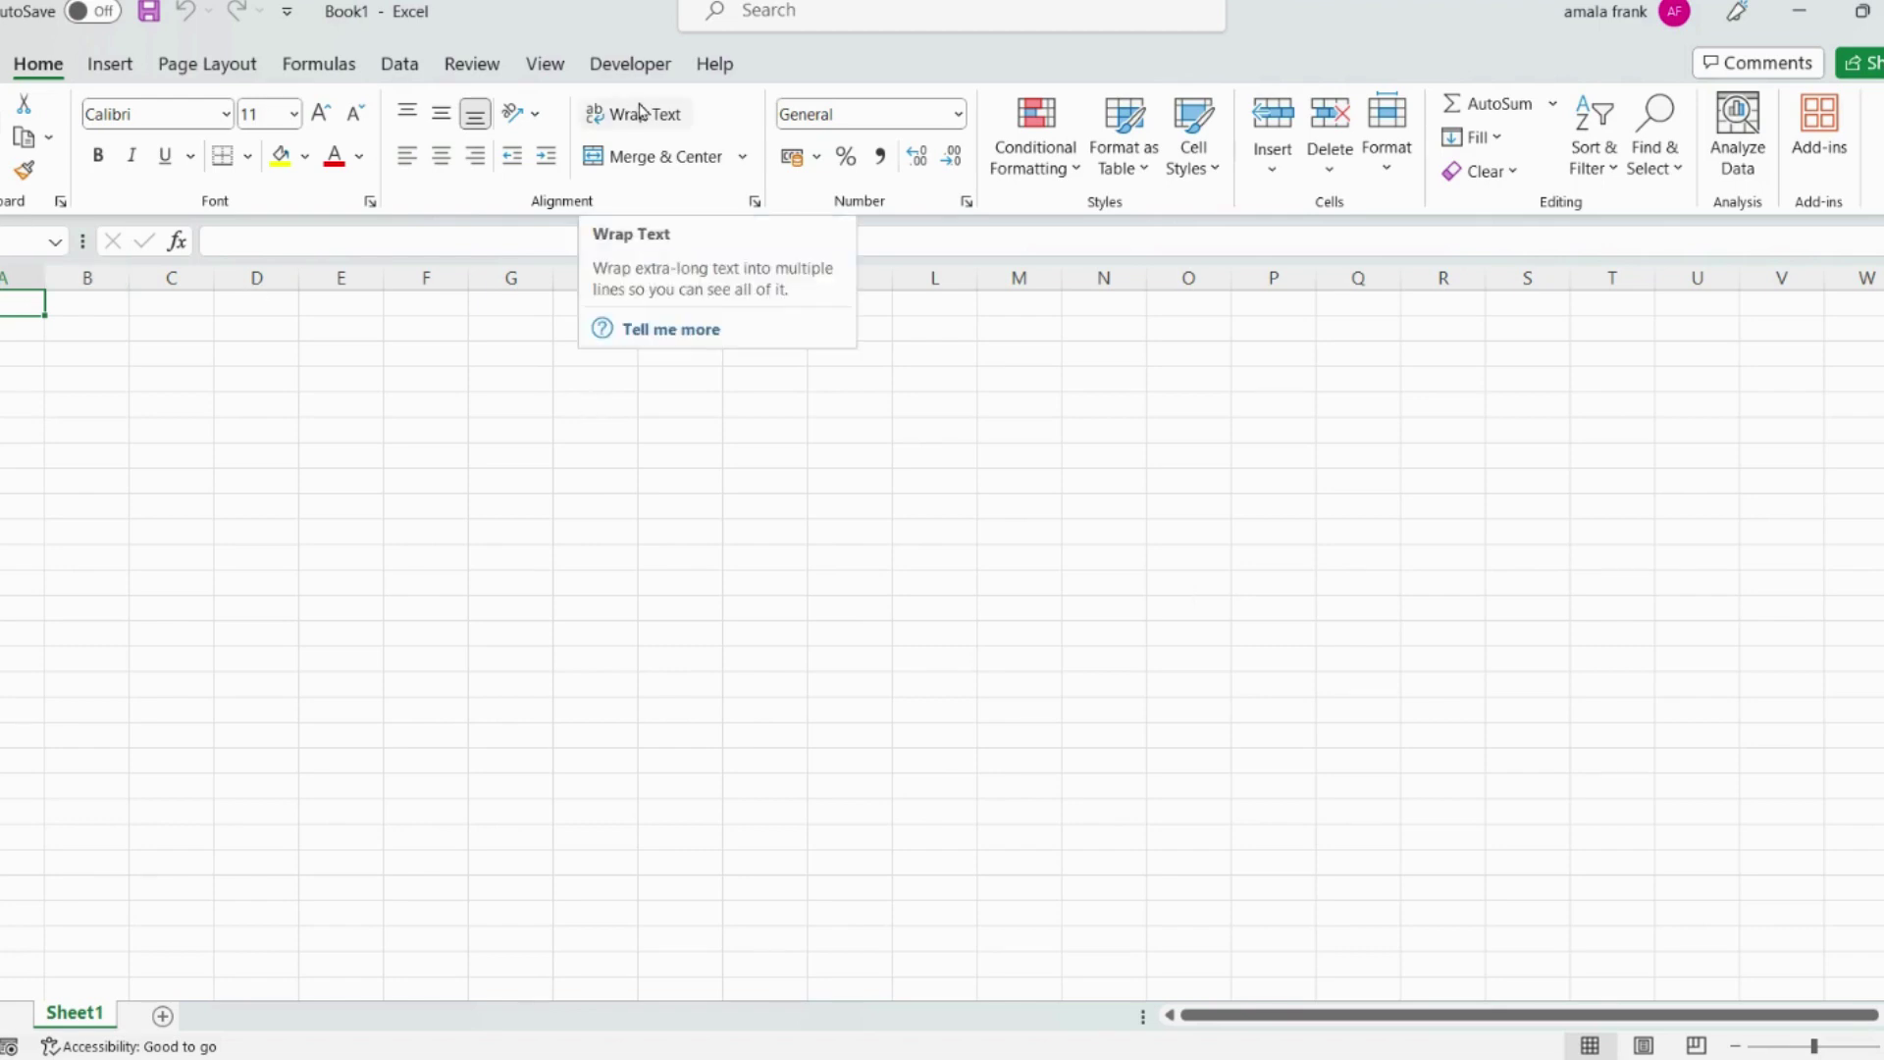
# Look through the ribbon's command groups and the start page with its templates and recent workbooks.
pyautogui.click(108, 65)
pyautogui.click(187, 67)
pyautogui.click(319, 65)
pyautogui.click(399, 65)
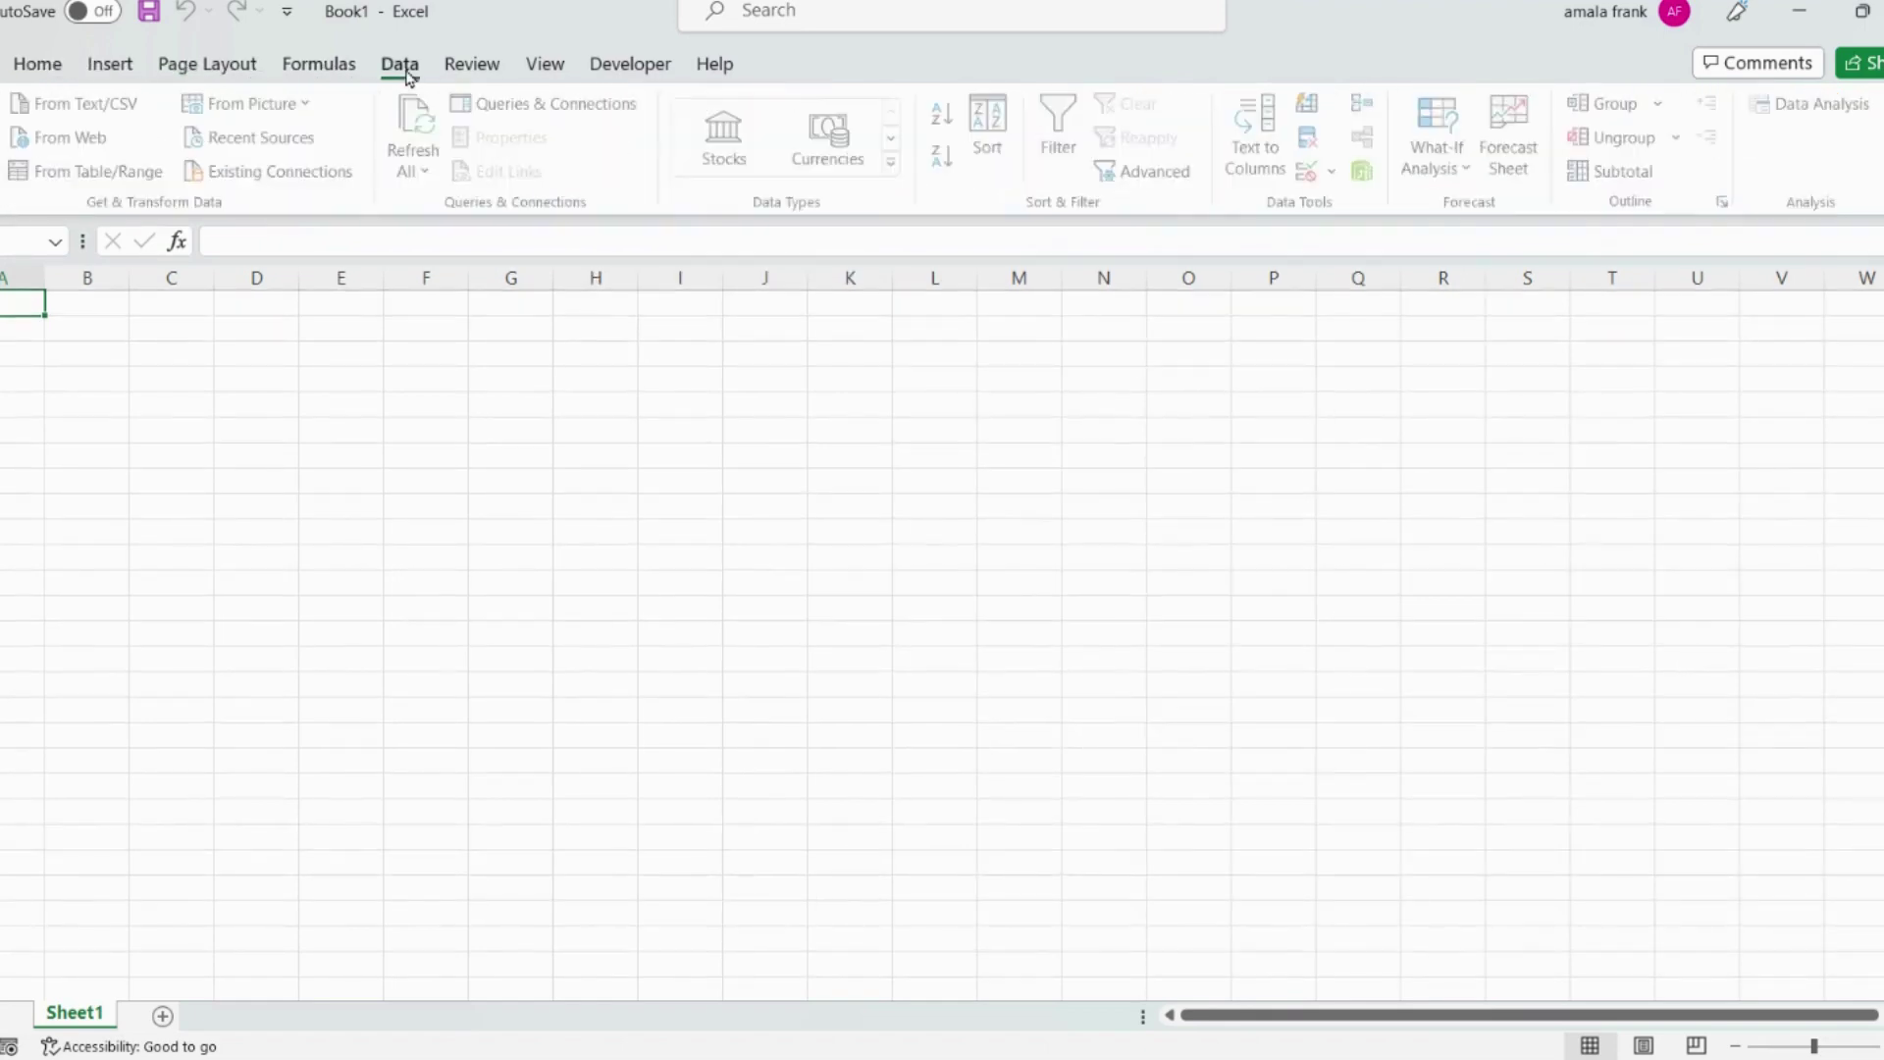
pyautogui.click(450, 69)
pyautogui.click(207, 64)
pyautogui.click(109, 64)
pyautogui.click(37, 64)
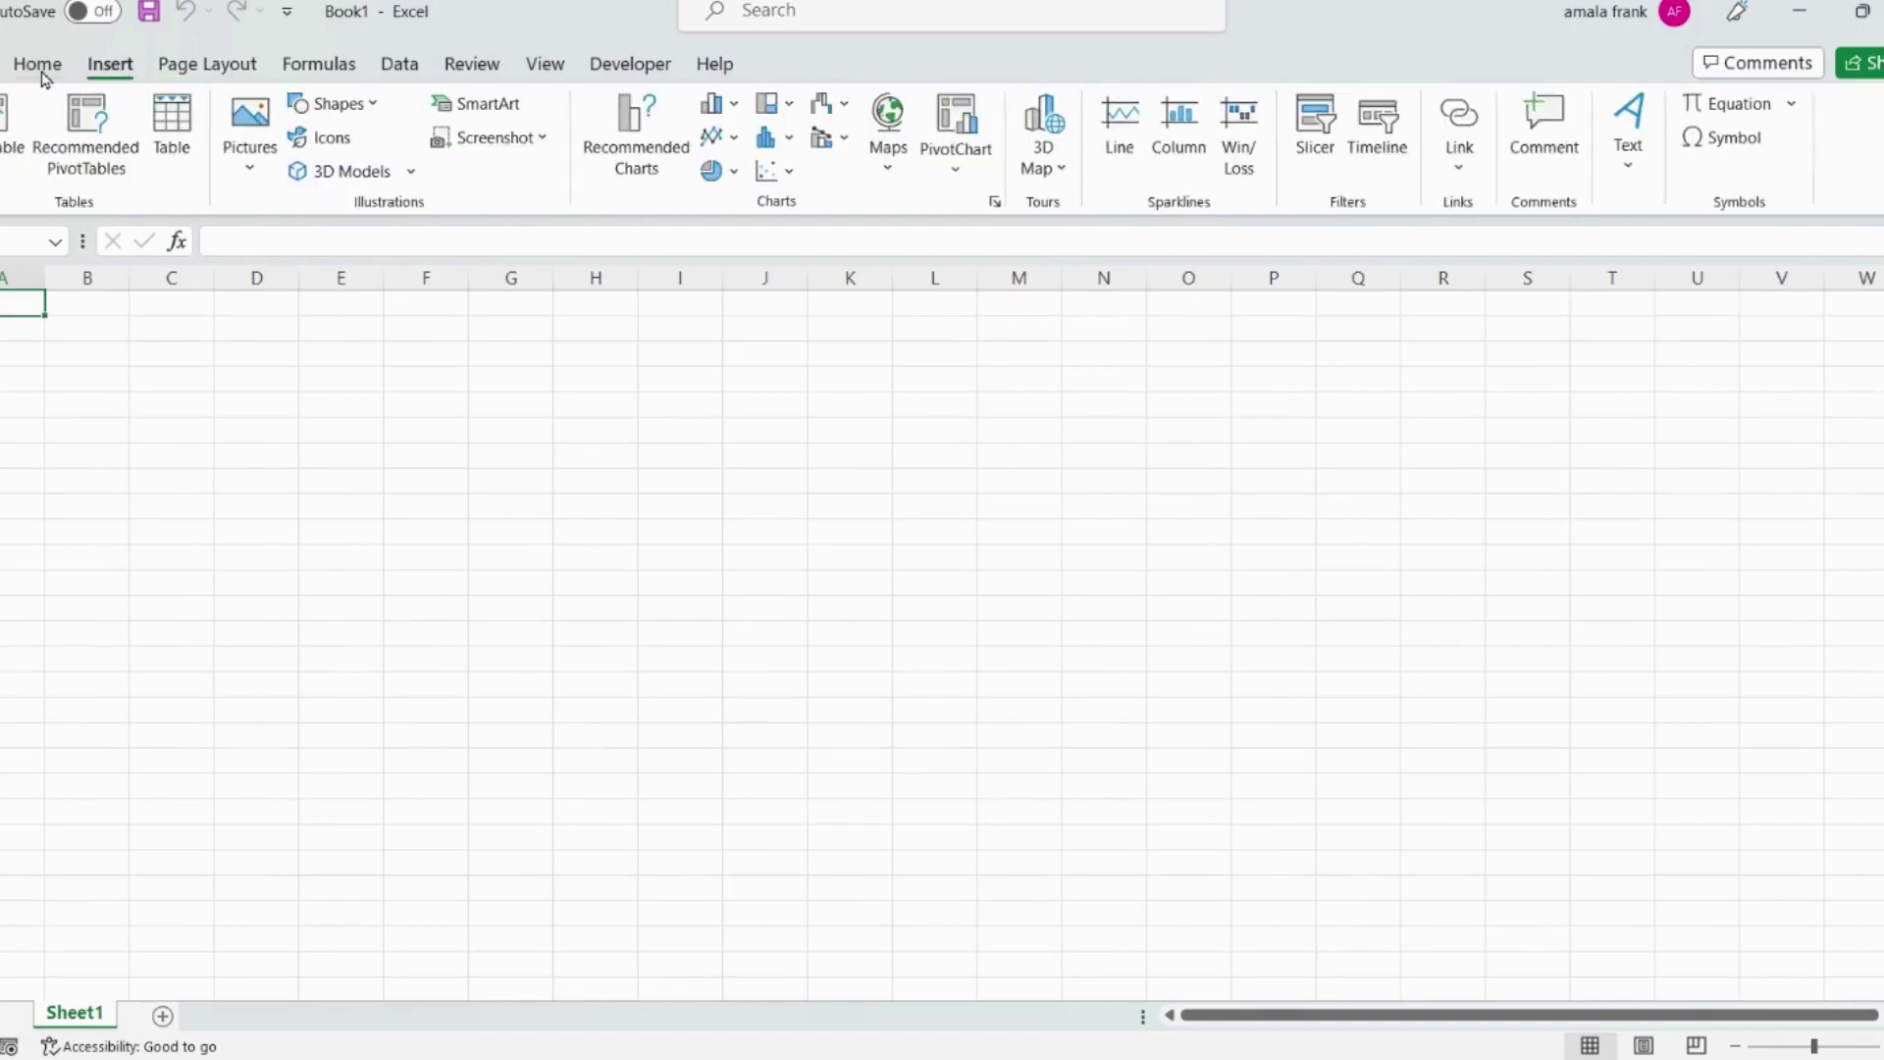
pyautogui.click(1, 64)
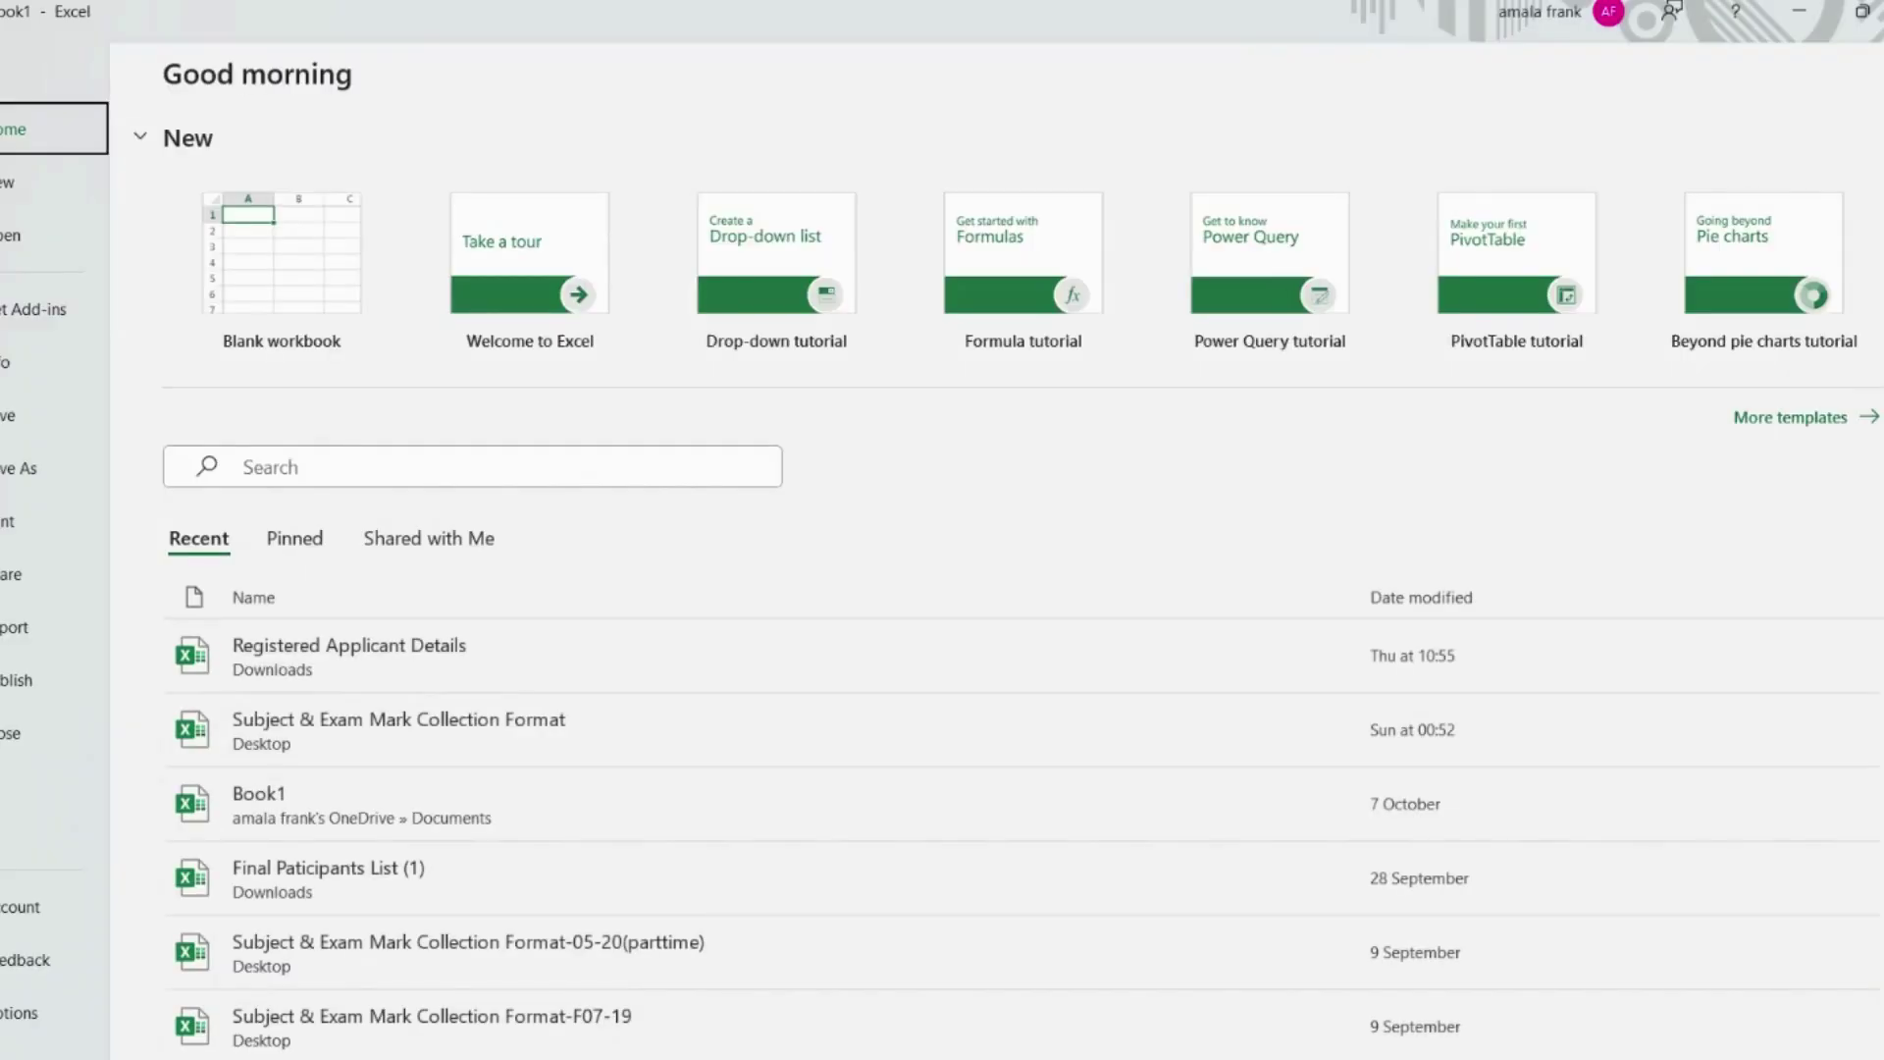
pyautogui.click(1, 61)
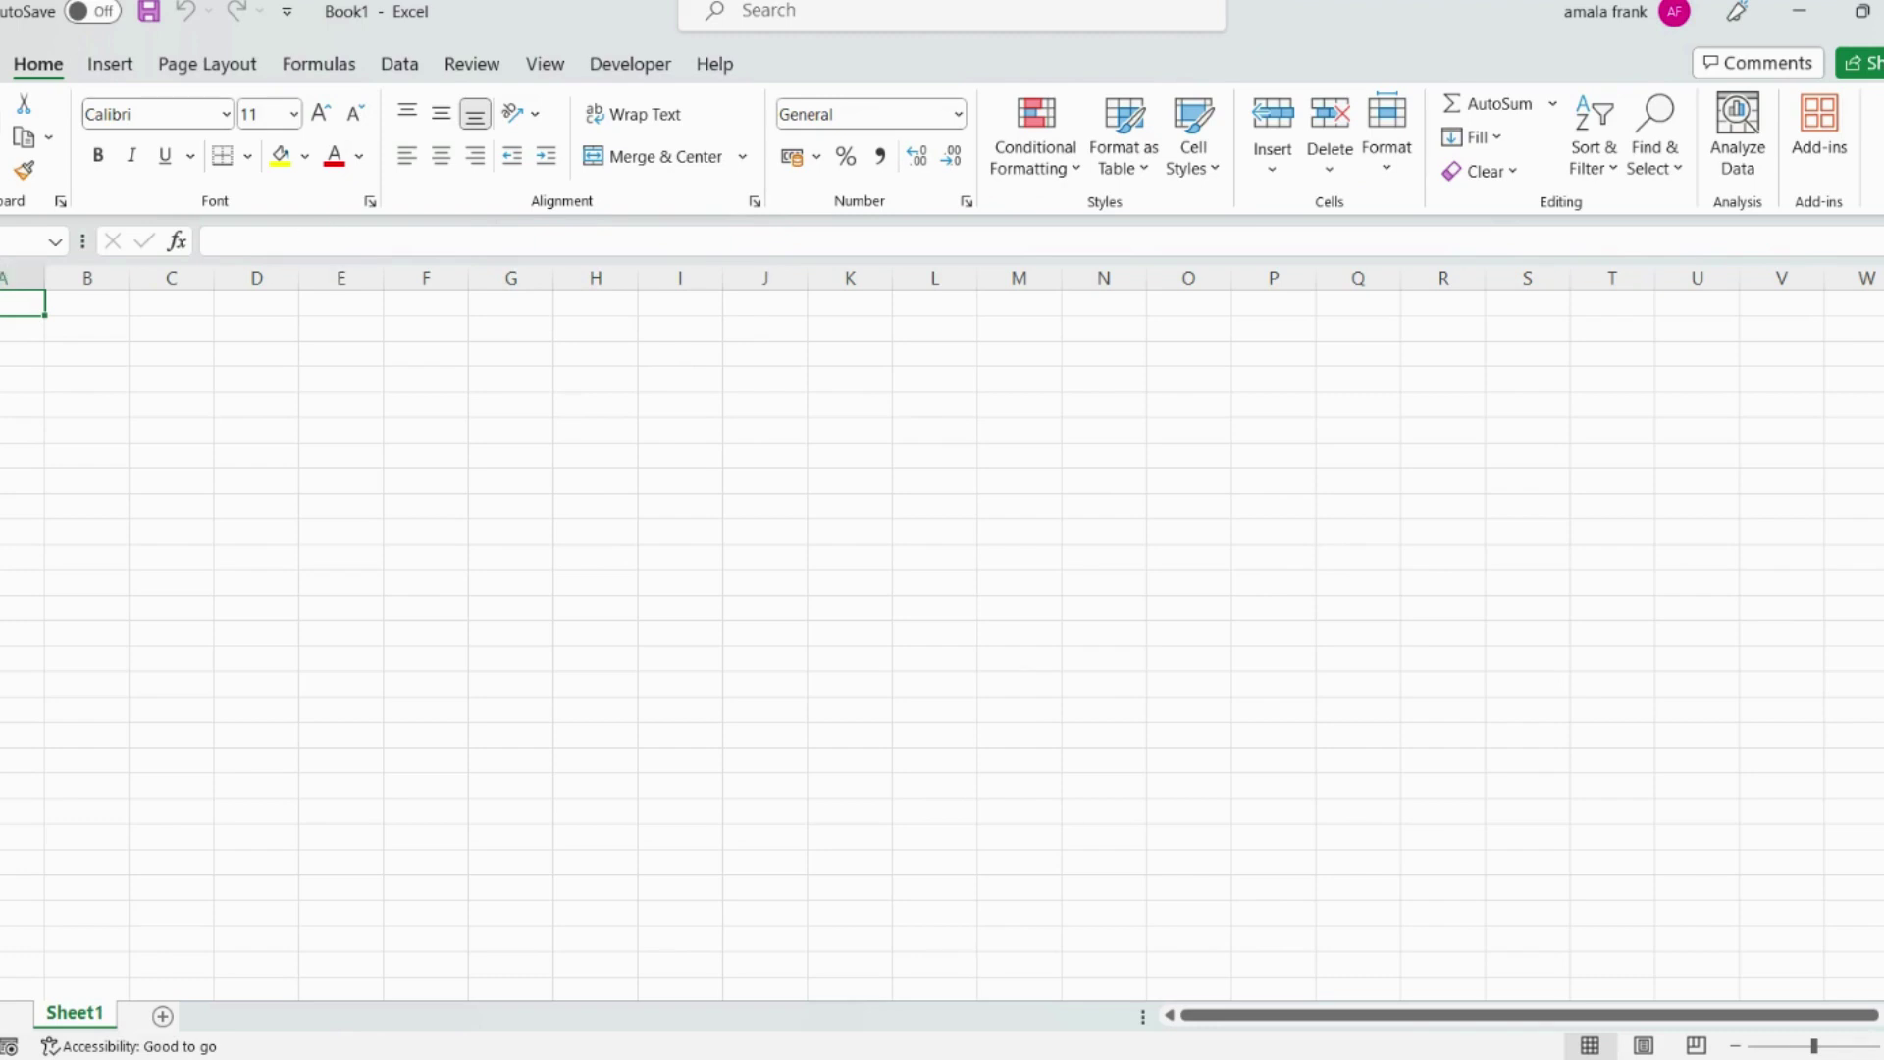
pyautogui.click(102, 377)
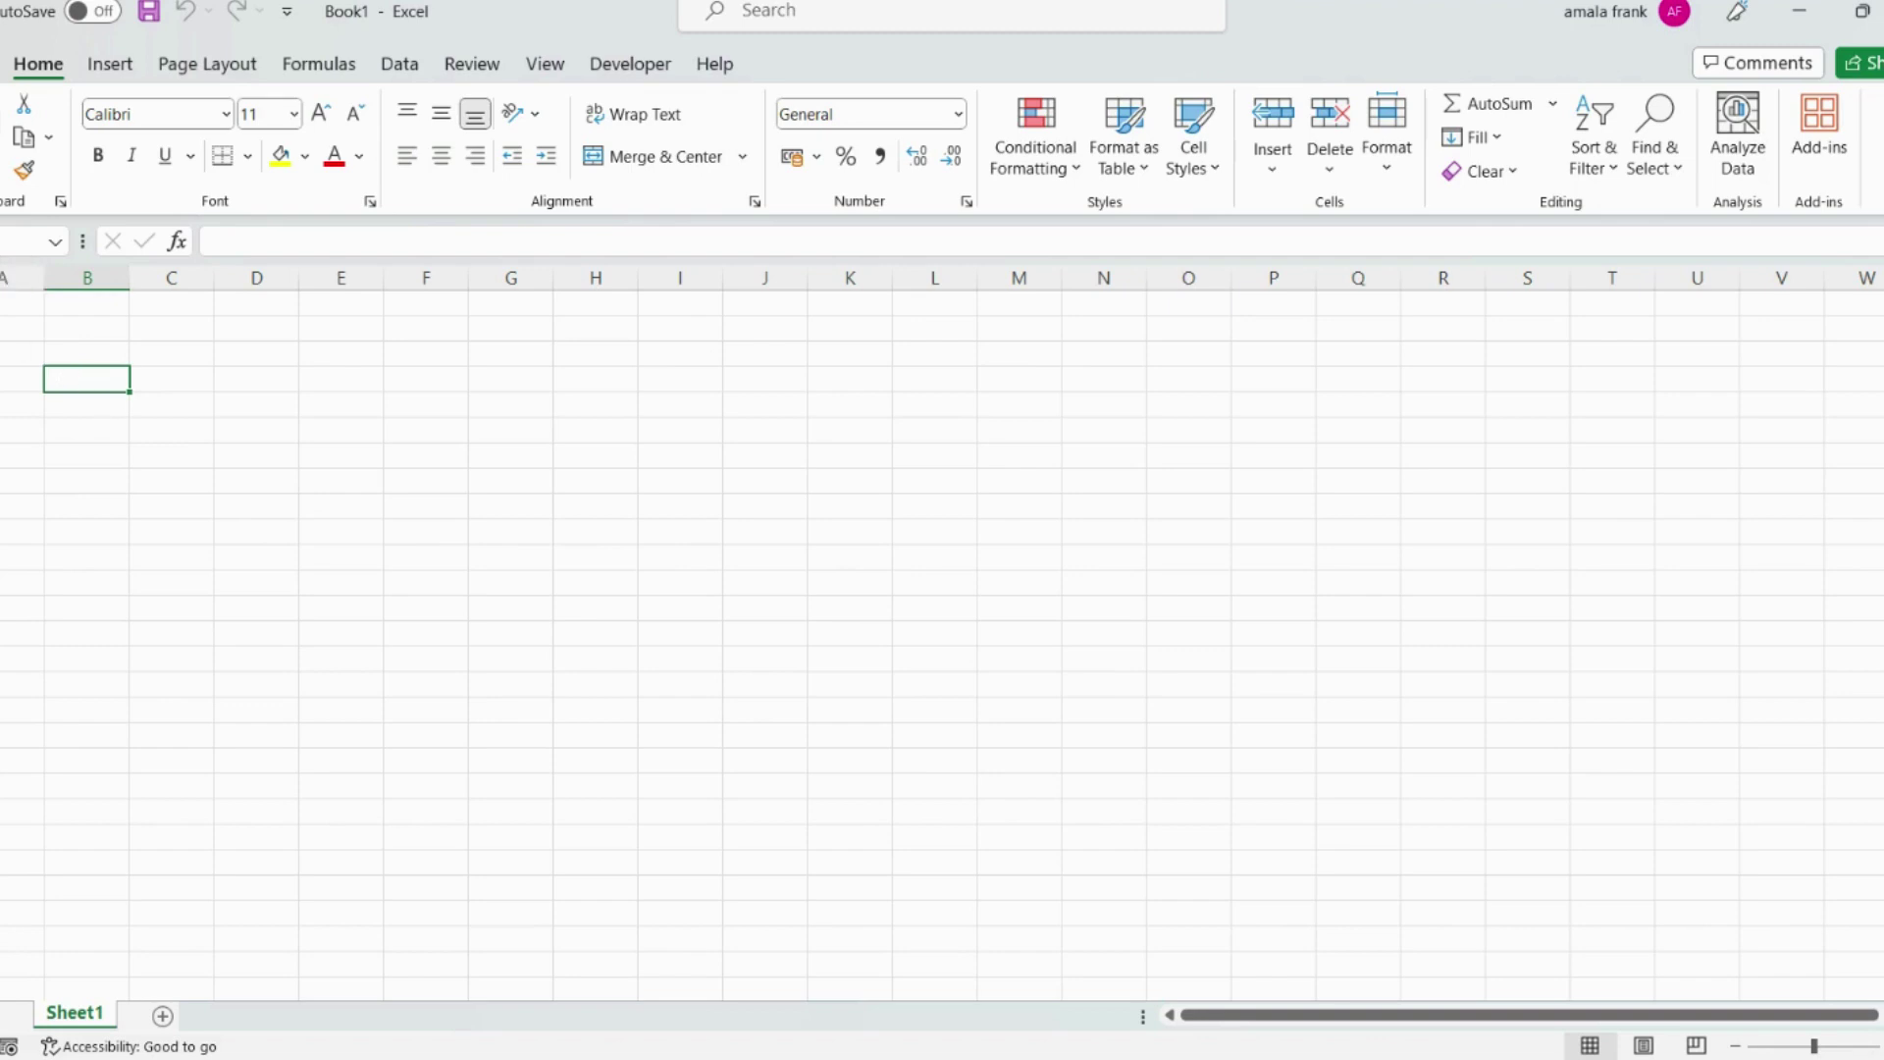
pyautogui.click(68, 304)
pyautogui.click(68, 329)
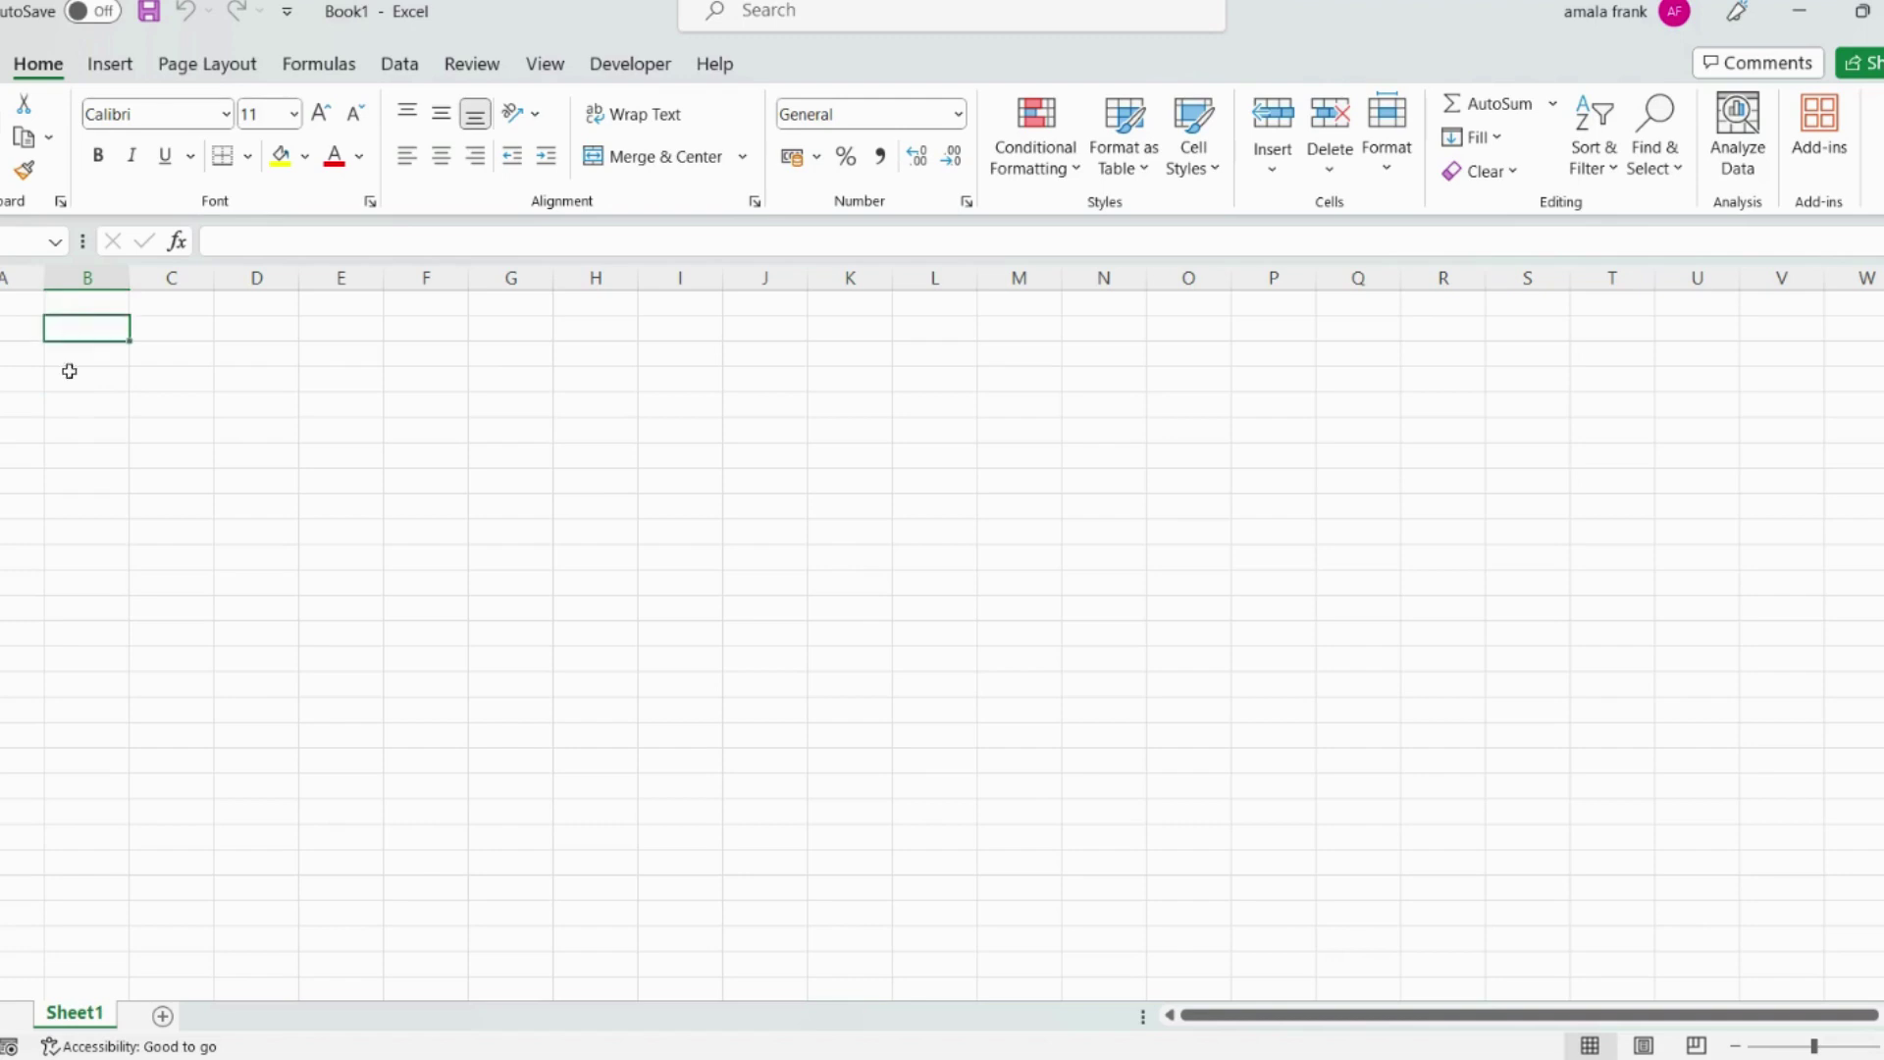
# Enter the value 45 in cell B5 through the formula bar.
pyautogui.click(67, 403)
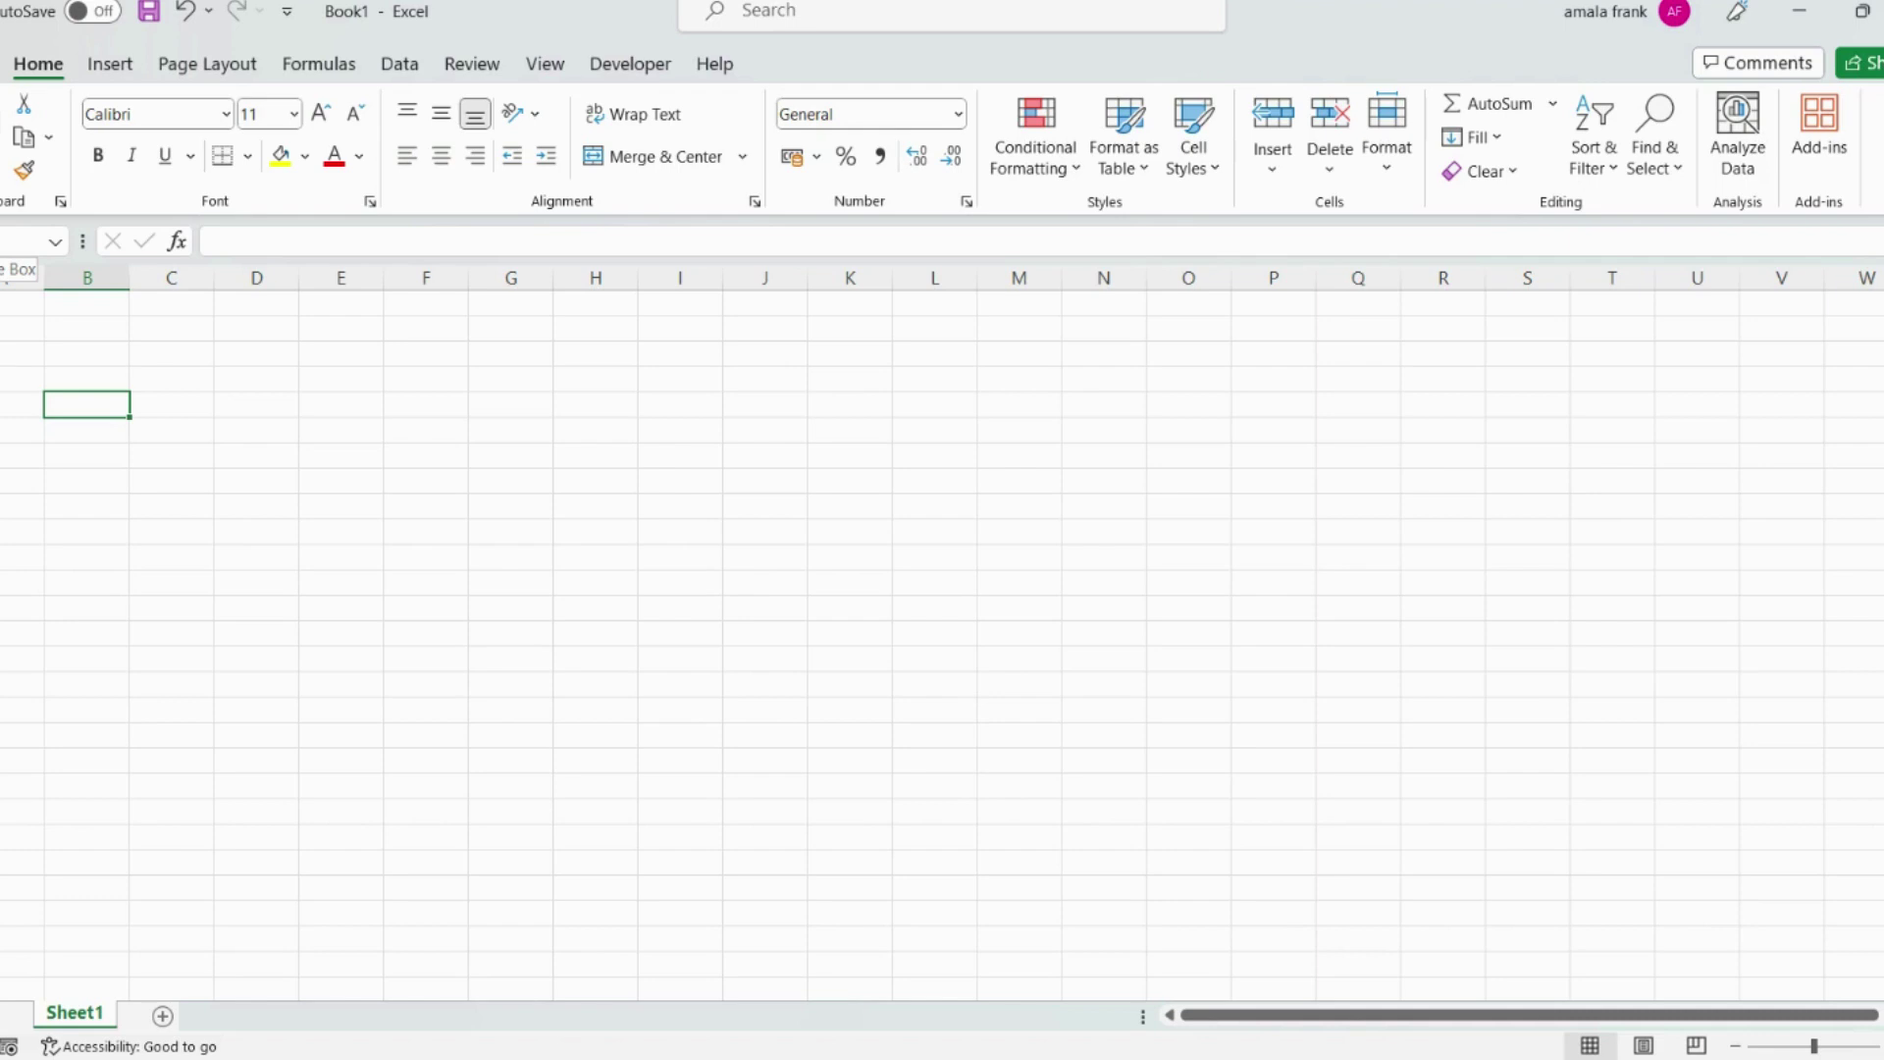
pyautogui.click(260, 239)
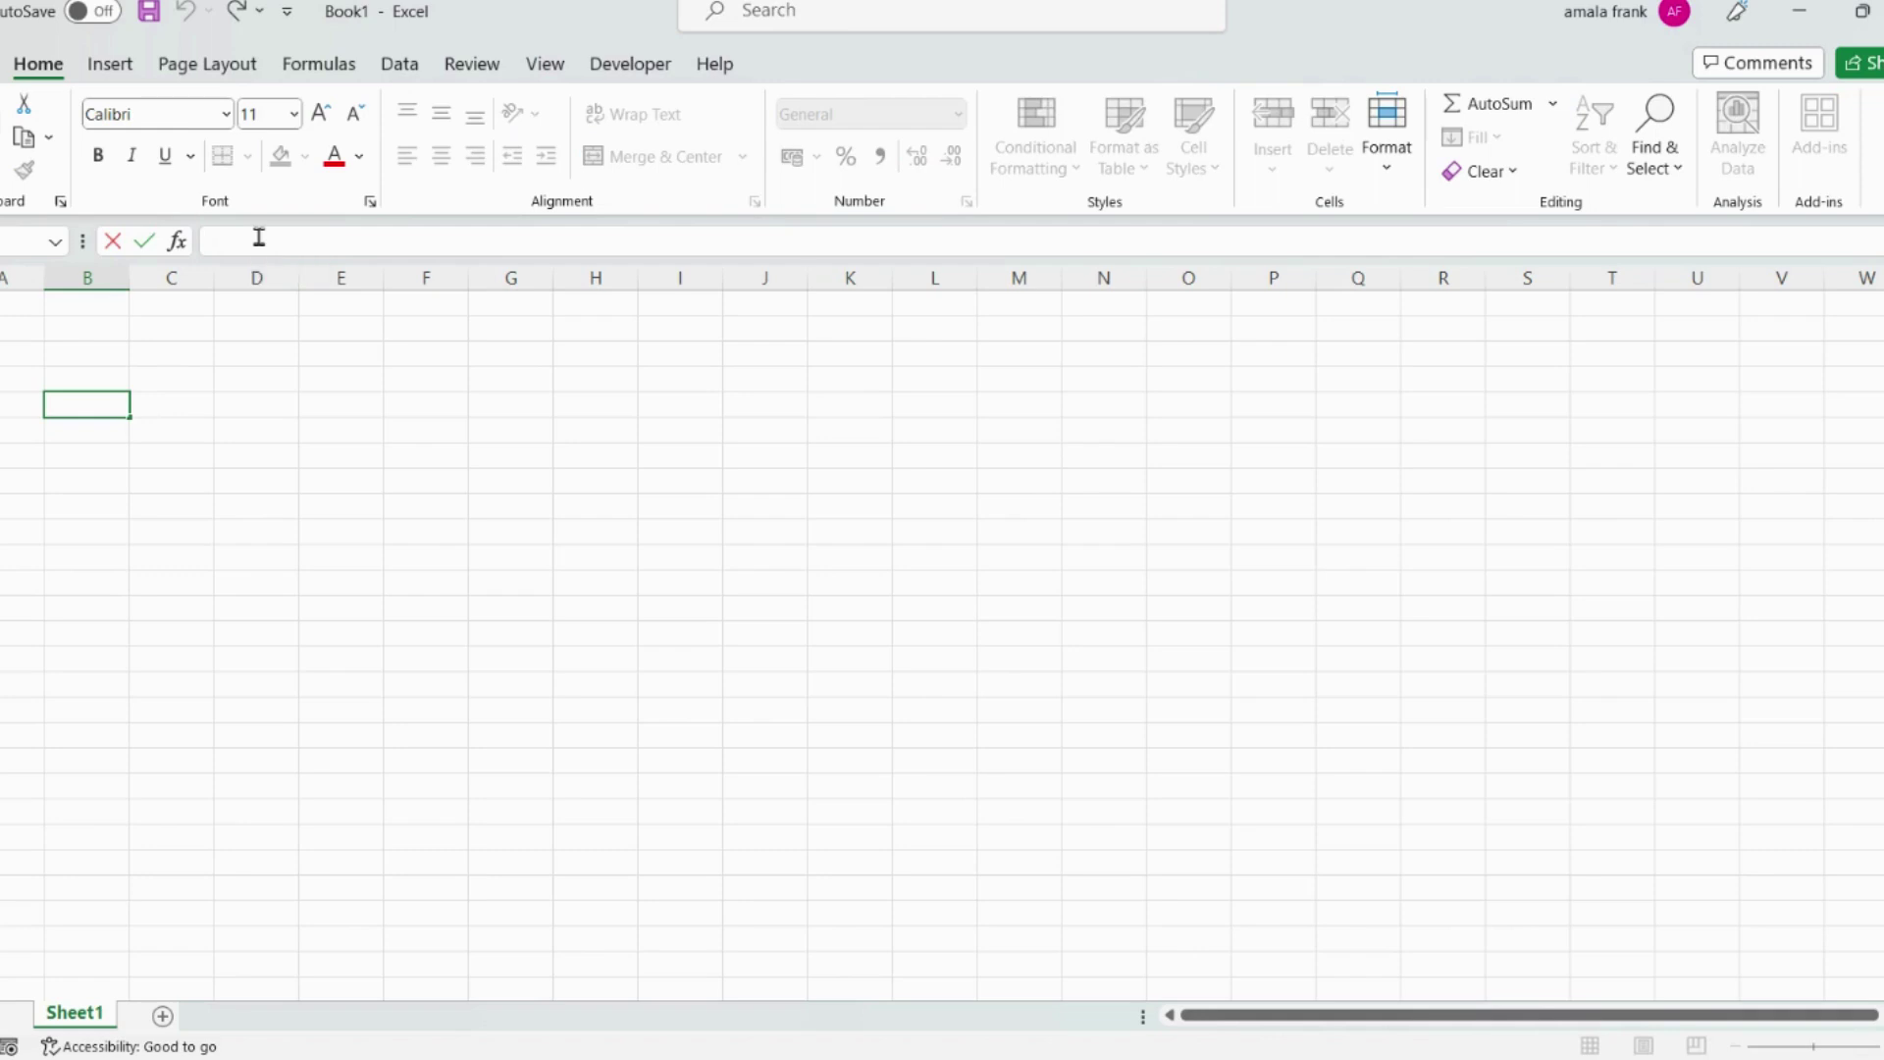
pyautogui.write('45')
pyautogui.press('Return')
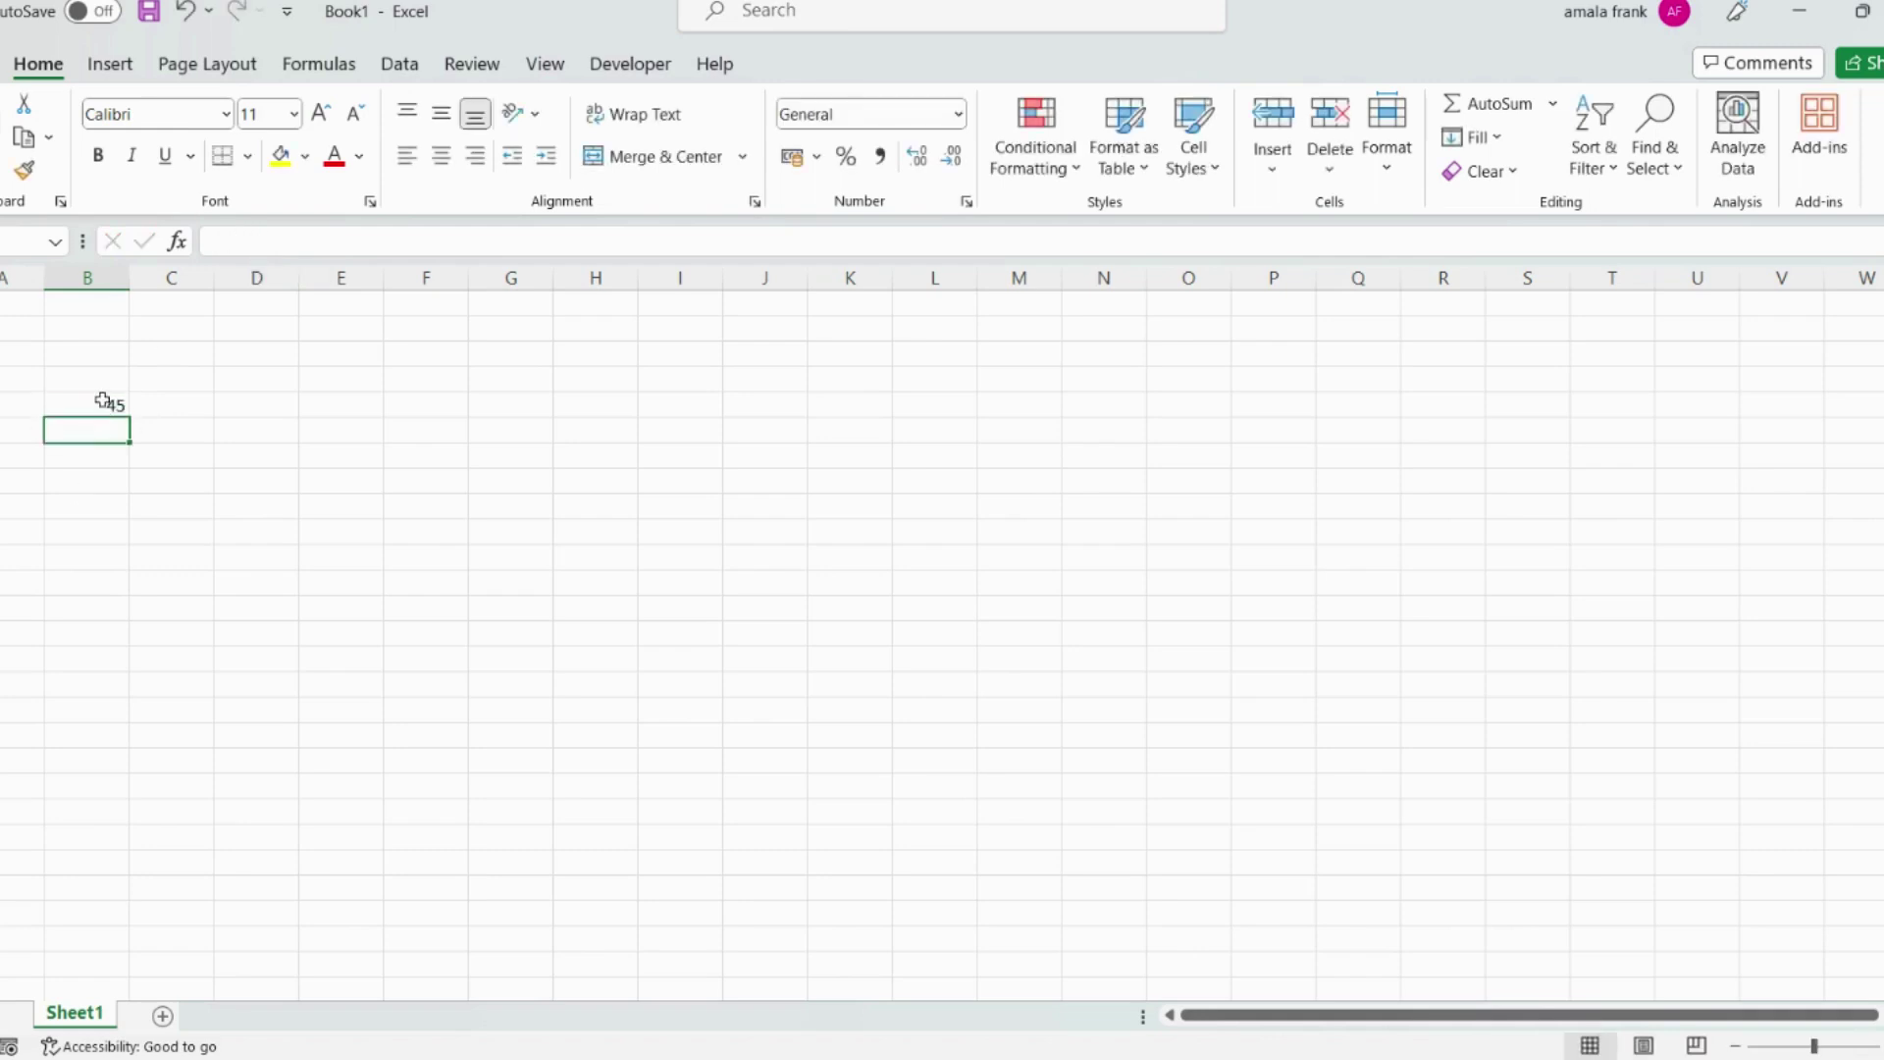
# Enter the formula = 34+67 in cell B6 and review it in the formula bar.
pyautogui.click(108, 404)
pyautogui.click(65, 432)
pyautogui.click(259, 251)
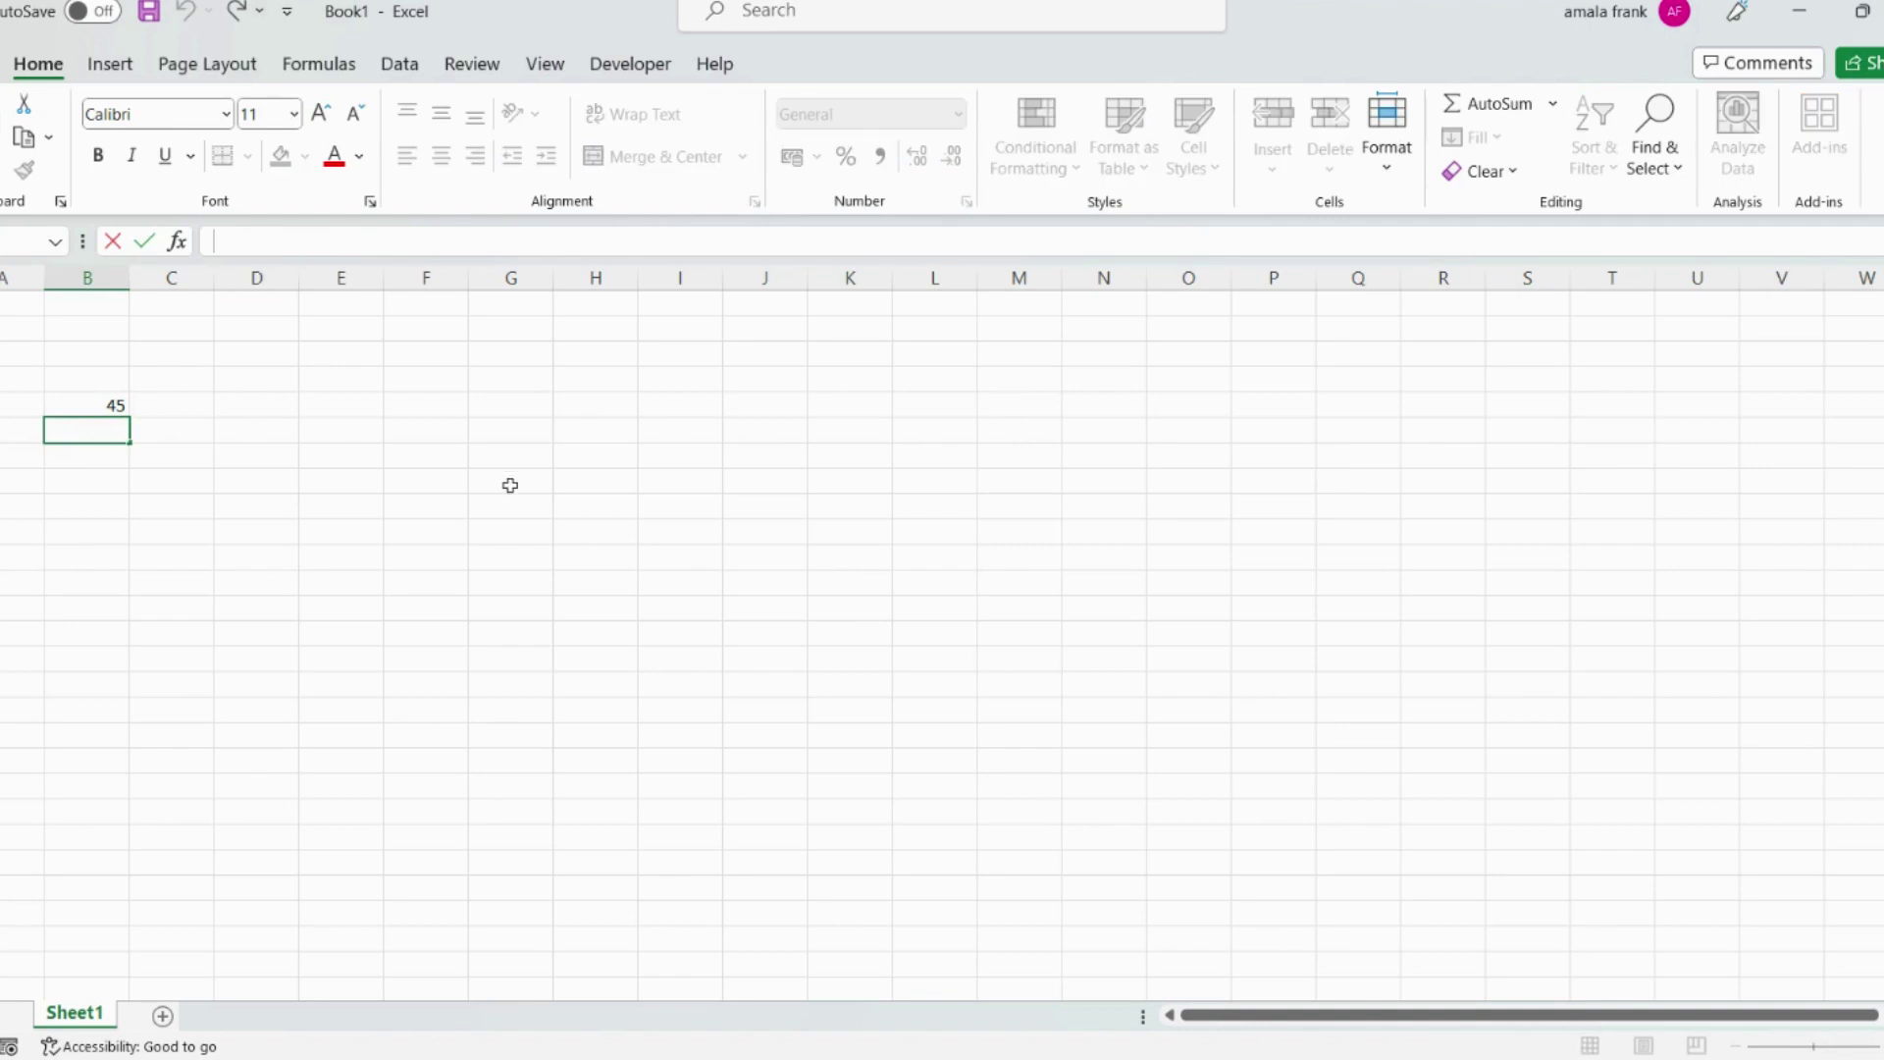
pyautogui.write('=')
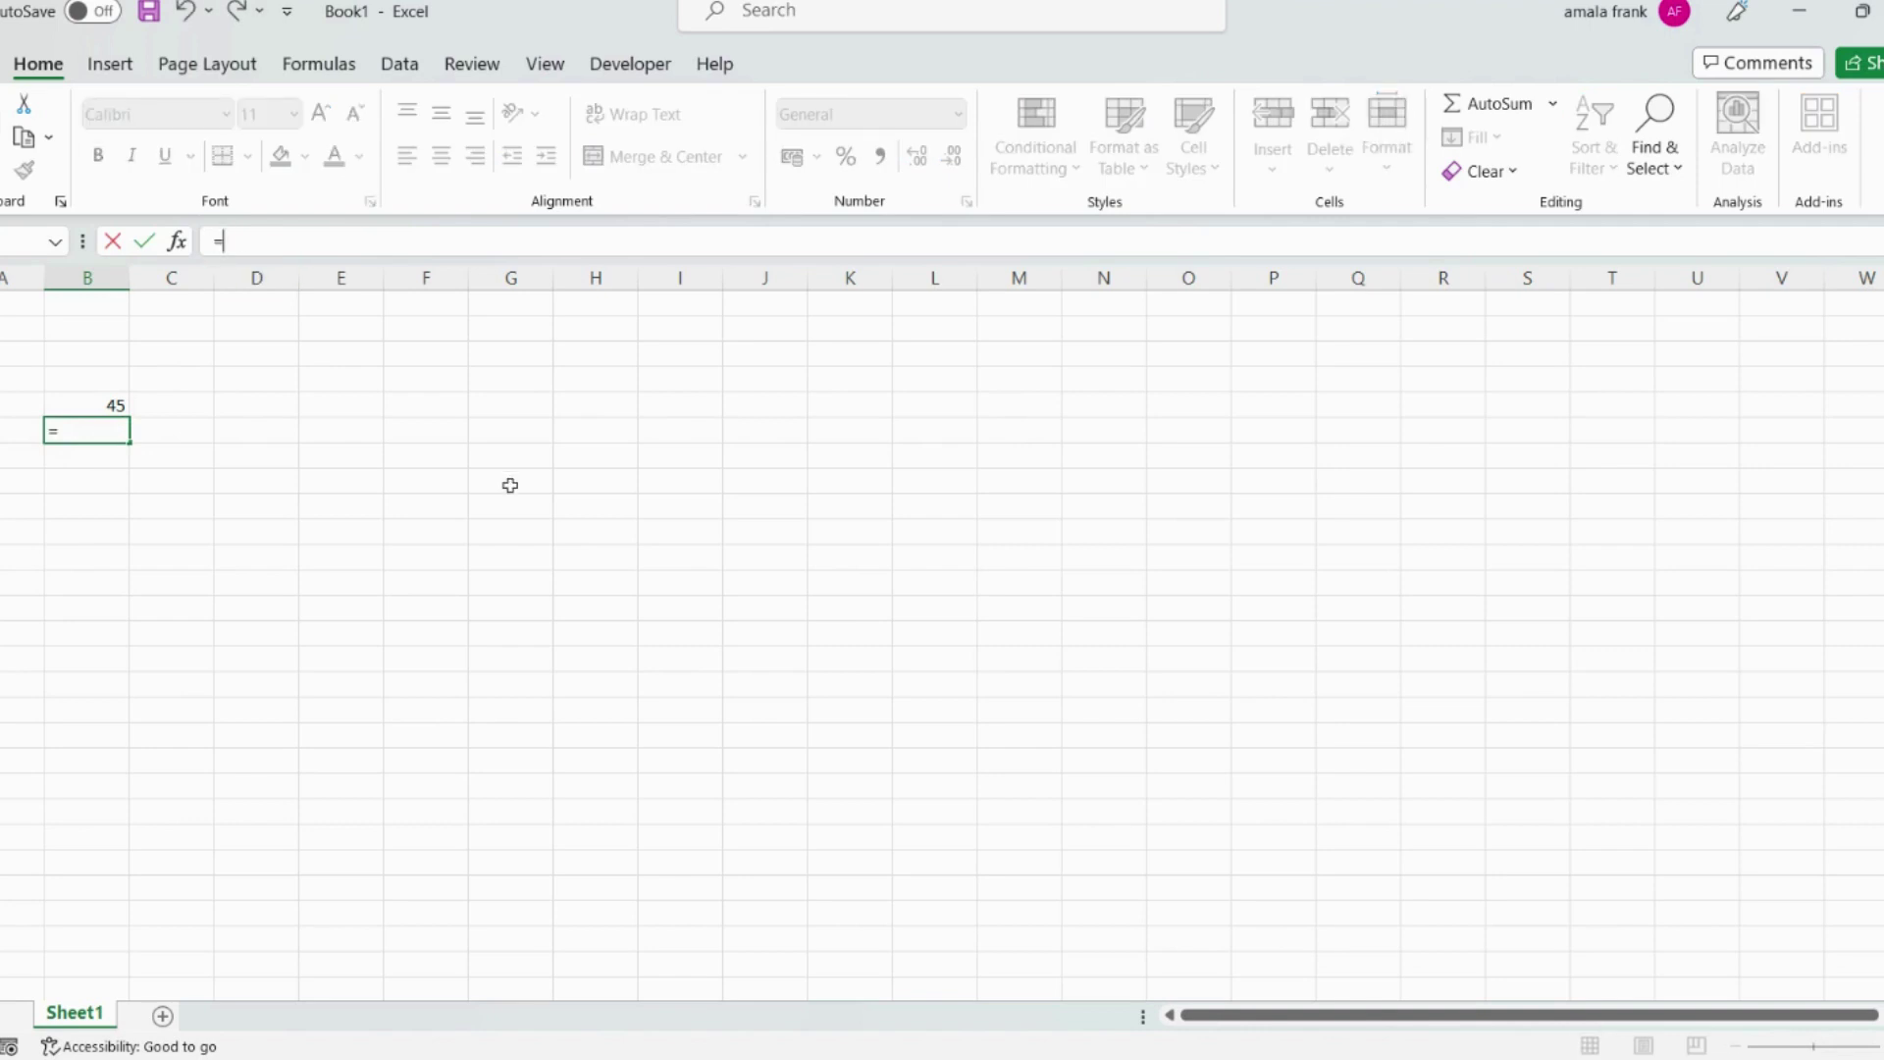
pyautogui.write(' 34+67')
pyautogui.press('Return')
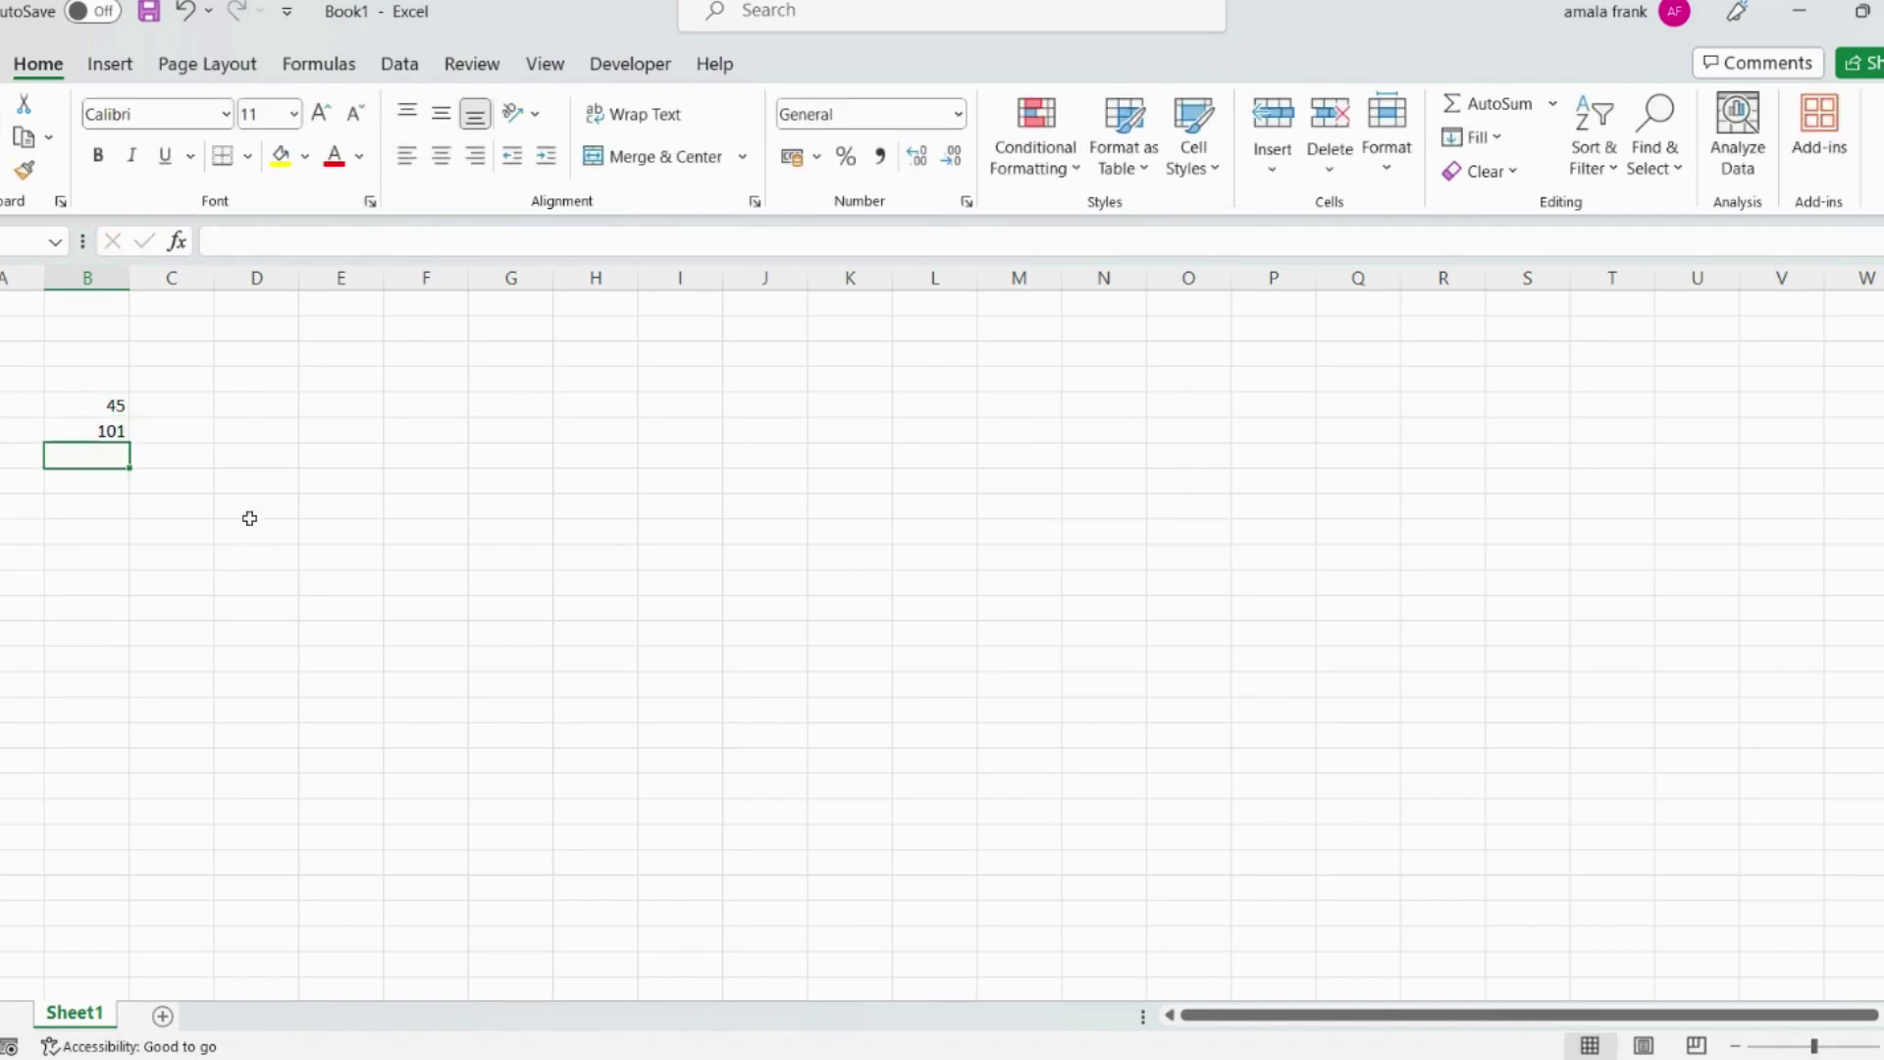
pyautogui.click(106, 428)
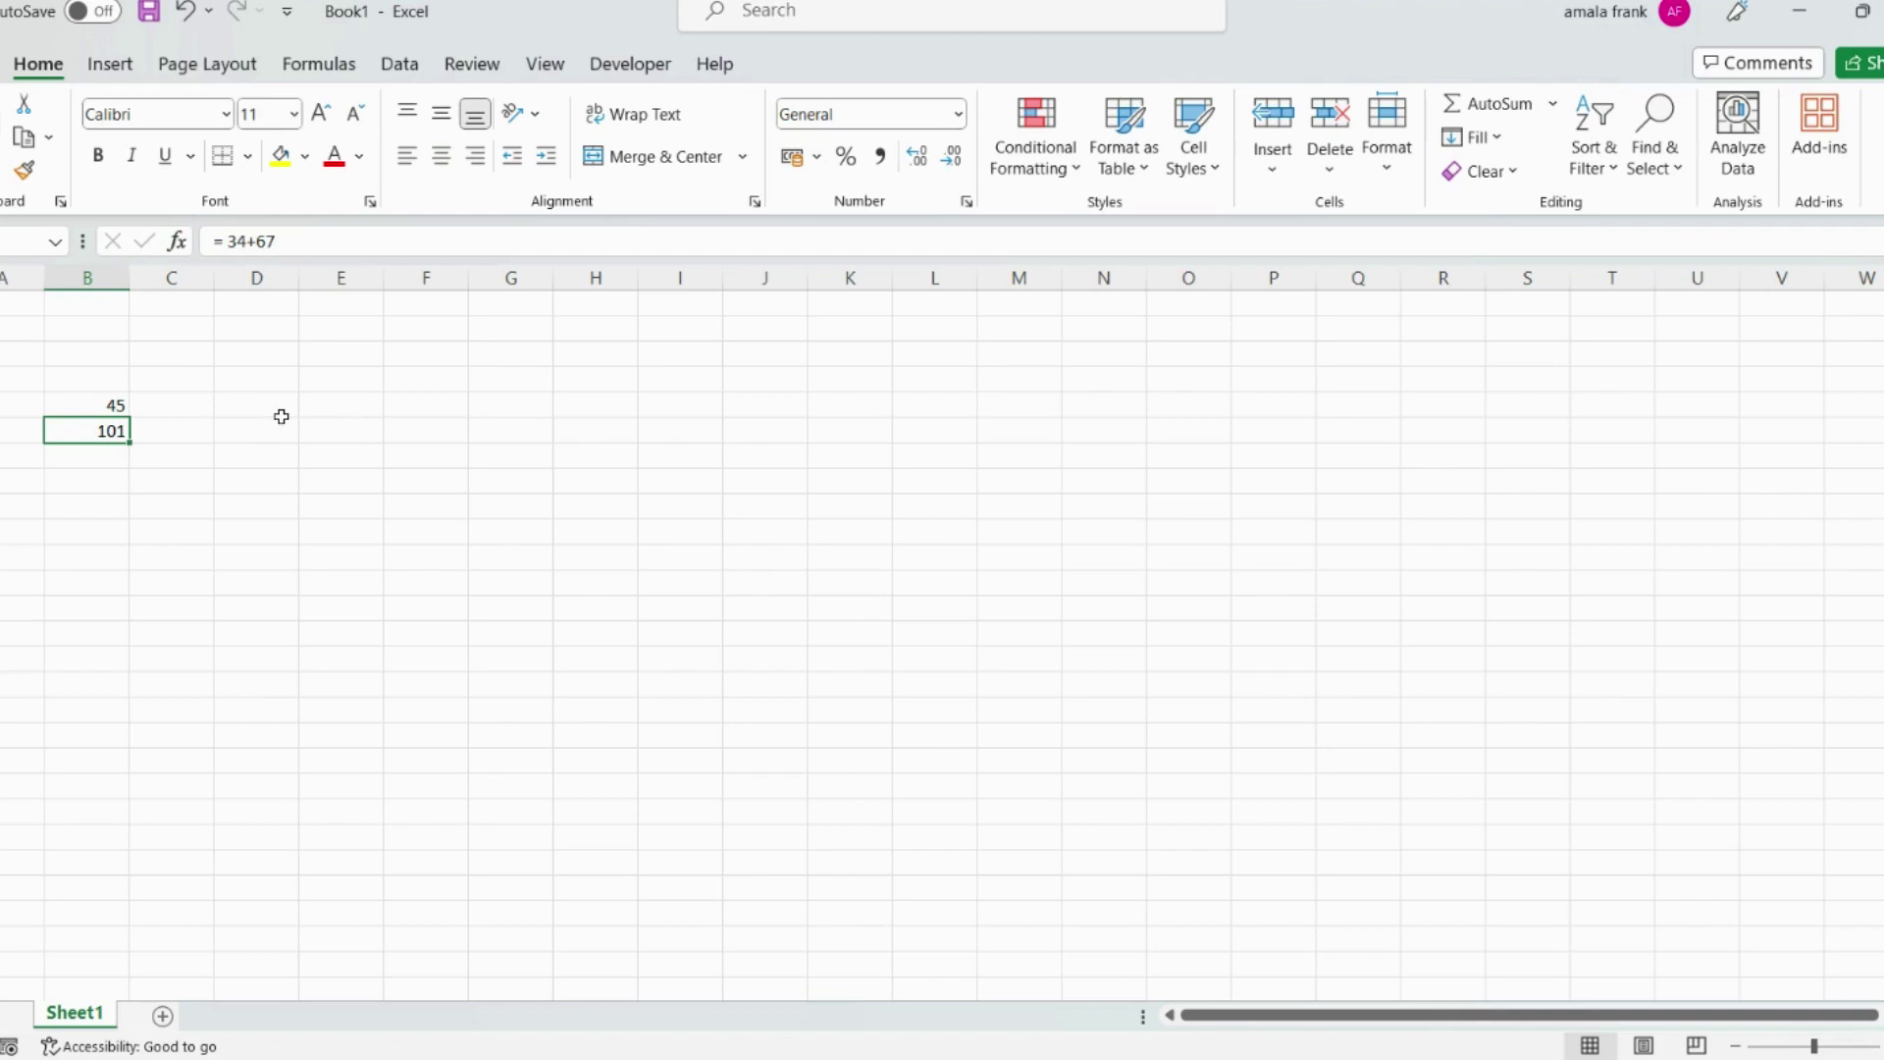
pyautogui.click(294, 227)
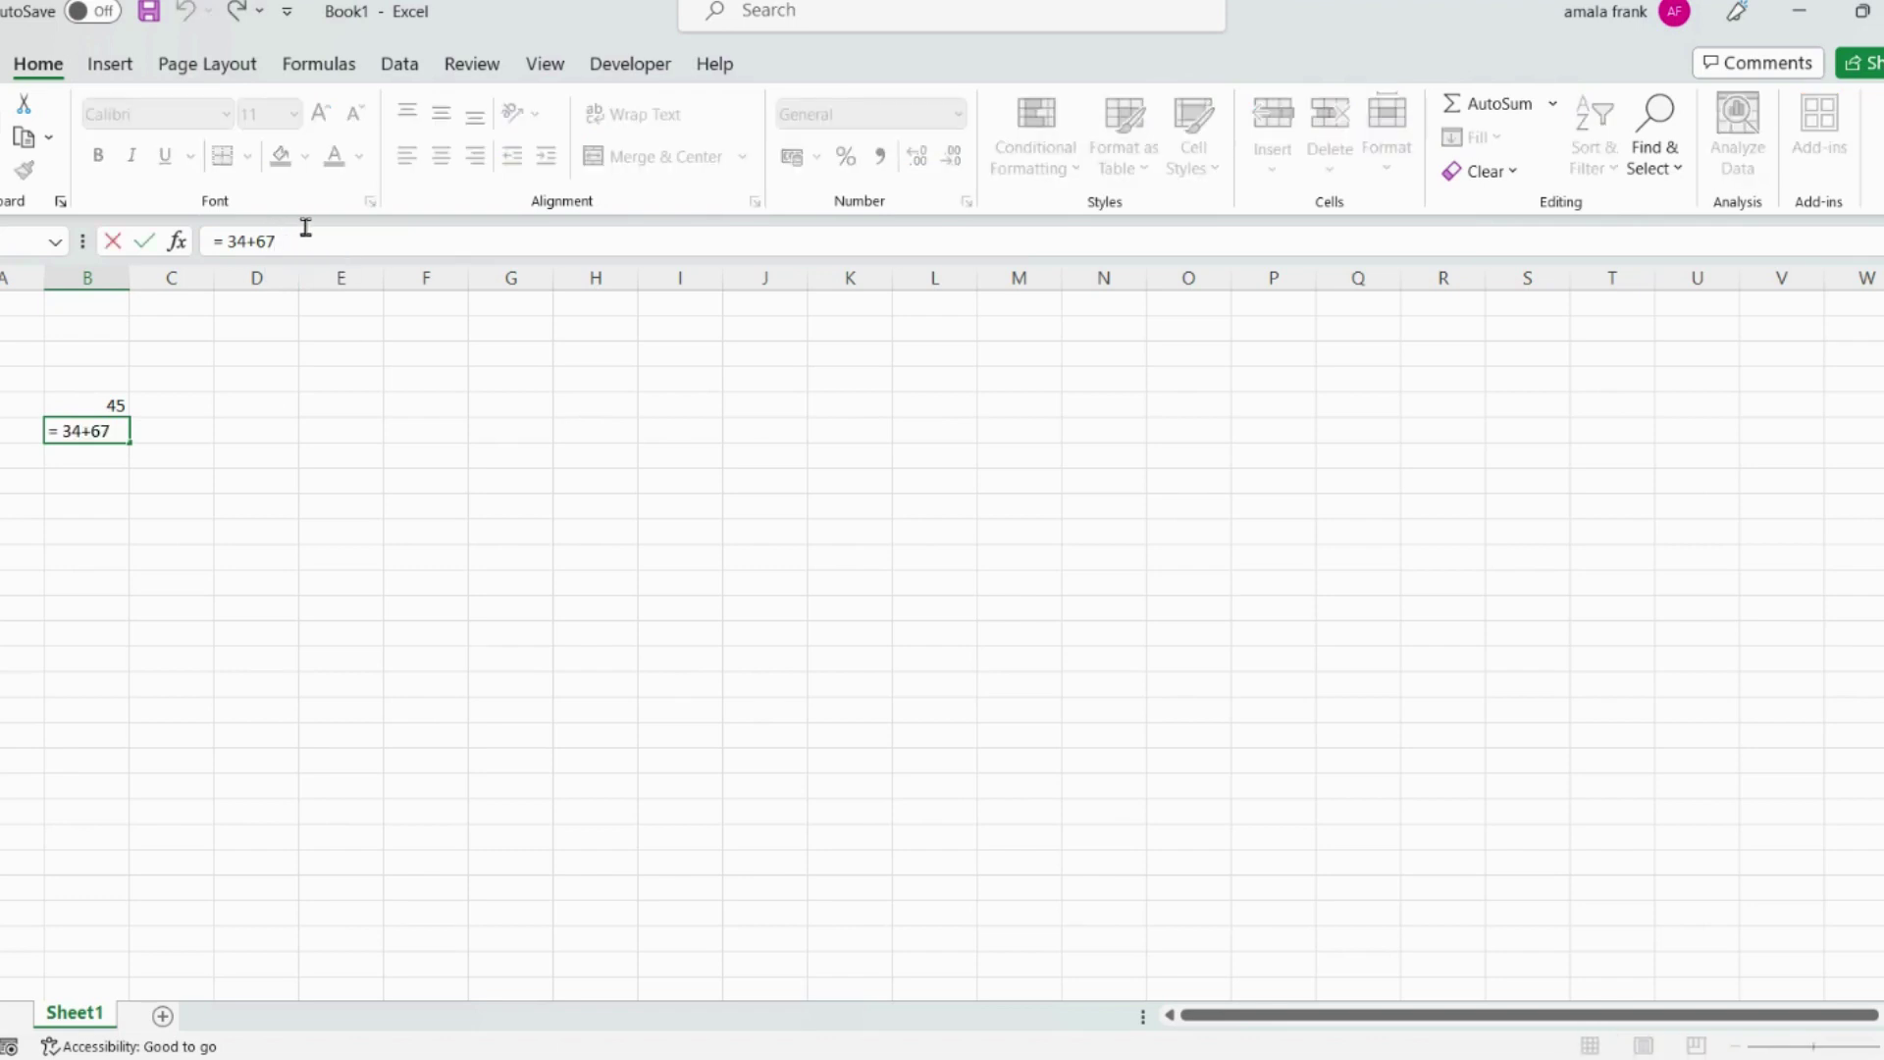
pyautogui.press('Return')
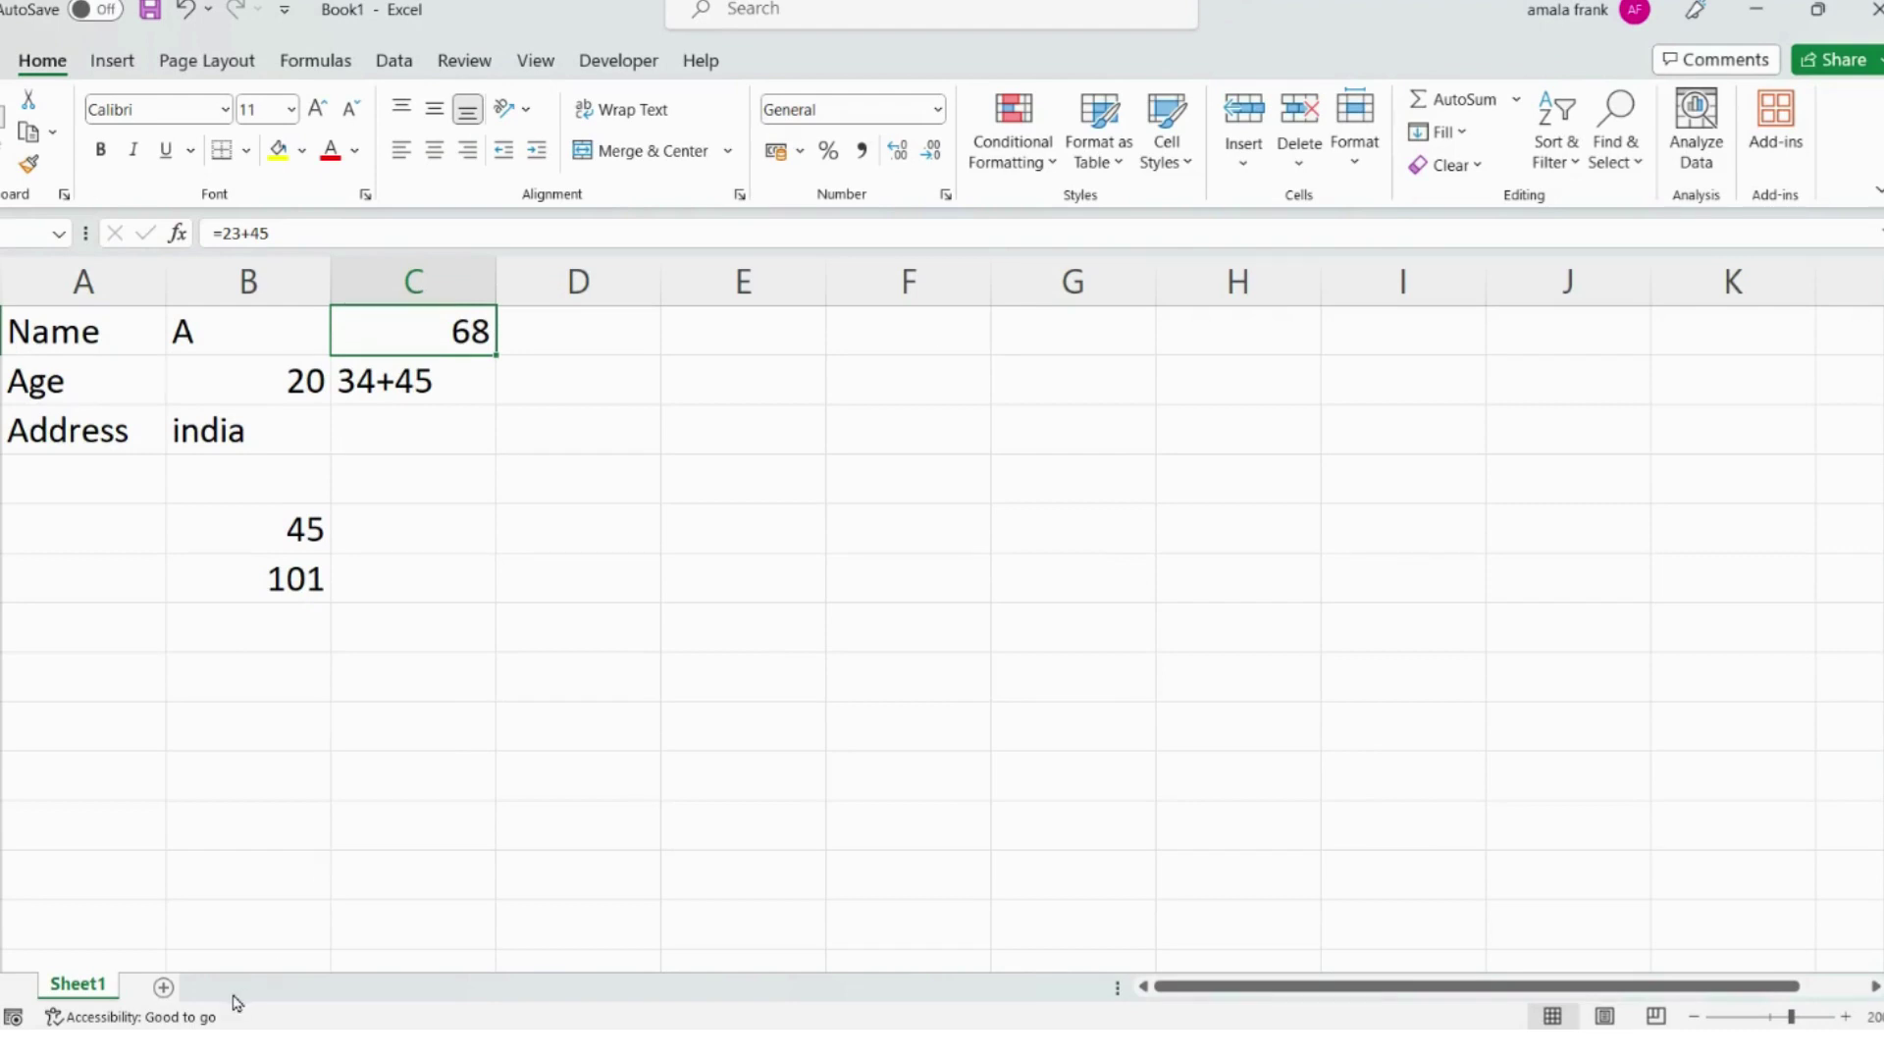
# Add a new blank worksheet after Sheet1.
pyautogui.click(165, 987)
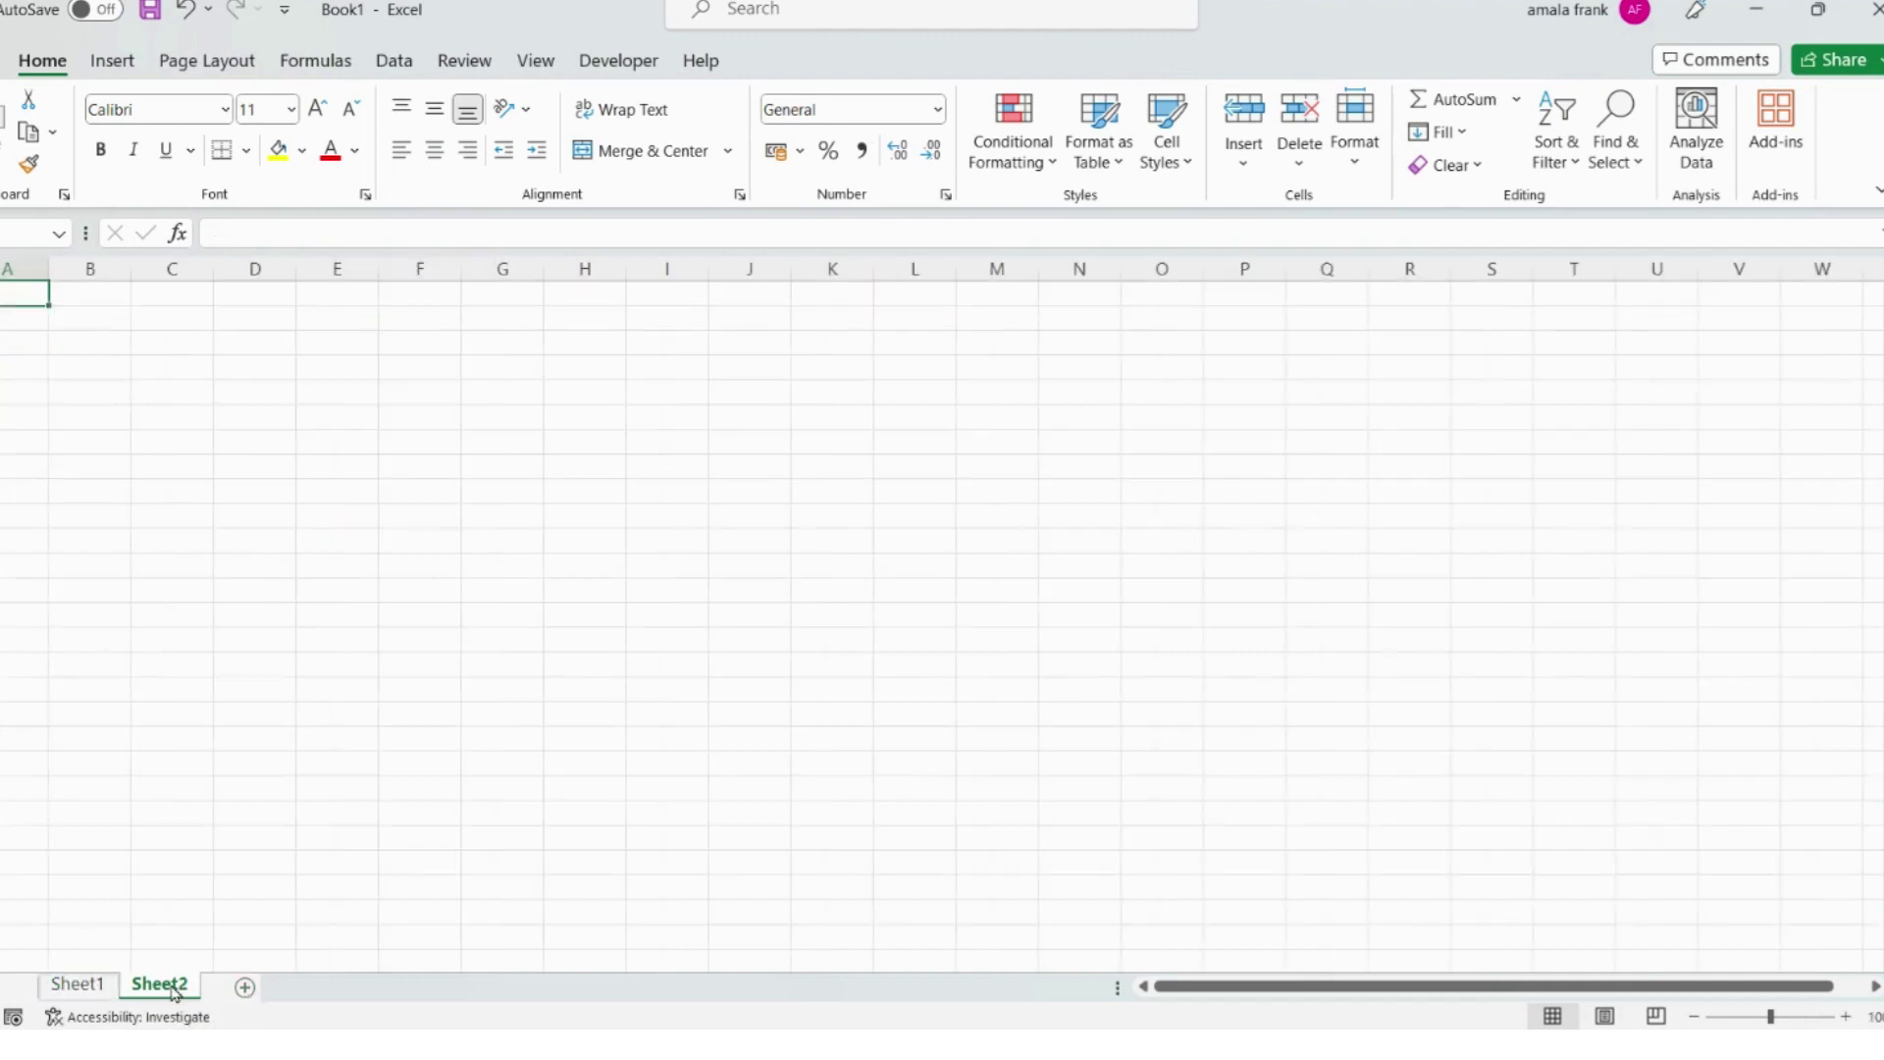
pyautogui.click(1846, 1018)
pyautogui.click(1846, 1018)
pyautogui.click(1846, 1018)
pyautogui.click(1846, 1018)
pyautogui.click(1846, 1018)
pyautogui.click(1846, 1017)
pyautogui.click(1847, 1018)
pyautogui.click(1846, 1017)
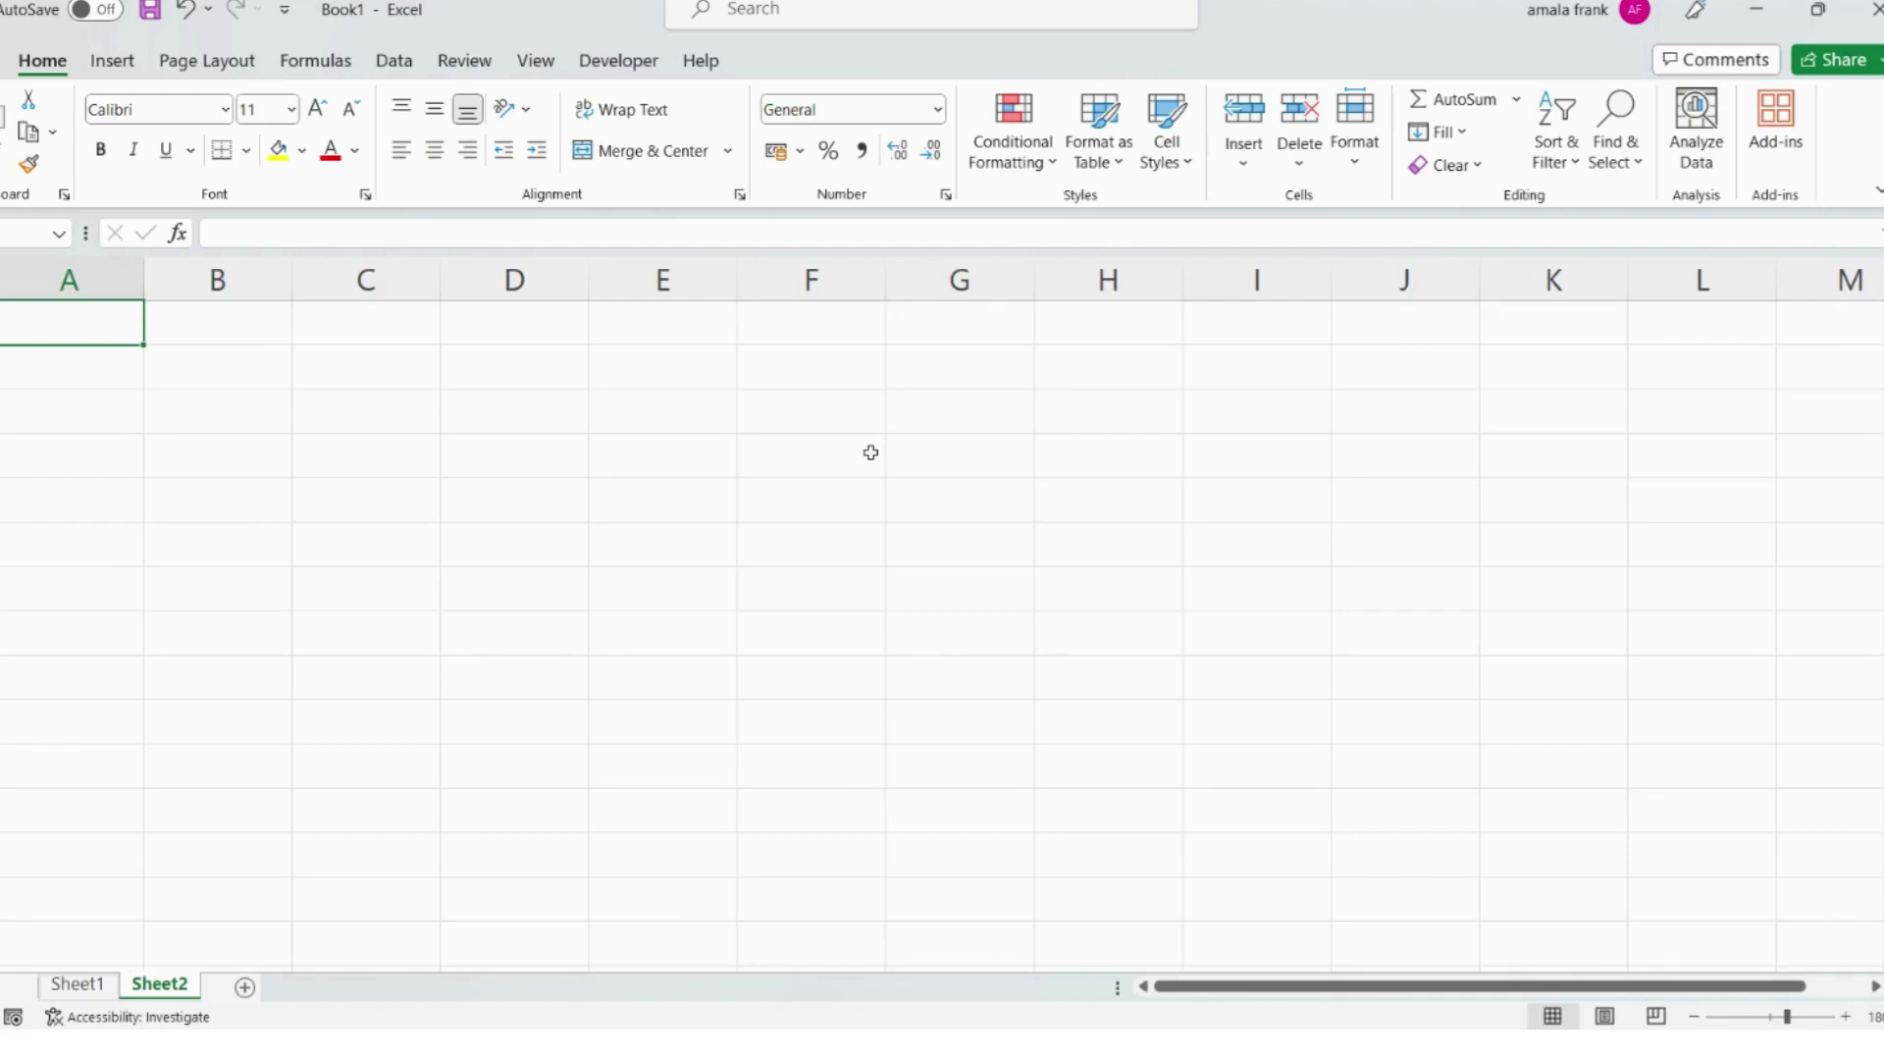
# Enter the headings Roll Number, mark1, mark2 and mark3 in cells A1 to D1 of Sheet2.
pyautogui.write('Roll N')
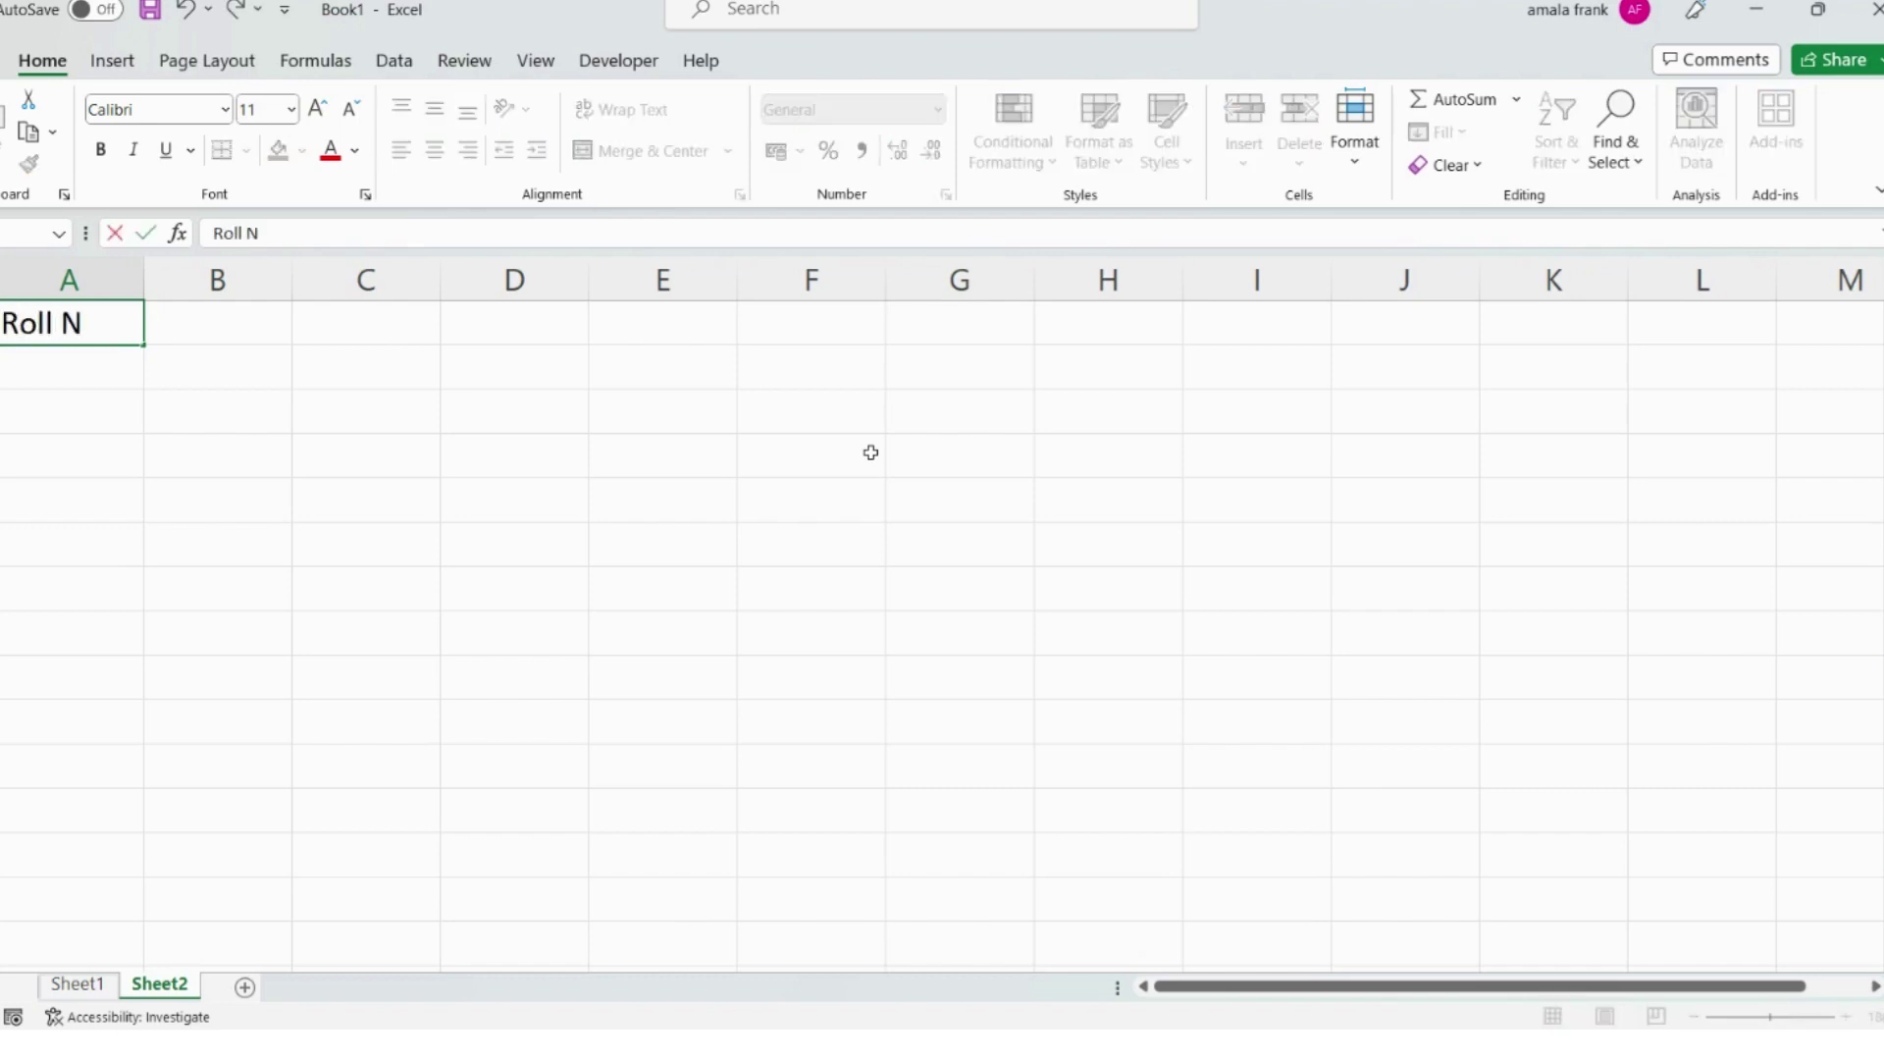
pyautogui.write('umber')
pyautogui.press('Tab')
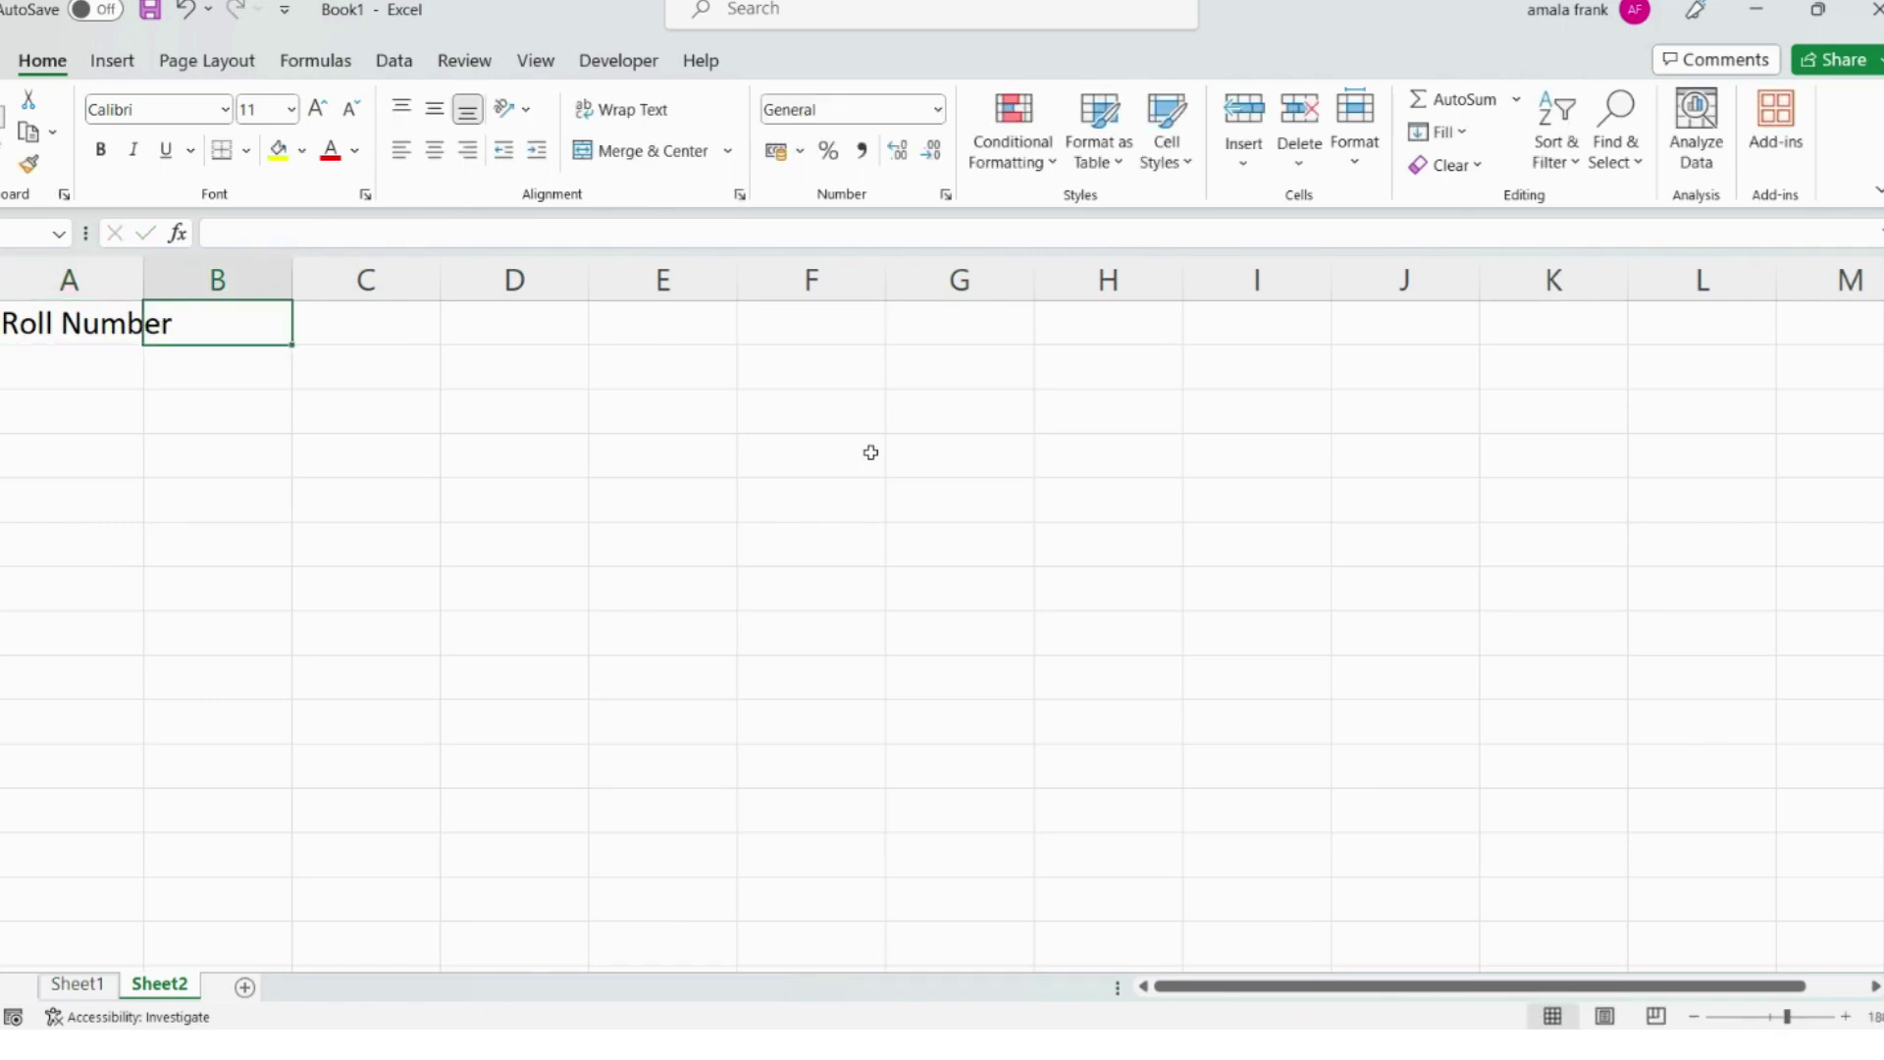
pyautogui.write('mark1')
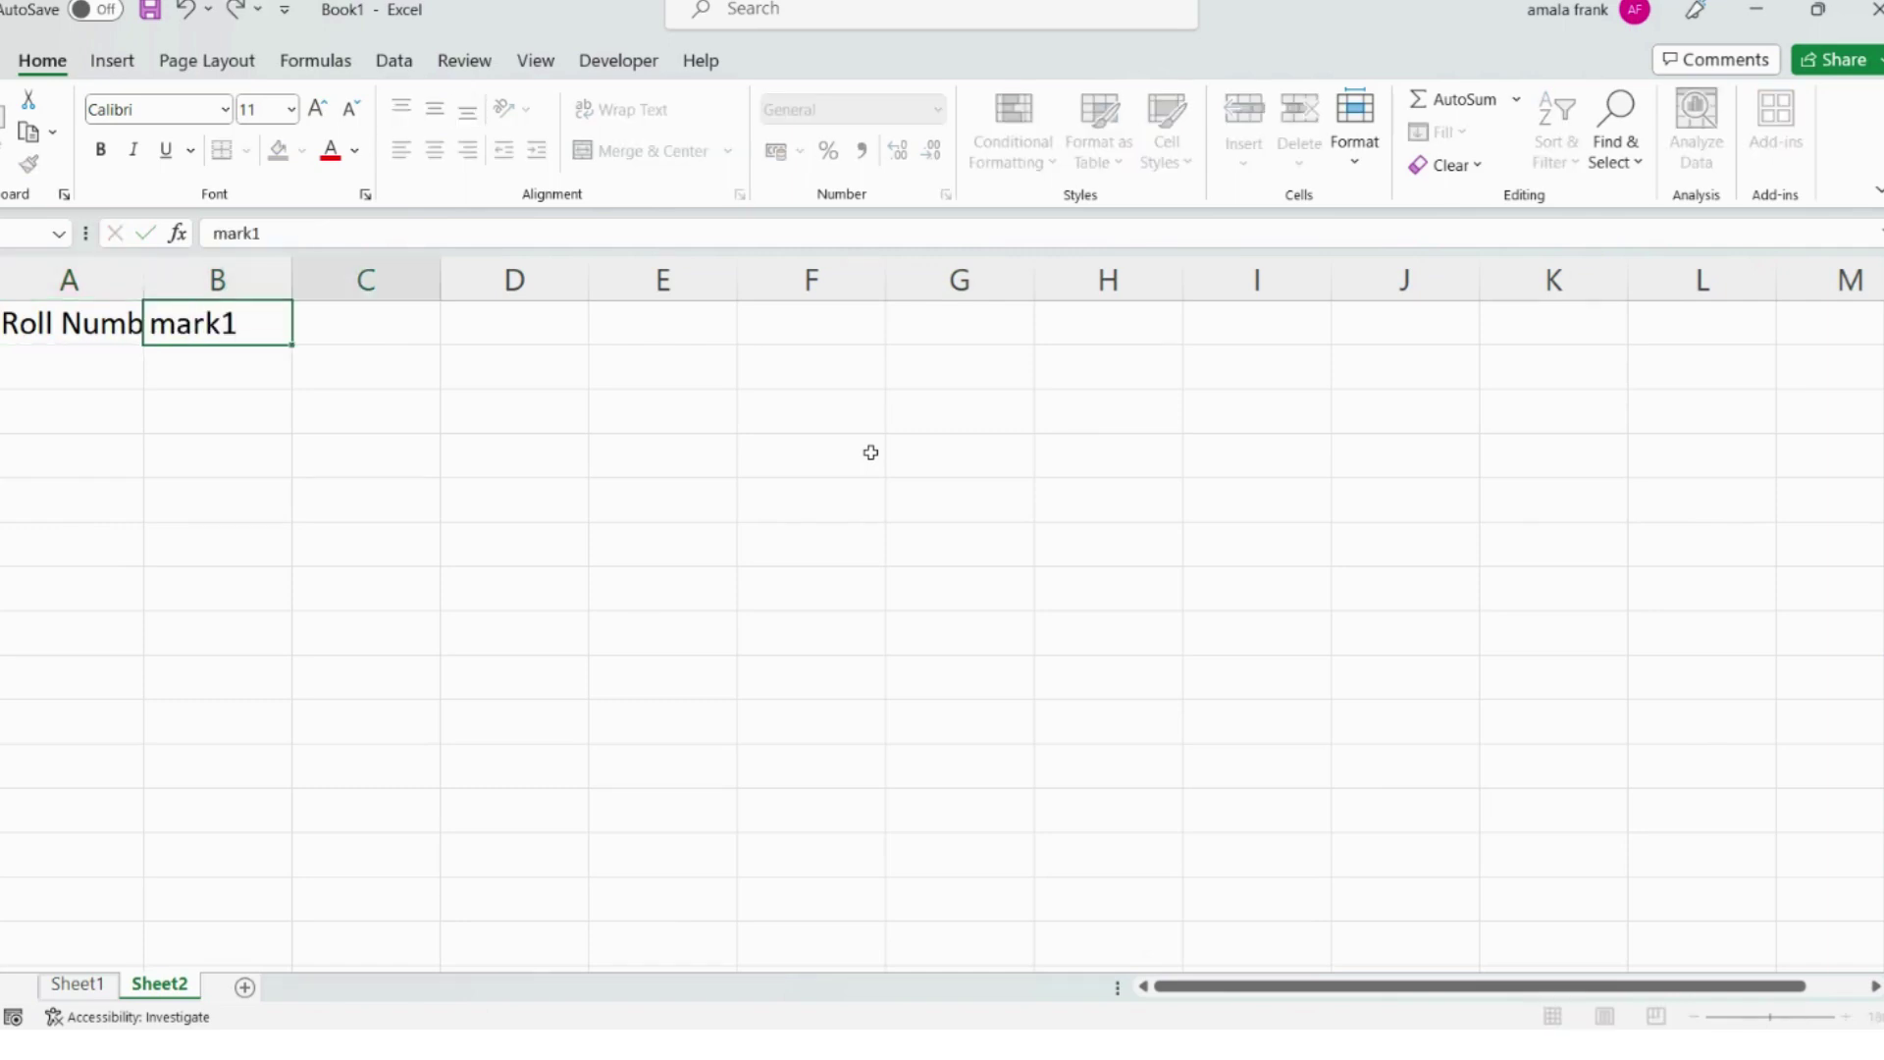
pyautogui.press('Tab')
pyautogui.write(',a')
pyautogui.press('BackSpace')
pyautogui.press('BackSpace')
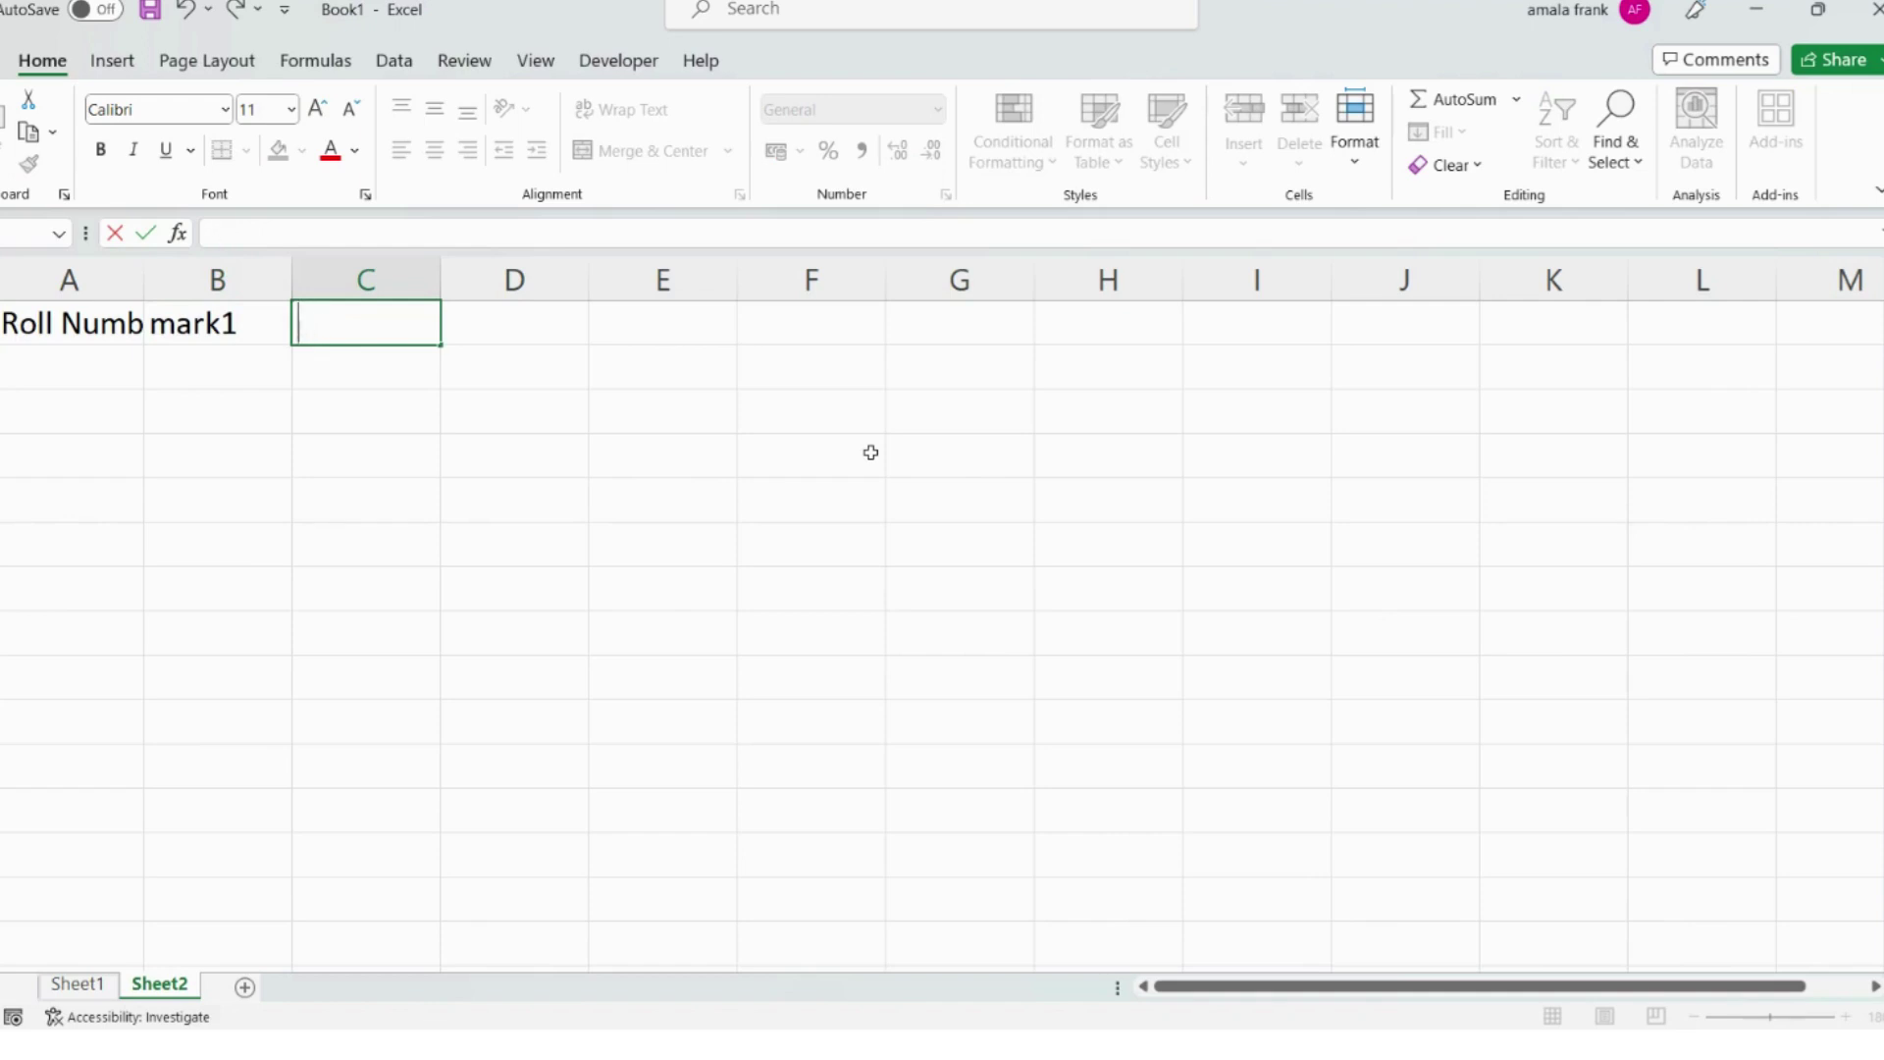
pyautogui.write('mark2')
pyautogui.press('Tab')
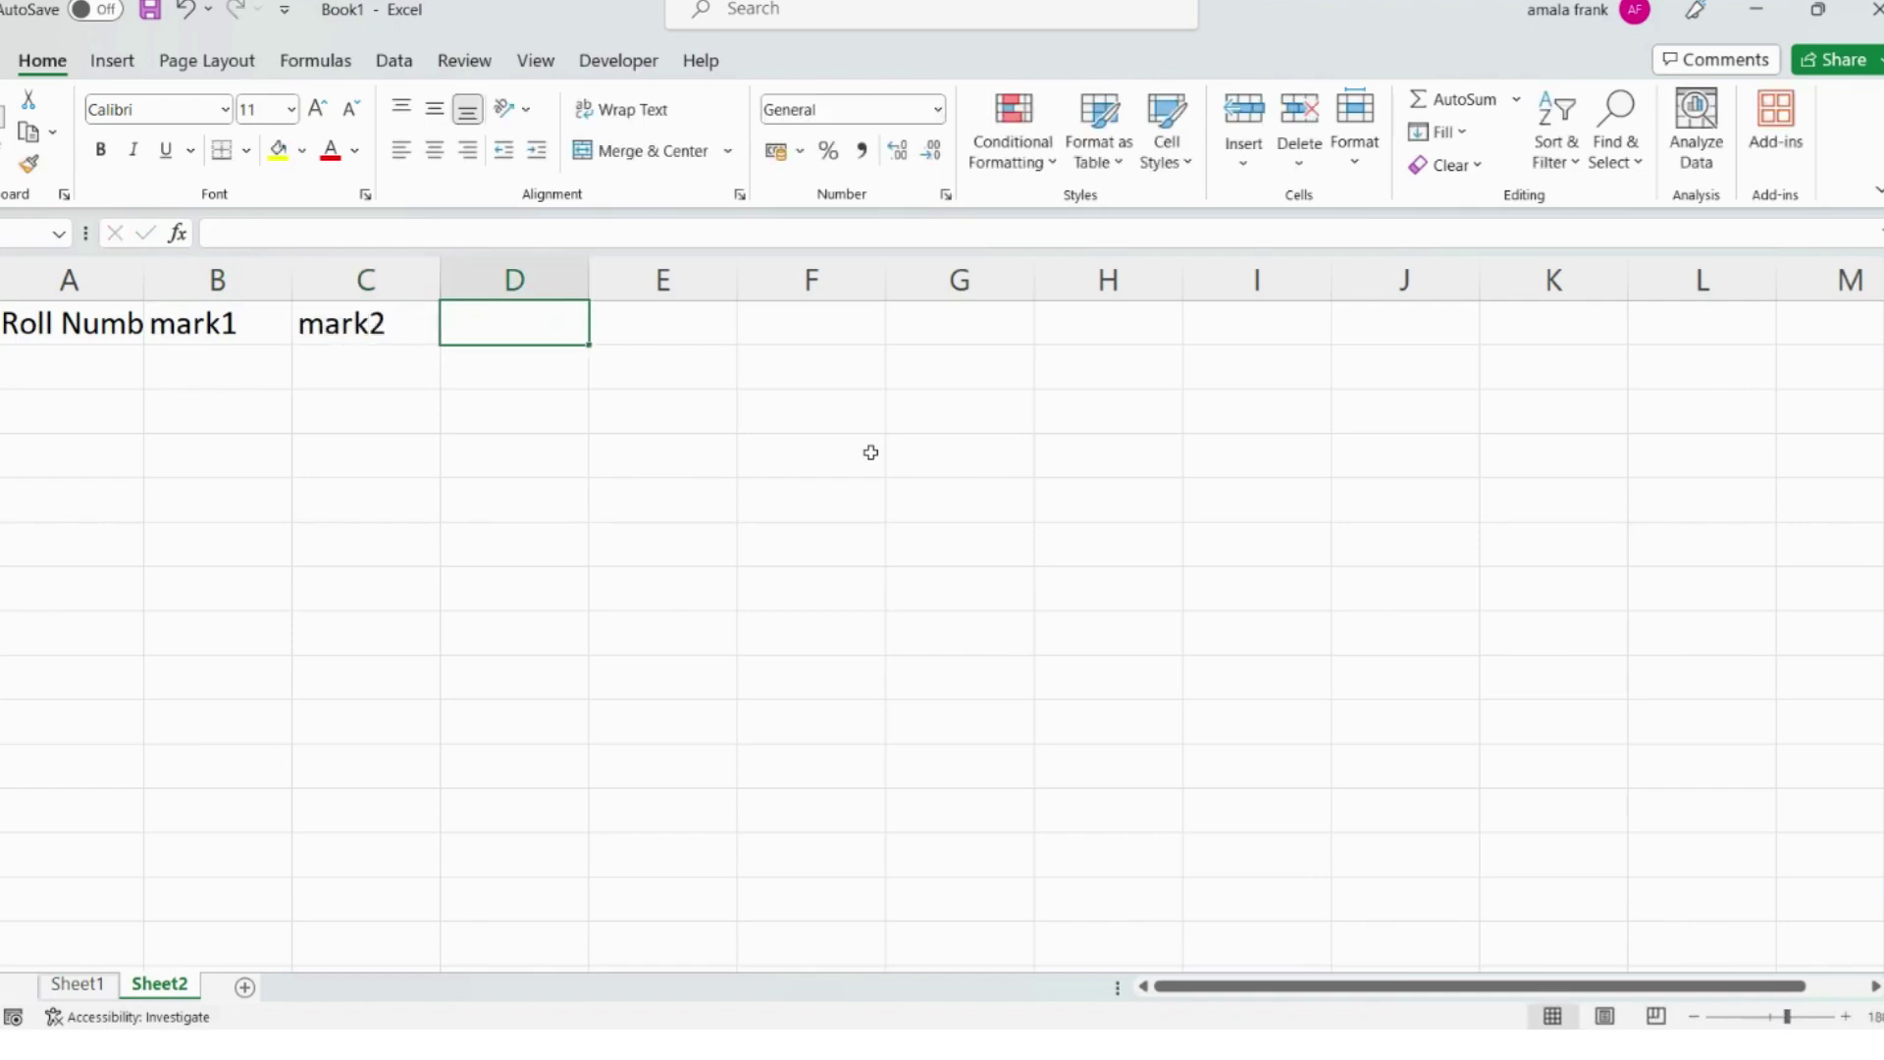
pyautogui.write('mark3')
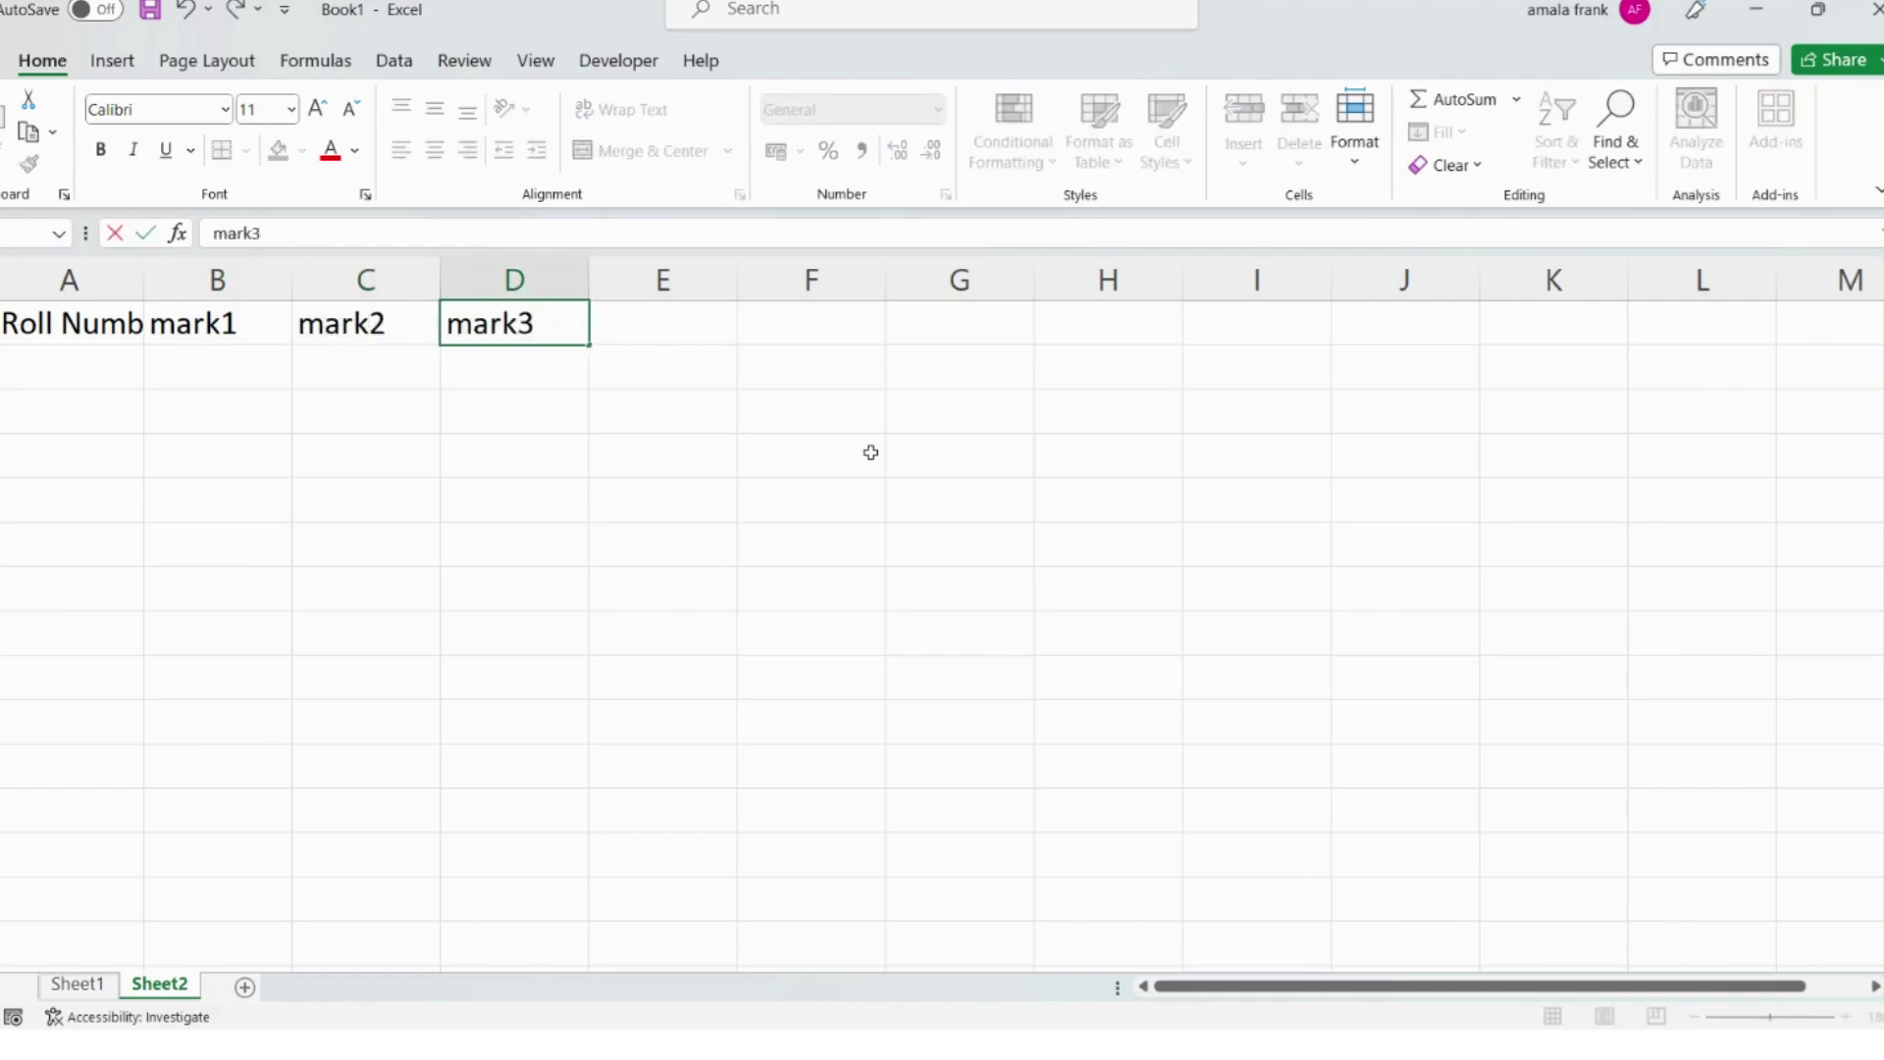
pyautogui.press('Tab')
# Enter the headings Total, Average and Result in cells E1 to G1.
pyautogui.write('Tot')
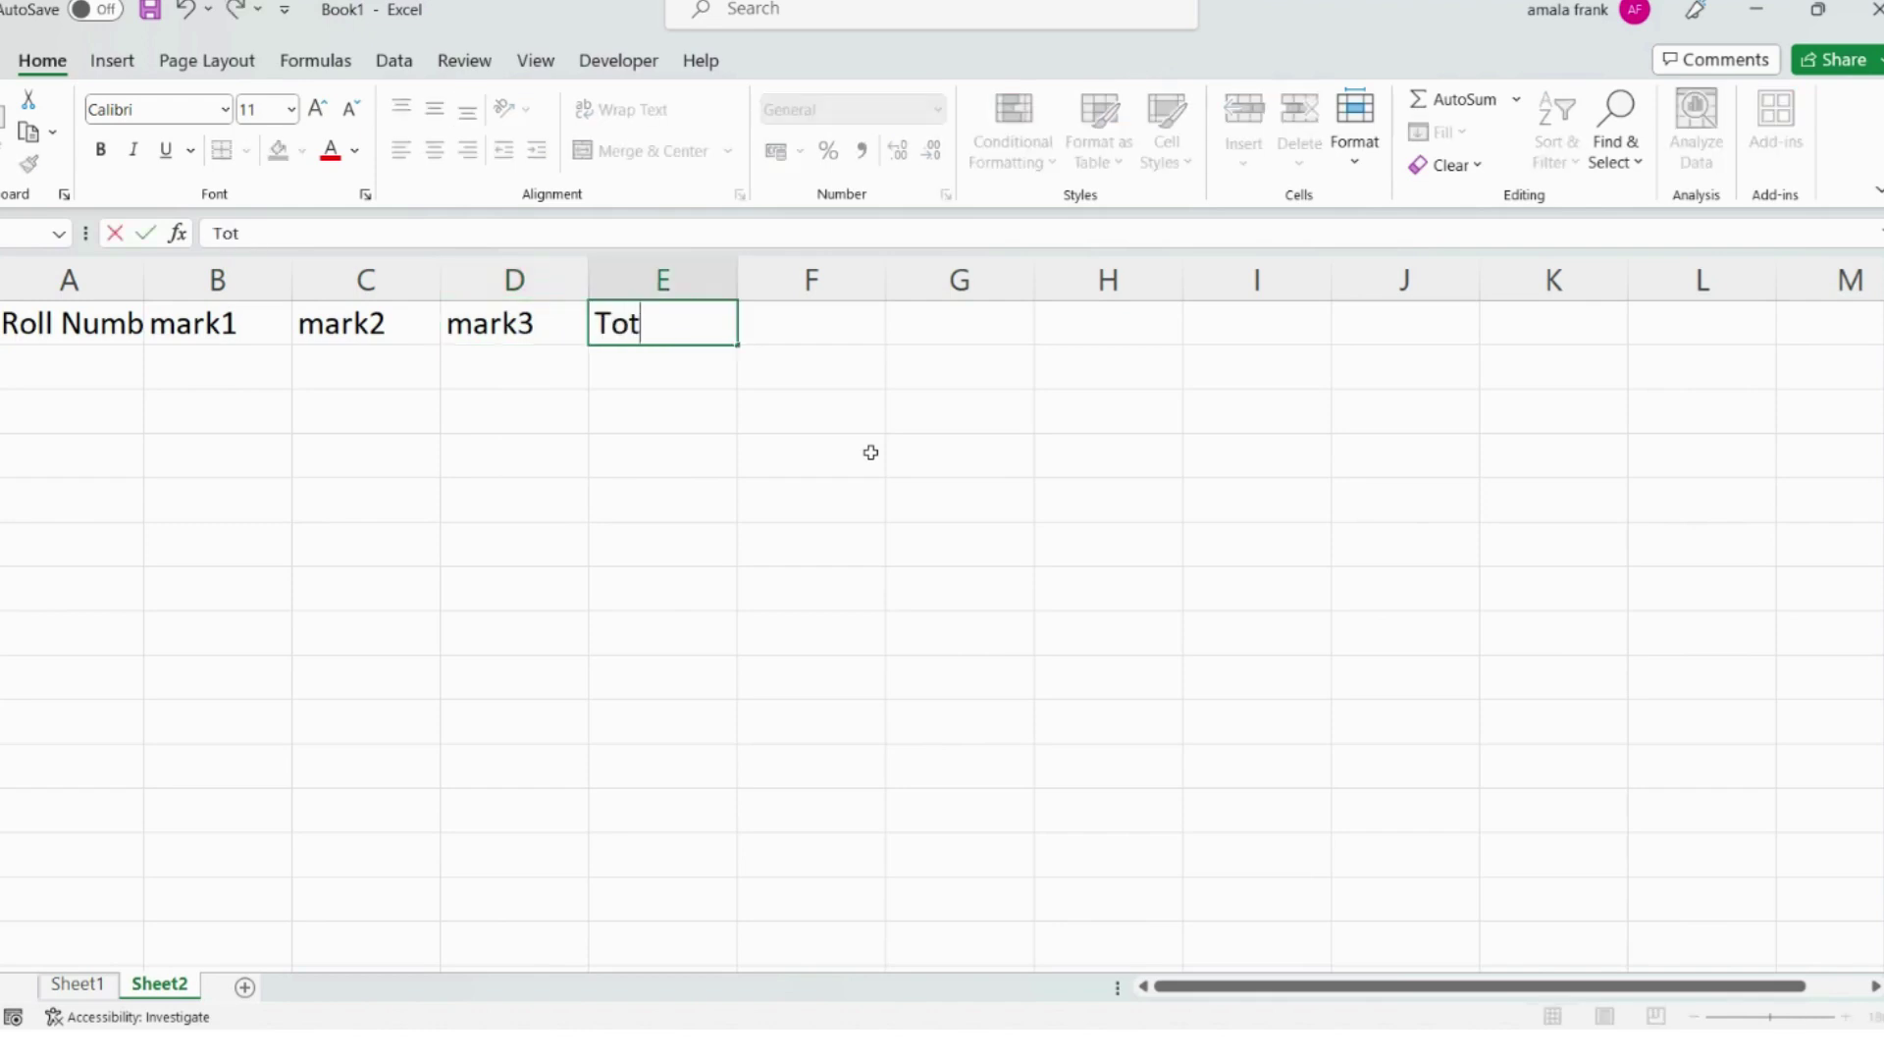
pyautogui.write('al')
pyautogui.press('Tab')
pyautogui.write('Ave')
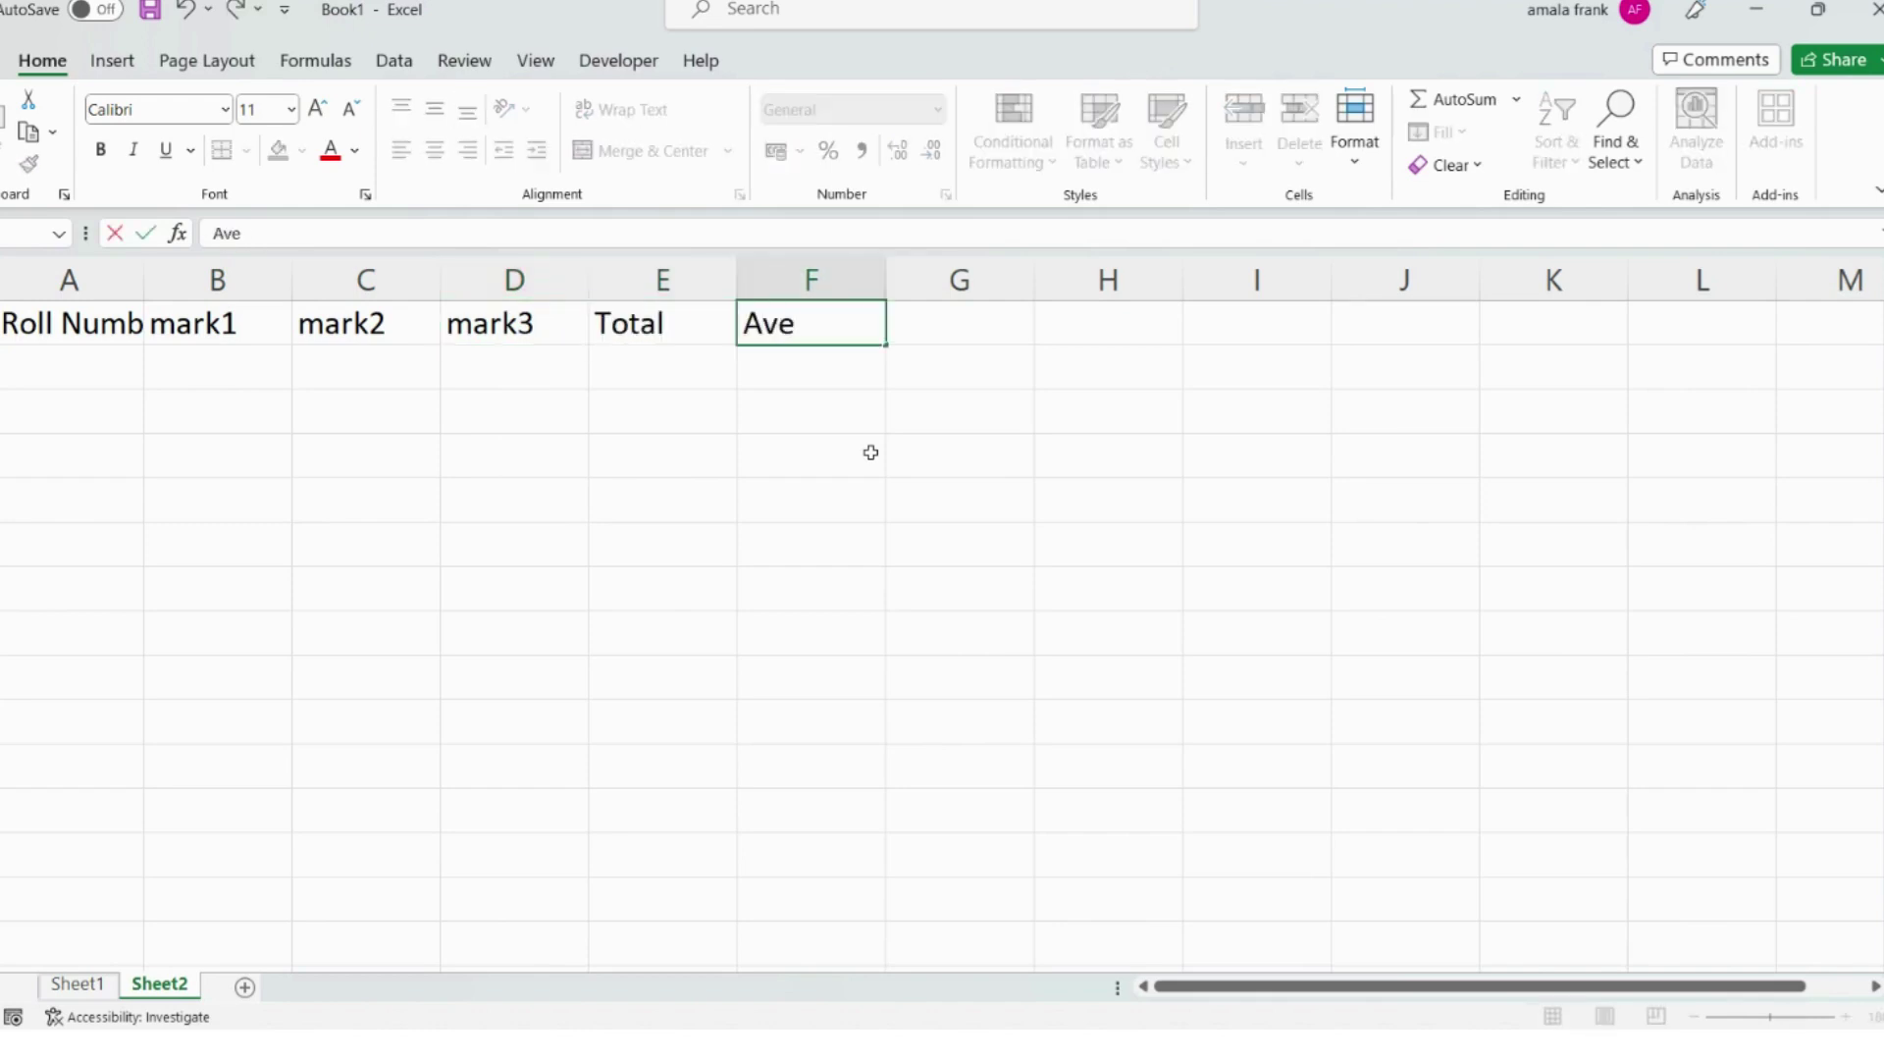
pyautogui.write('rage')
pyautogui.press('Tab')
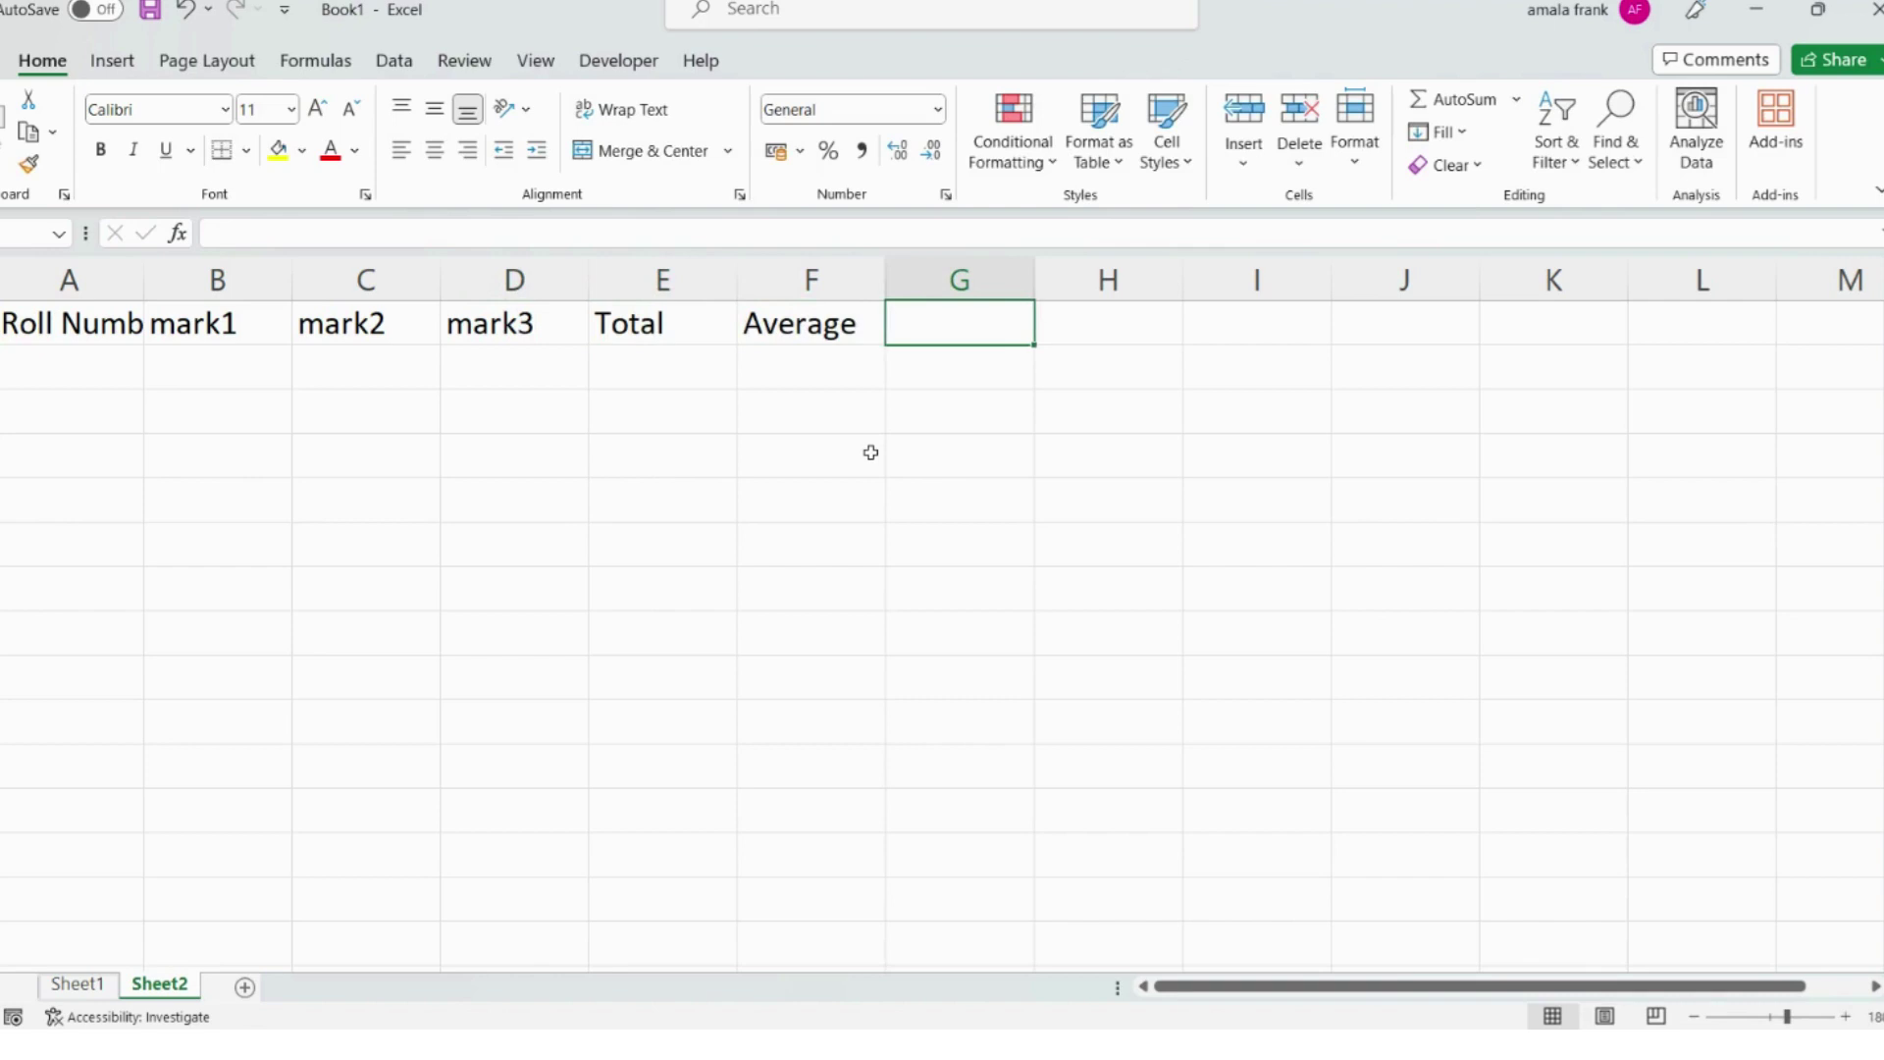
pyautogui.write('Result')
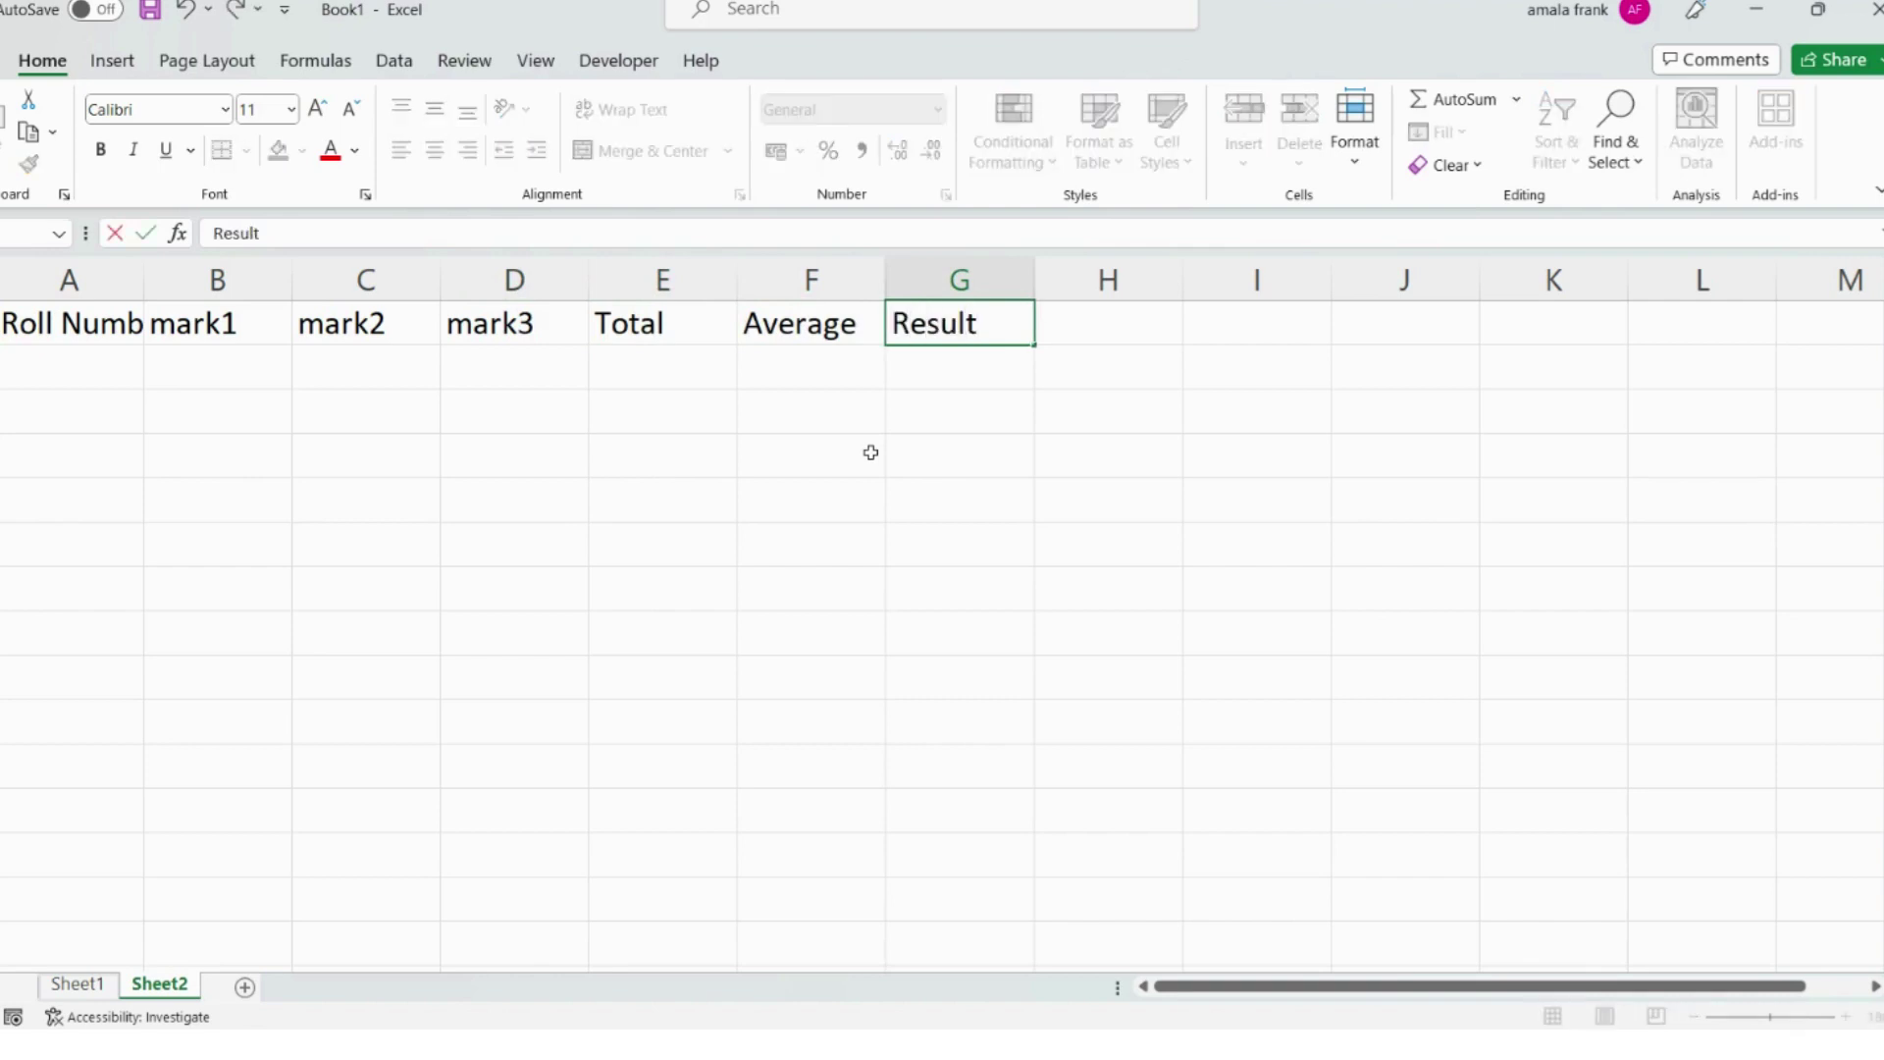
pyautogui.press('Return')
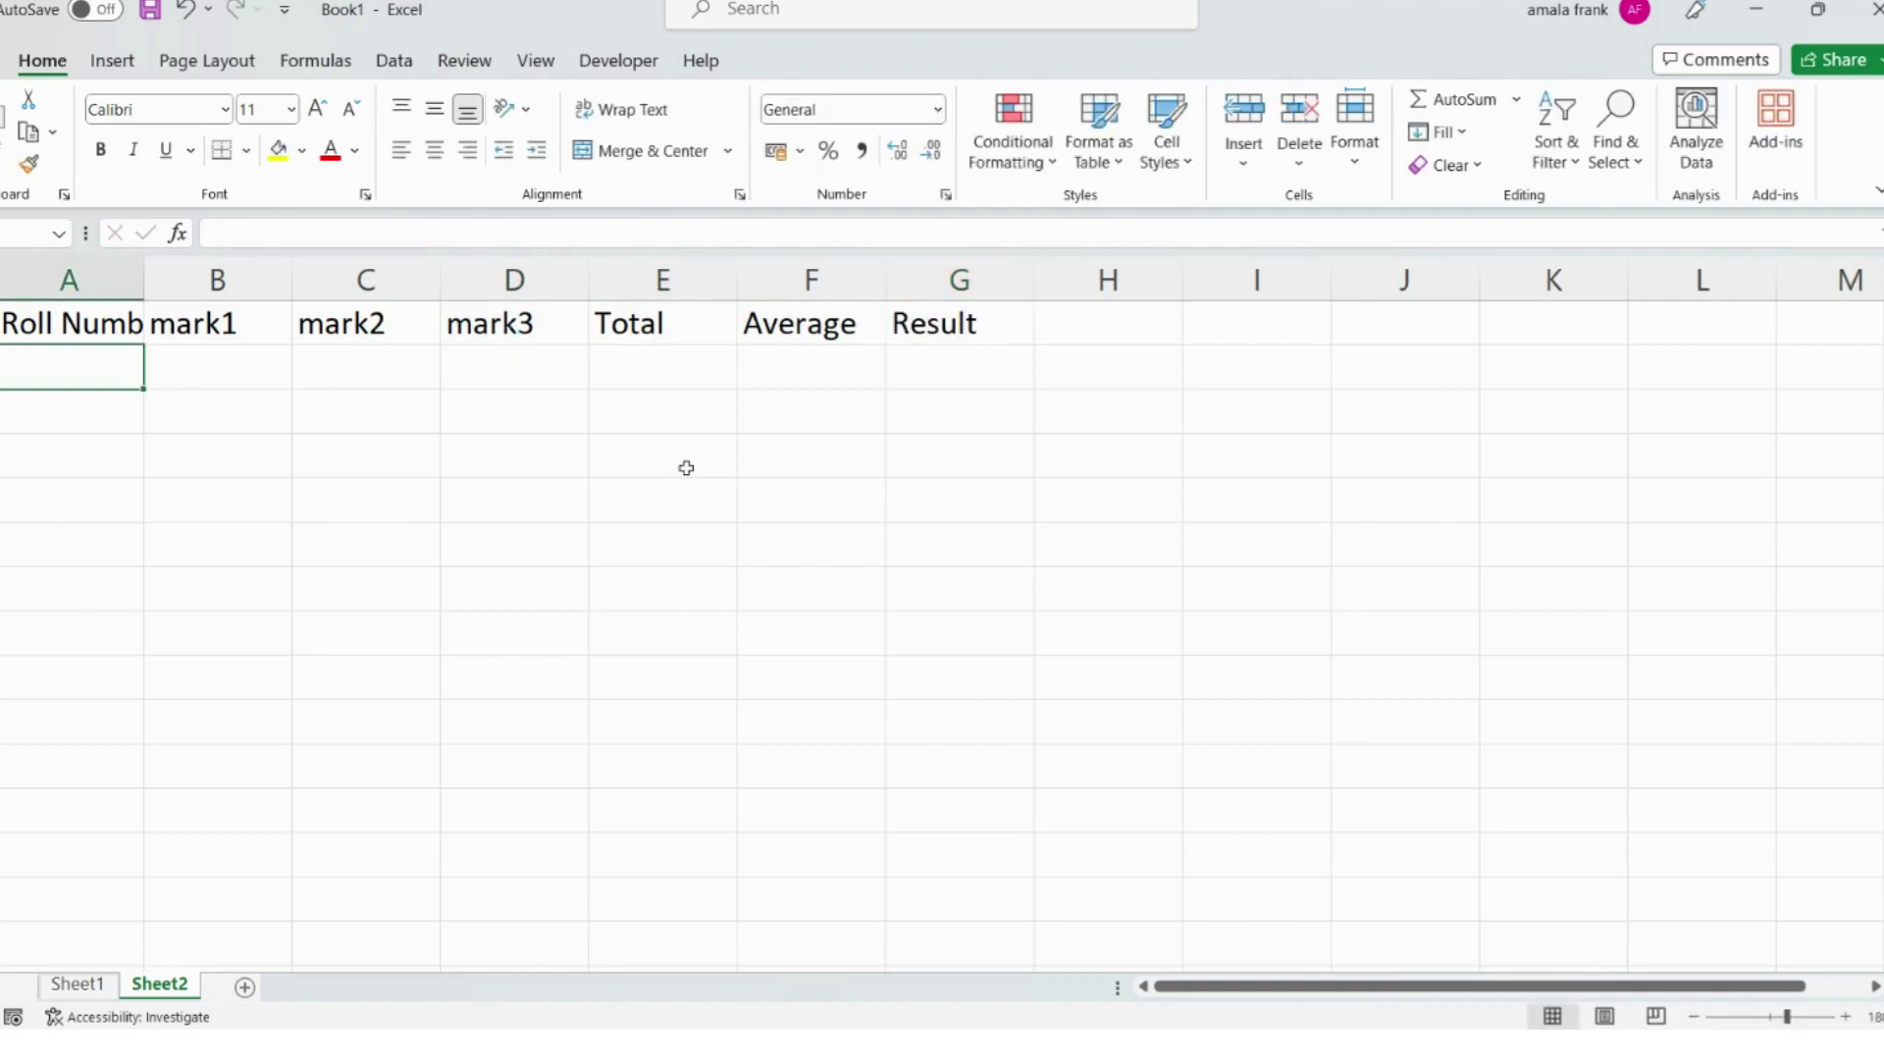
# Widen column A to fit the Roll Number heading and slightly adjust the widths of columns B, C and D.
pyautogui.click(44, 330)
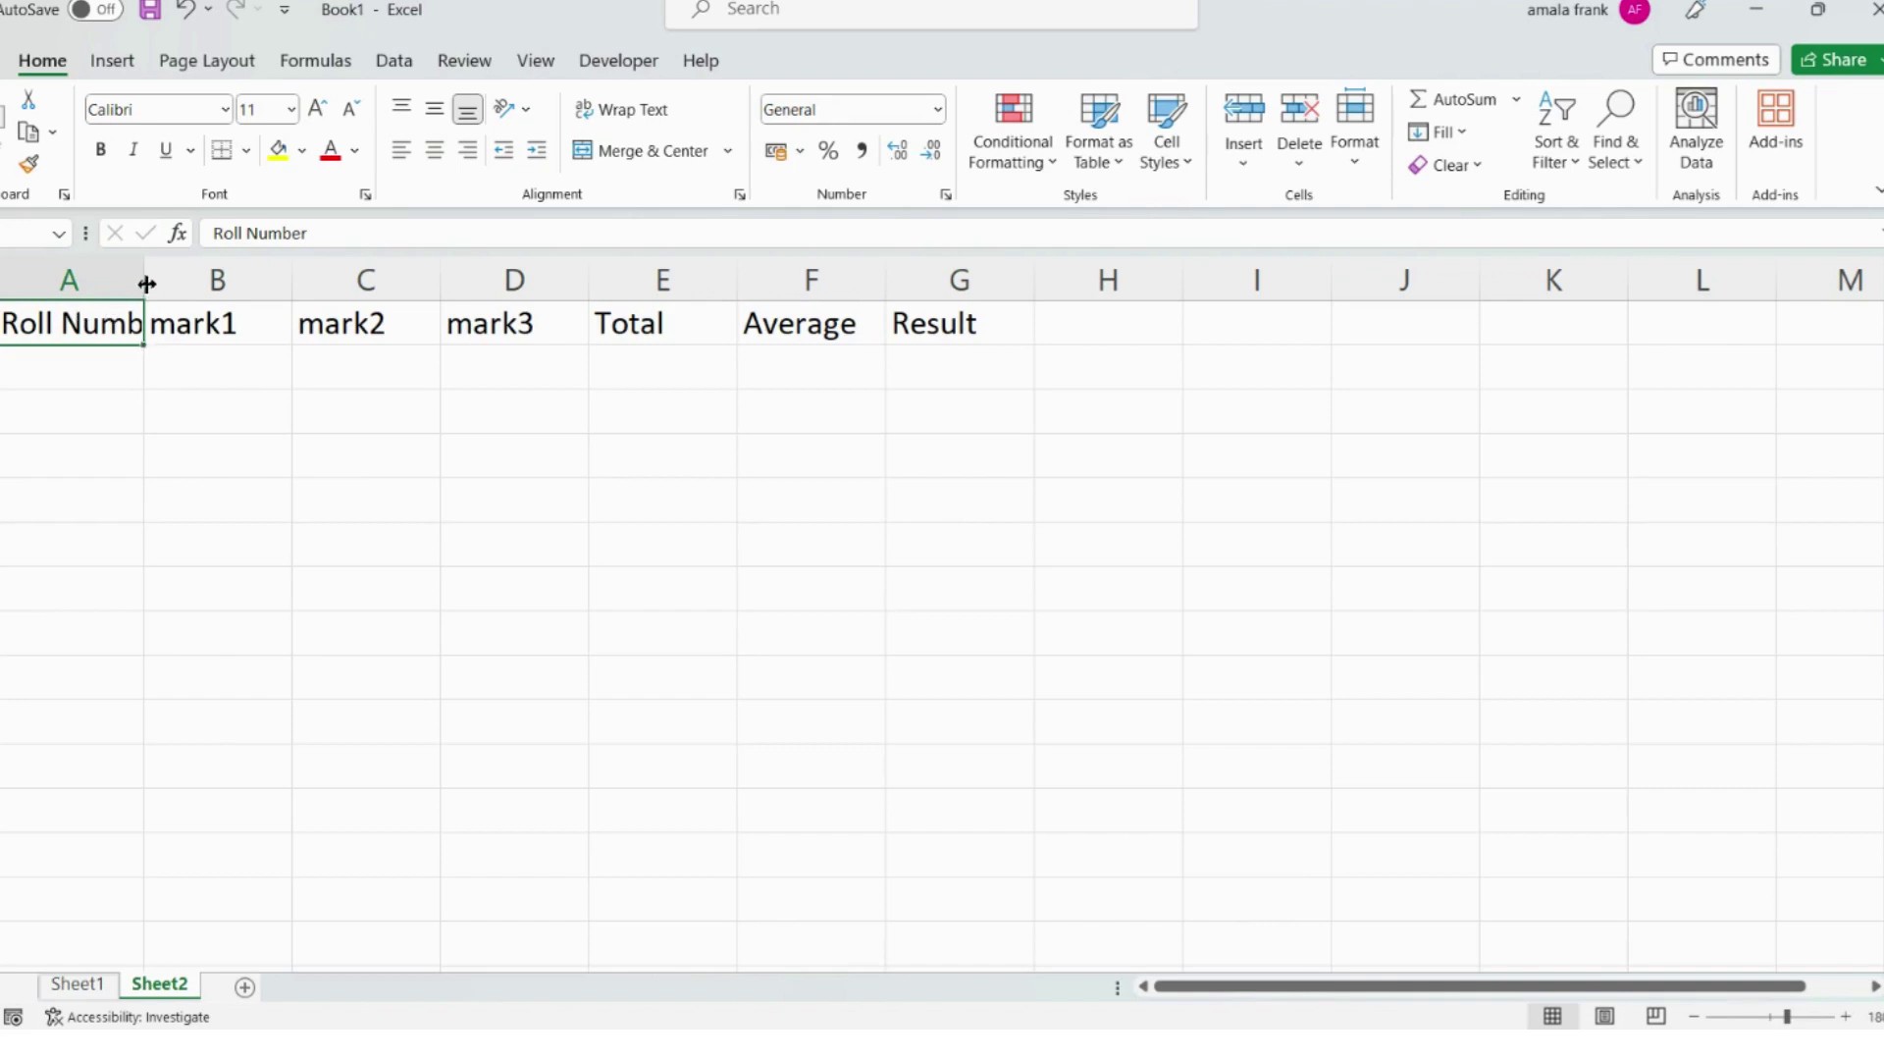
pyautogui.moveTo(145, 282)
pyautogui.mouseDown()
pyautogui.moveTo(234, 282)
pyautogui.moveTo(177, 283)
pyautogui.mouseUp()
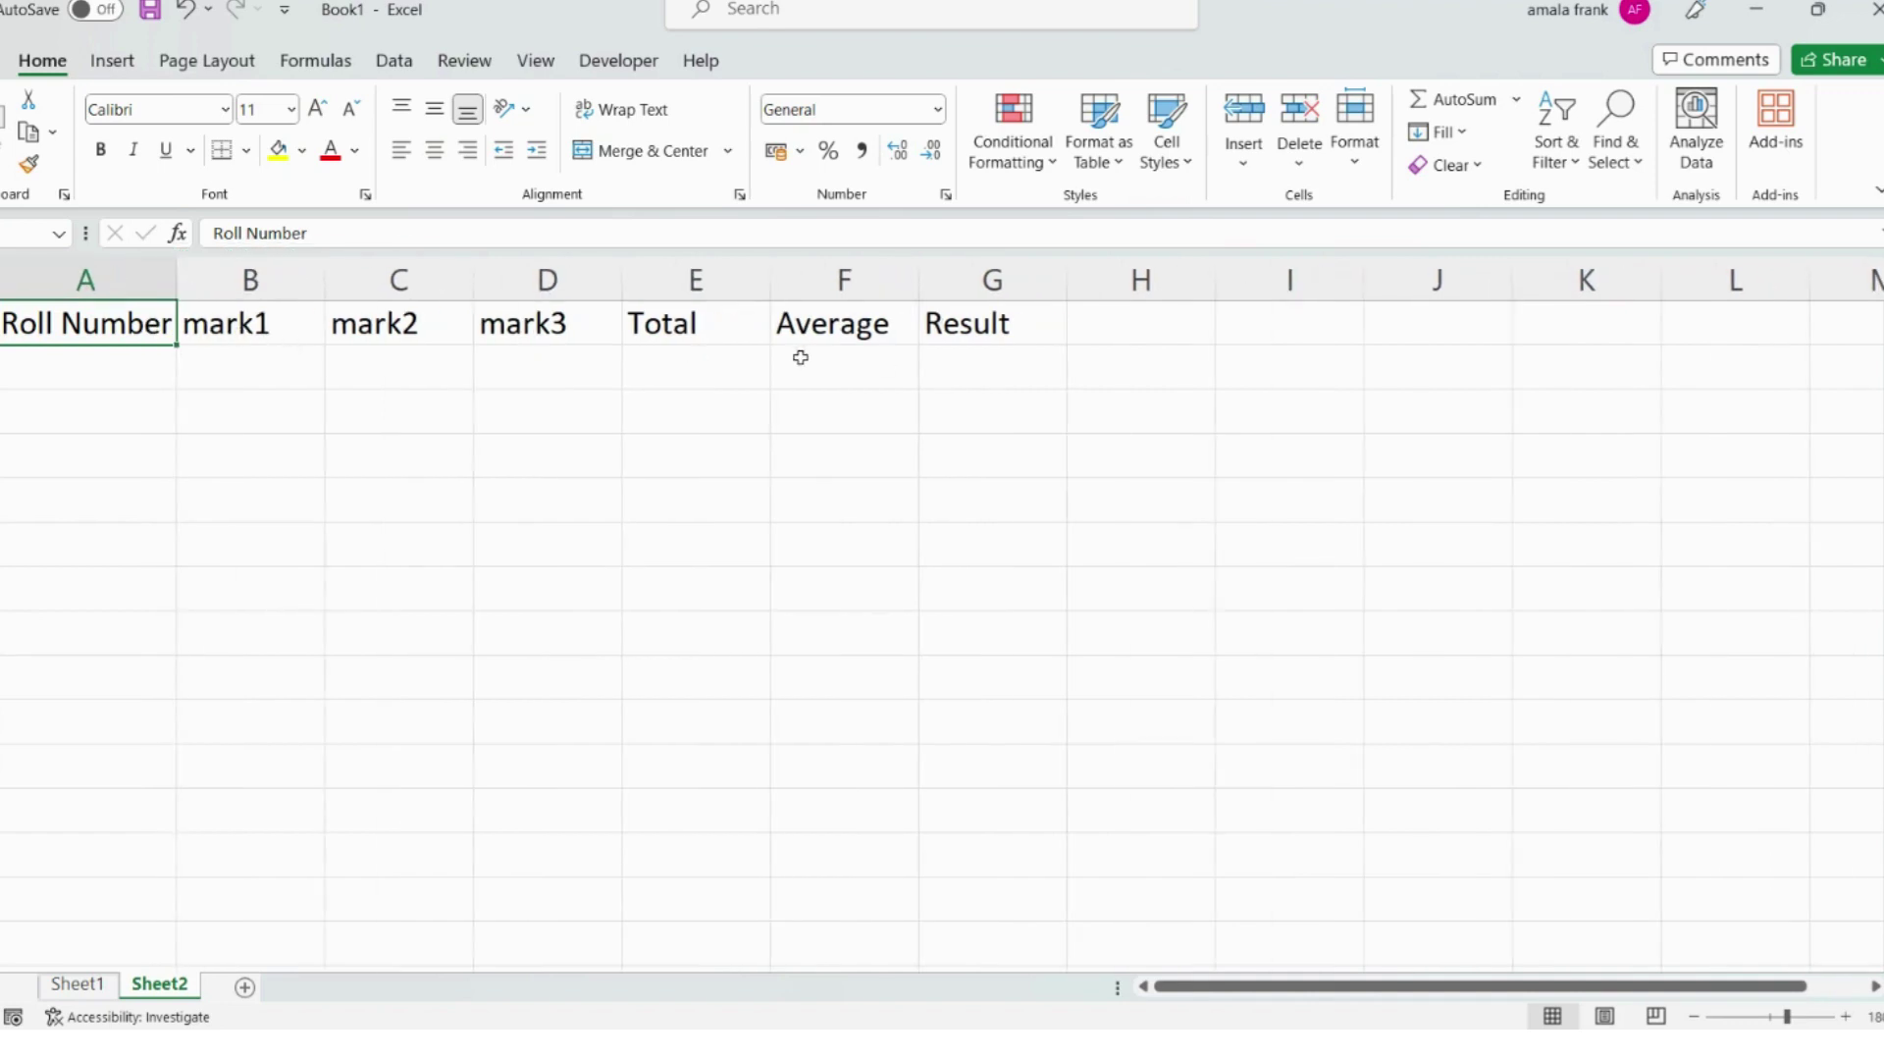
pyautogui.moveTo(320, 276)
pyautogui.mouseDown()
pyautogui.moveTo(349, 274)
pyautogui.moveTo(326, 275)
pyautogui.mouseUp()
pyautogui.moveTo(467, 274)
pyautogui.mouseDown()
pyautogui.moveTo(488, 276)
pyautogui.moveTo(470, 276)
pyautogui.mouseUp()
pyautogui.moveTo(619, 283); pyautogui.dragTo(611, 278)
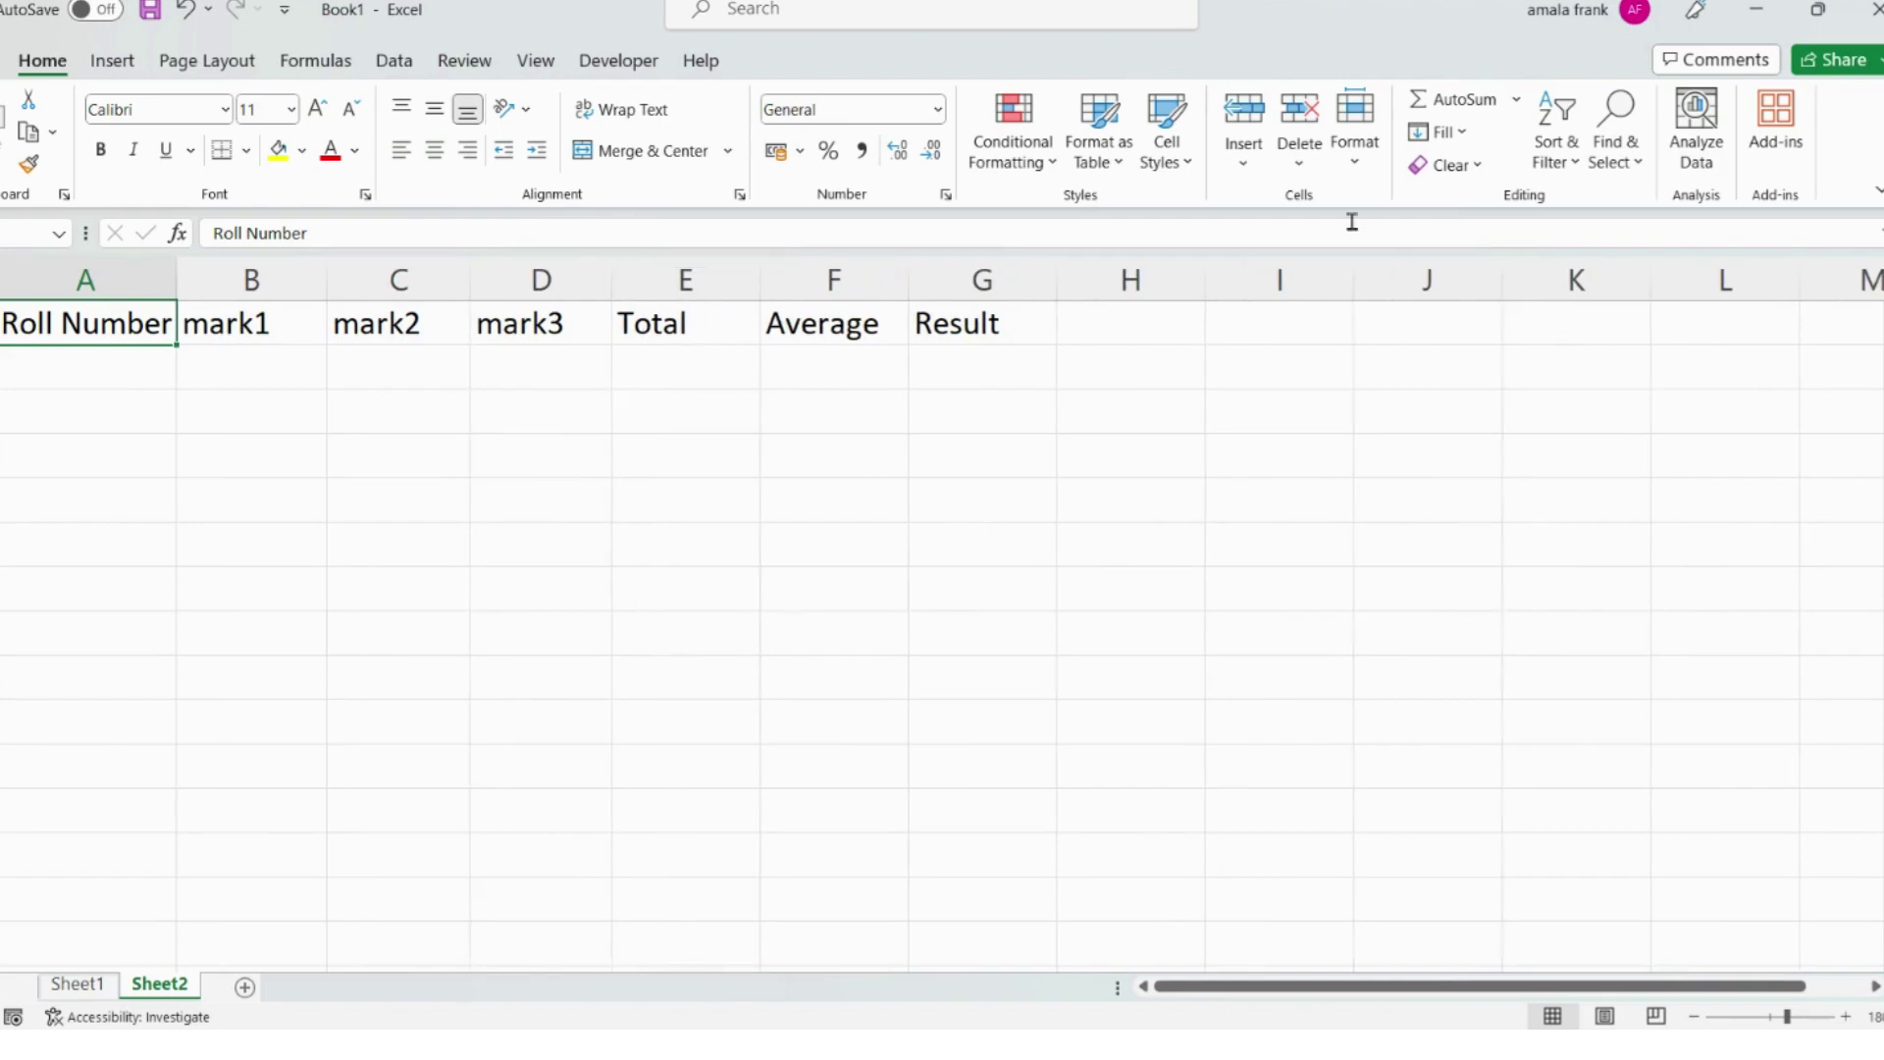
pyautogui.click(1356, 157)
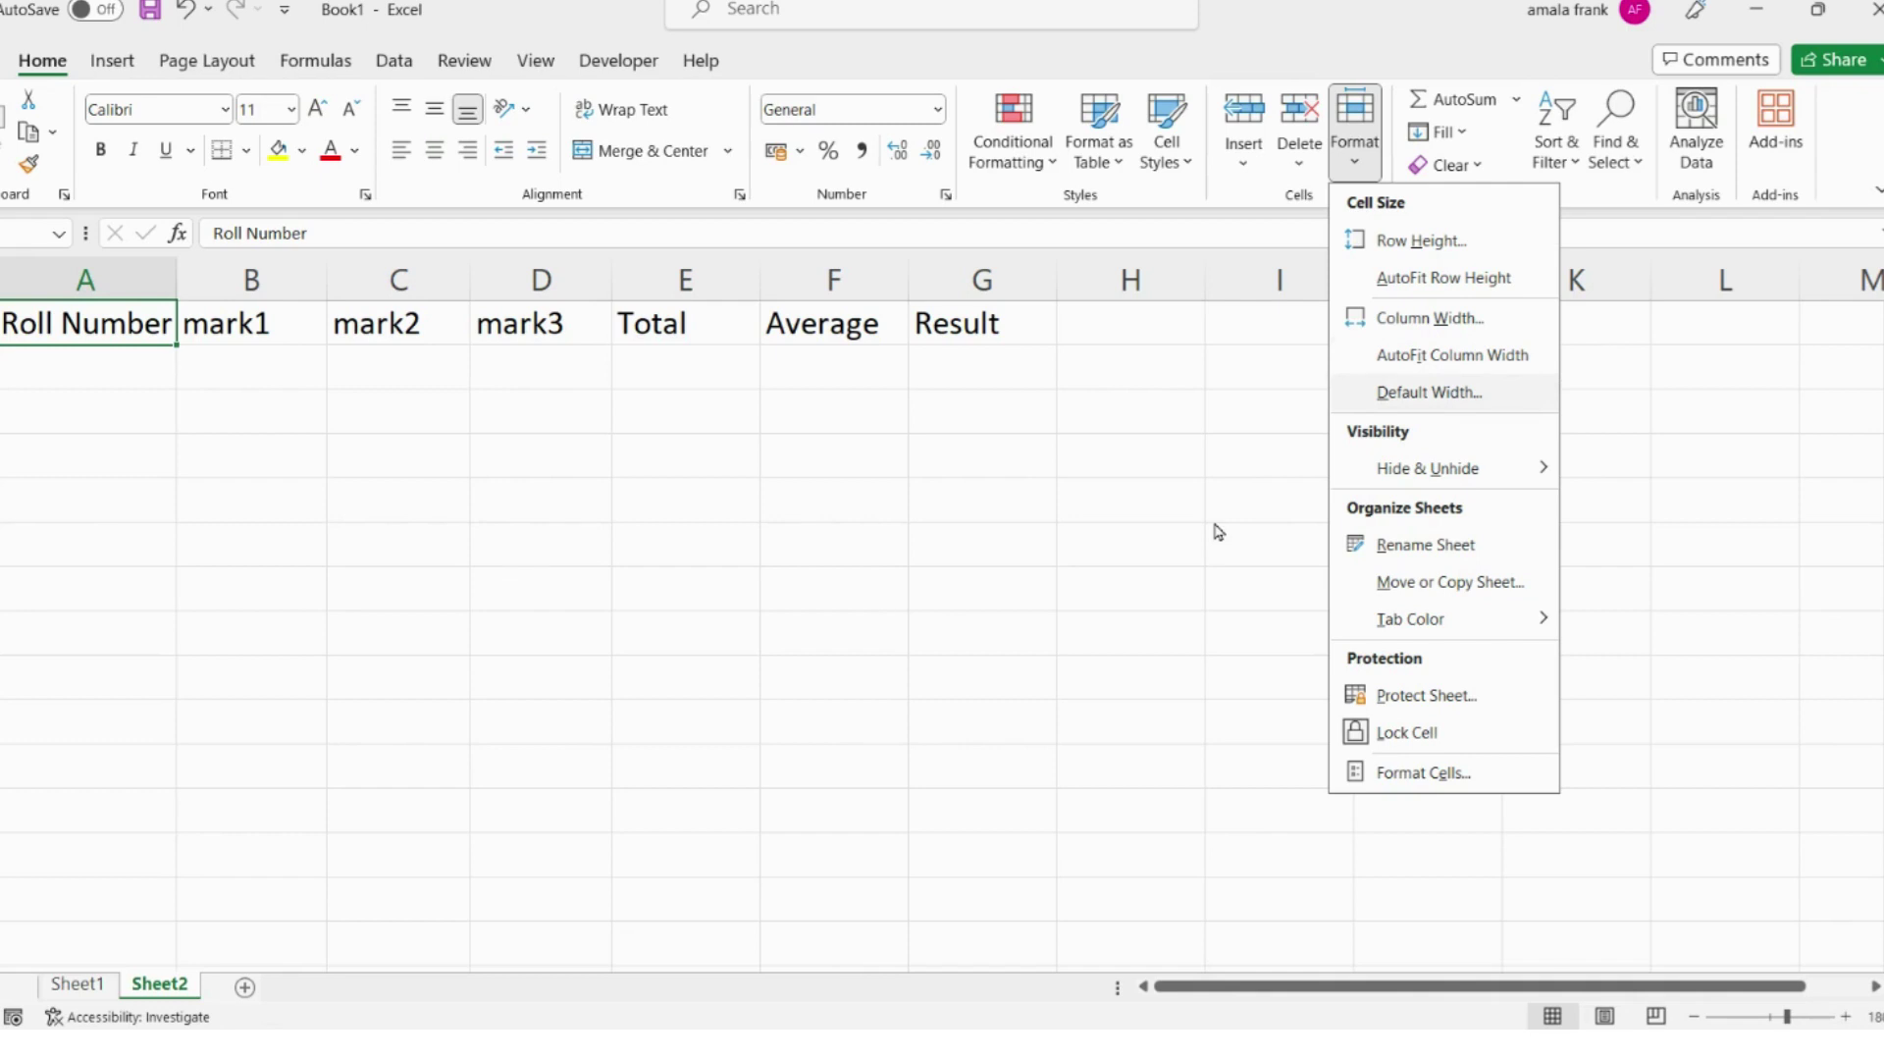
pyautogui.click(244, 400)
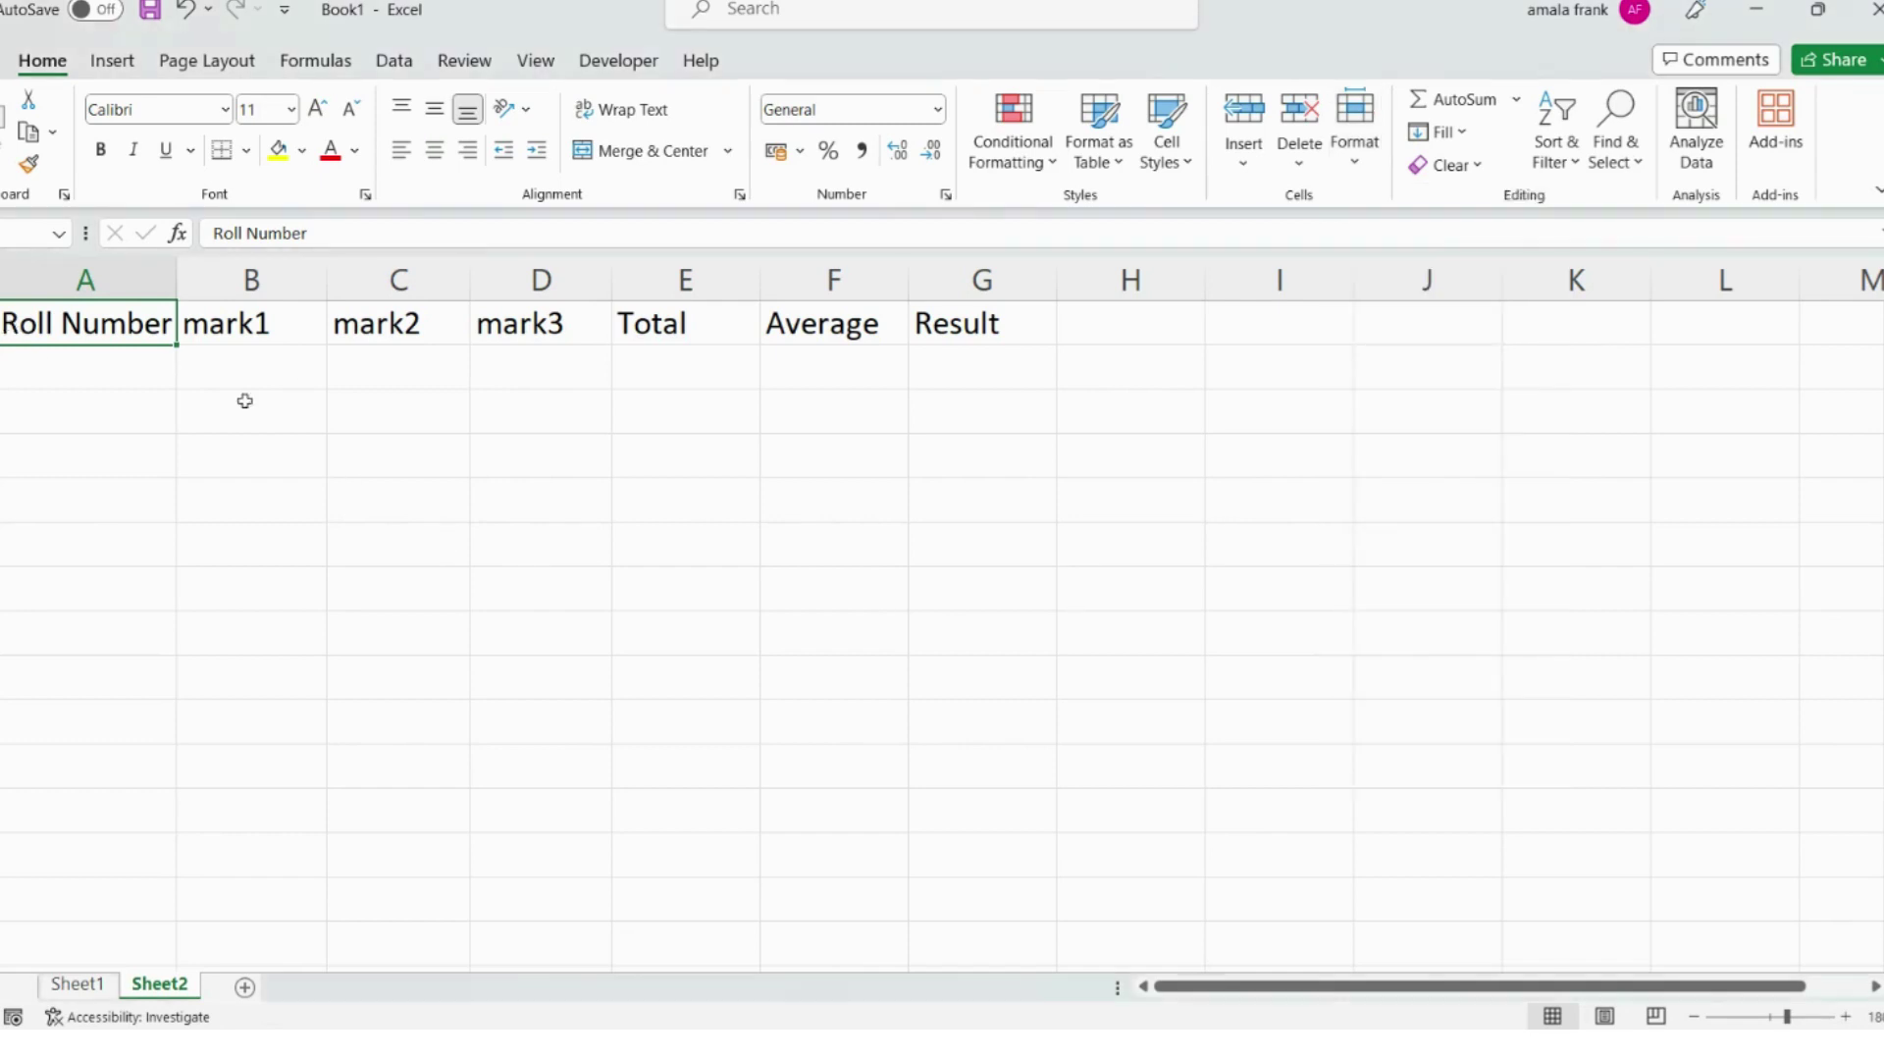
# Apply all borders to the mark sheet range A1:G12.
pyautogui.moveTo(85, 324)
pyautogui.mouseDown()
pyautogui.moveTo(935, 436)
pyautogui.moveTo(900, 715)
pyautogui.moveTo(1010, 826)
pyautogui.mouseUp()
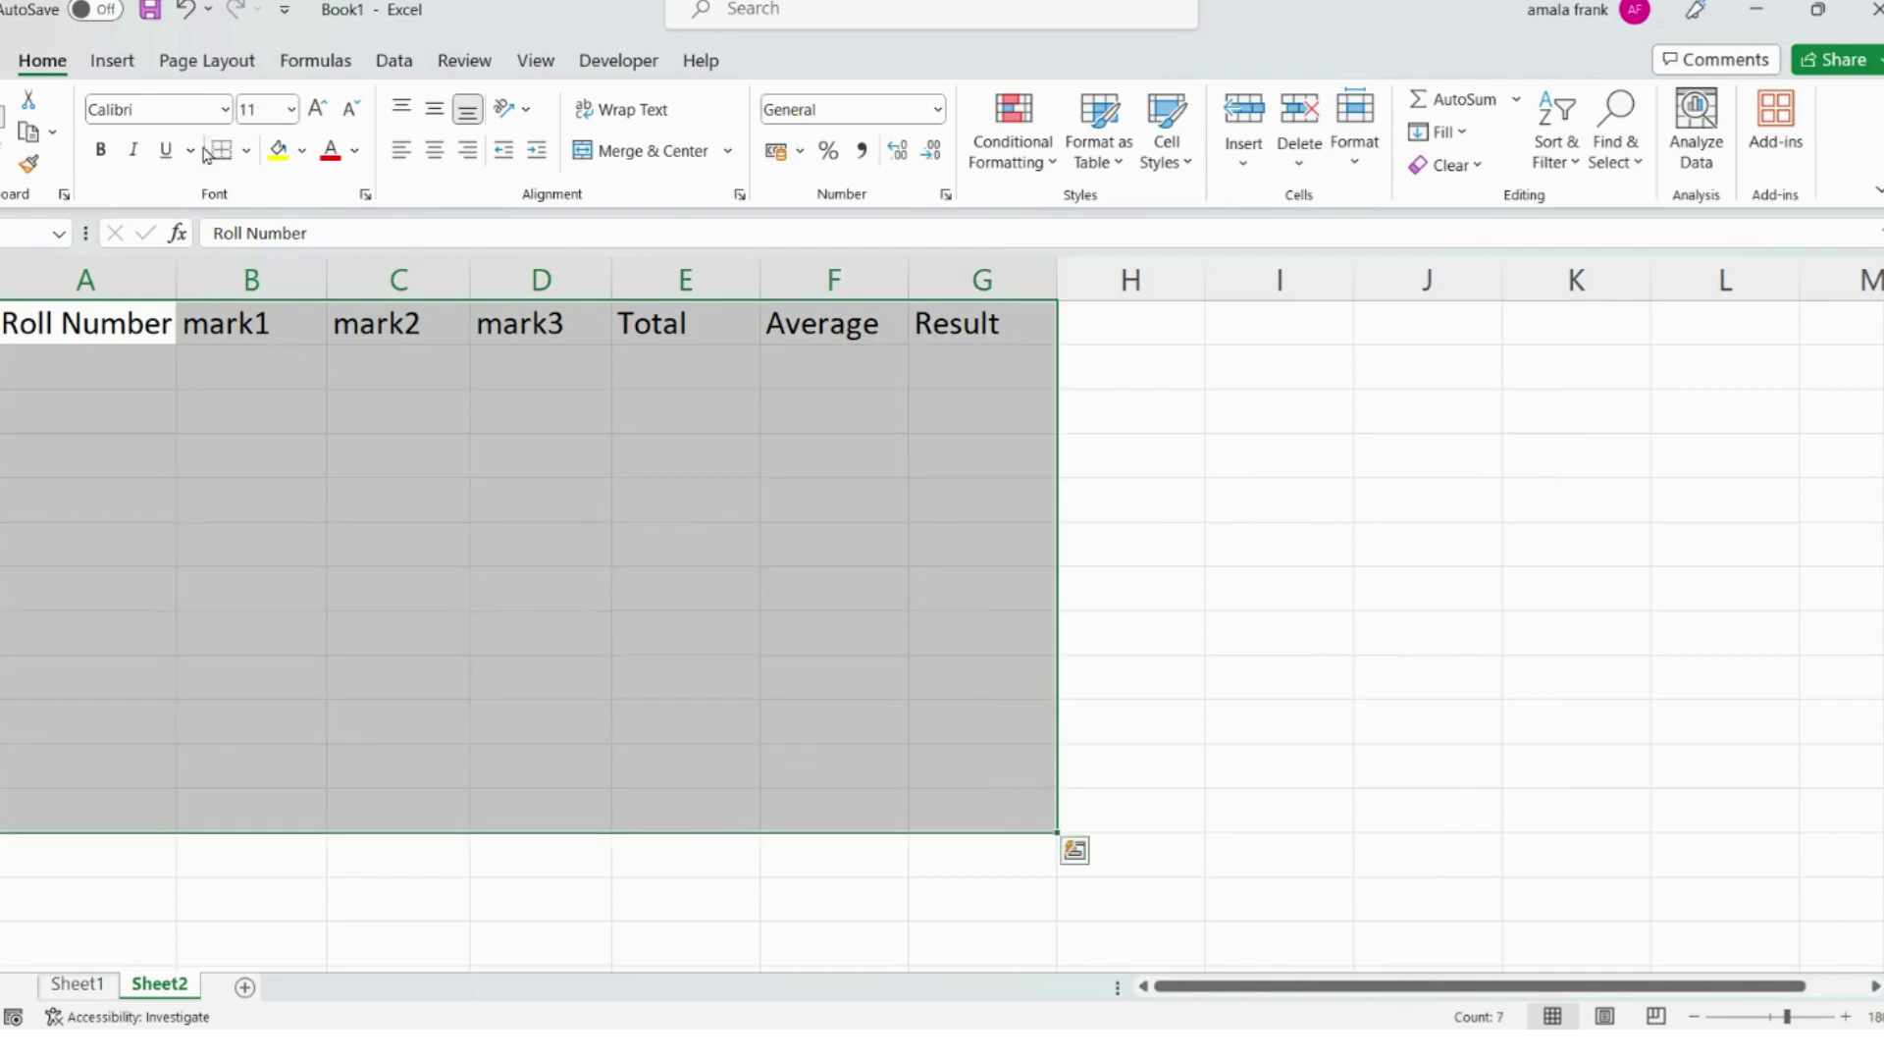
pyautogui.click(246, 150)
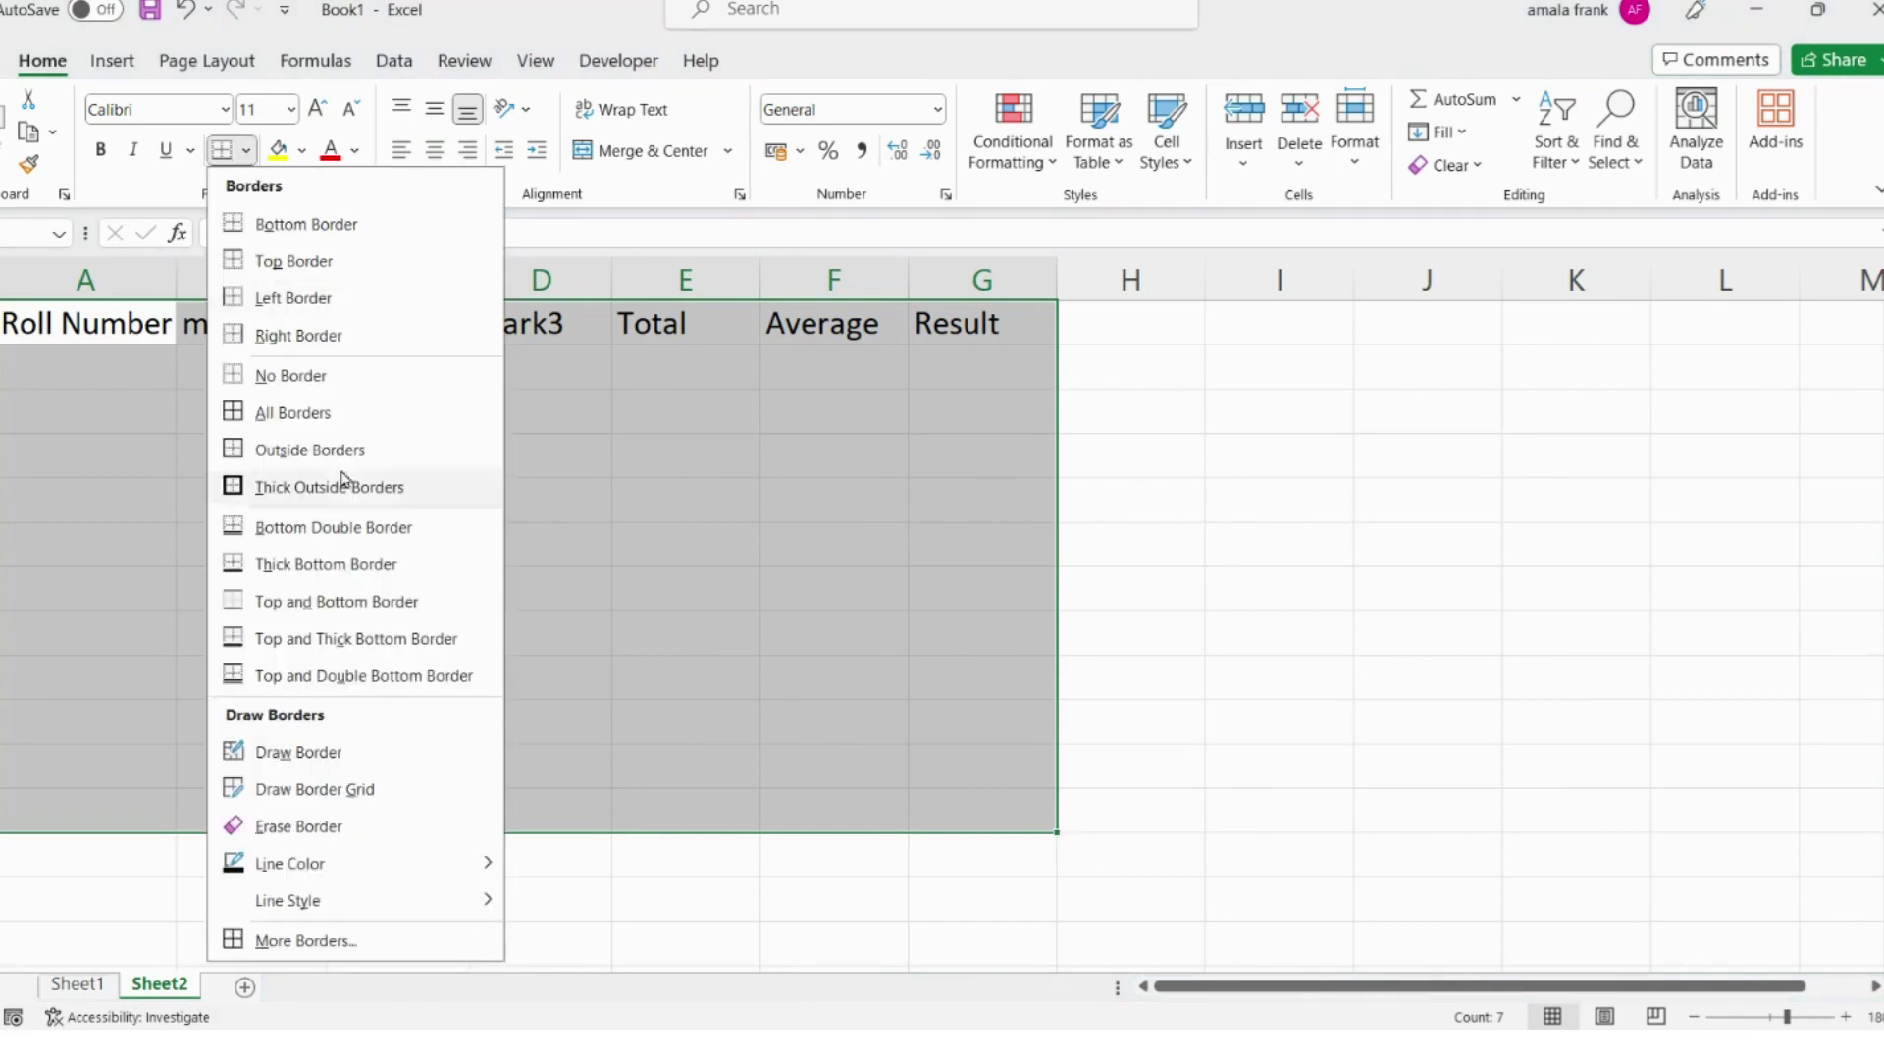
pyautogui.click(326, 414)
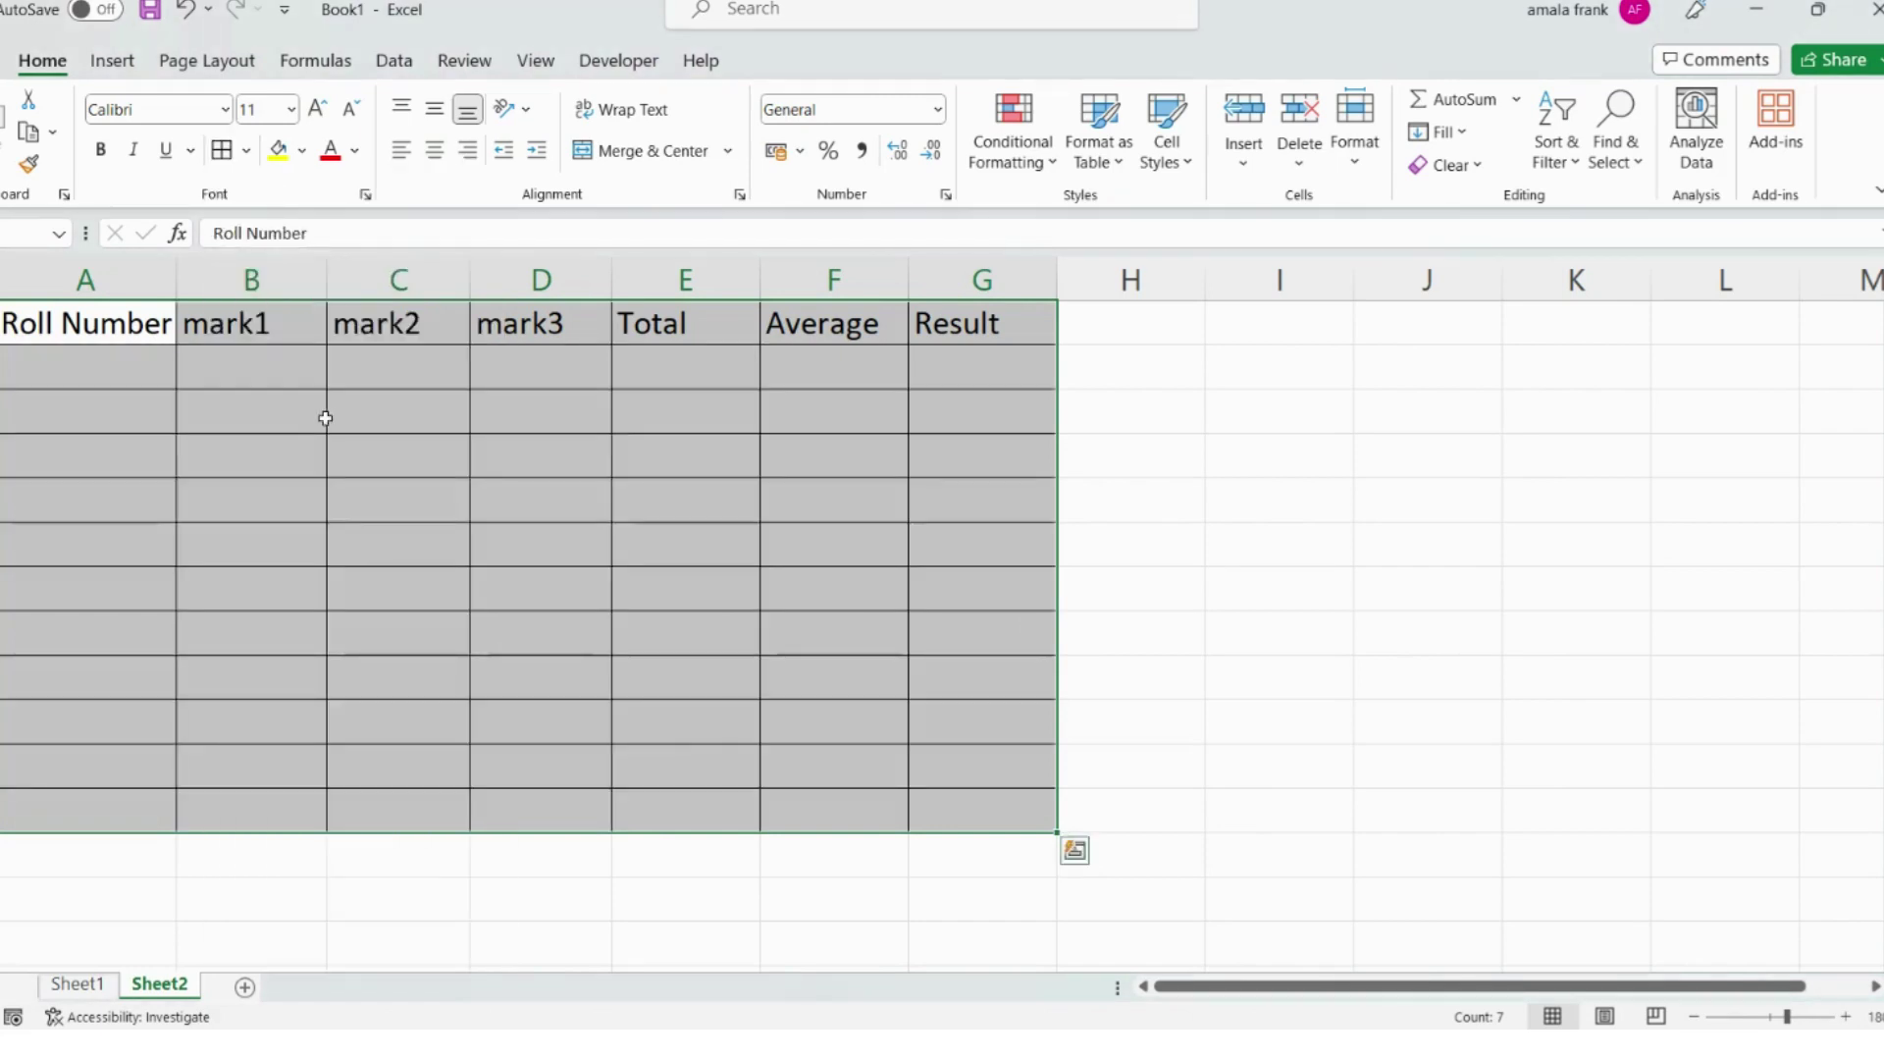
# Enter the roll numbers 1 to 10 down column A in cells A2 to A11.
pyautogui.click(97, 385)
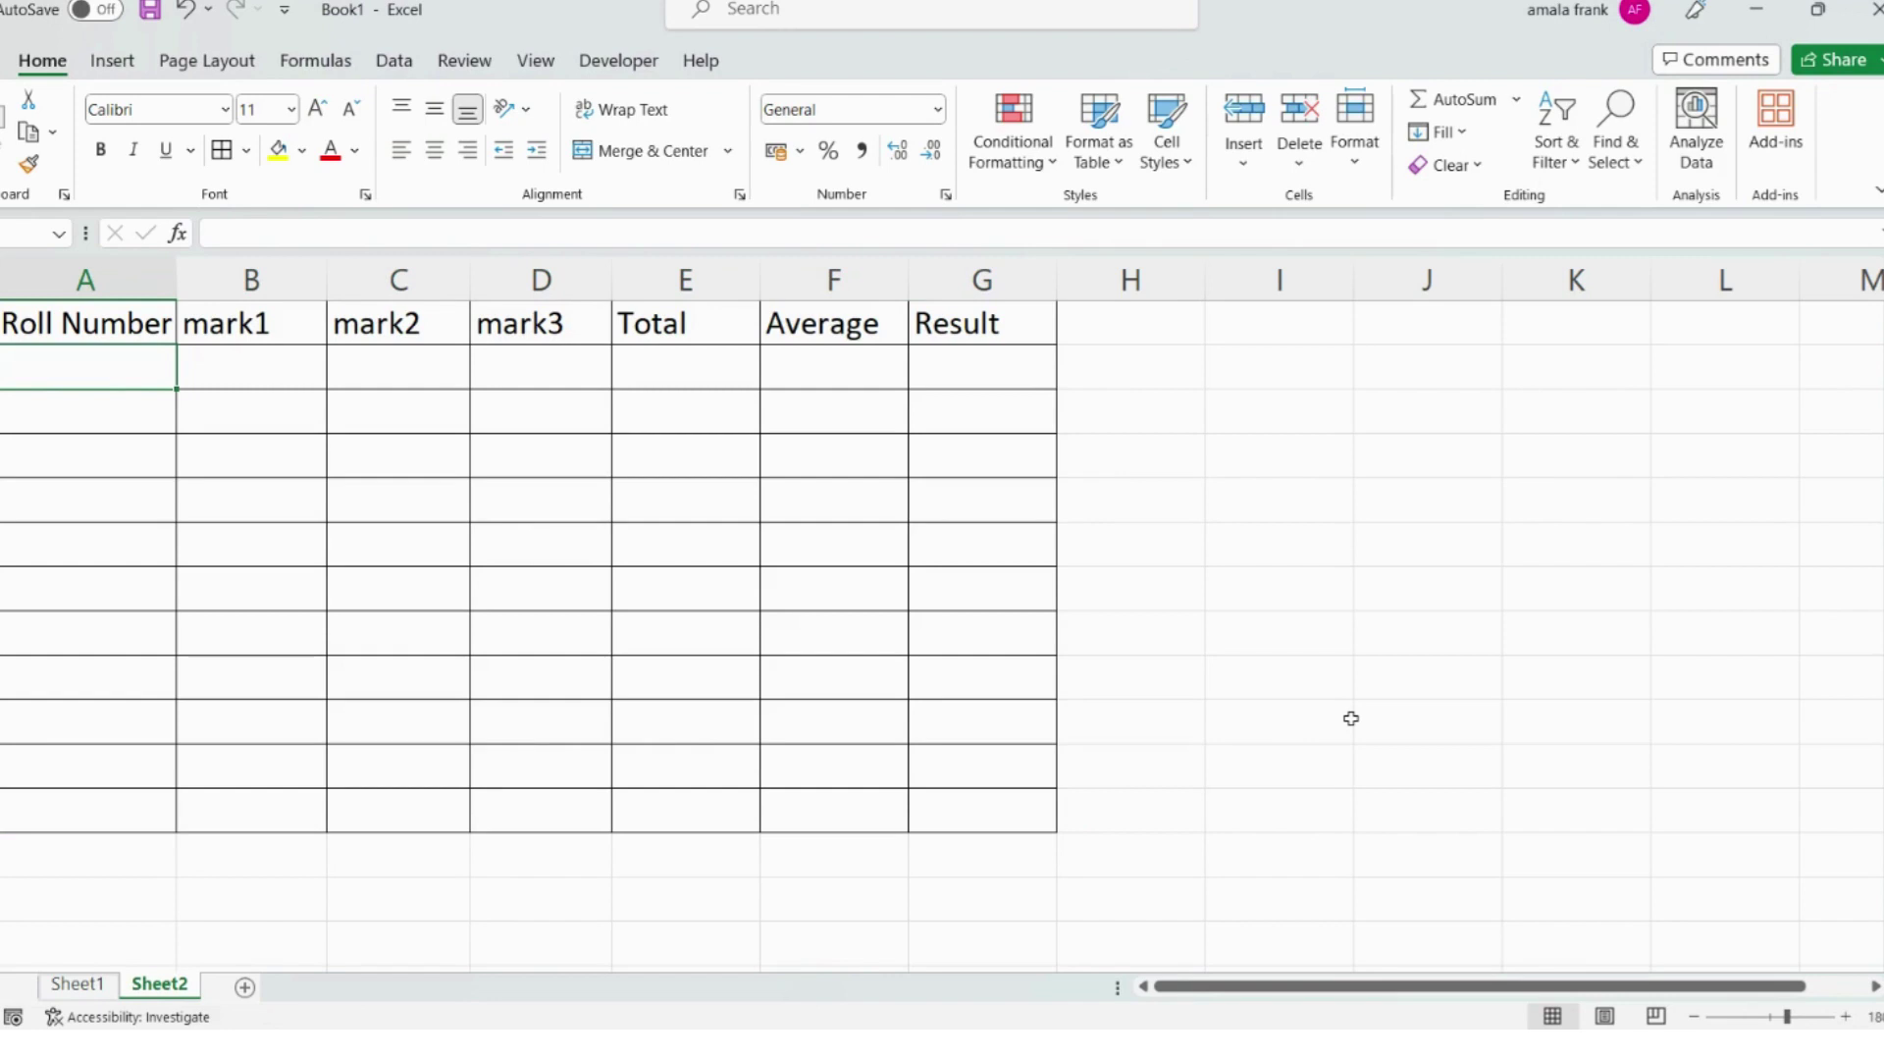
pyautogui.write('1')
pyautogui.press('Return')
pyautogui.write('2')
pyautogui.press('Return')
pyautogui.write('3')
pyautogui.press('Return')
pyautogui.write('4')
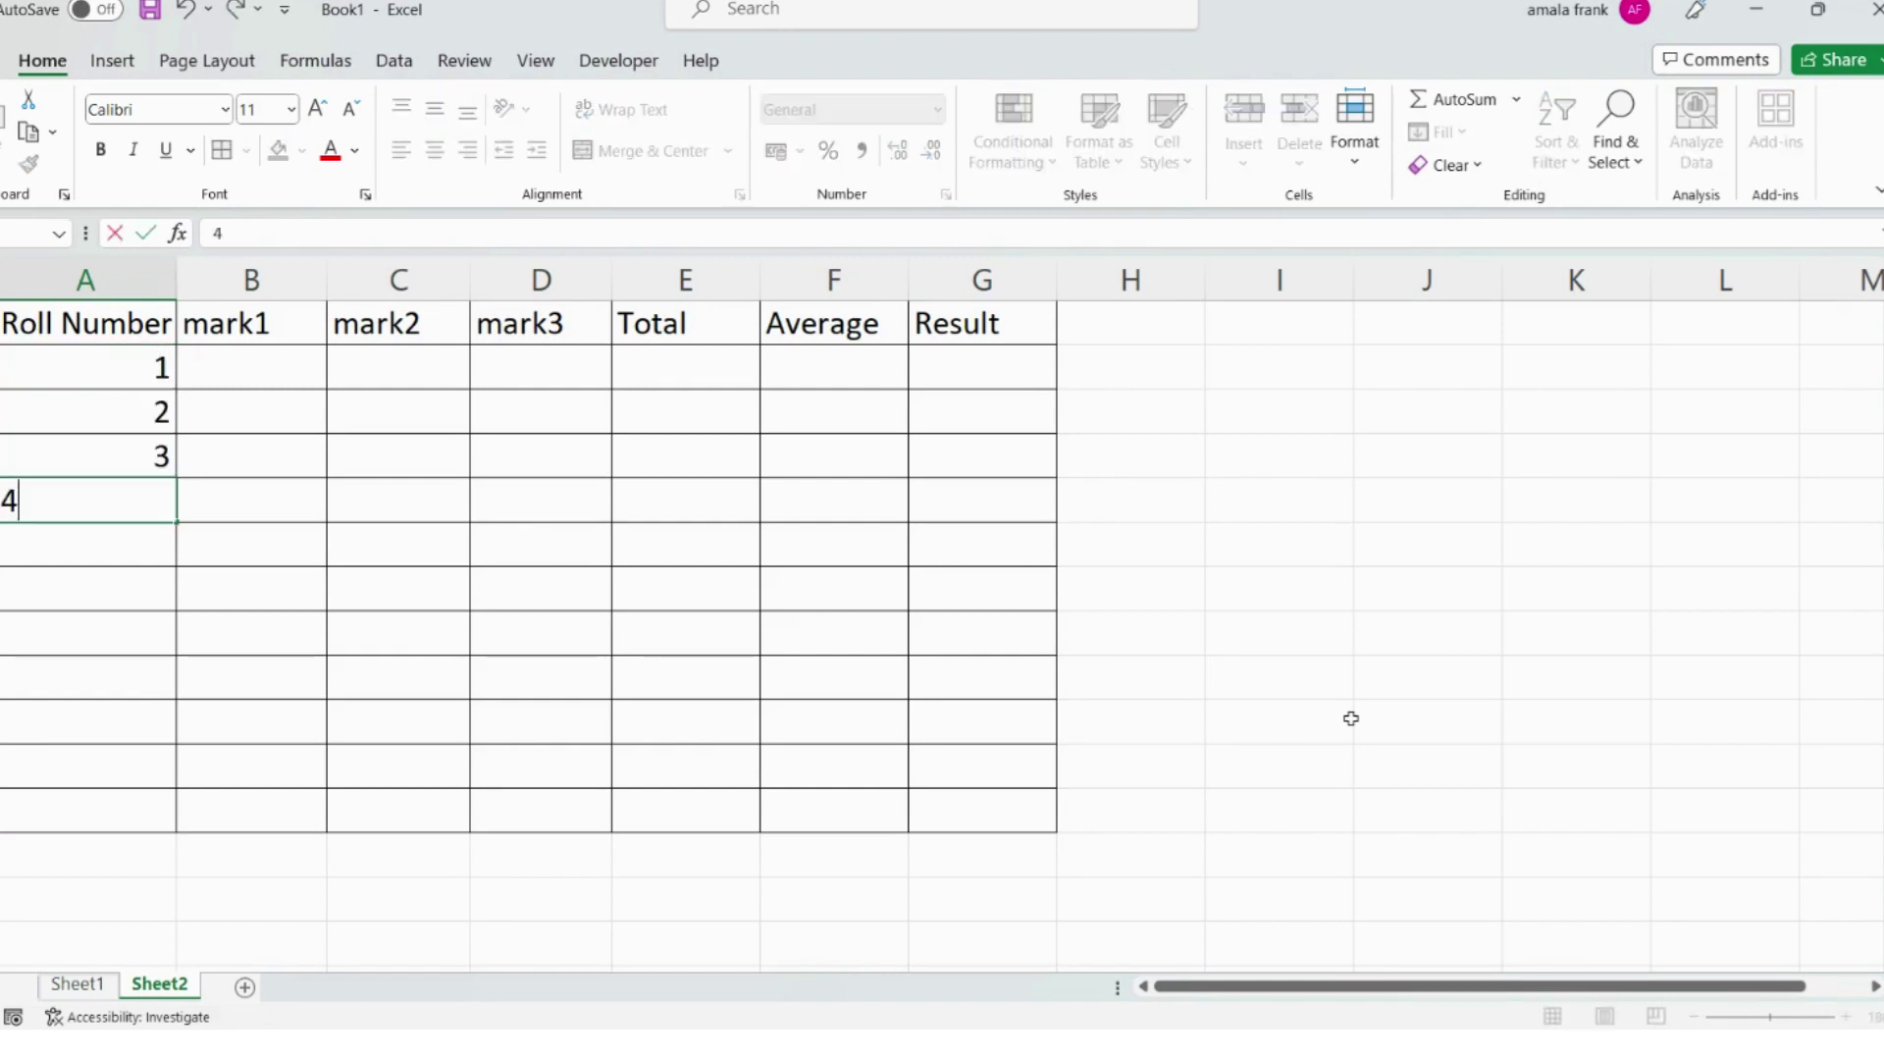
pyautogui.press('Return')
pyautogui.write('5')
pyautogui.press('Return')
pyautogui.write('6')
pyautogui.press('Return')
pyautogui.write('7')
pyautogui.press('Return')
pyautogui.write('8')
pyautogui.press('Return')
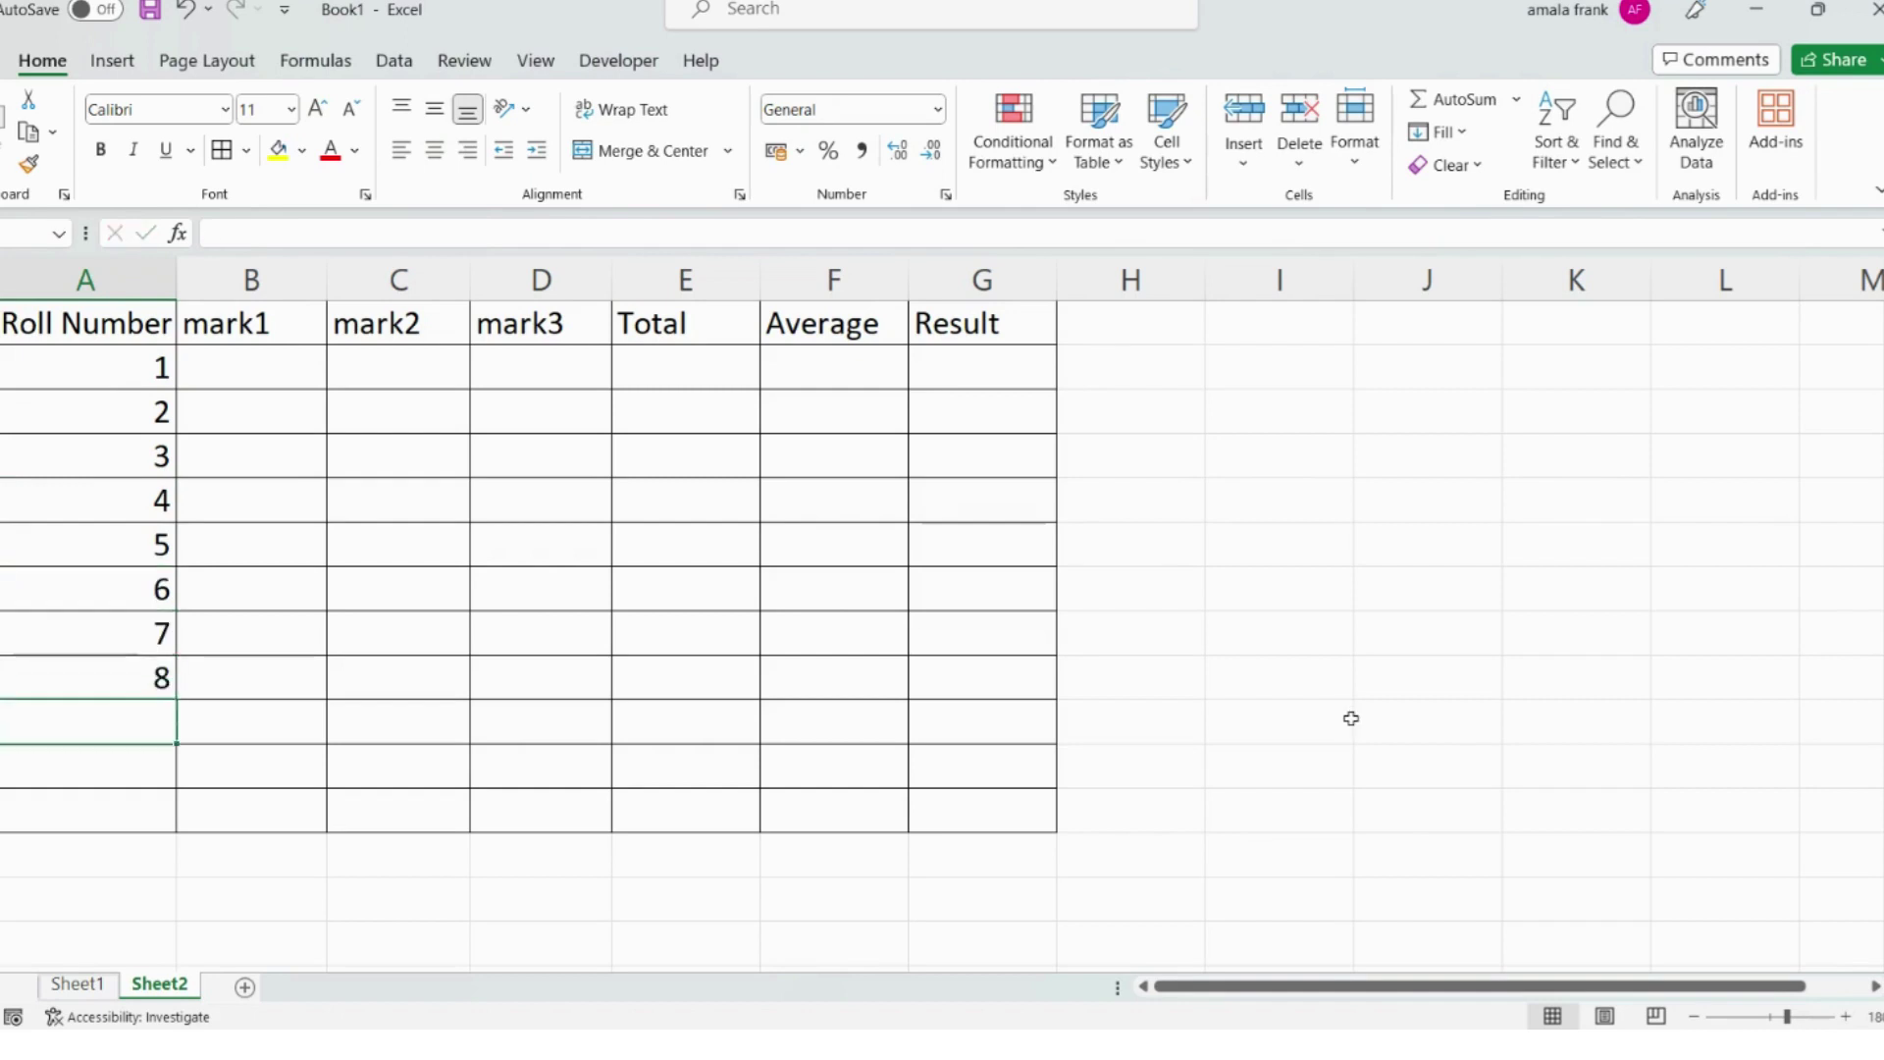
pyautogui.write('9')
pyautogui.press('Return')
pyautogui.write('10')
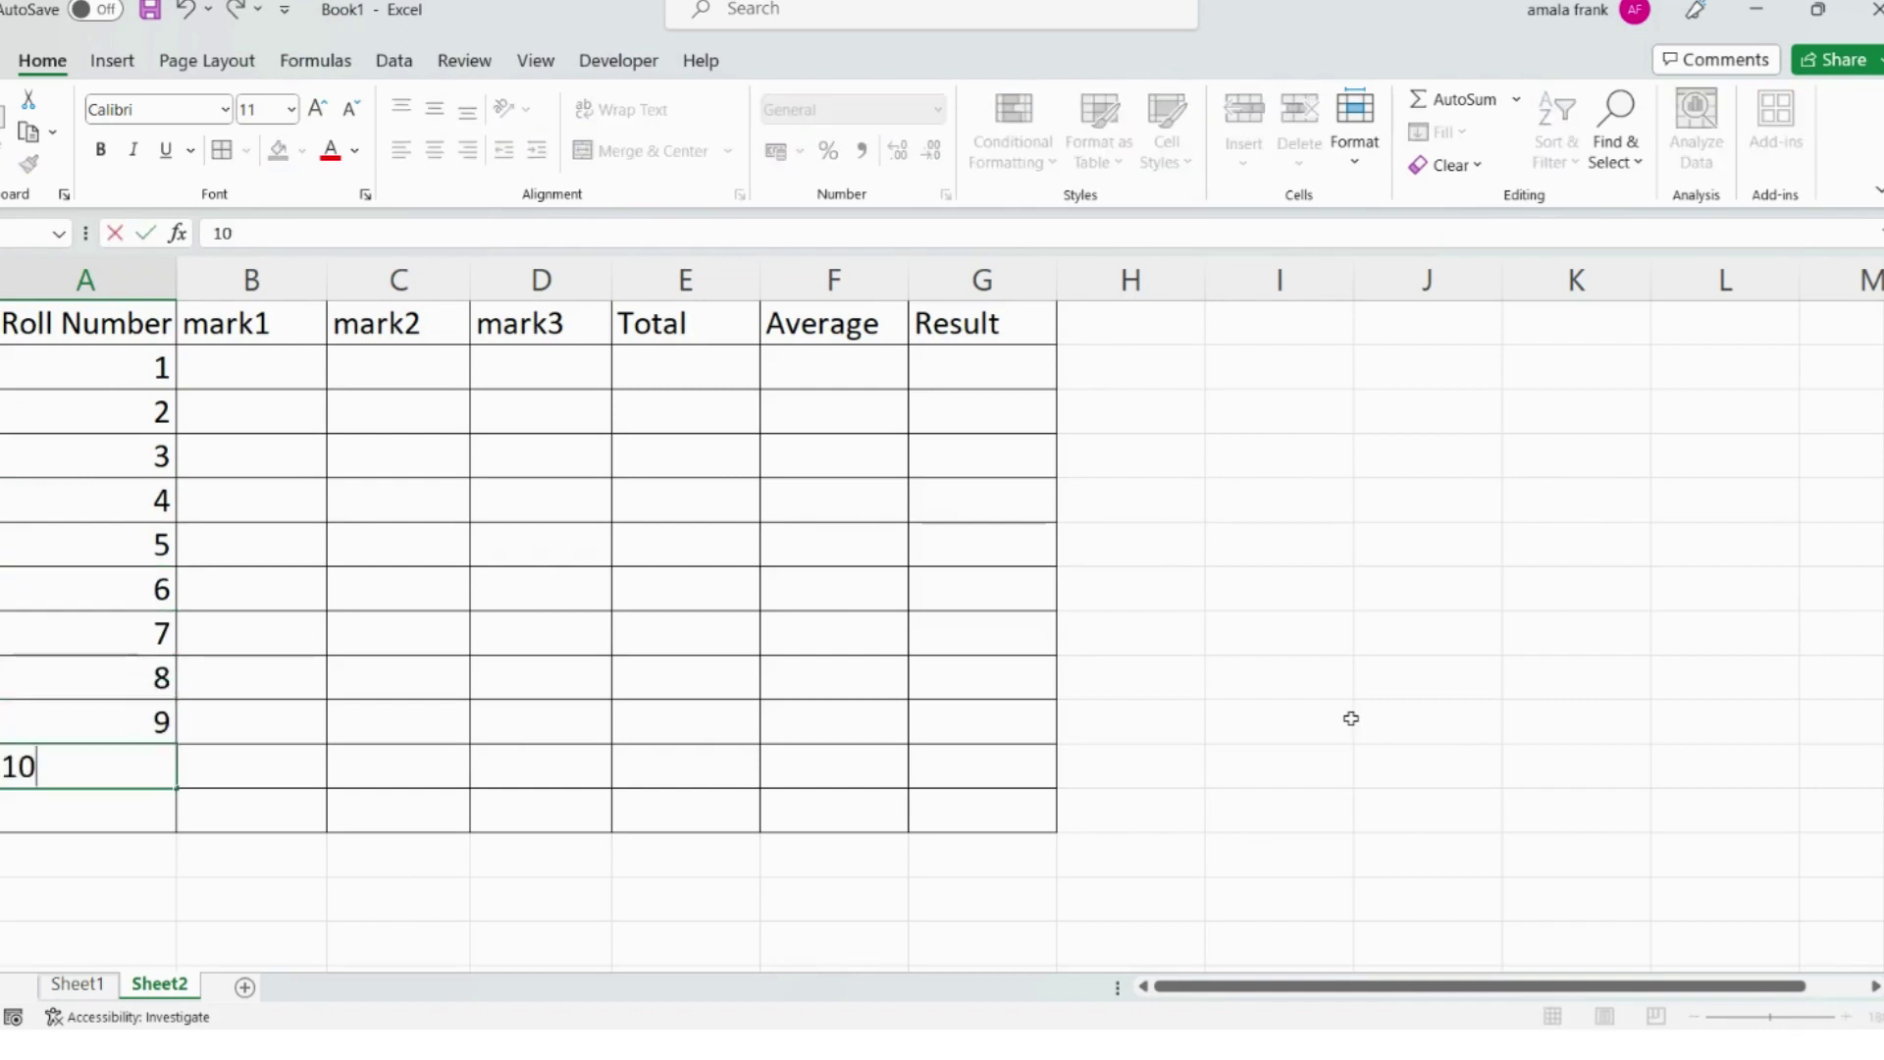
pyautogui.press('Return')
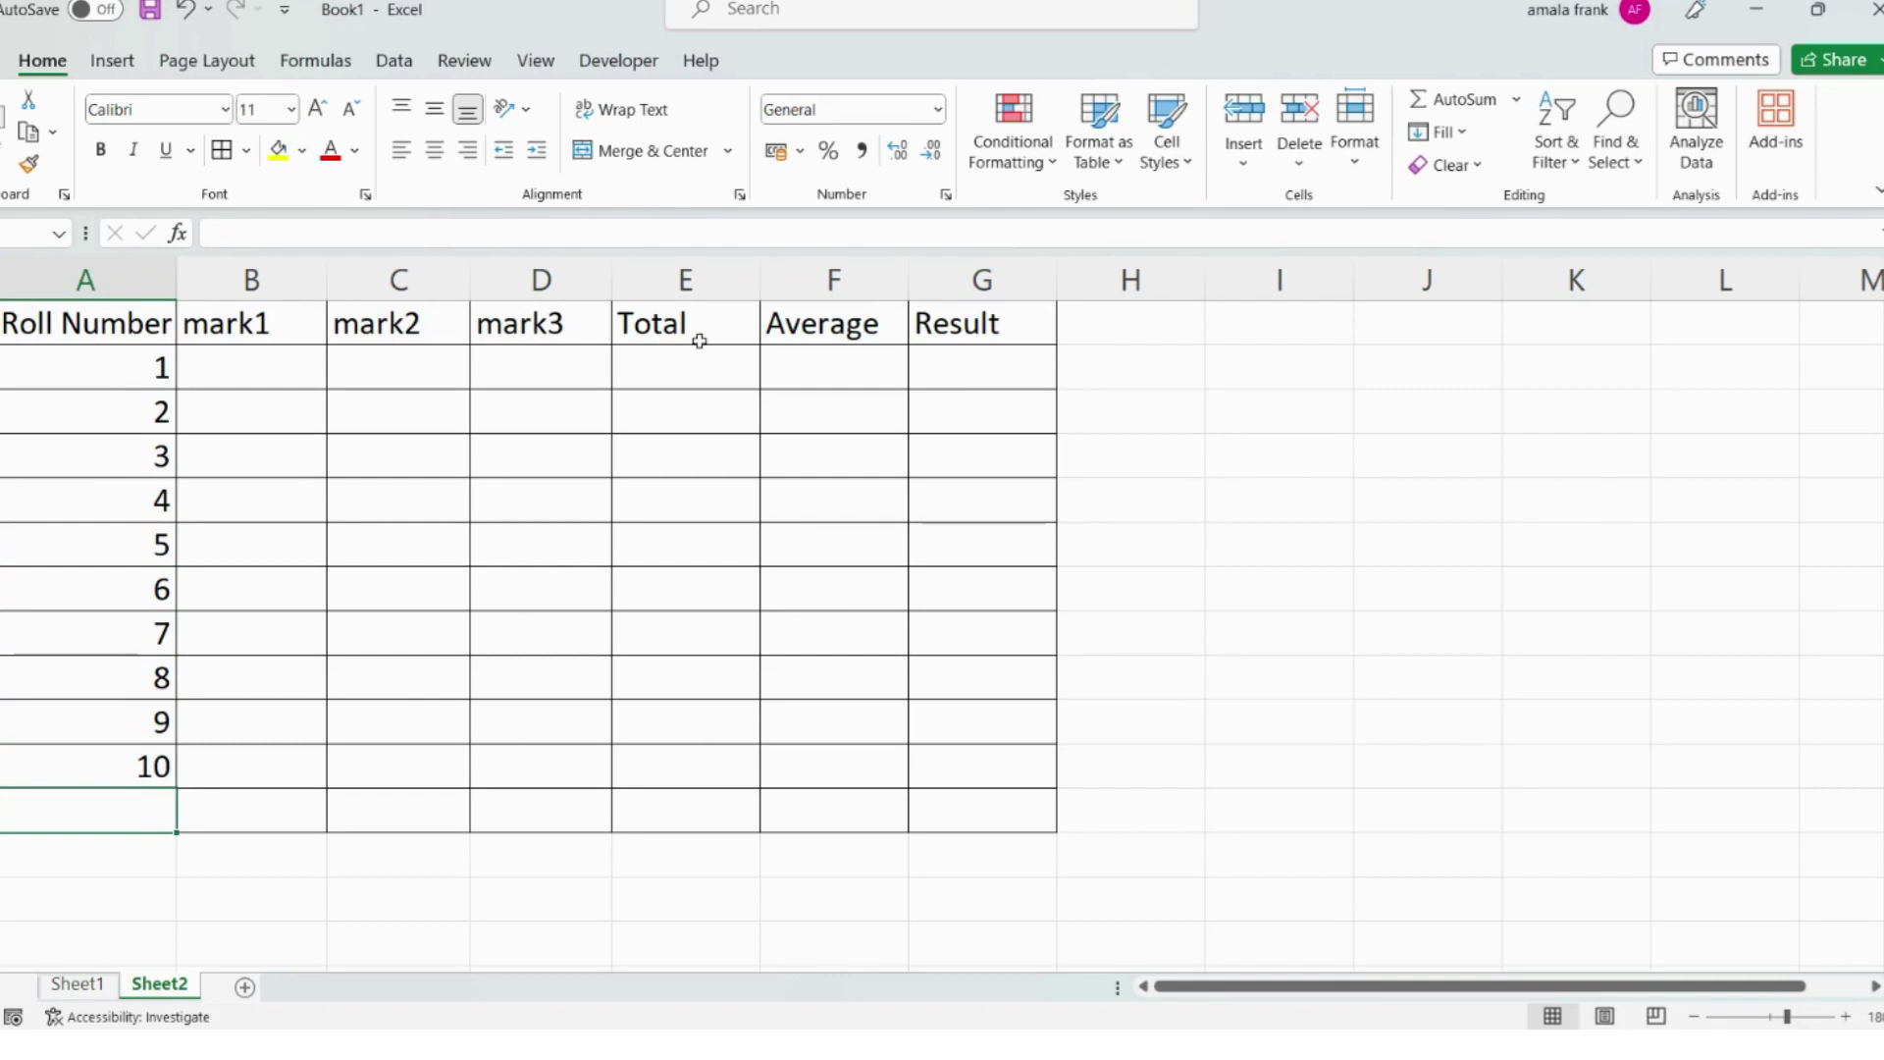
# Enter the marks 34, 56 and 78 for roll number 1 in cells B2 to D2.
pyautogui.click(255, 364)
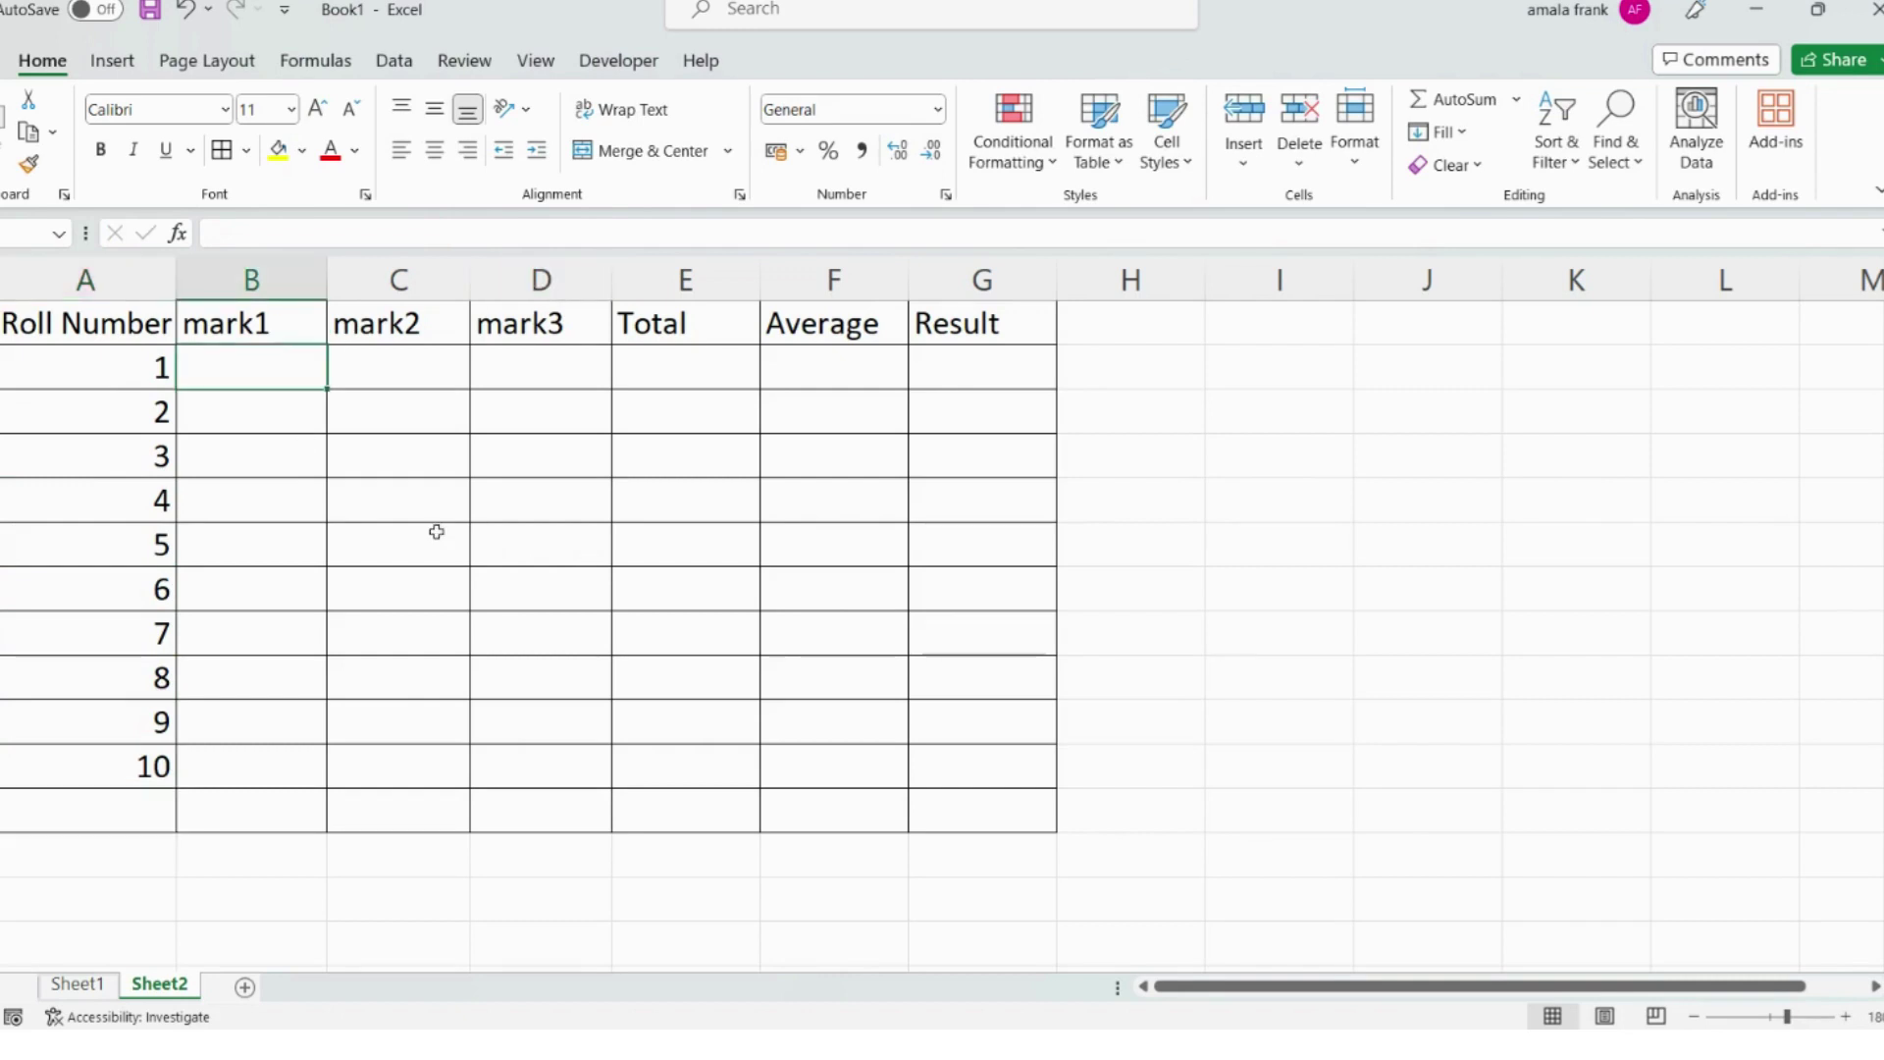
pyautogui.write('34')
pyautogui.press('Tab')
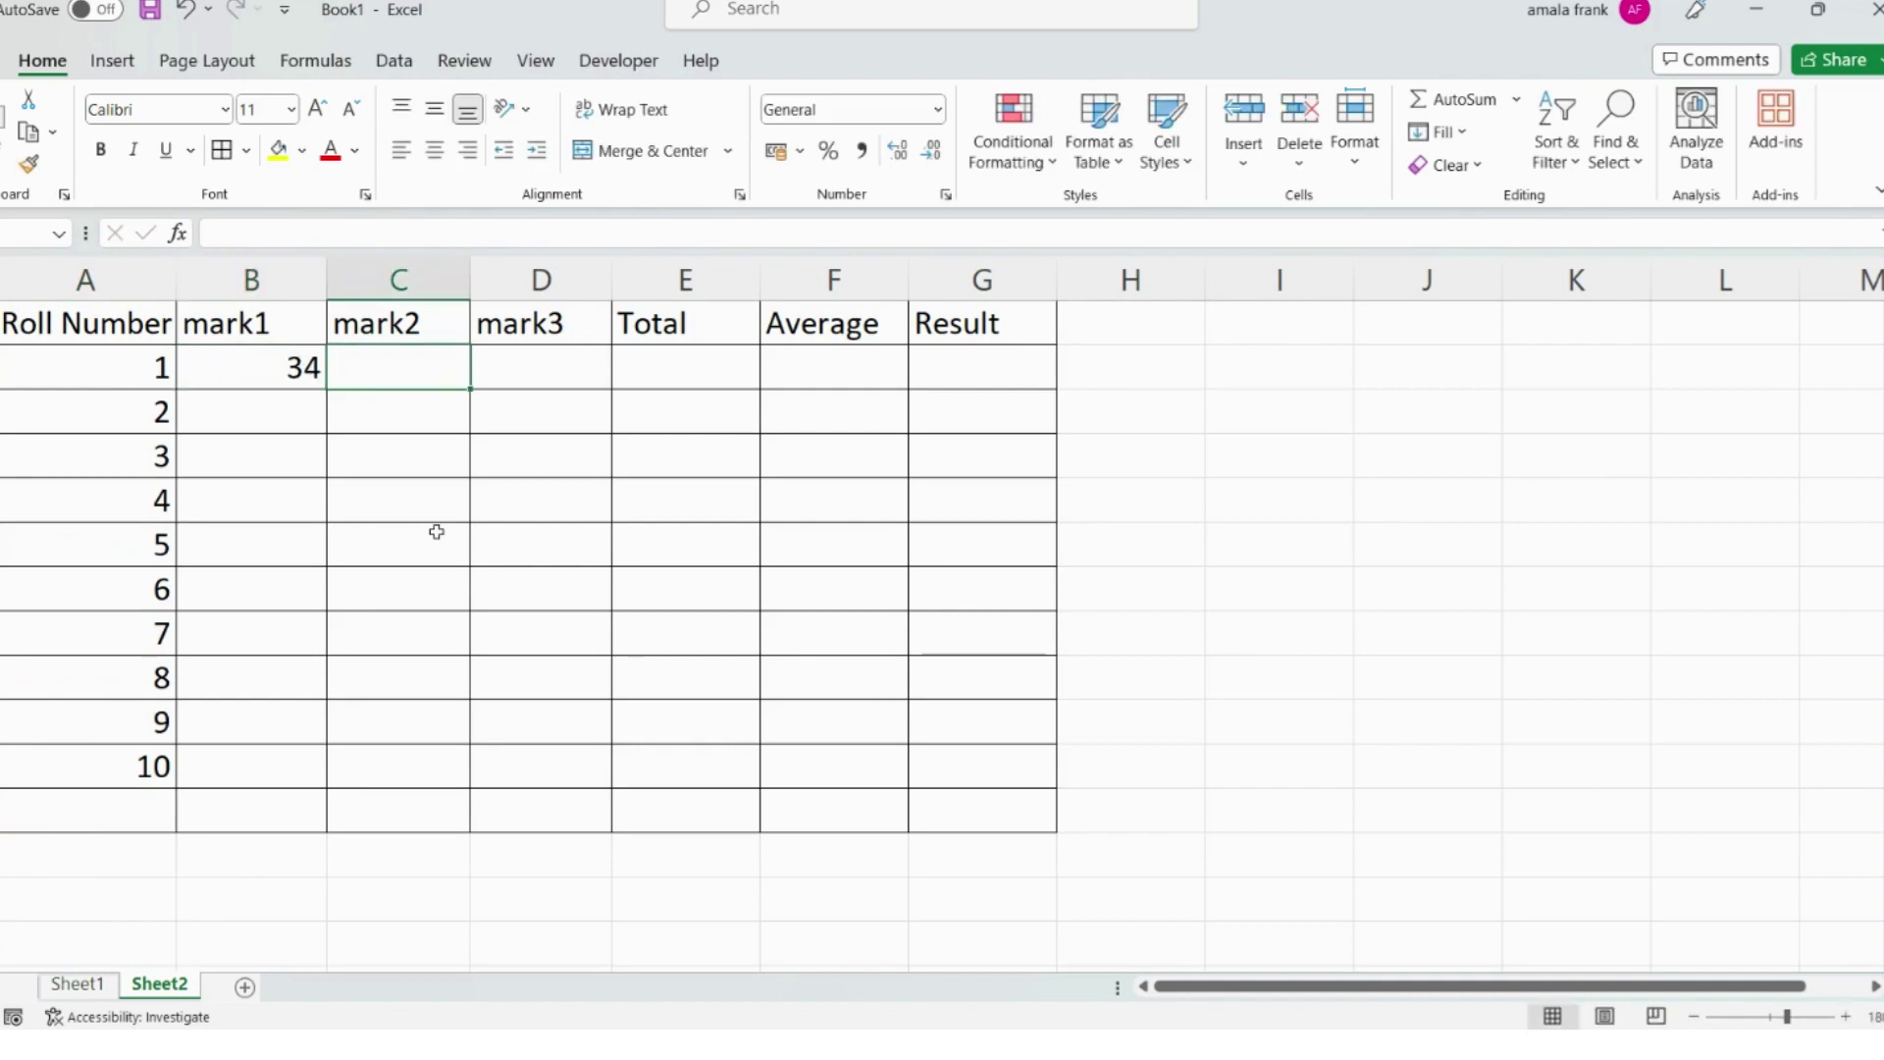
pyautogui.write('56')
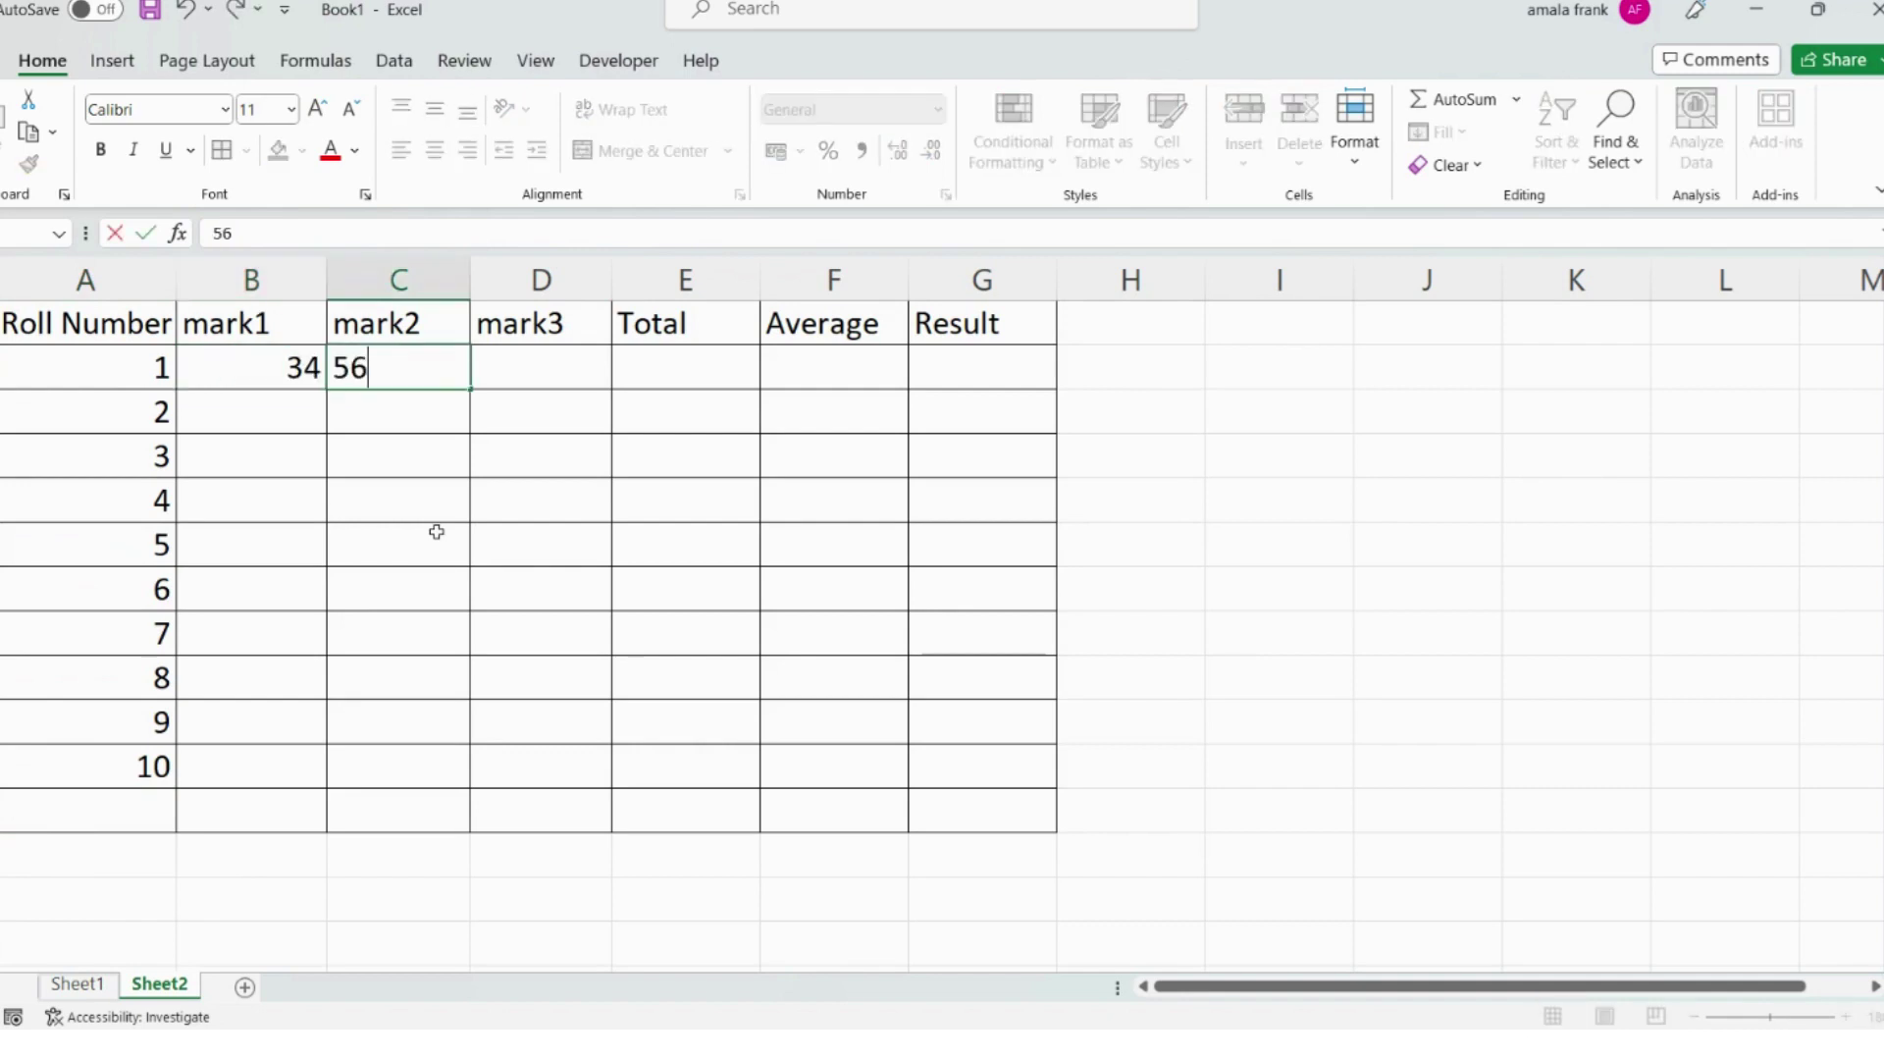
pyautogui.press('Tab')
pyautogui.write('78')
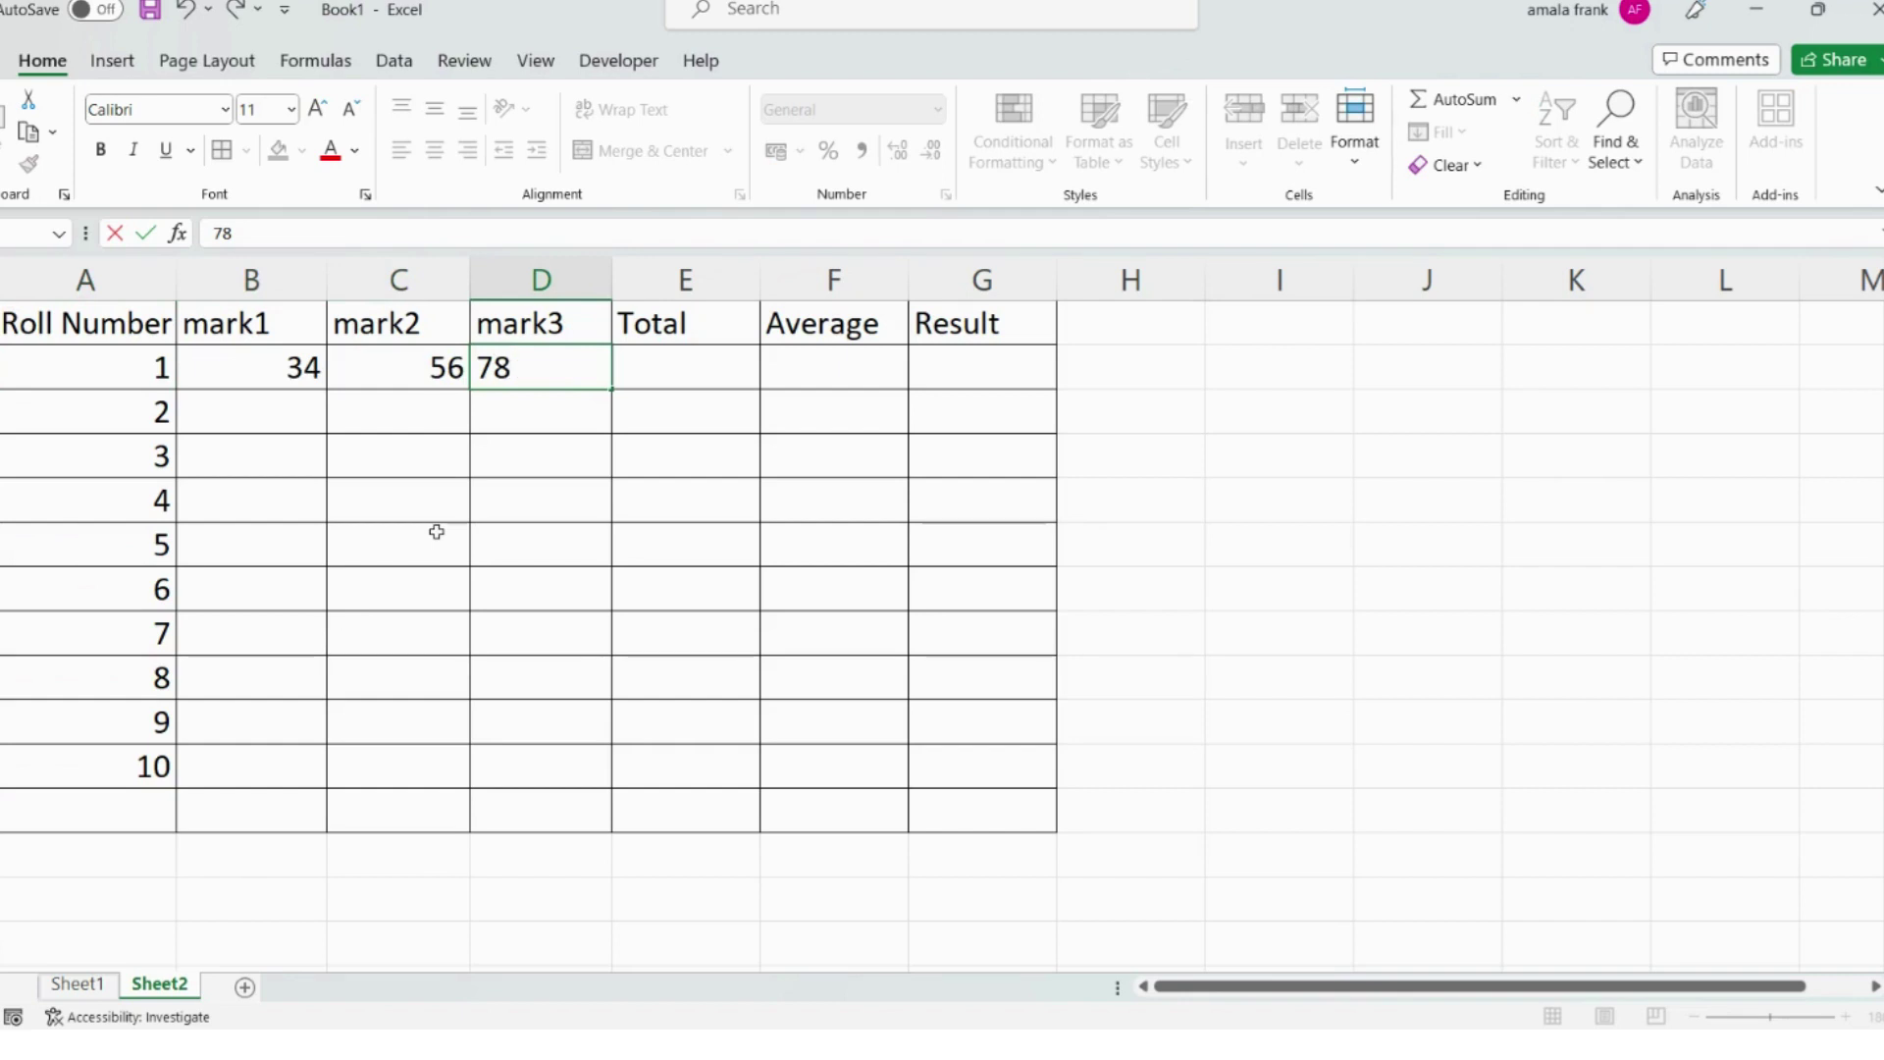
pyautogui.press('Return')
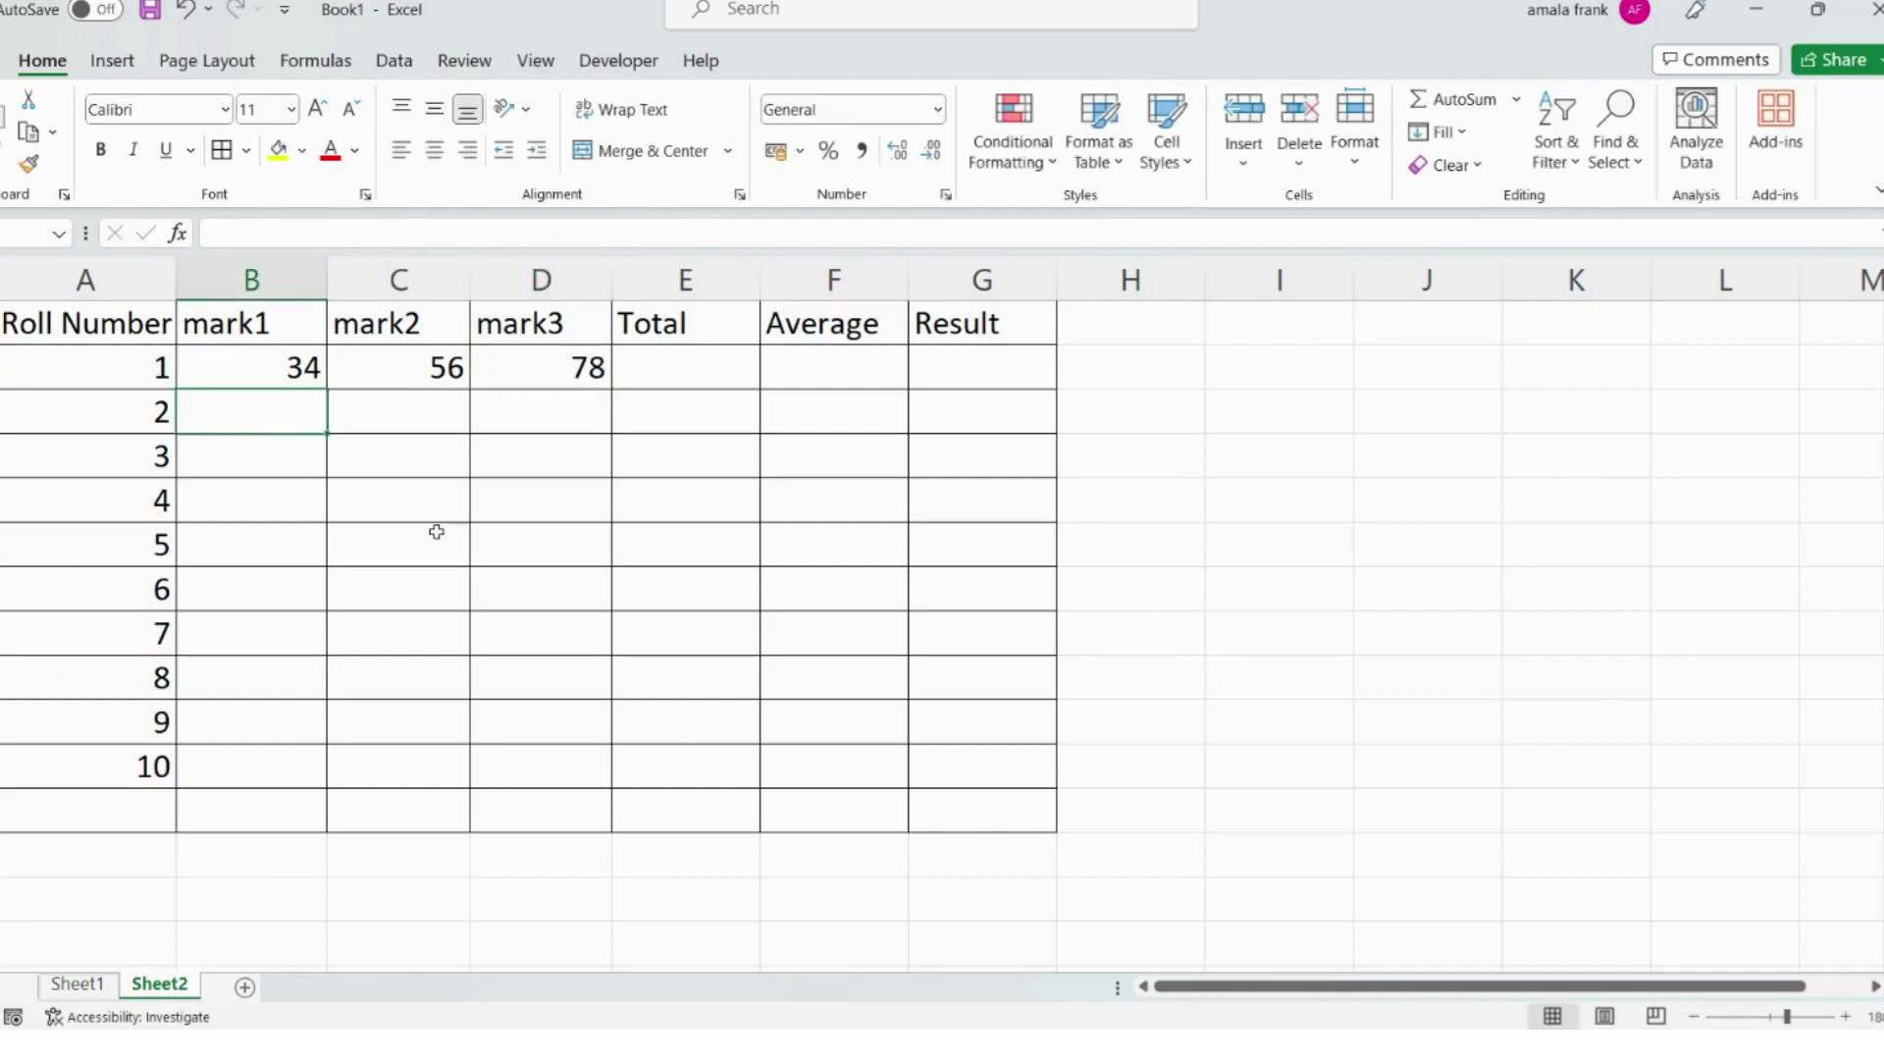
# Calculate the total for roll number 1 in cell E2 with the formula =sum(b2,c2,d2).
pyautogui.click(697, 396)
pyautogui.click(677, 359)
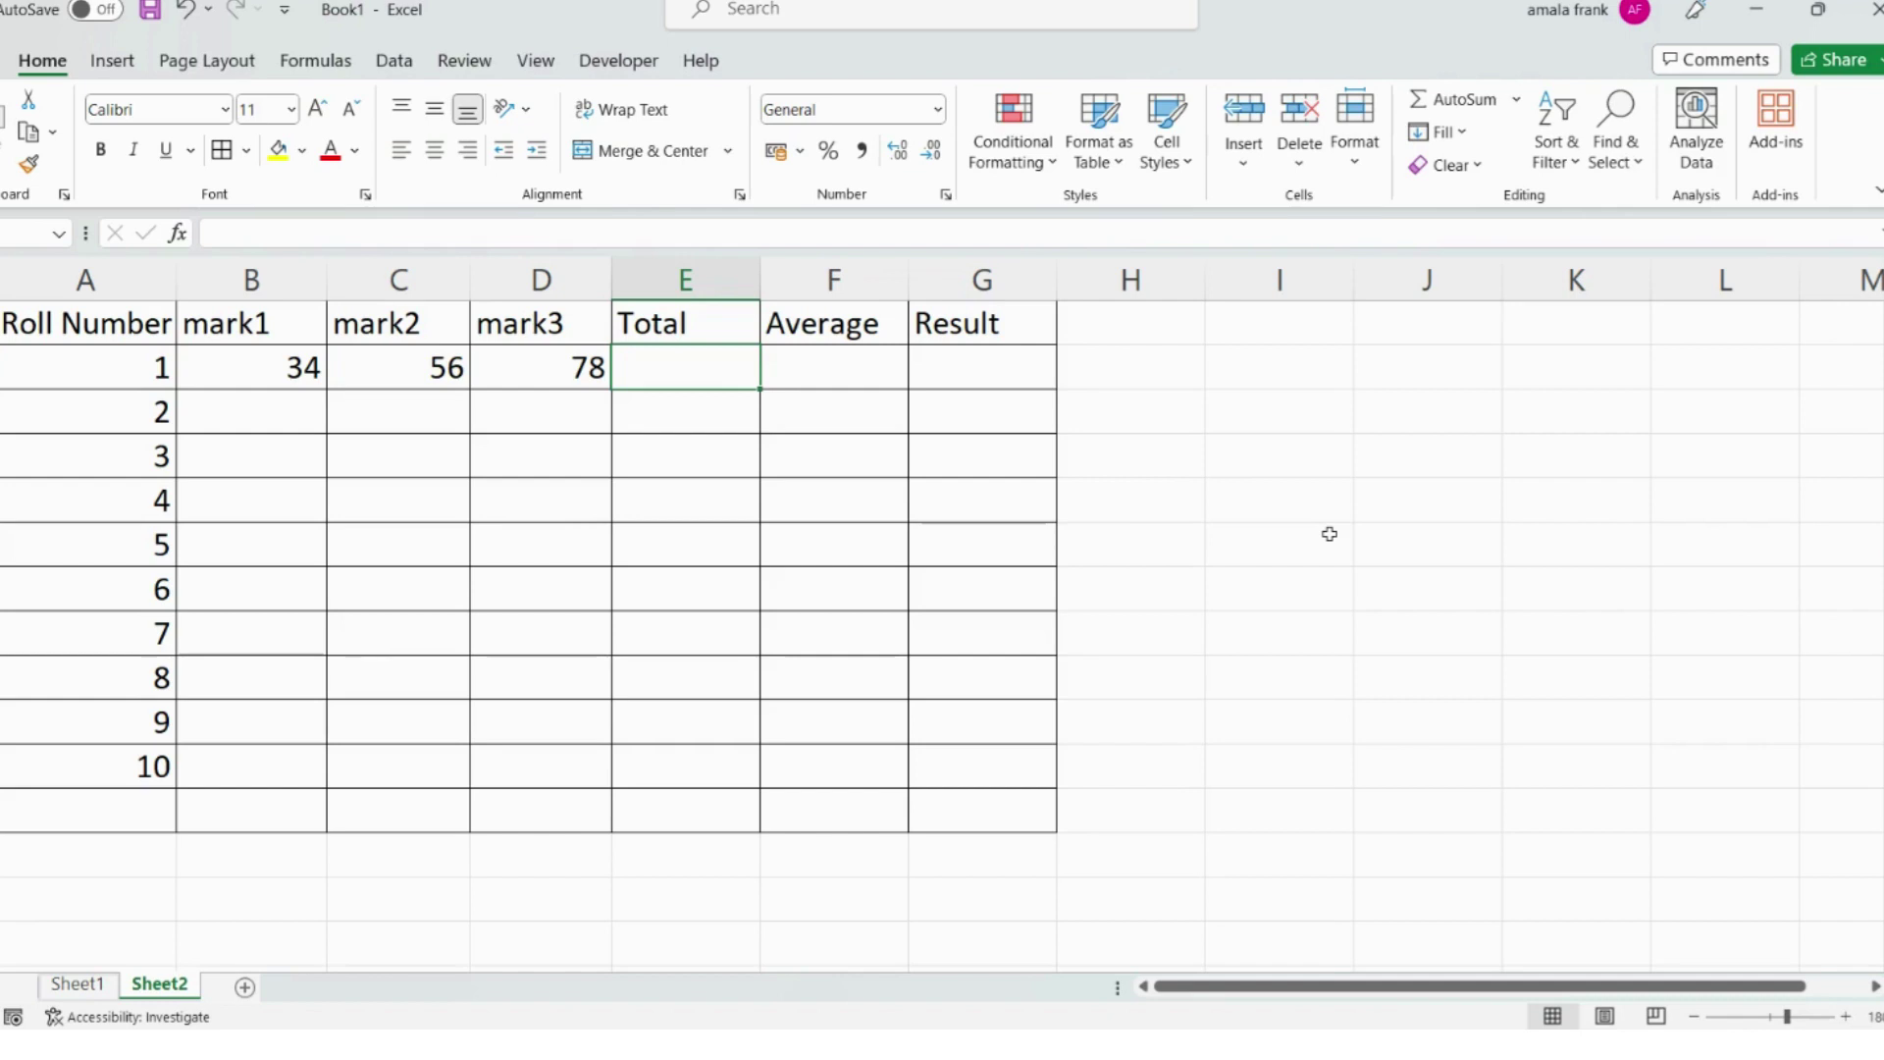
pyautogui.write('=')
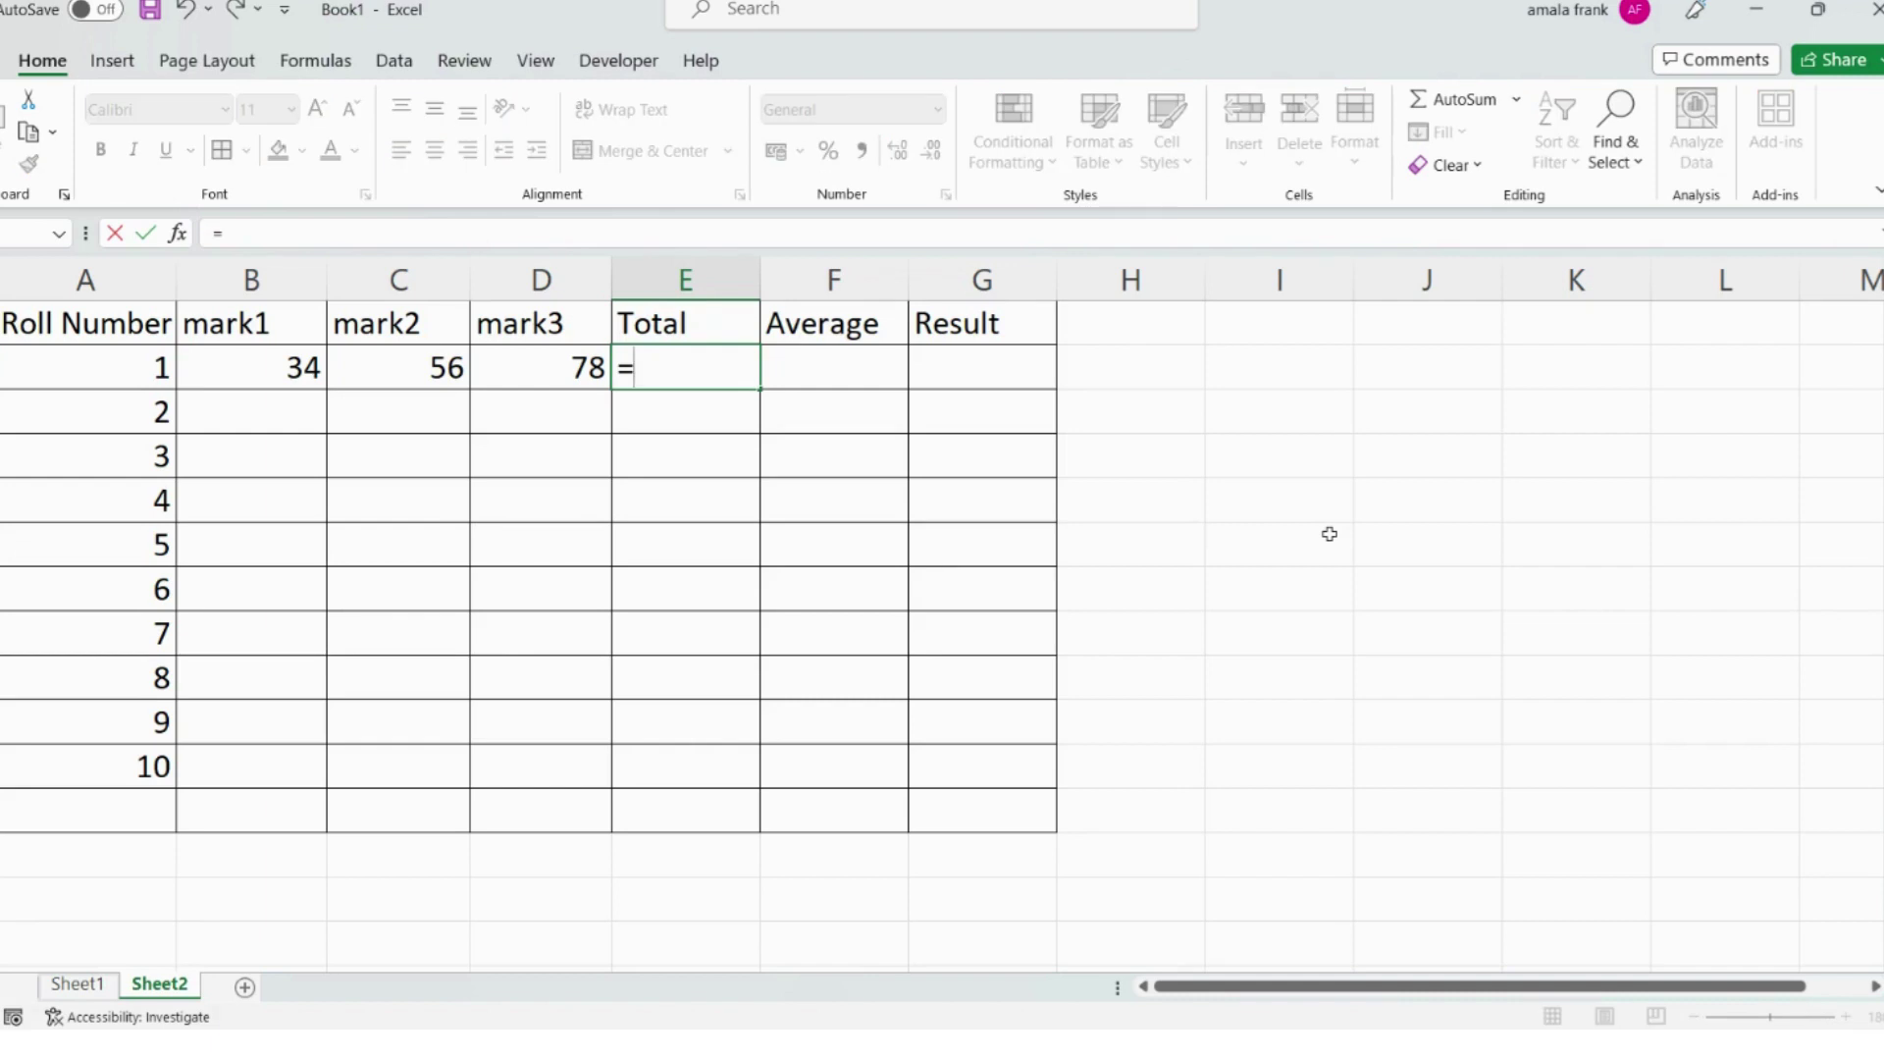
pyautogui.write('sum(')
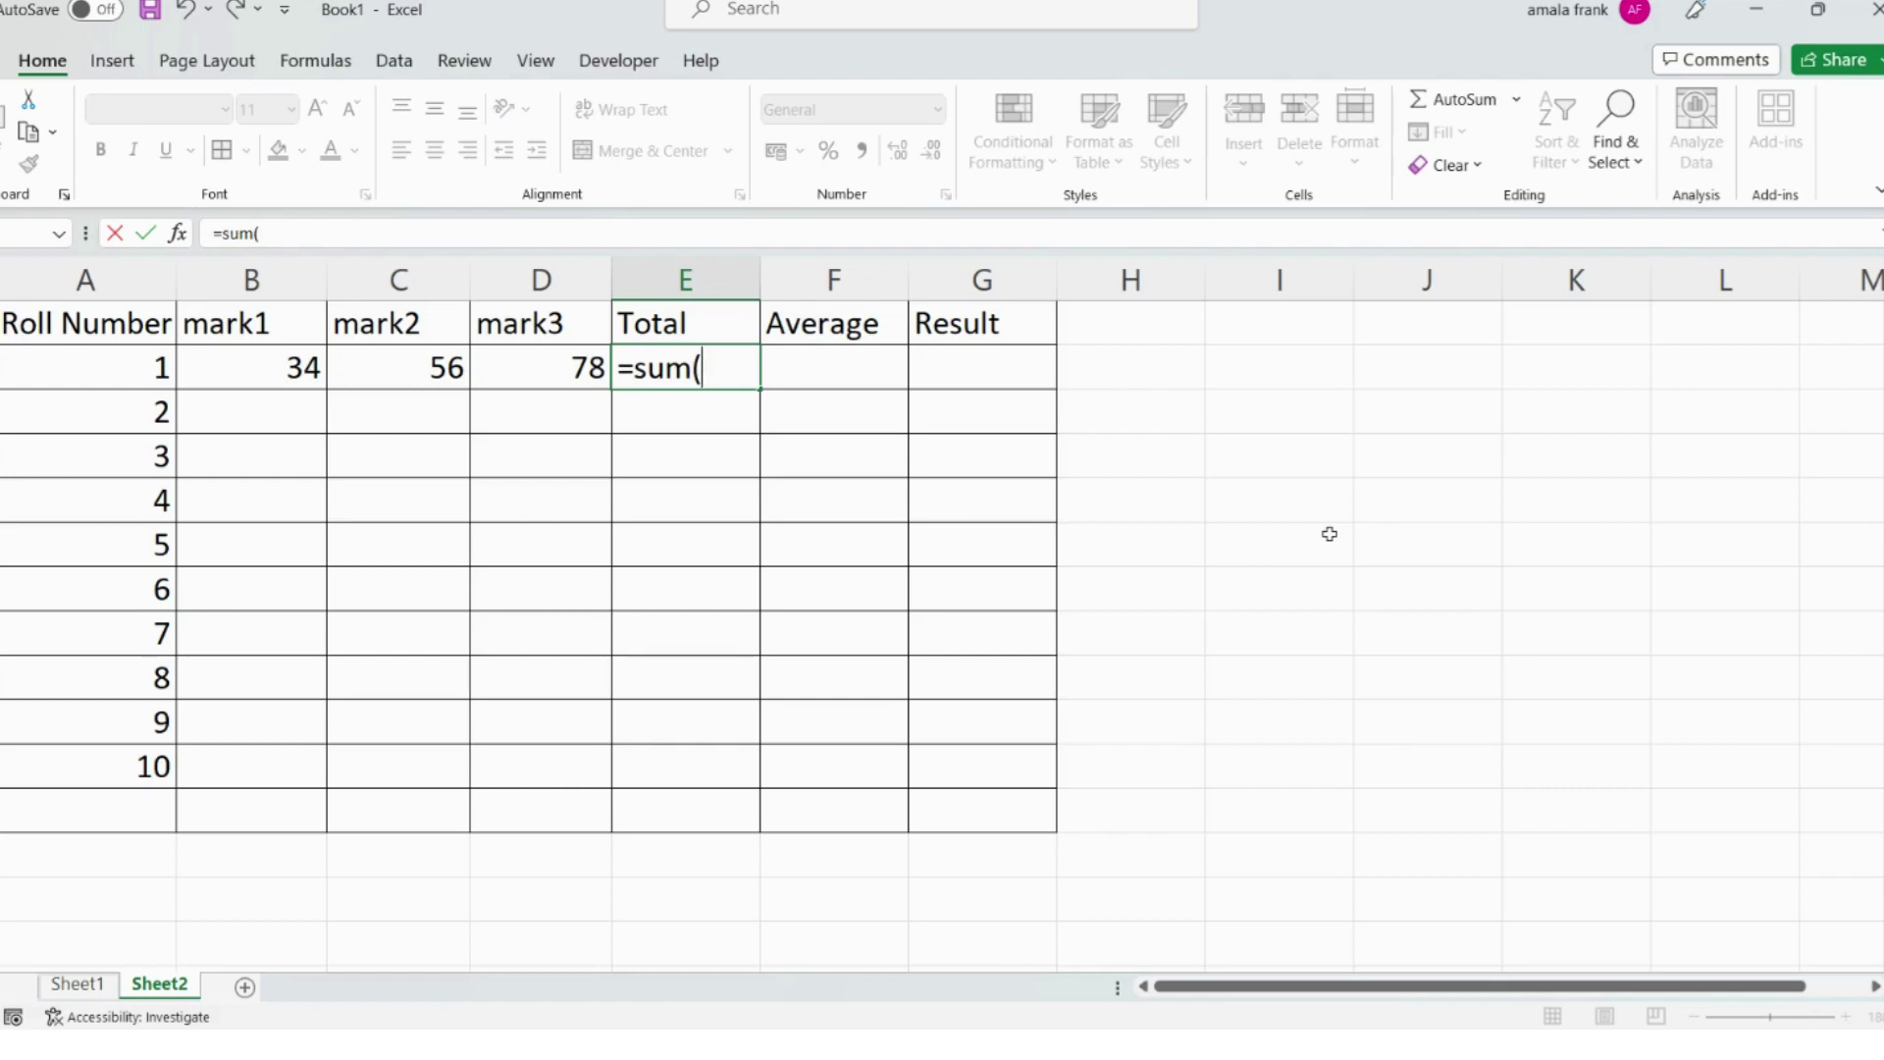
pyautogui.write('b2,')
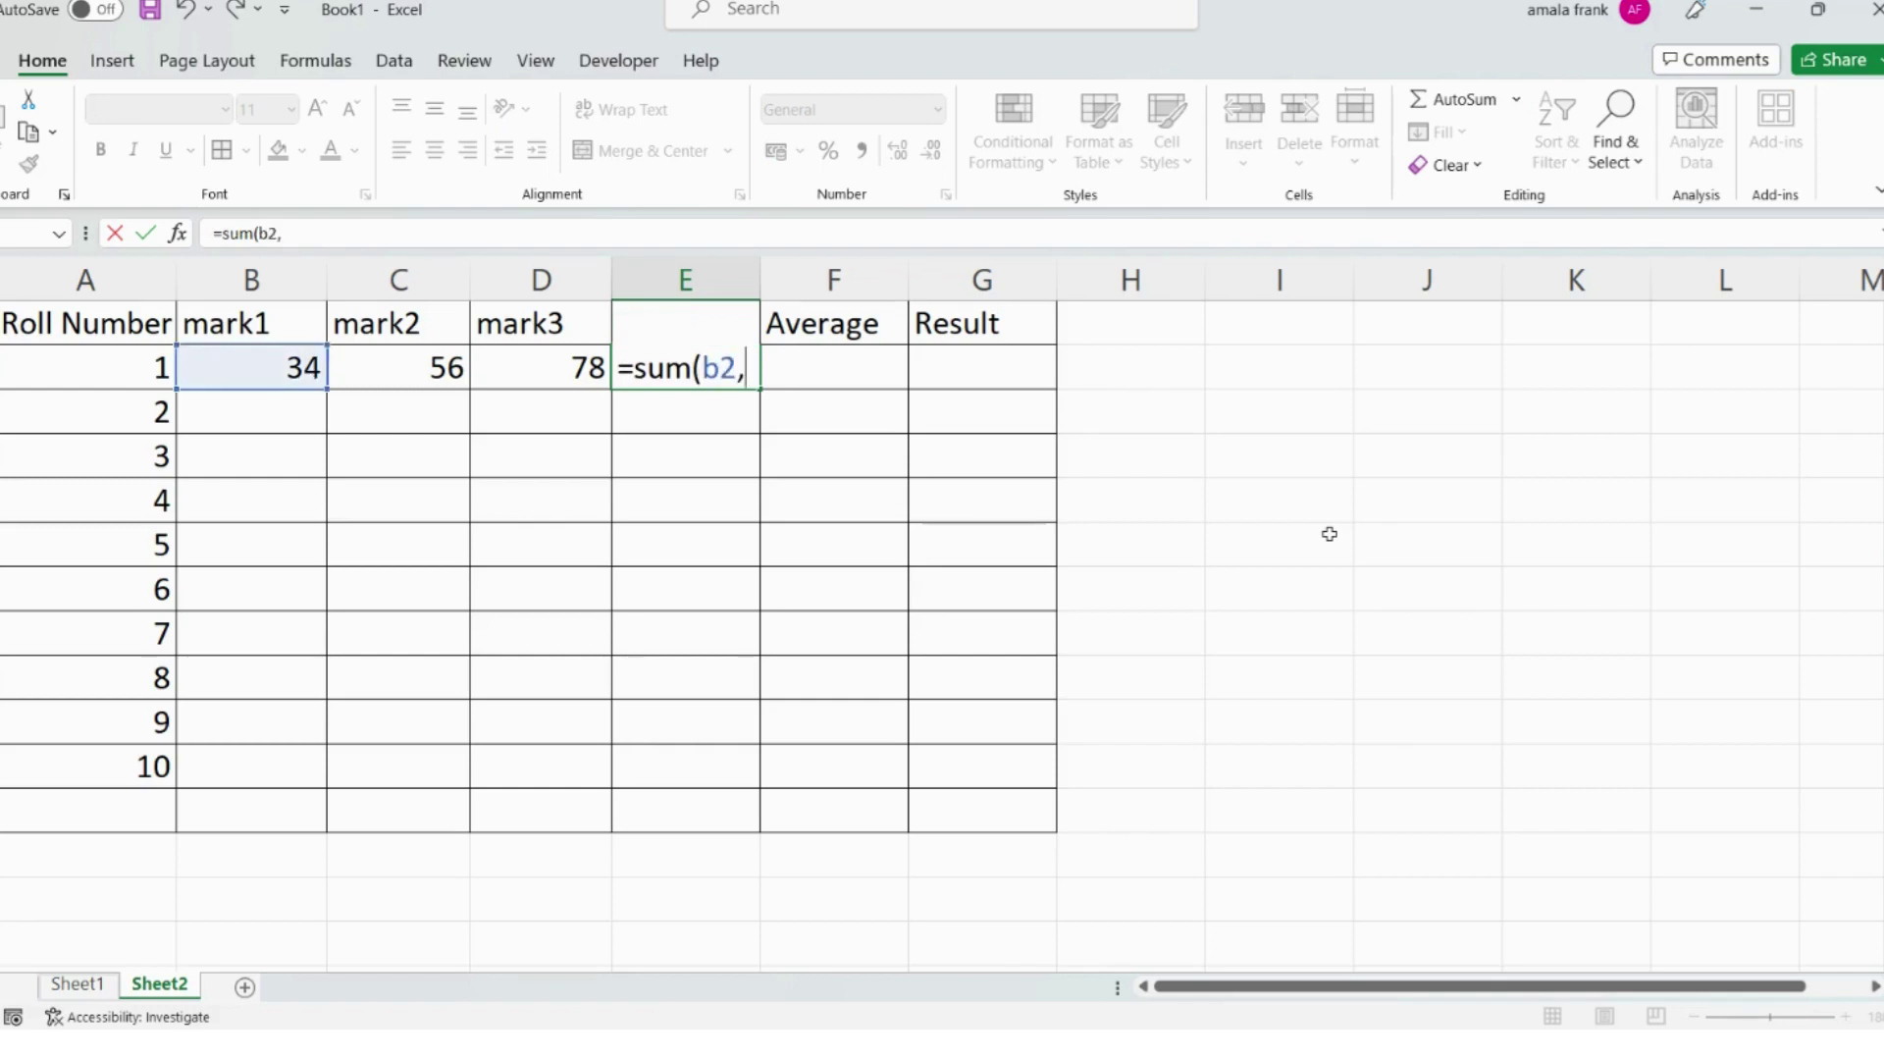
pyautogui.write('c2,d2')
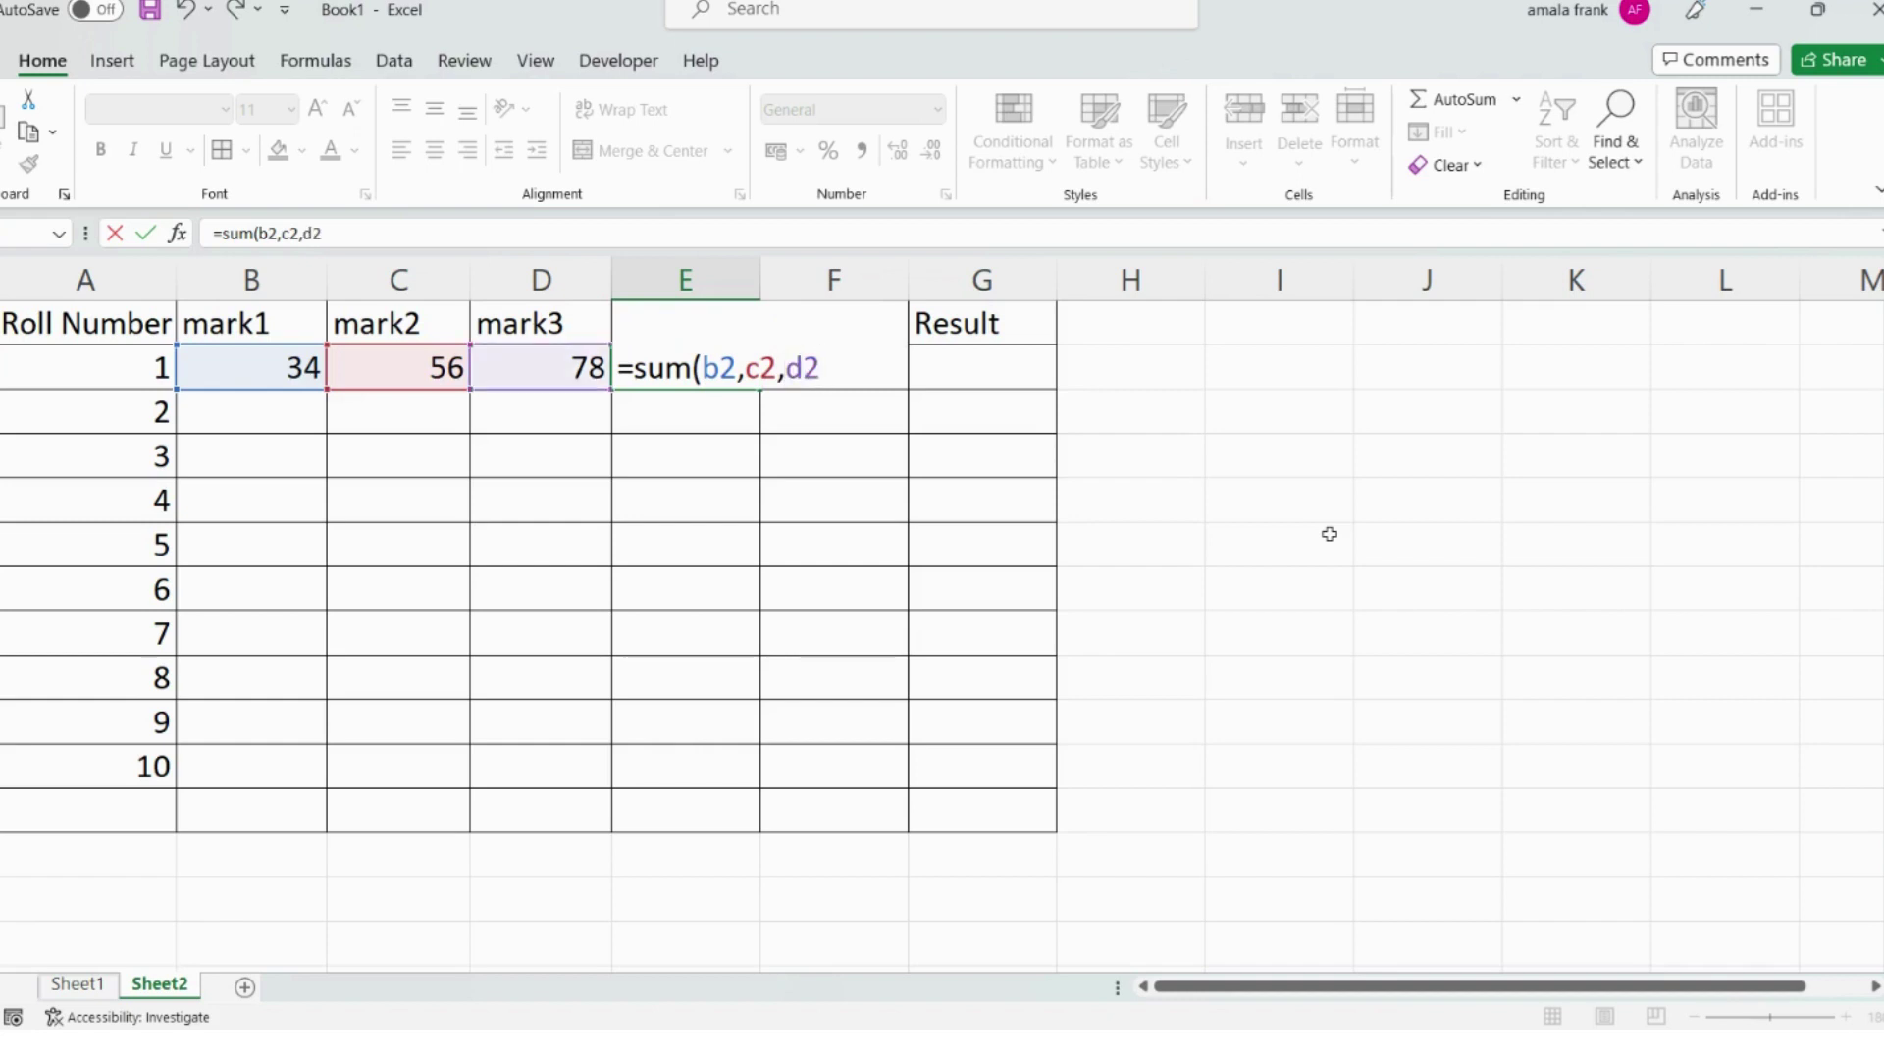
pyautogui.write(')')
pyautogui.press('Return')
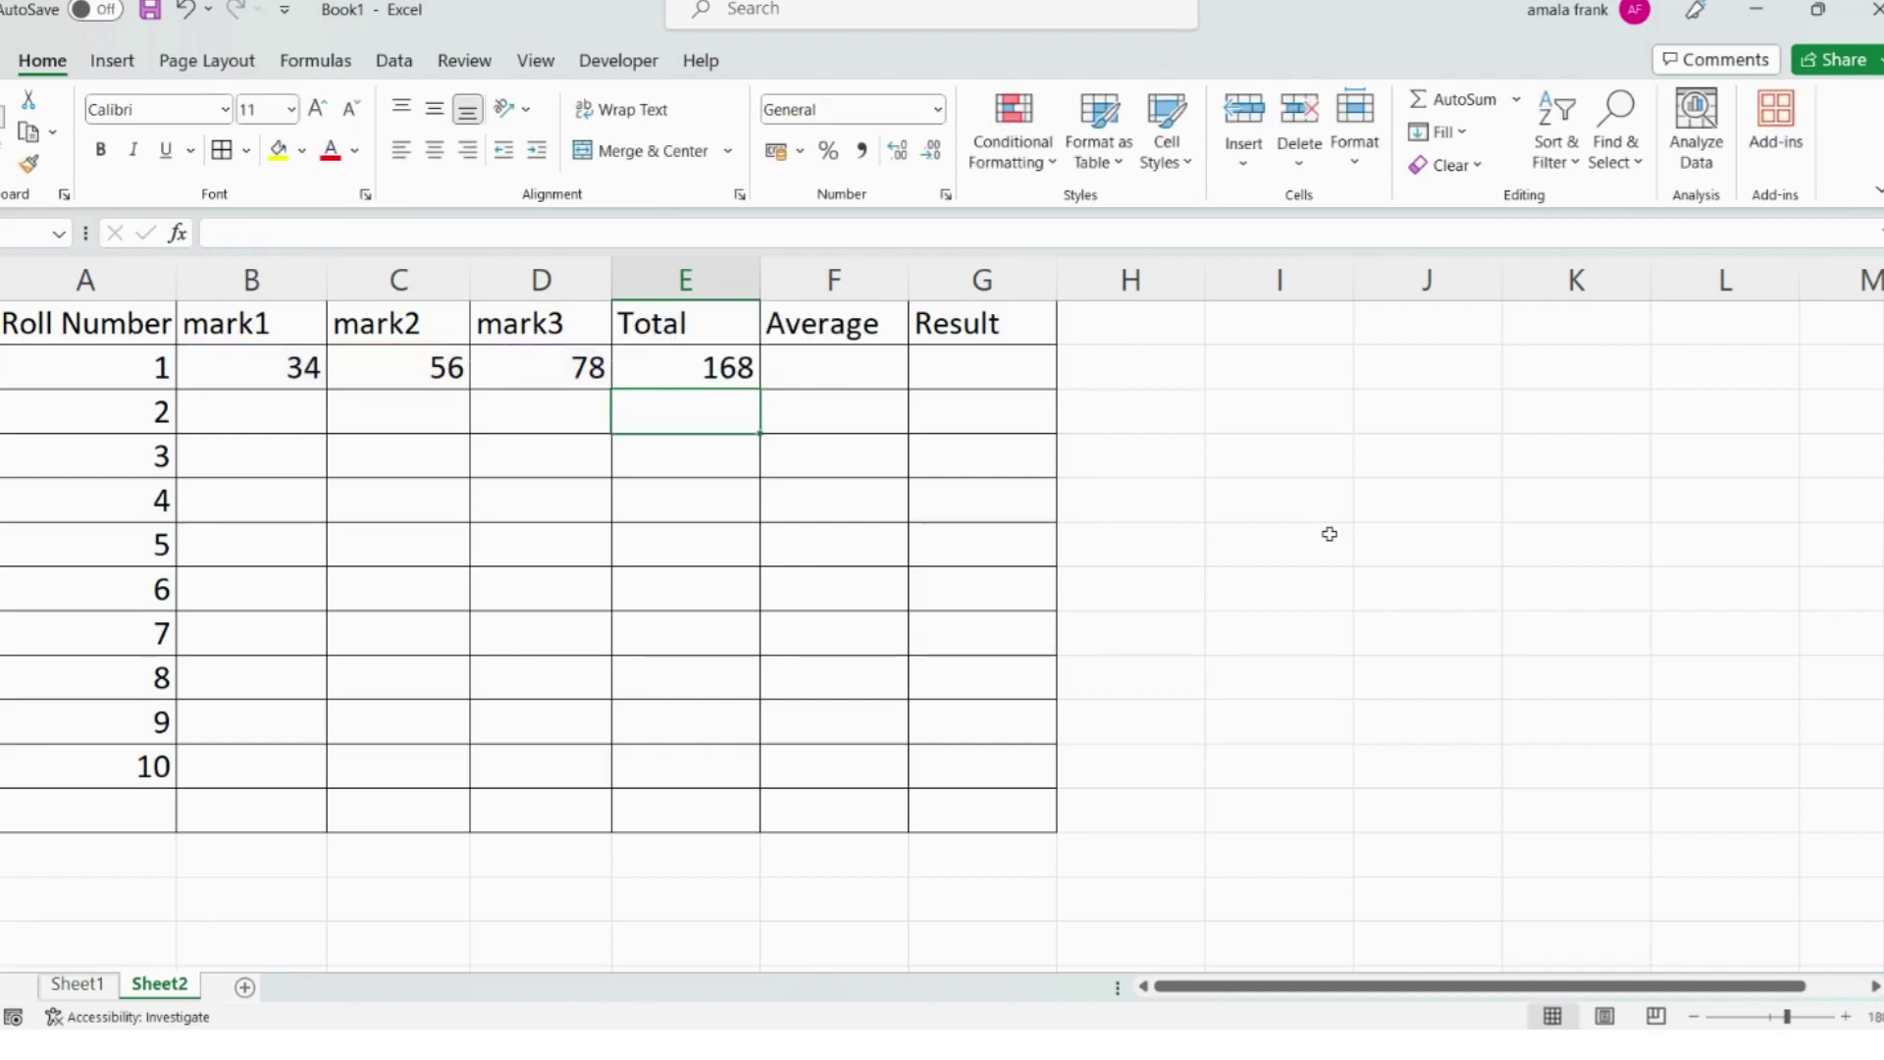
# Edit the total formula in E2 to use a cell range, =SUM(B2:D2), instead of separate cell references.
pyautogui.press('Up')
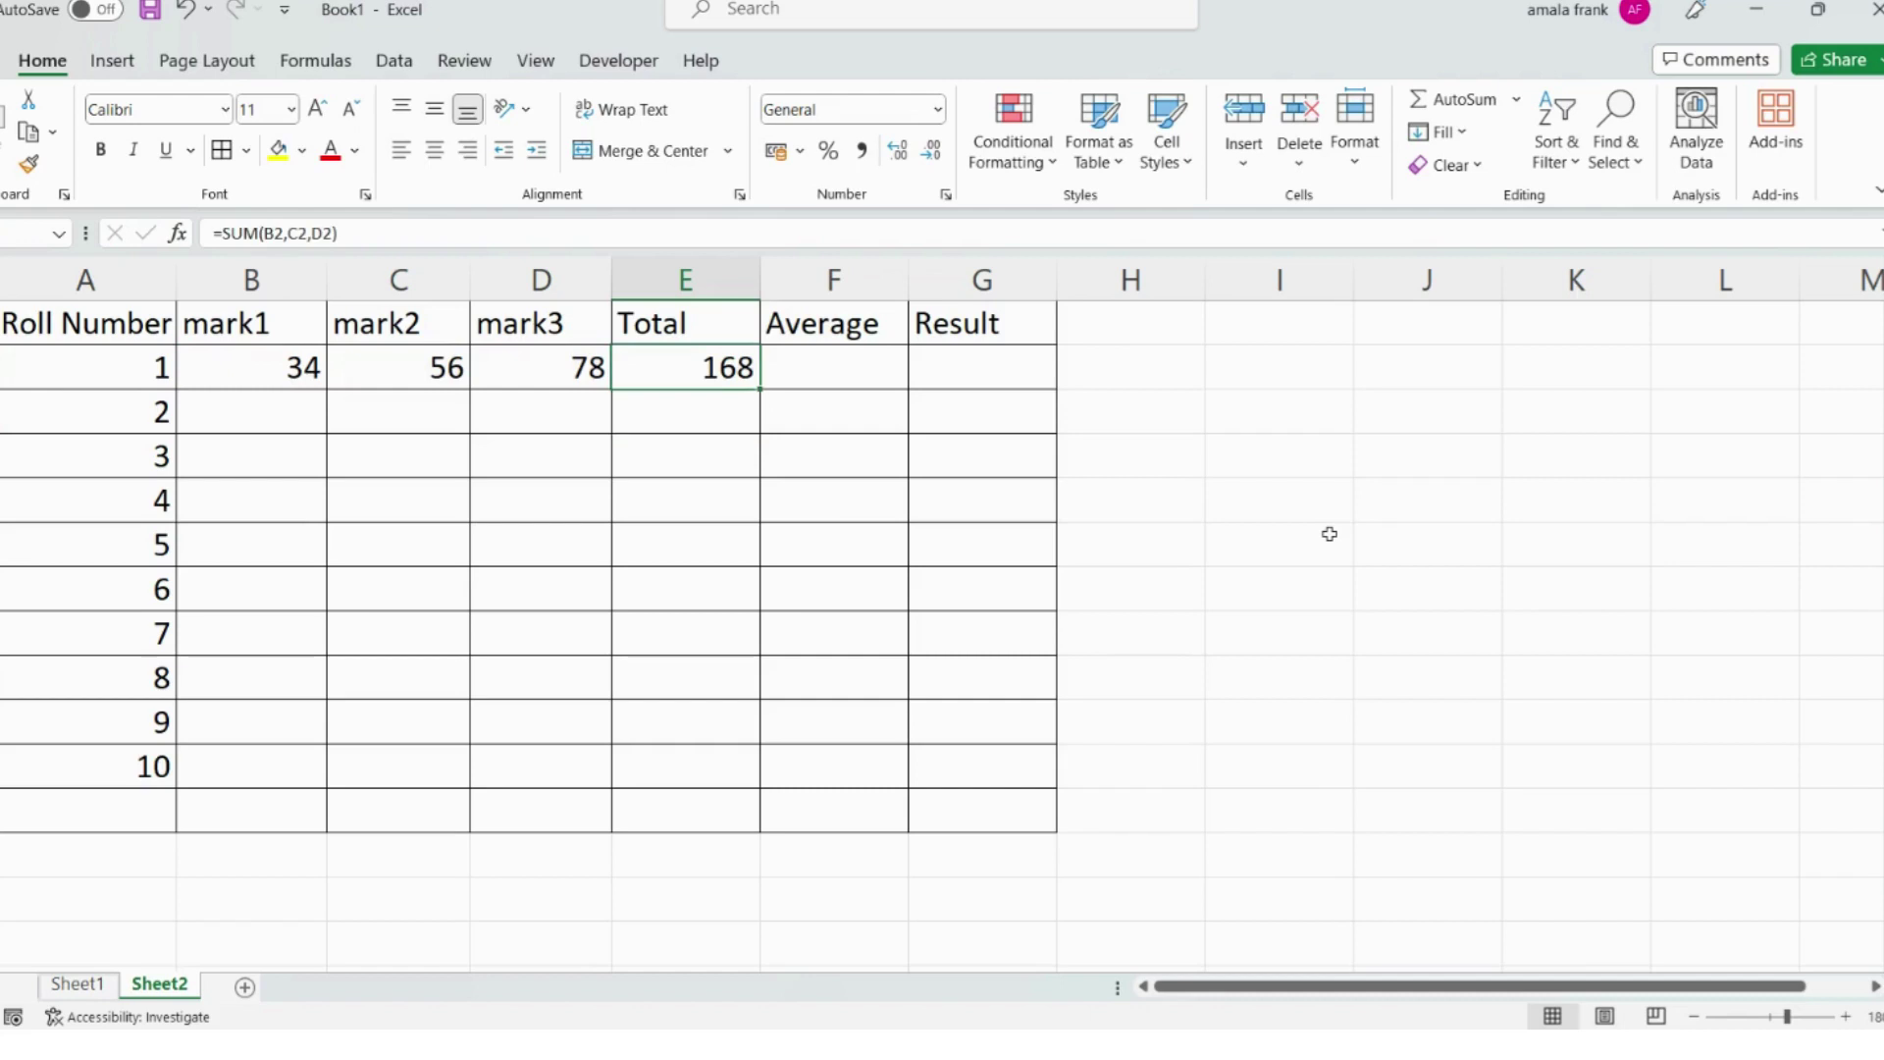
pyautogui.press('F2')
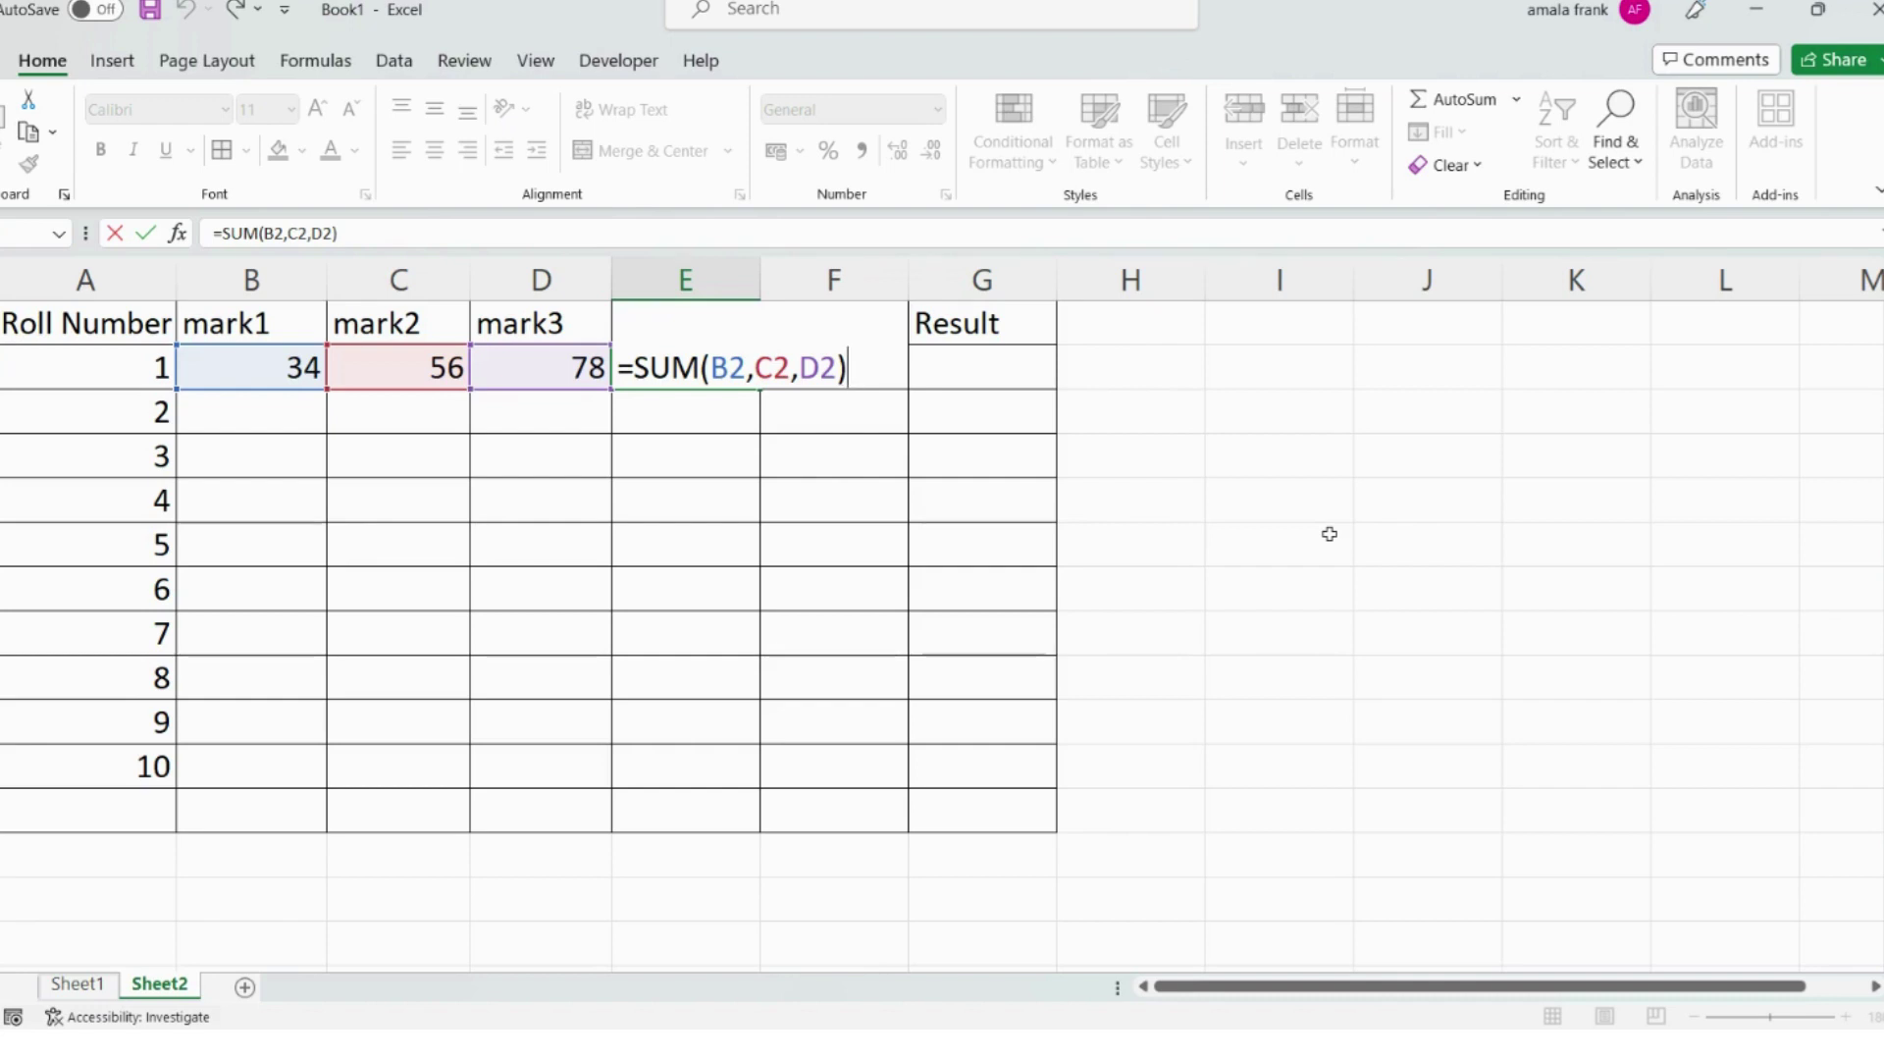
pyautogui.press('BackSpace')
pyautogui.press('BackSpace')
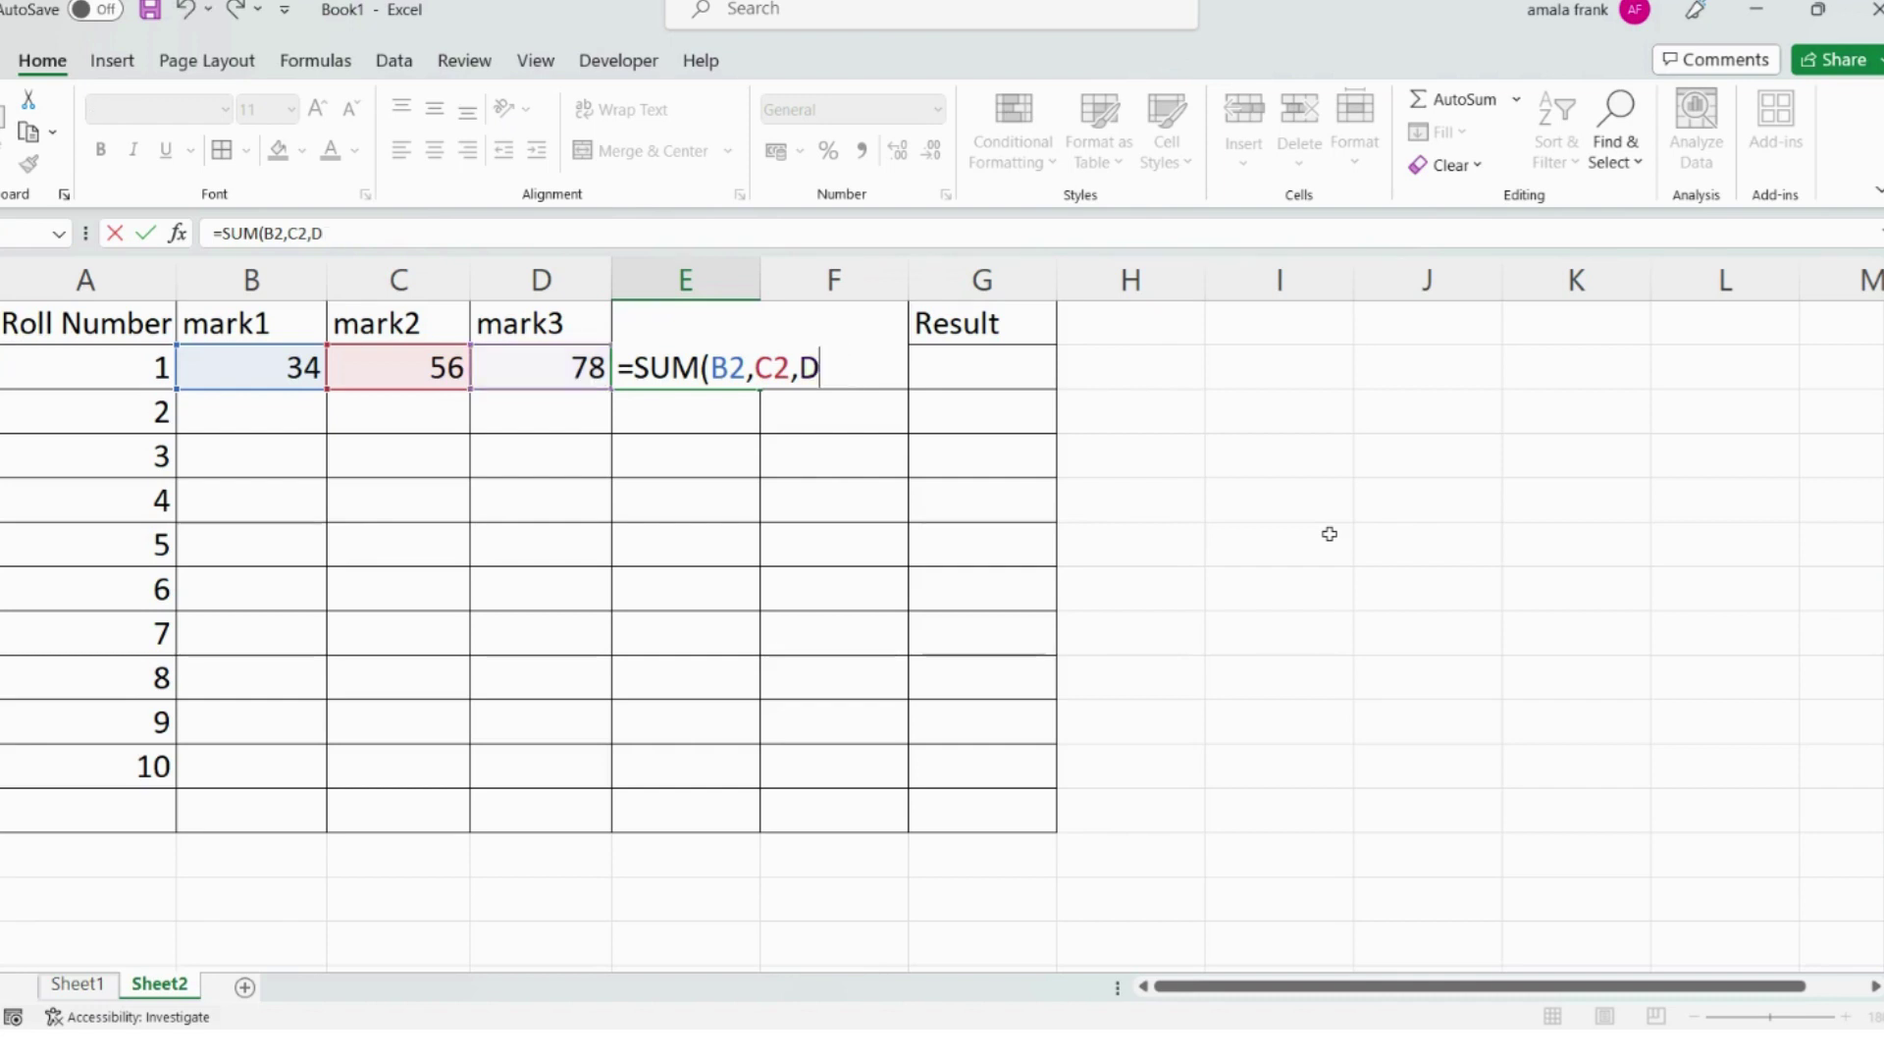
pyautogui.press('BackSpace')
pyautogui.press('BackSpace')
pyautogui.press('BackSpace')
pyautogui.press('BackSpace')
pyautogui.press('BackSpace')
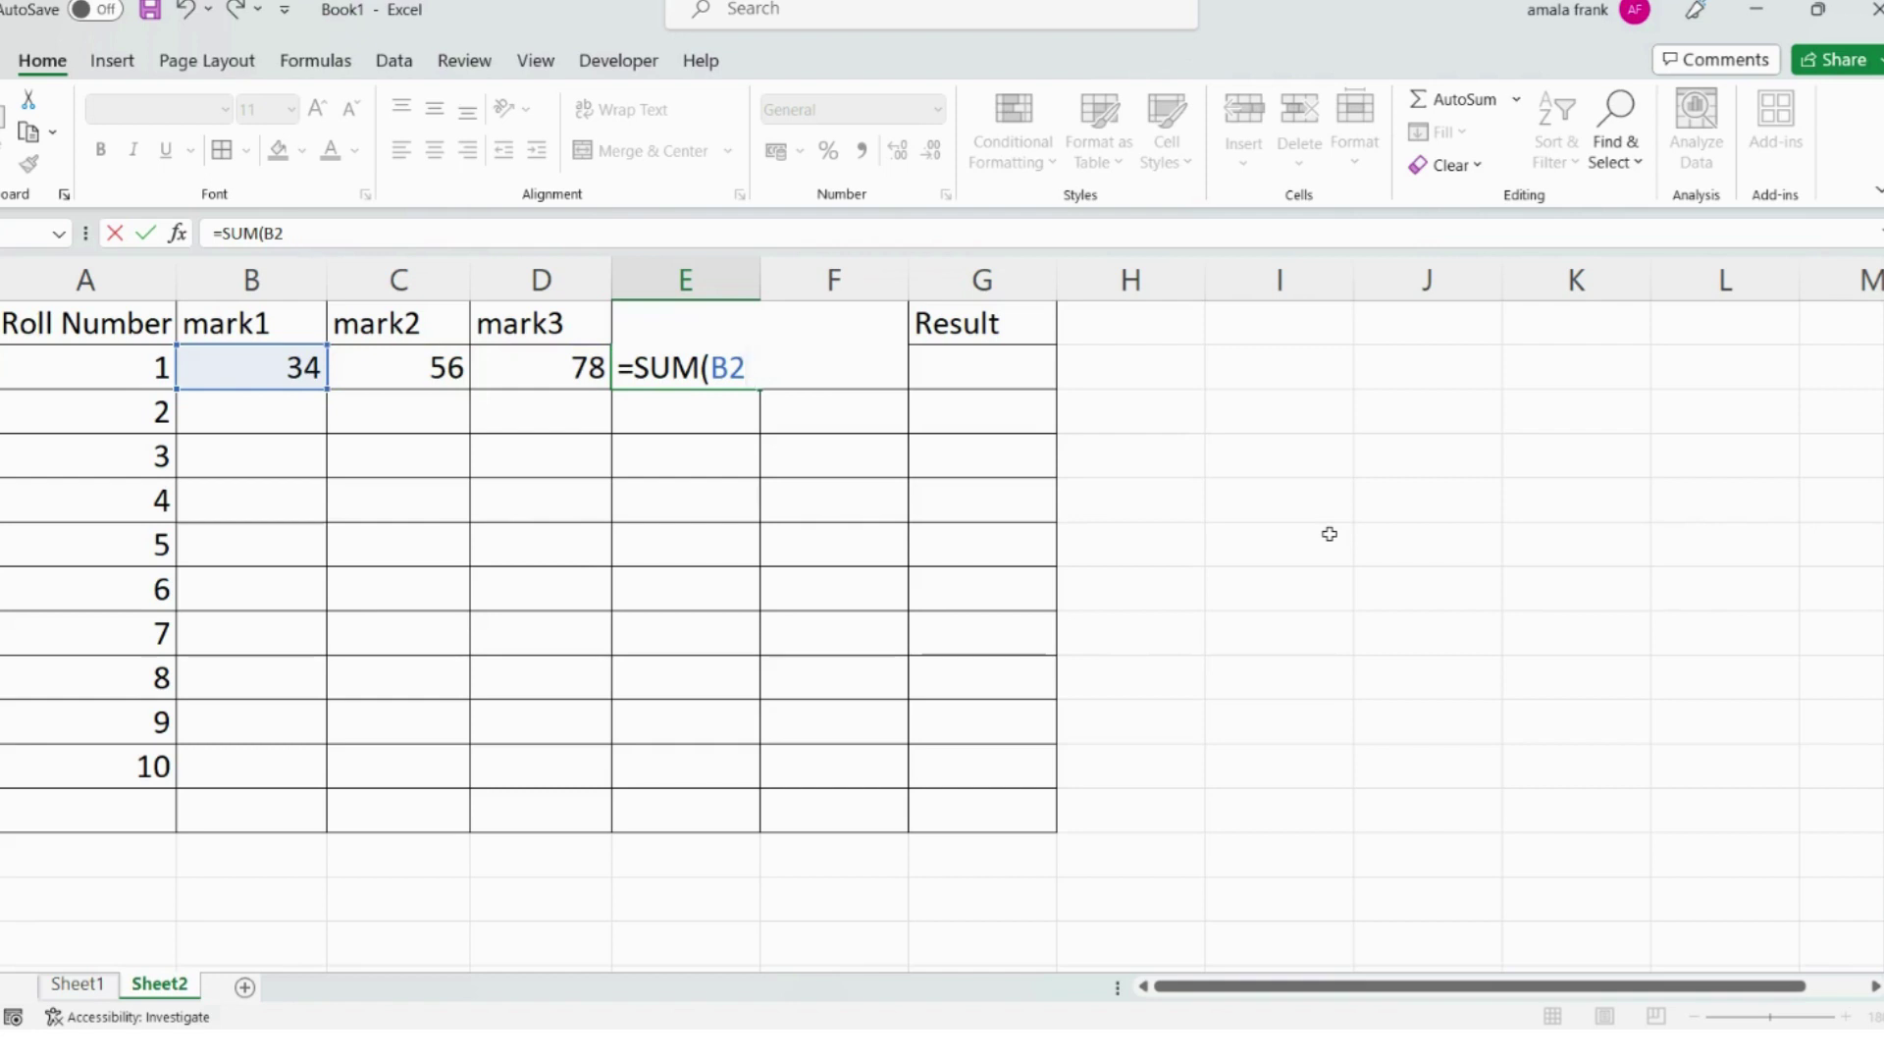
pyautogui.write(':d2')
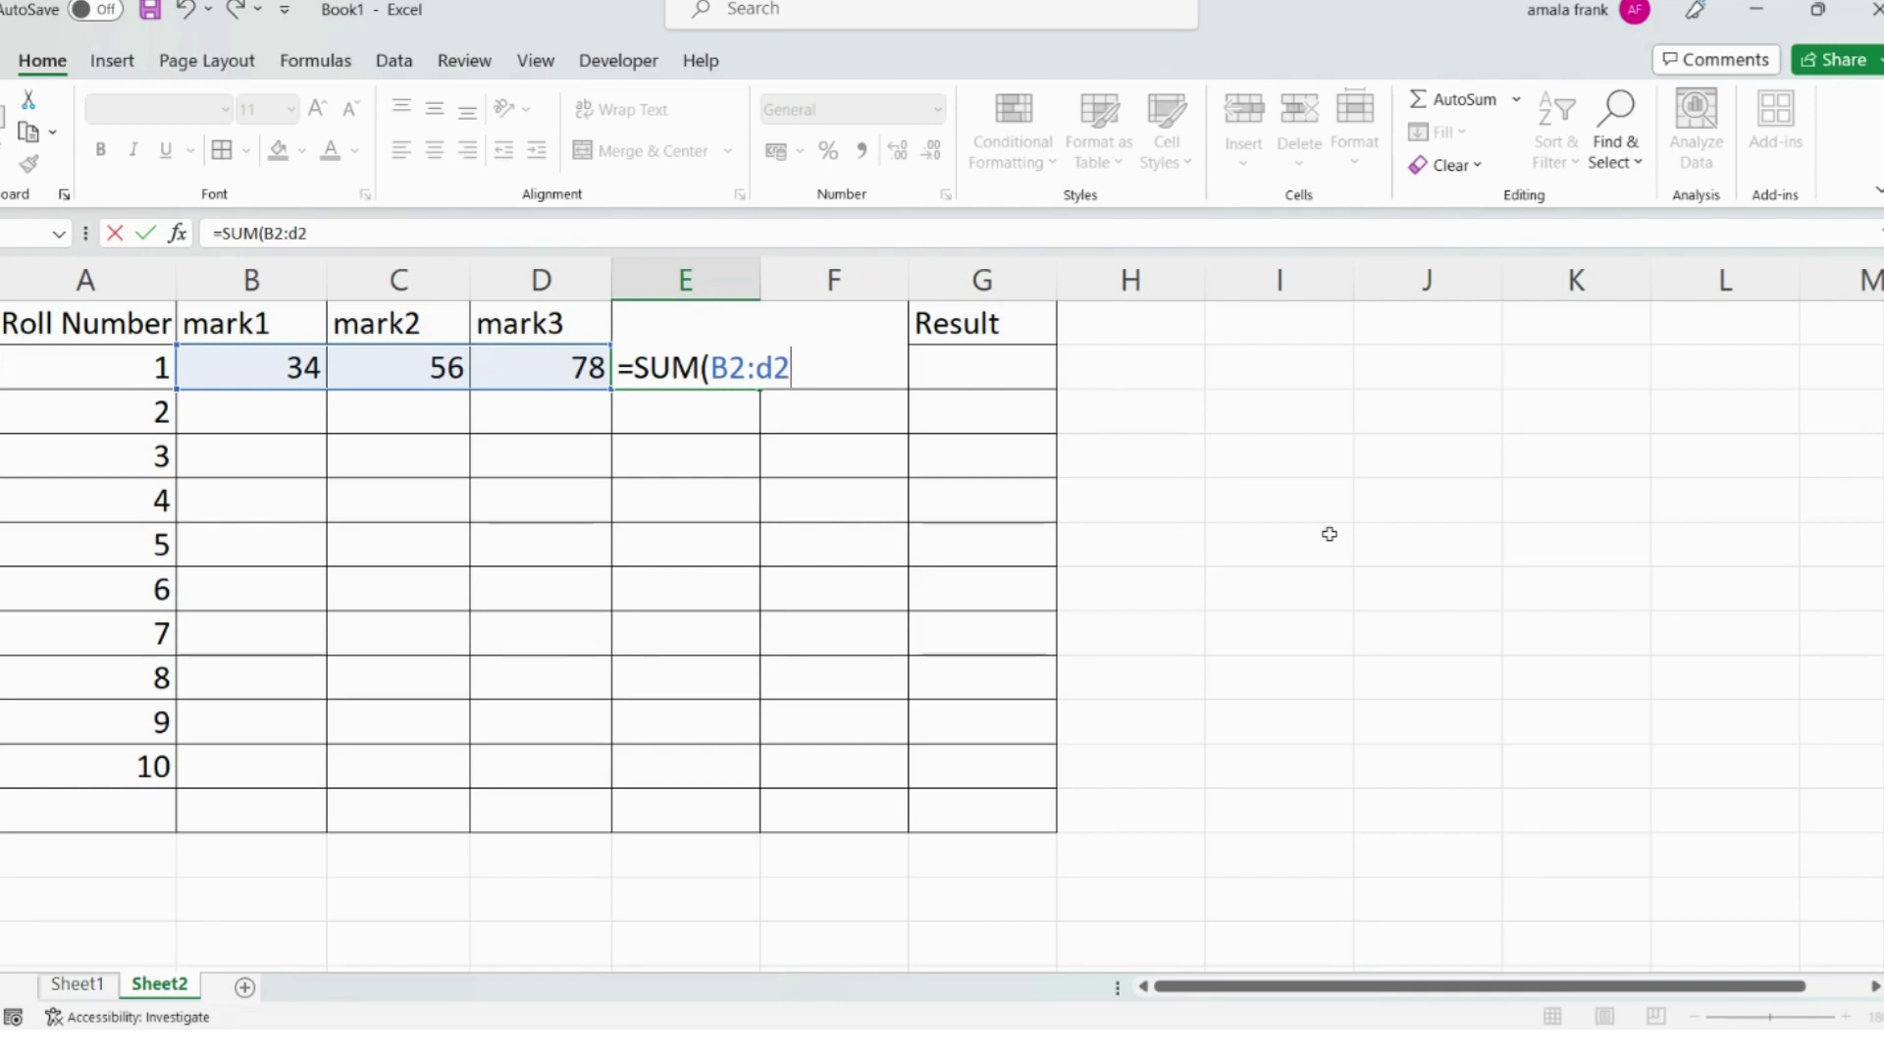
pyautogui.write(')')
pyautogui.press('Return')
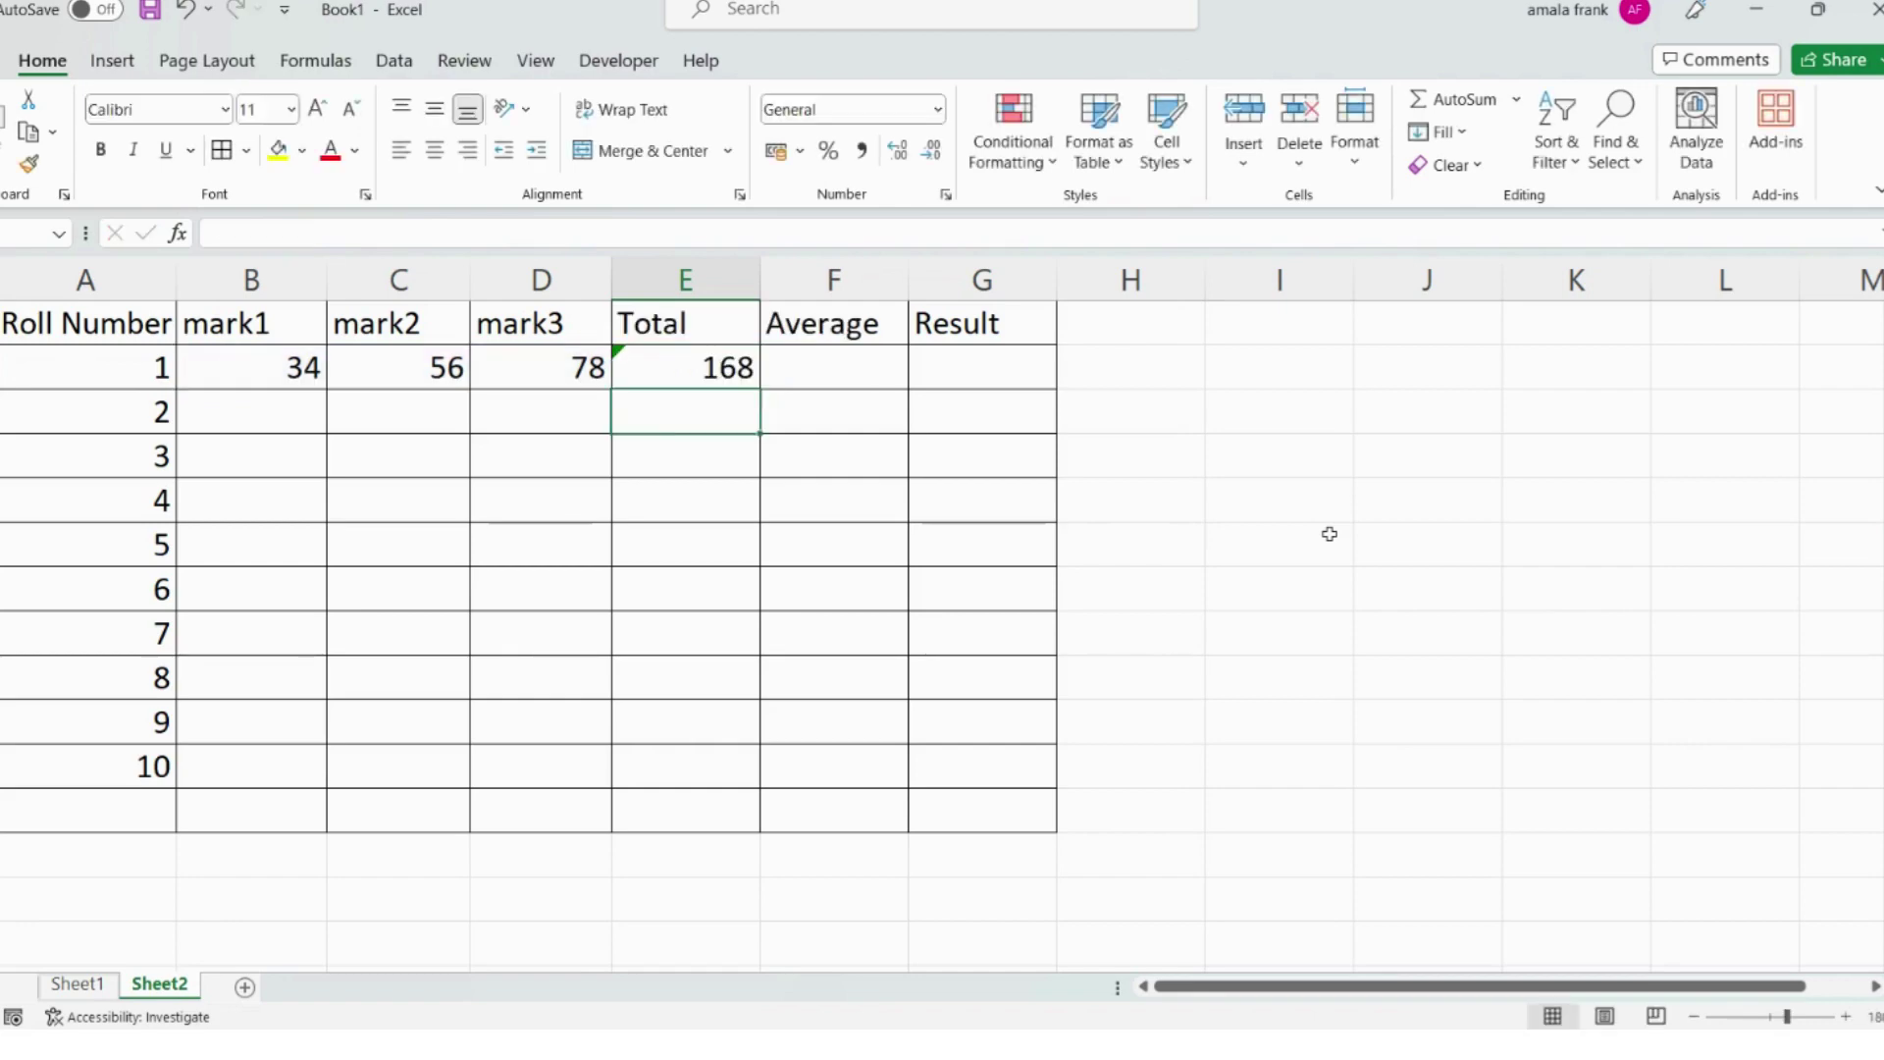
# Change the E2 formula back to comma-separated cell references, =SUM(B2,C2,D2).
pyautogui.press('Up')
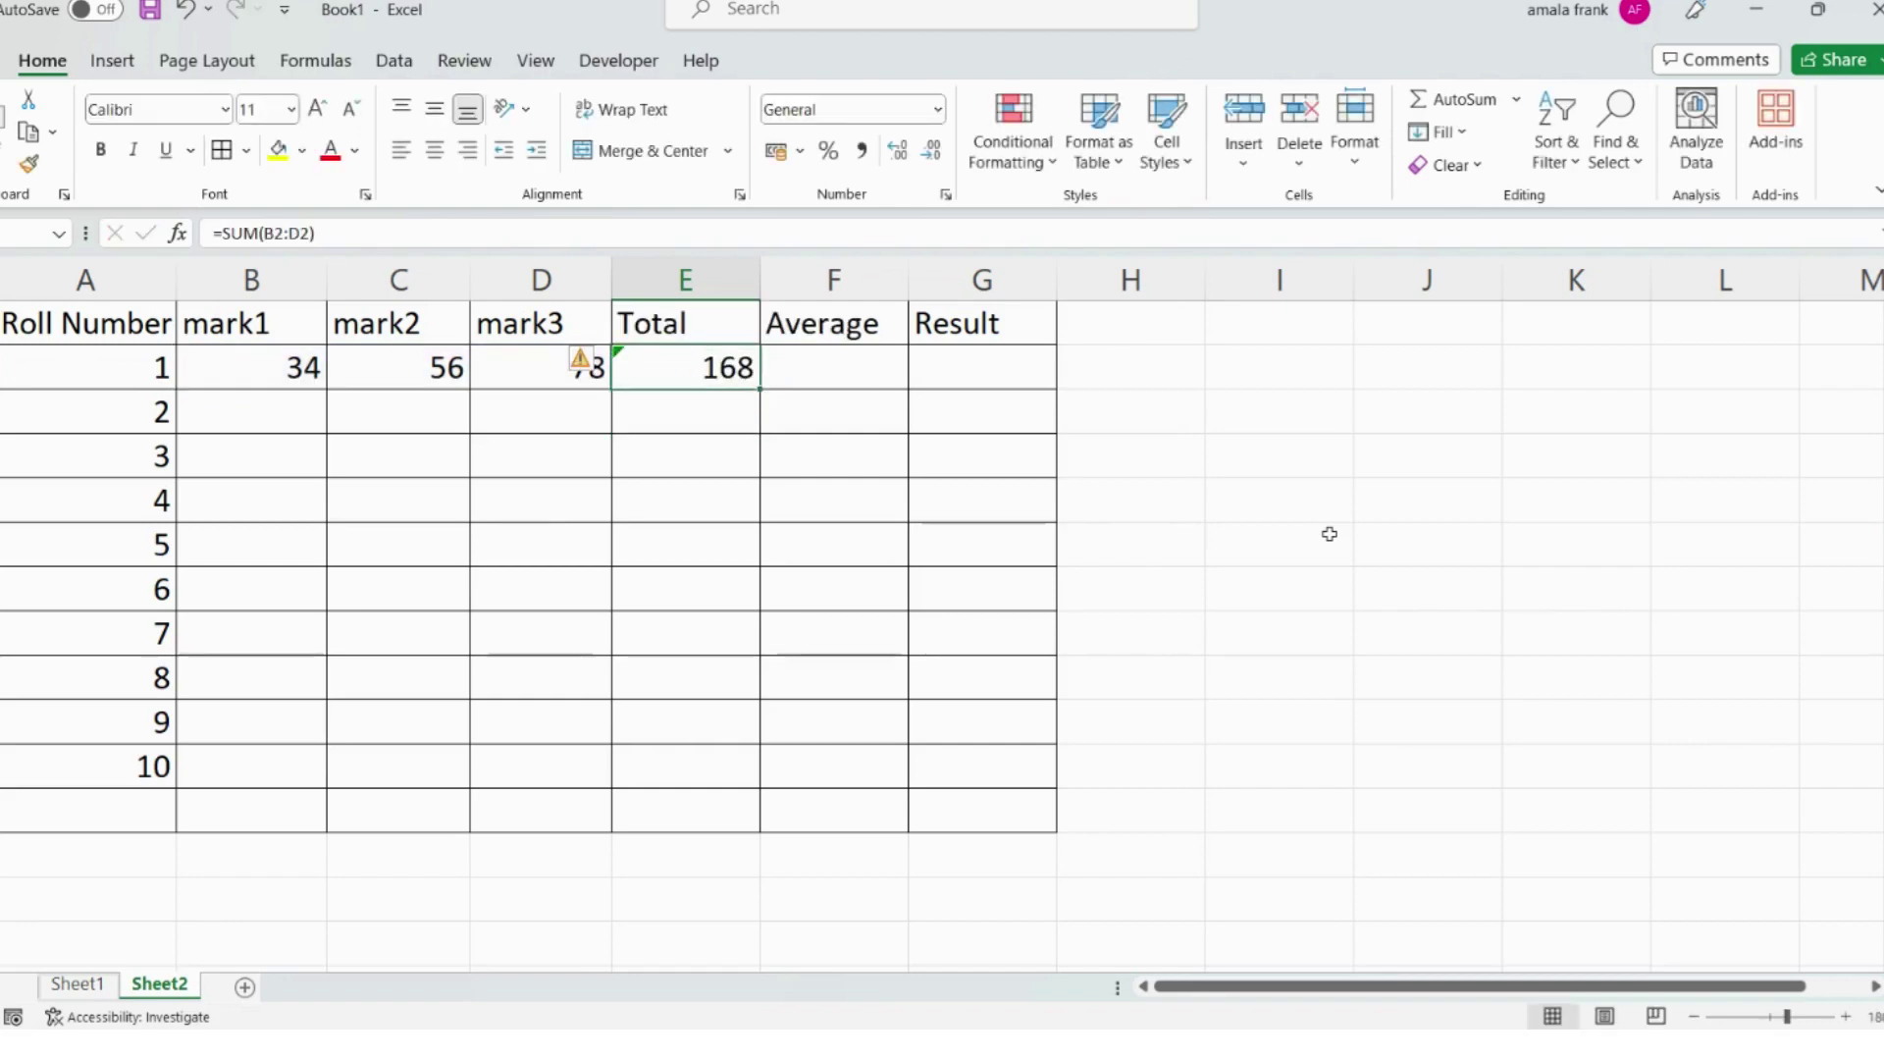
pyautogui.press('F2')
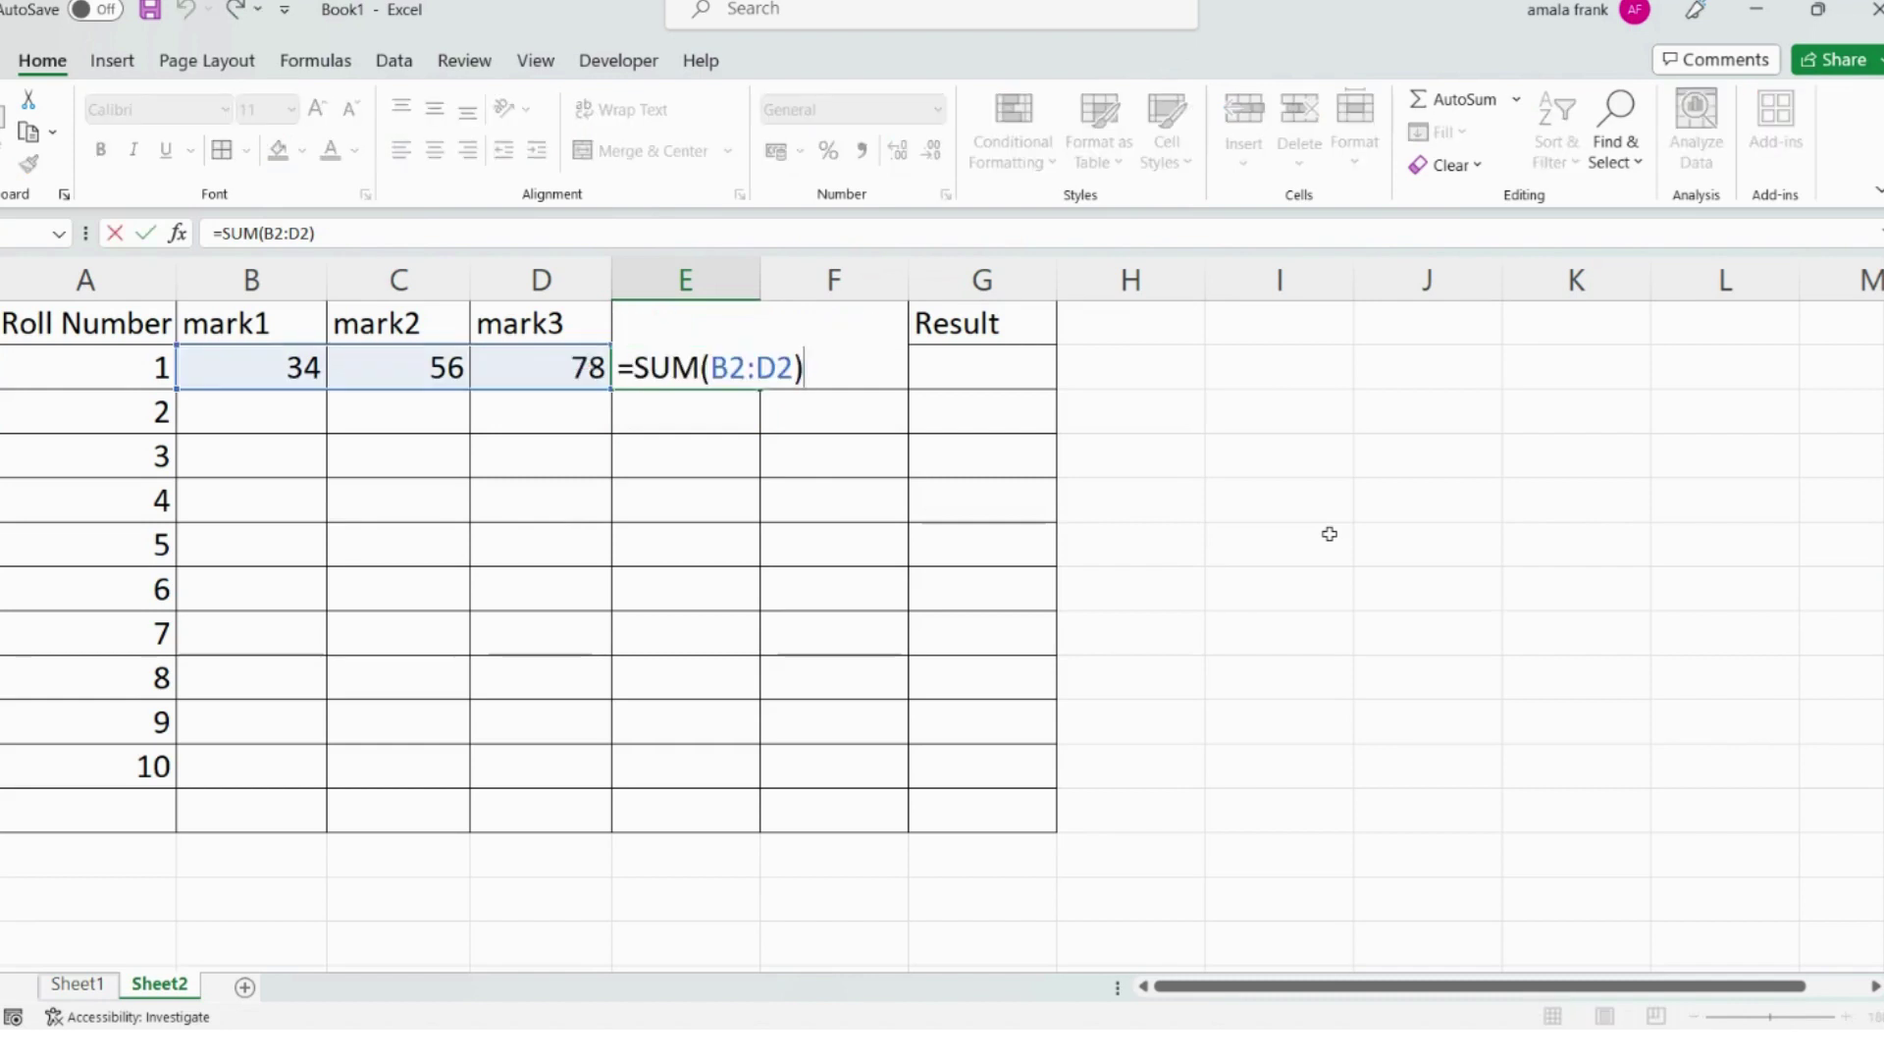
pyautogui.press('BackSpace')
pyautogui.press('BackSpace')
pyautogui.press('BackSpace')
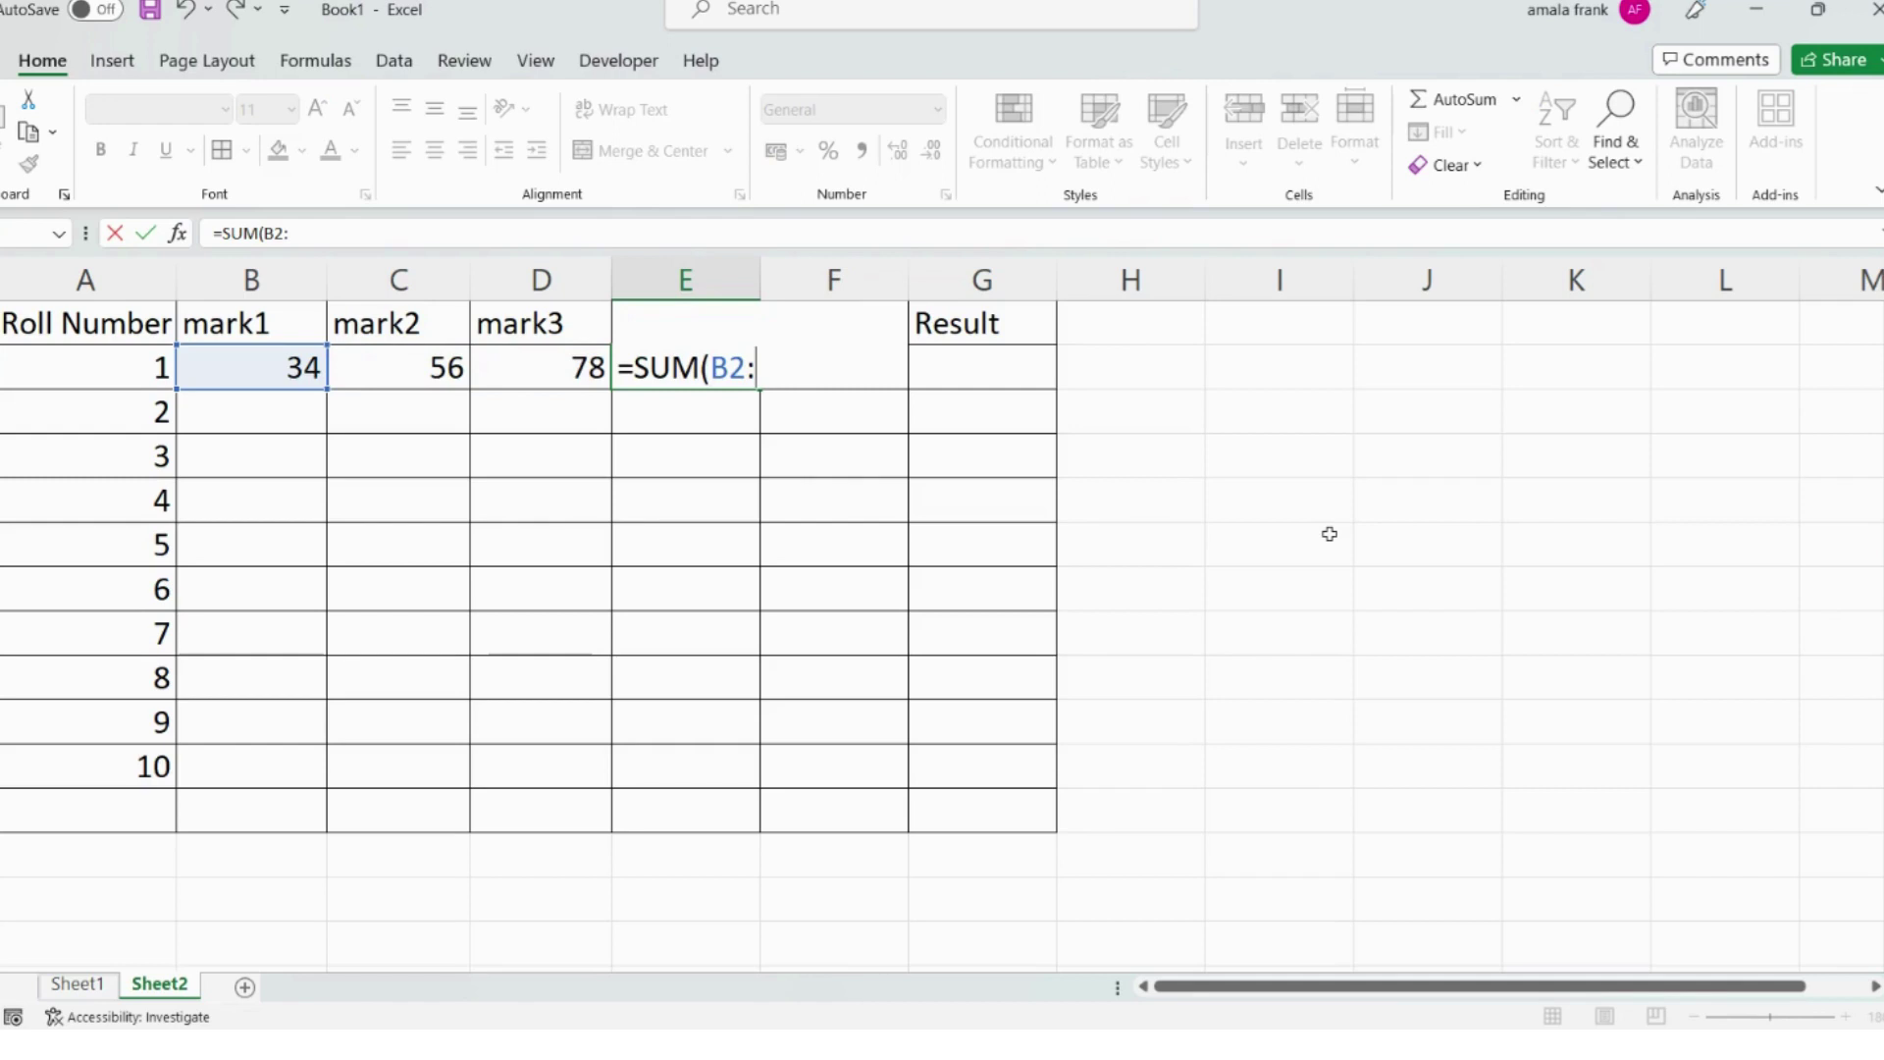
pyautogui.press('BackSpace')
pyautogui.write(',c2,d2)')
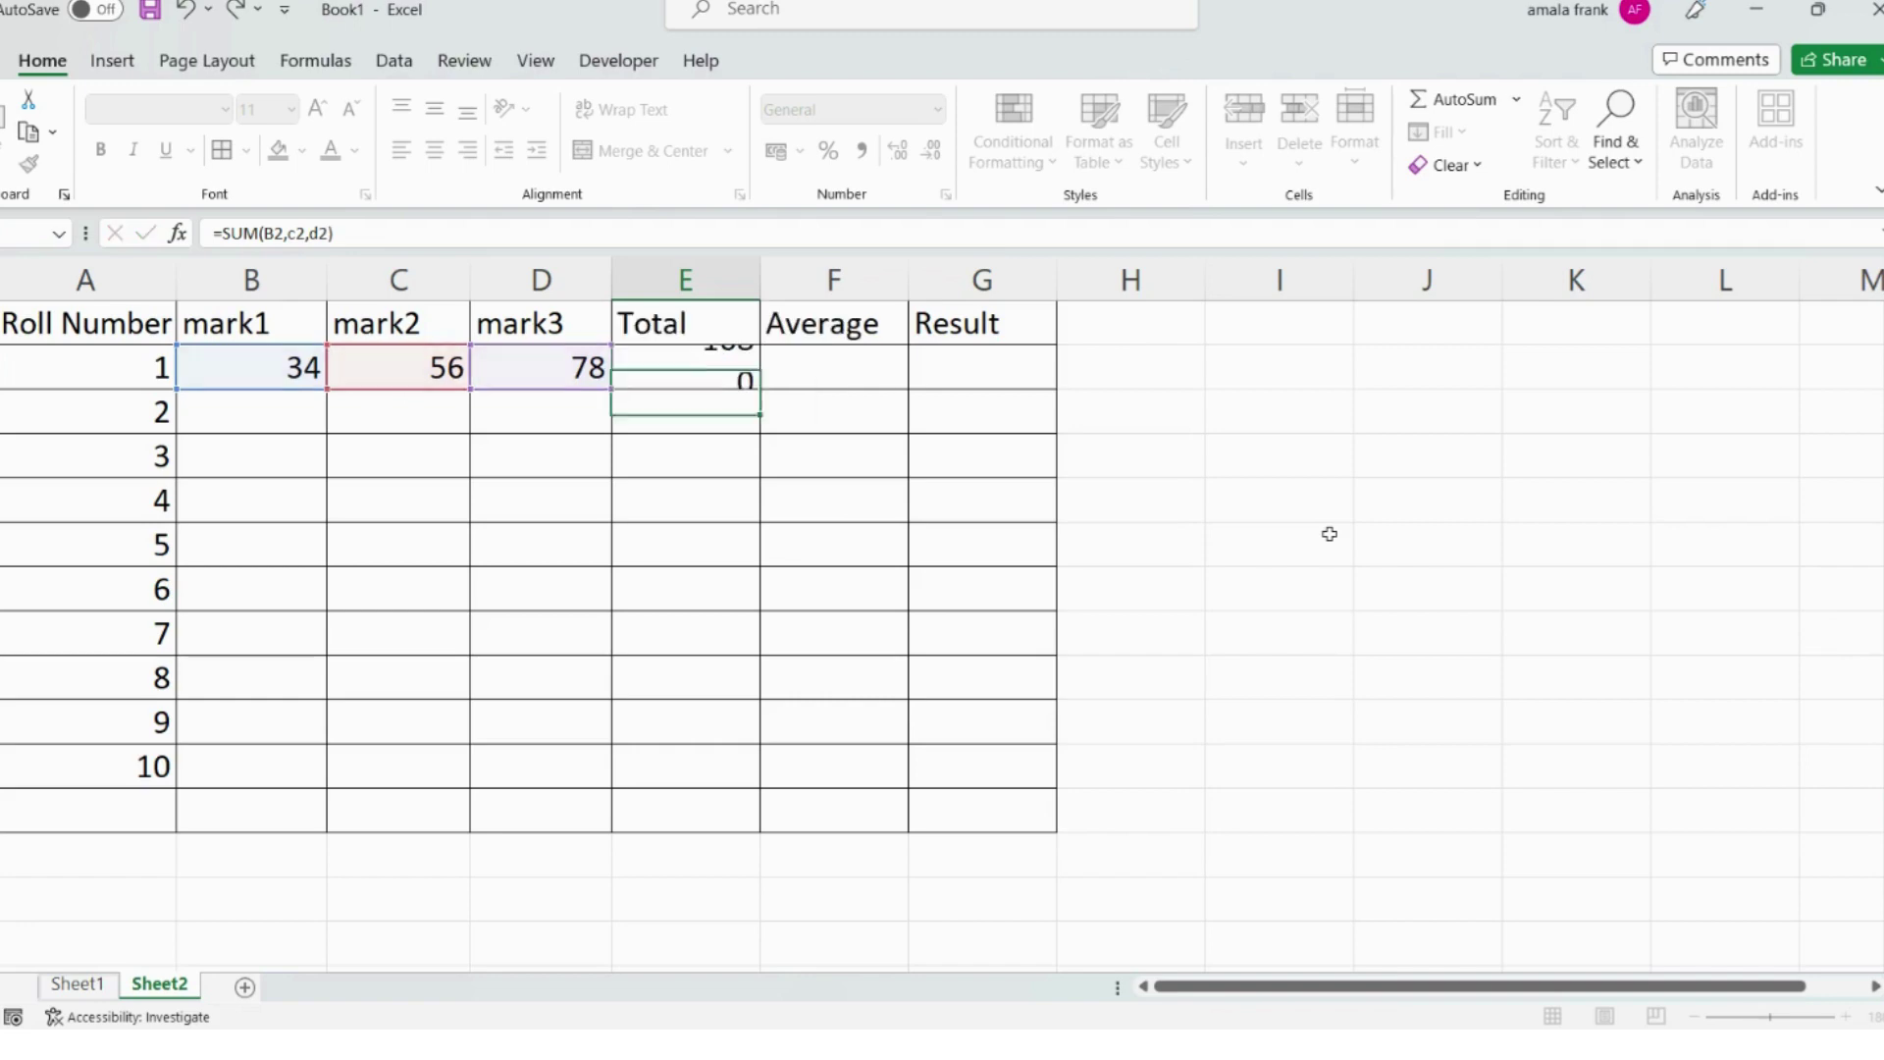
pyautogui.press('Return')
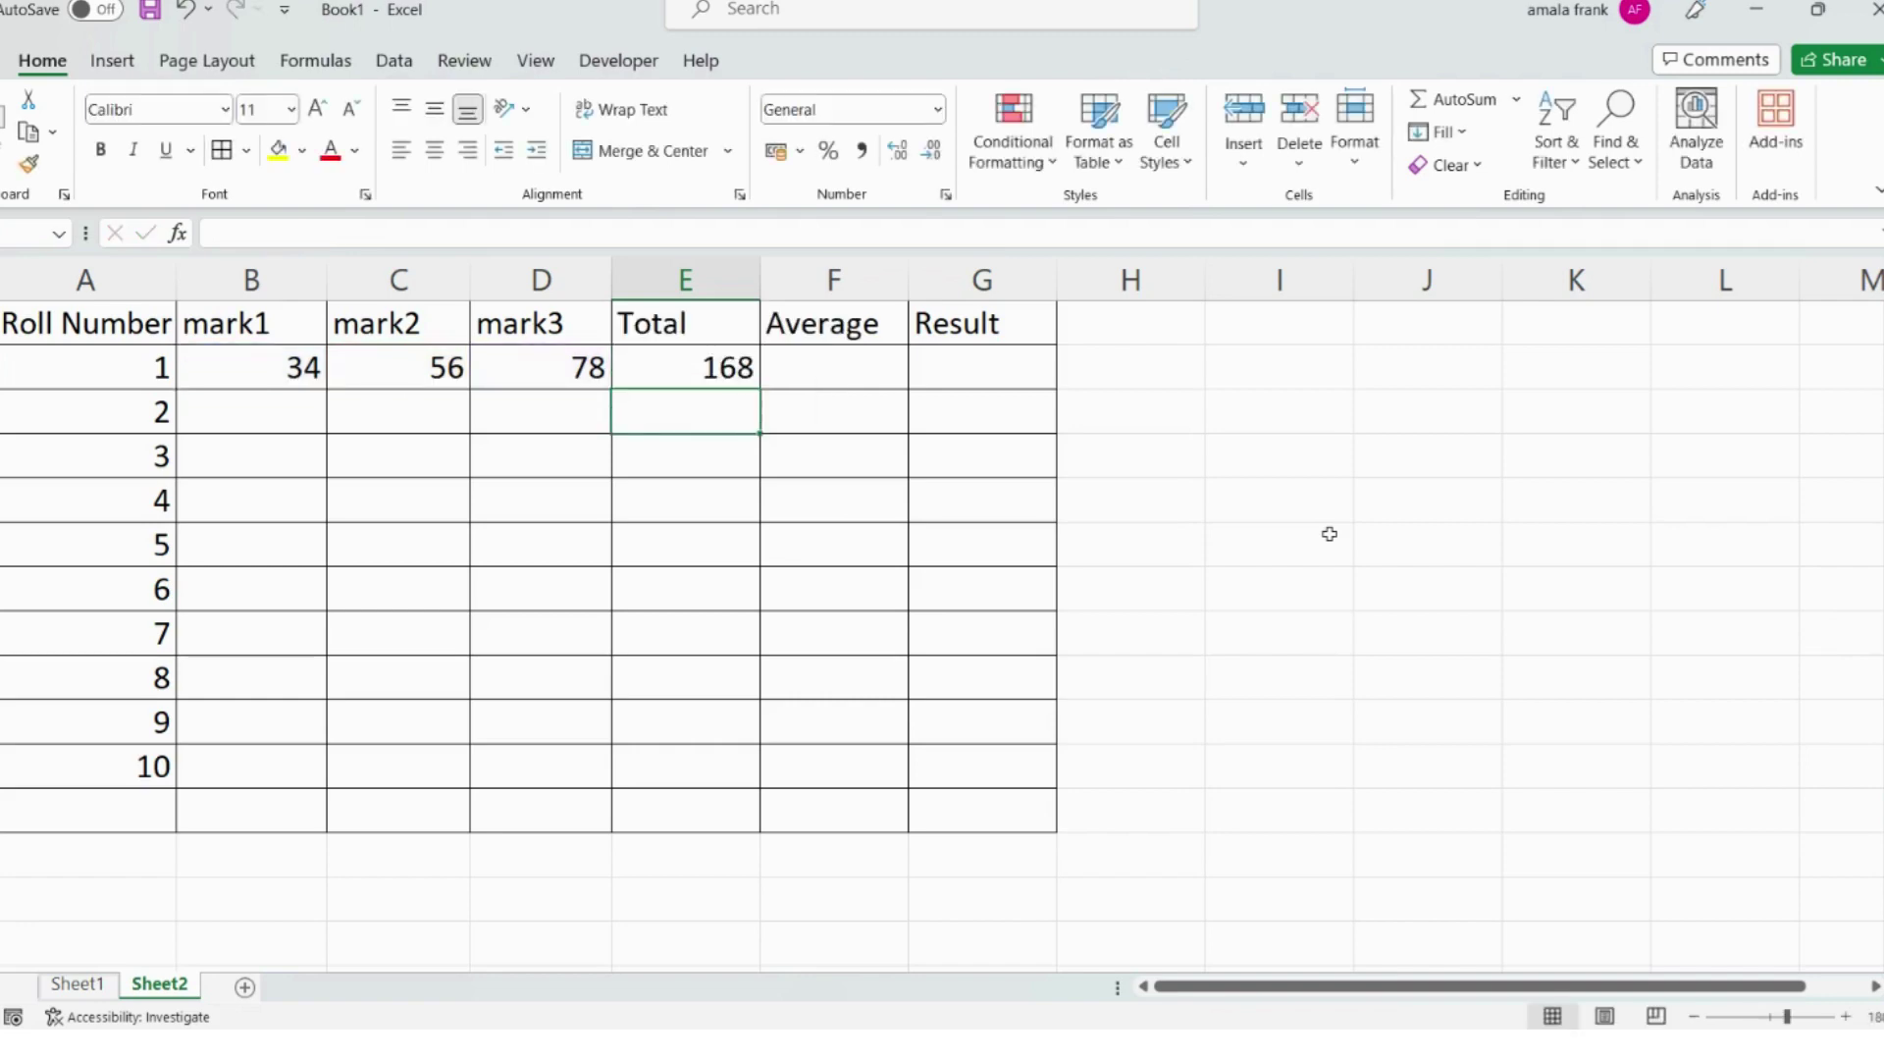
# Replace the separate cell references in the E2 total formula with the range B2:D2, giving =SUM(B2:D2).
pyautogui.press('Up')
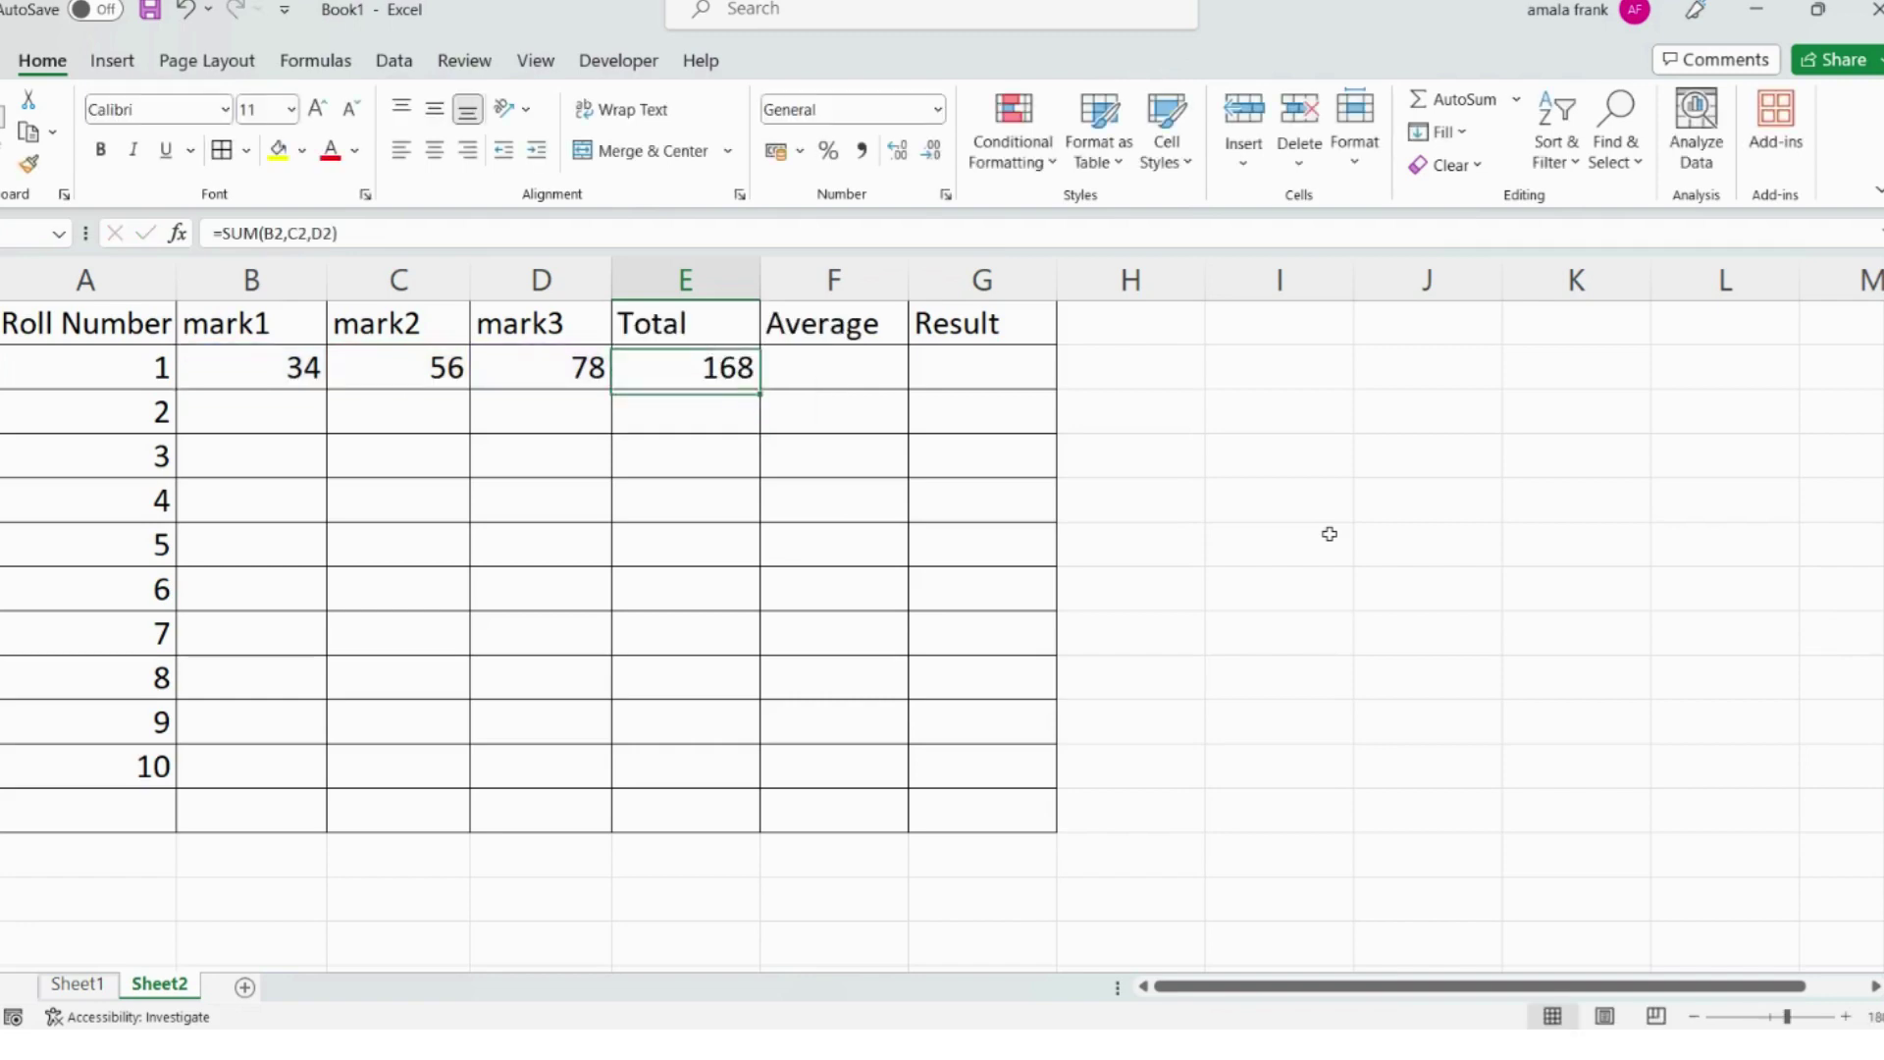
pyautogui.press('F2')
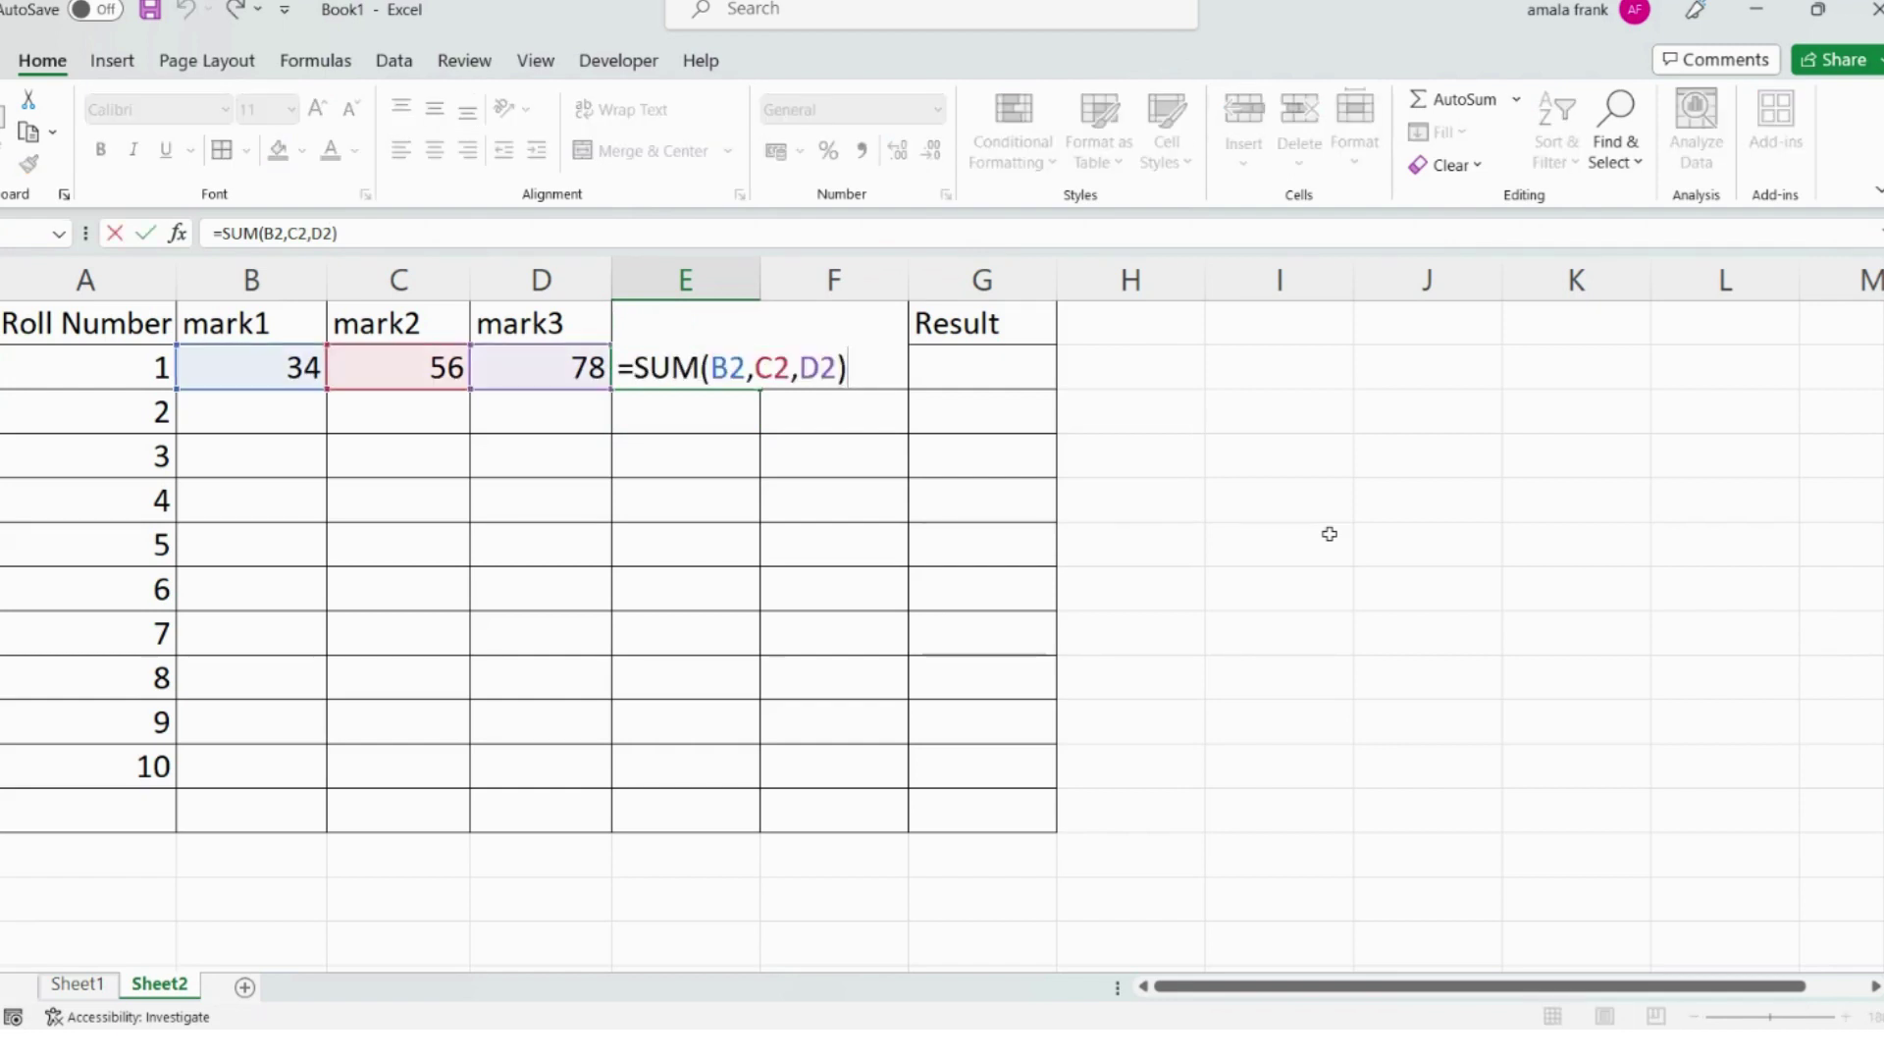
pyautogui.press('BackSpace')
pyautogui.press('BackSpace')
pyautogui.press('BackSpace')
pyautogui.press('BackSpace')
pyautogui.press('BackSpace')
pyautogui.press('BackSpace')
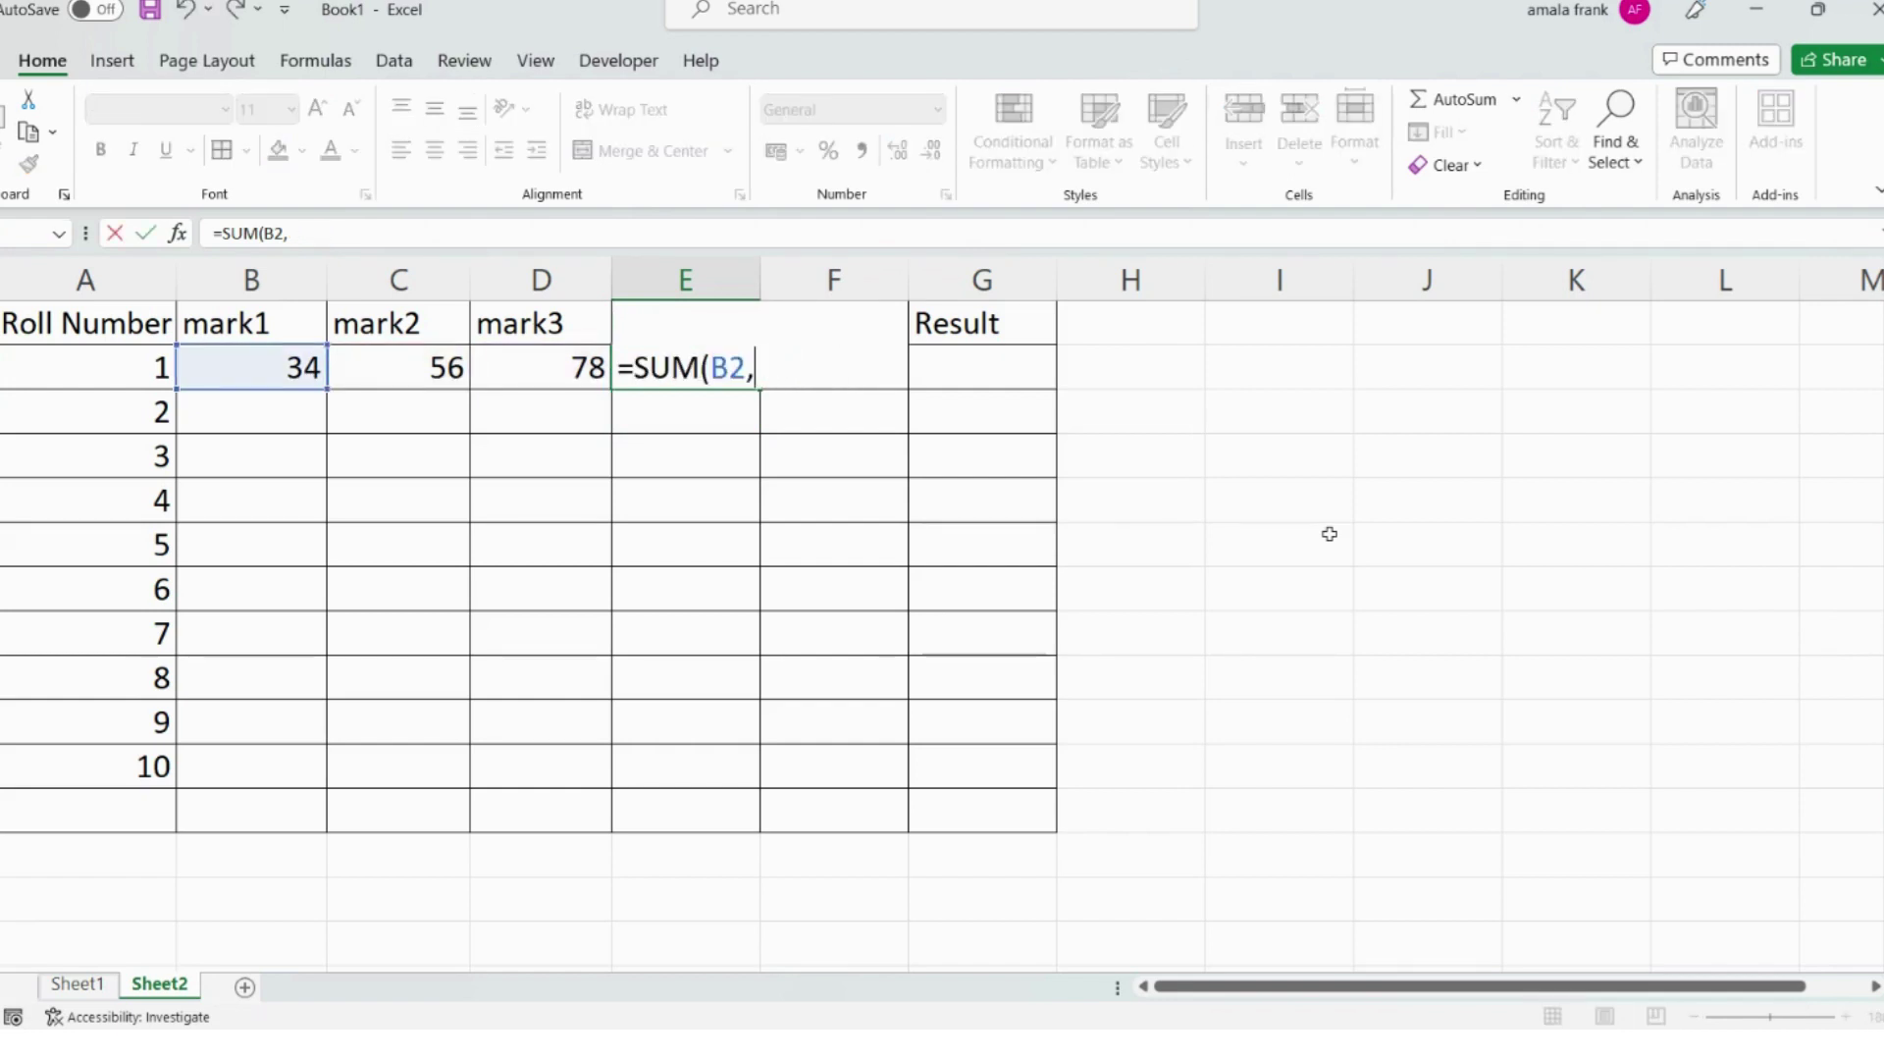
pyautogui.press('BackSpace')
pyautogui.write(':d2')
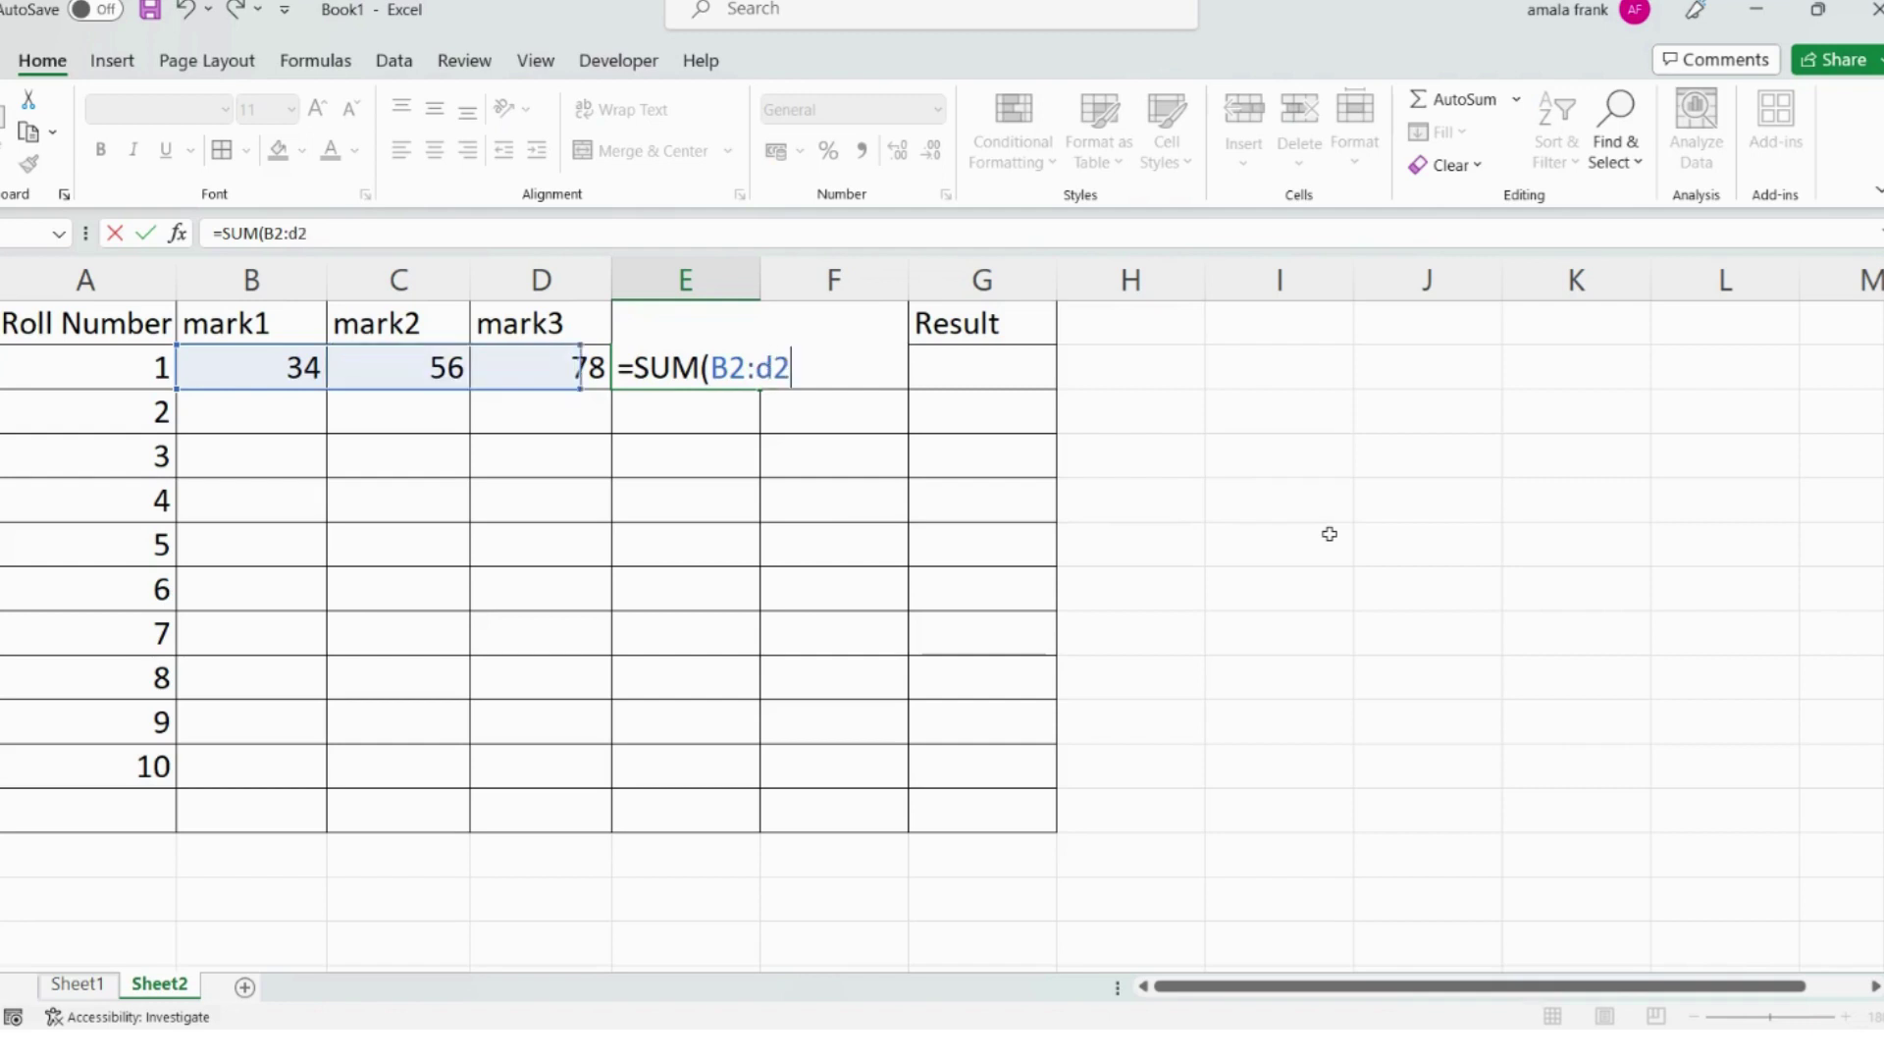
pyautogui.write(')')
pyautogui.press('Return')
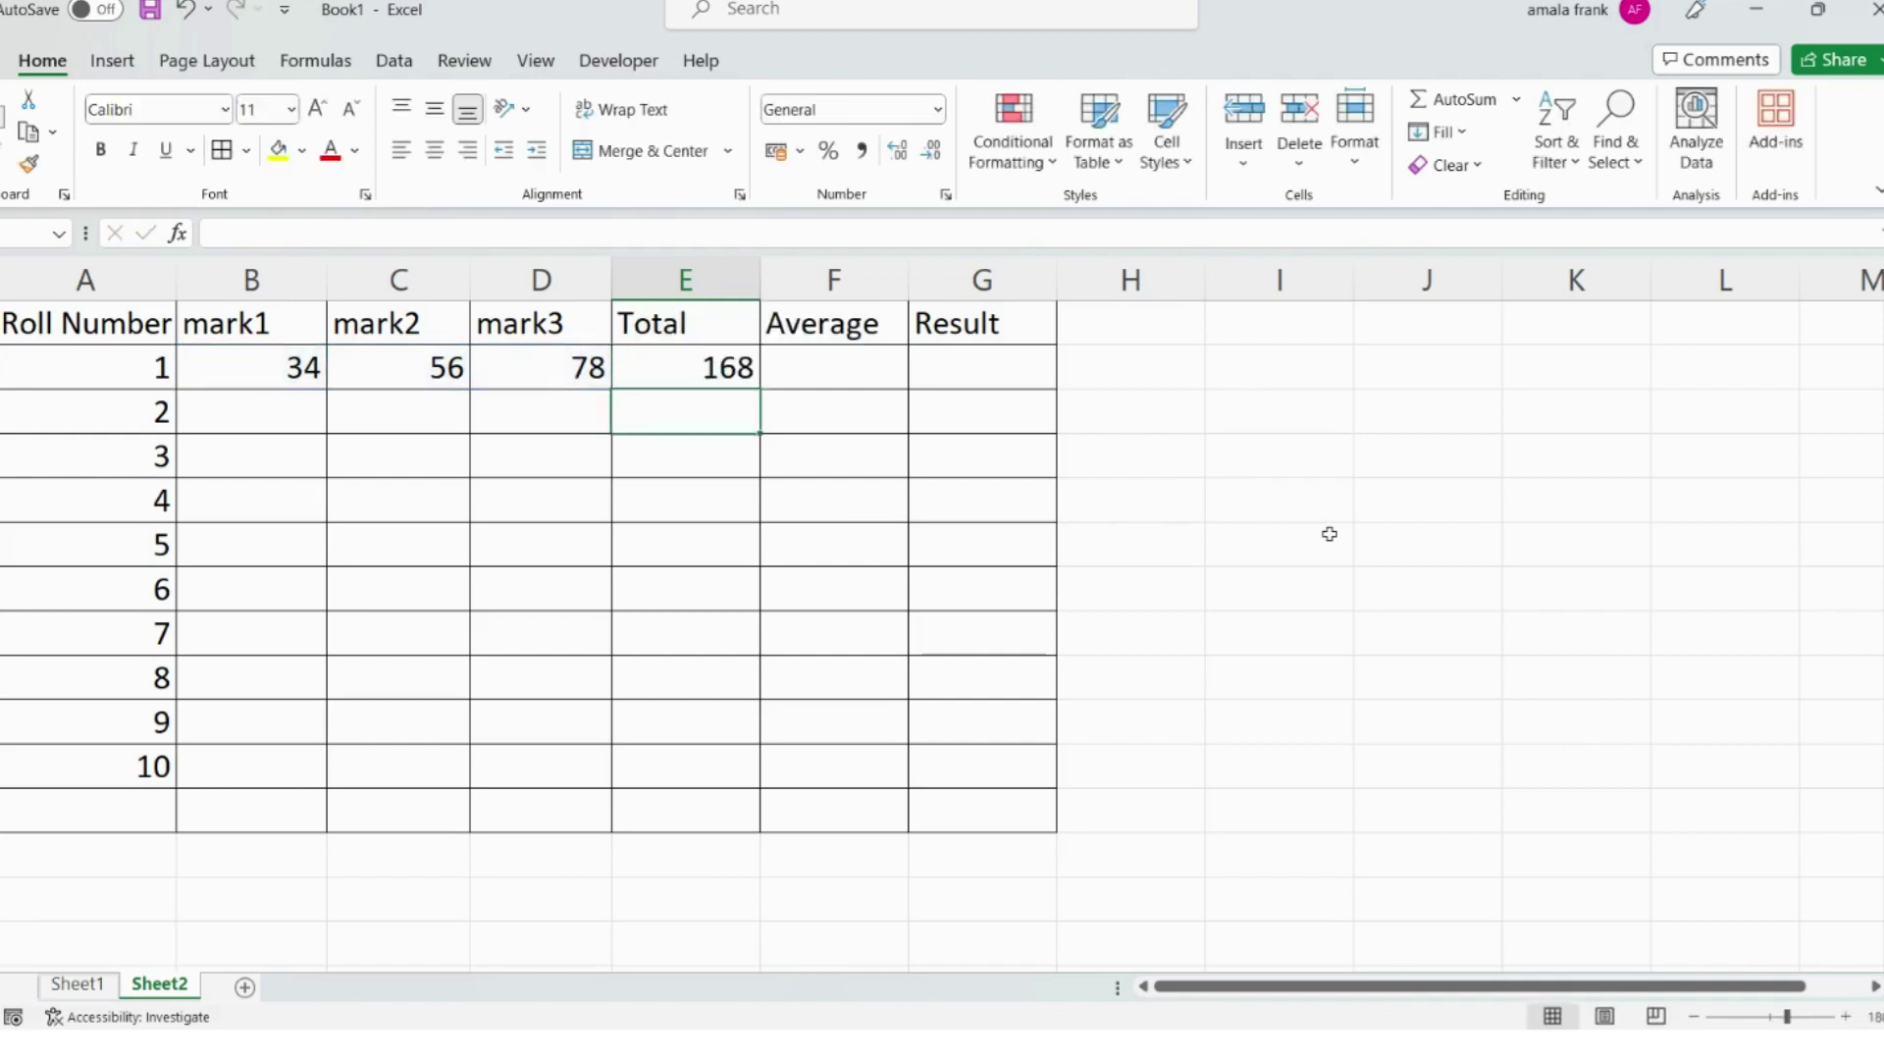
# Fill the total formula from E2 down through E12.
pyautogui.press('Up')
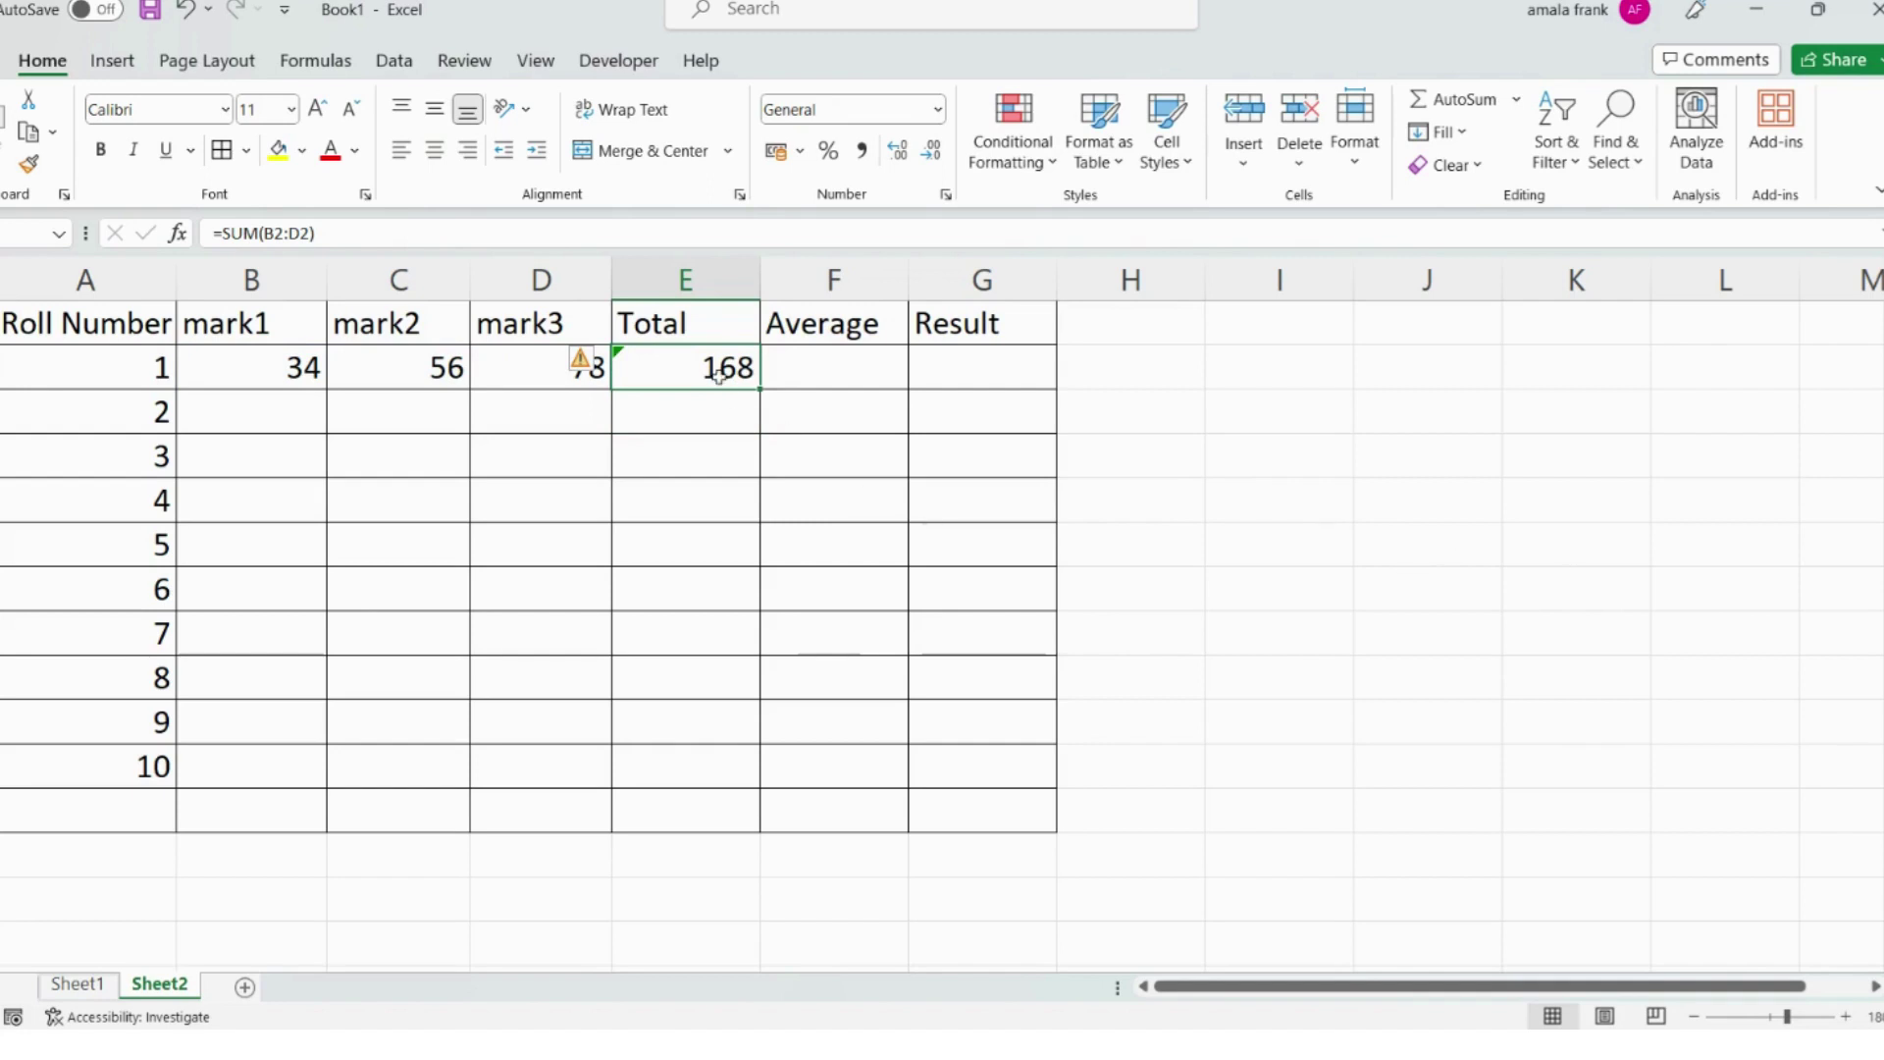
pyautogui.moveTo(720, 369); pyautogui.dragTo(715, 830)
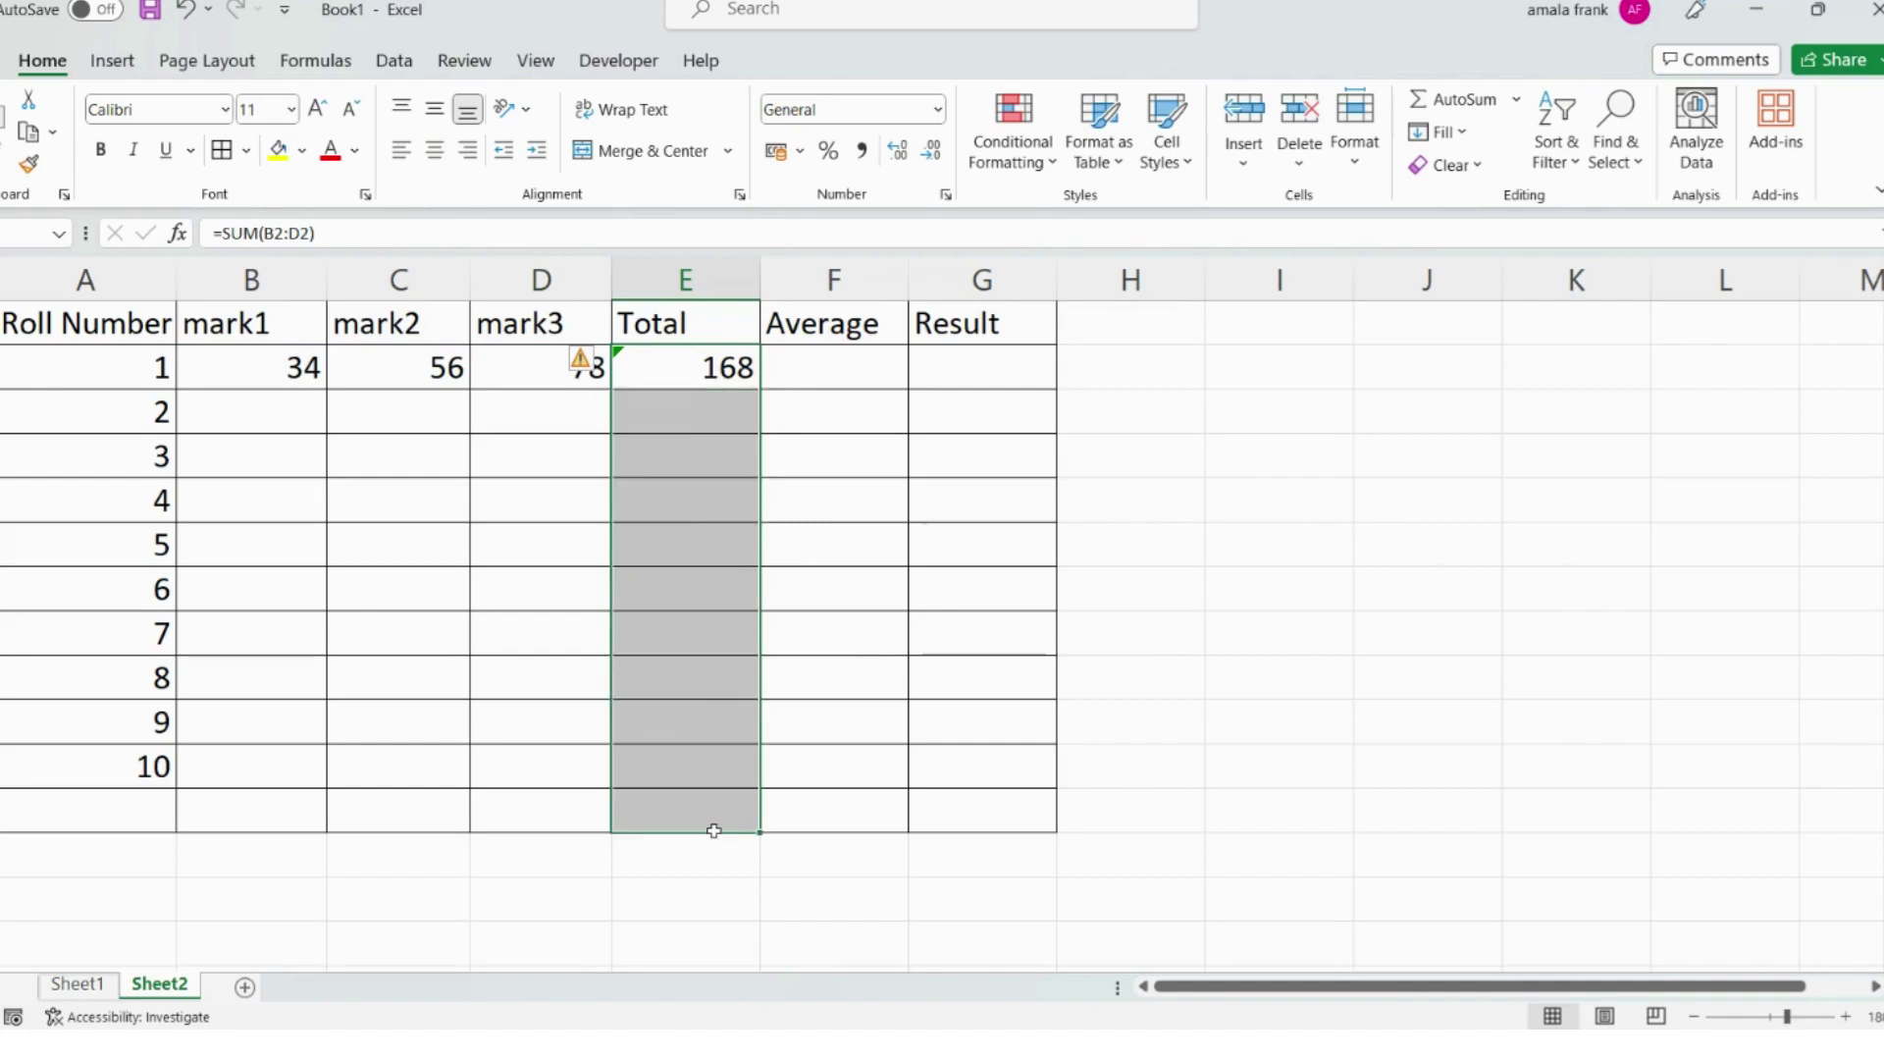
pyautogui.click(733, 368)
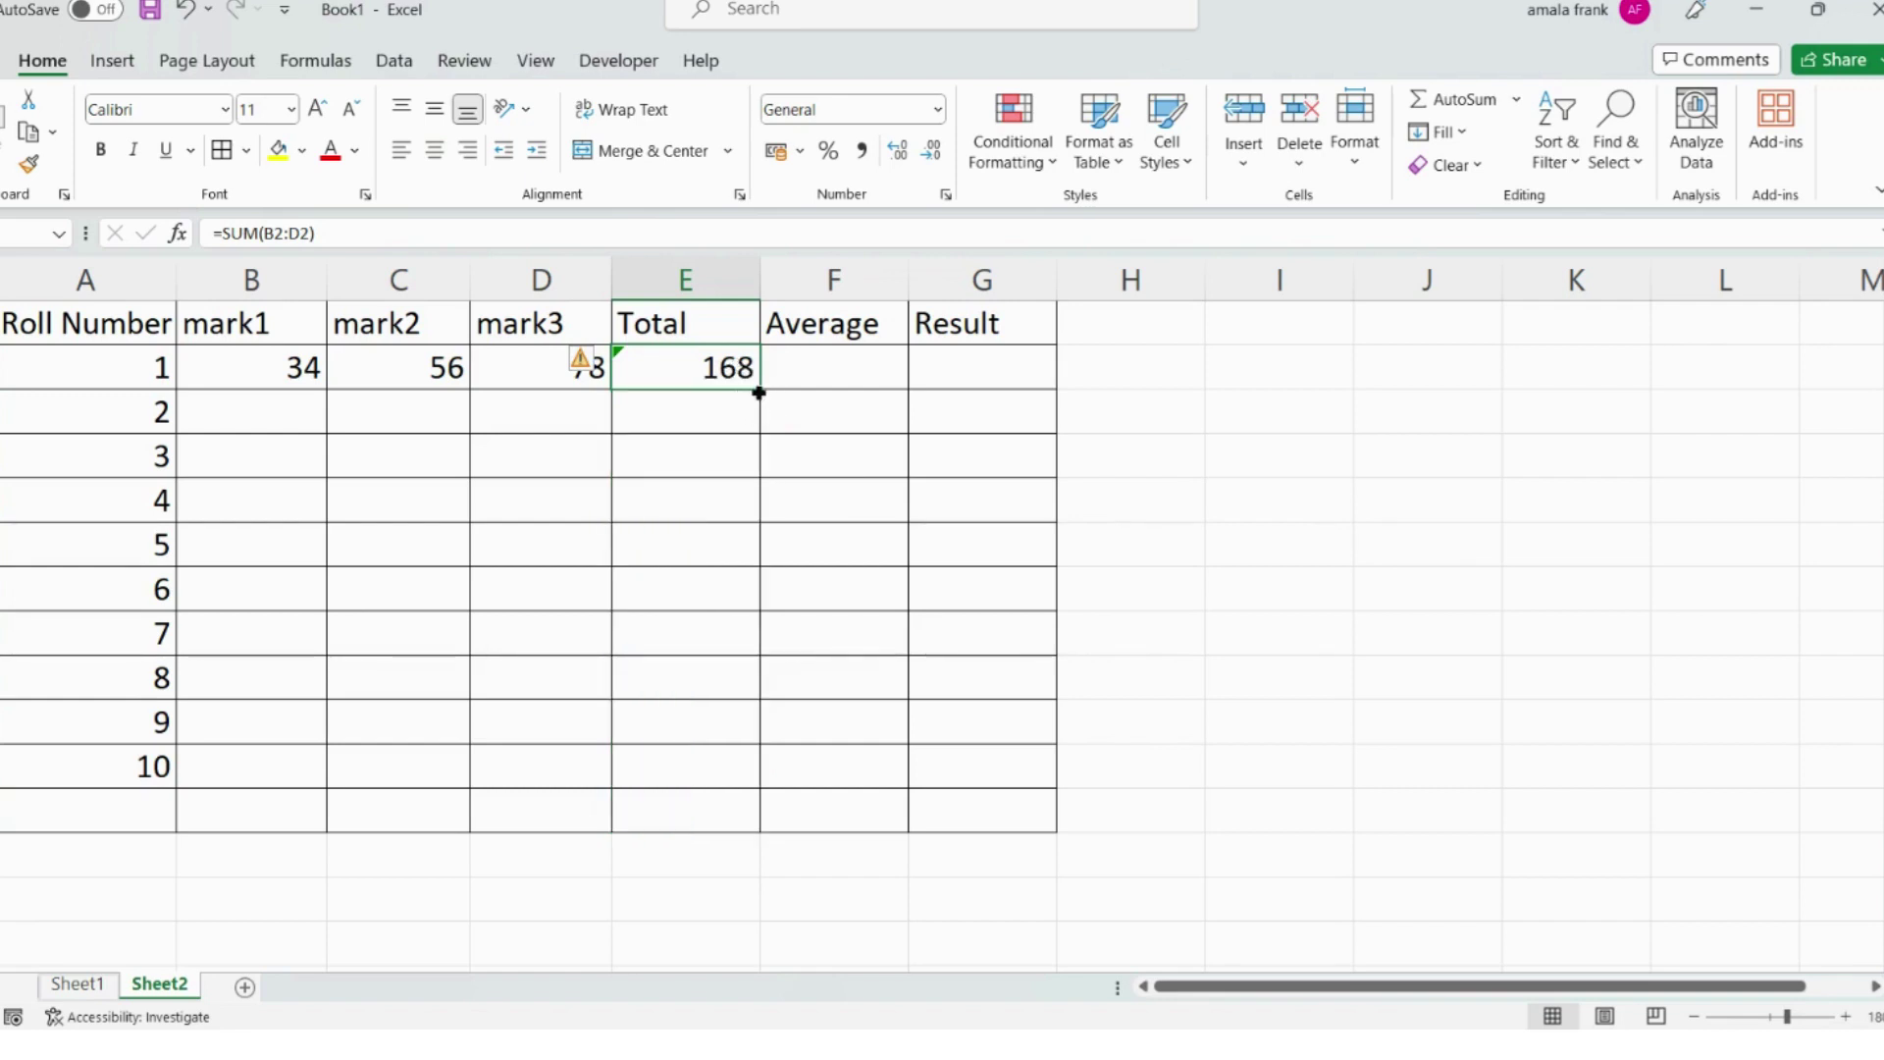
pyautogui.moveTo(760, 391); pyautogui.dragTo(748, 840)
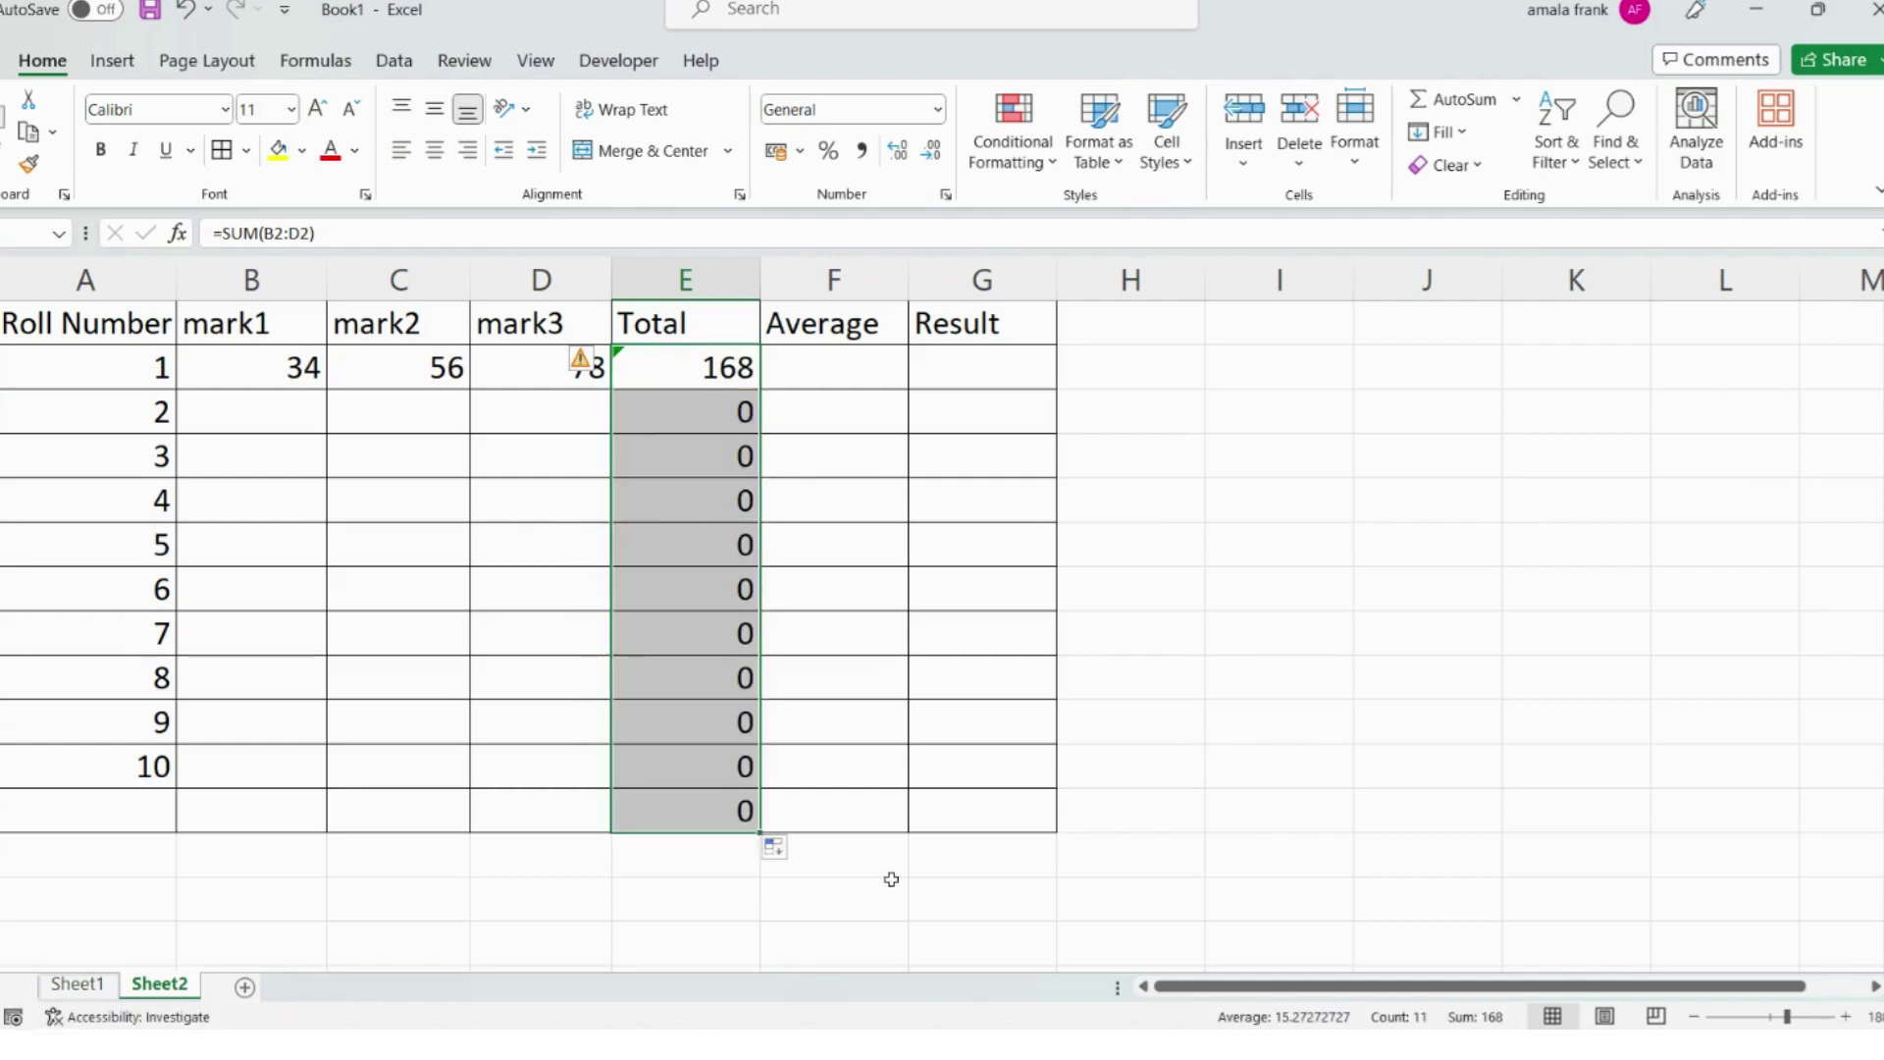
pyautogui.hotkey('ctrl', 'z')
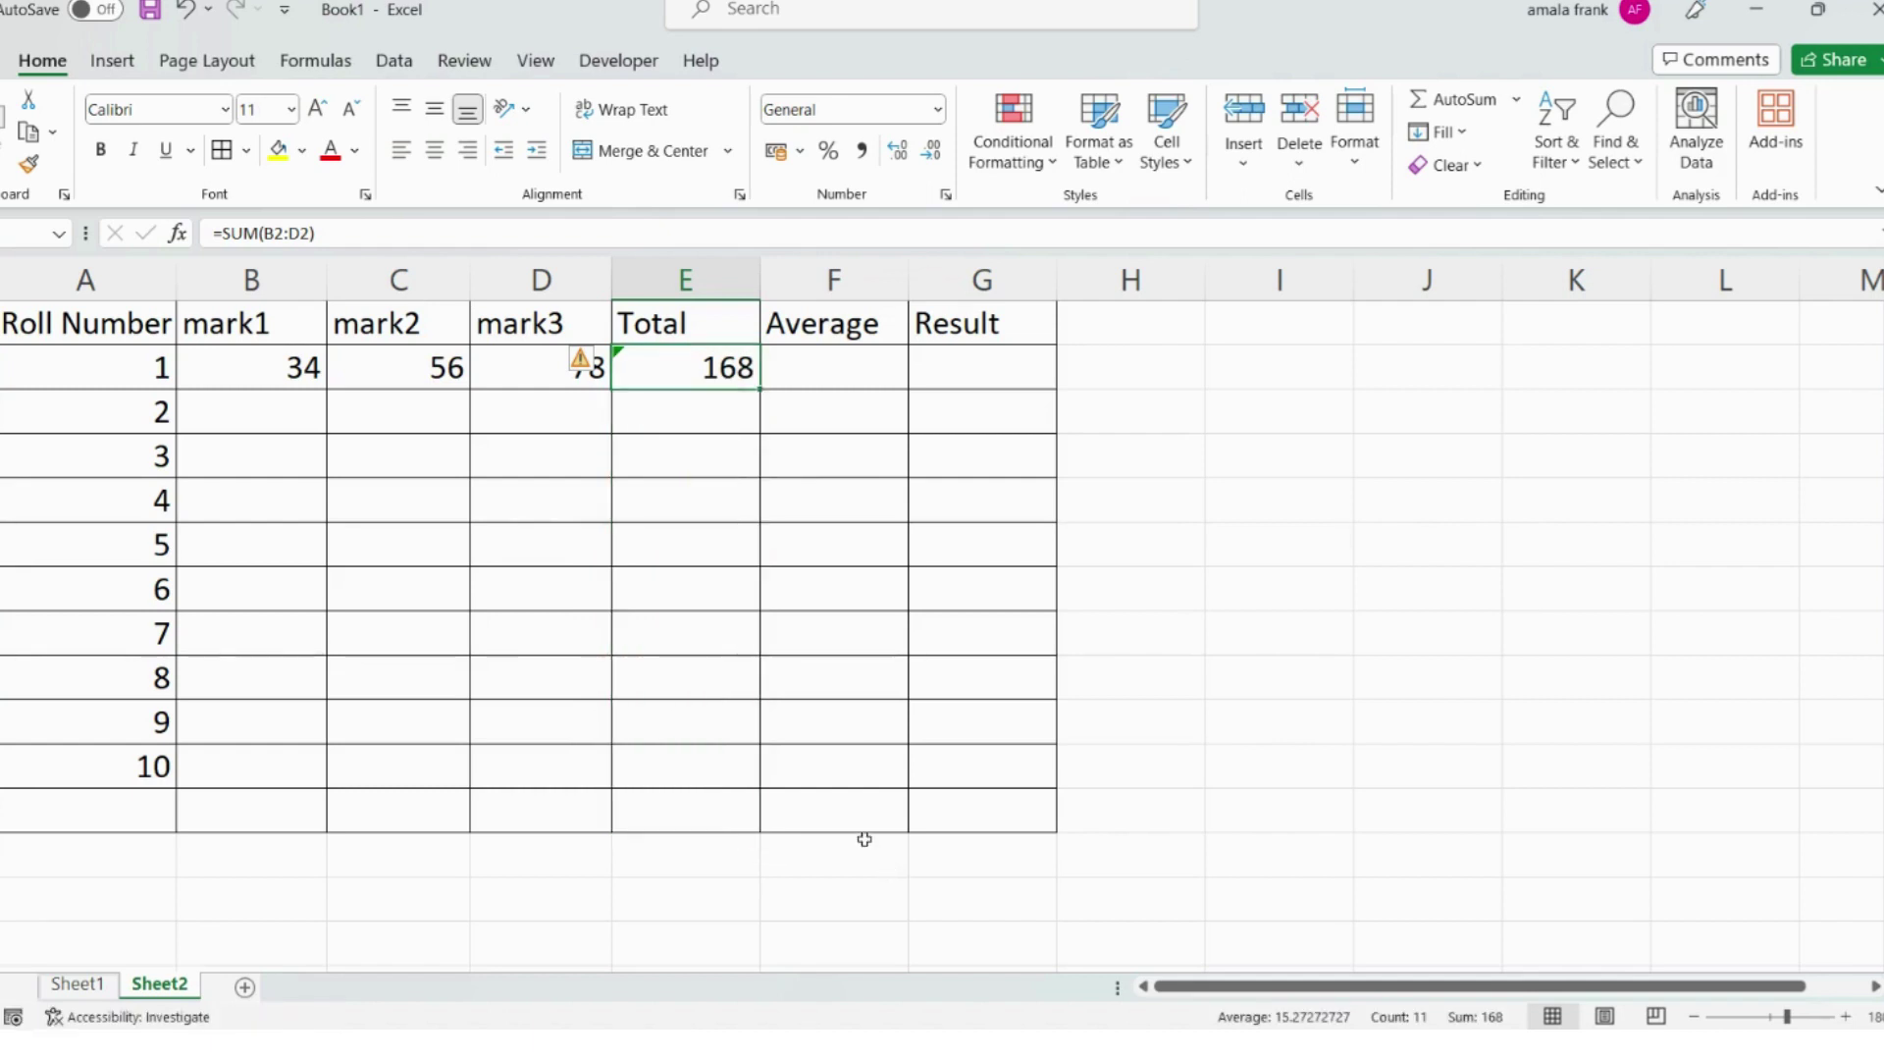
pyautogui.moveTo(766, 391); pyautogui.dragTo(756, 826)
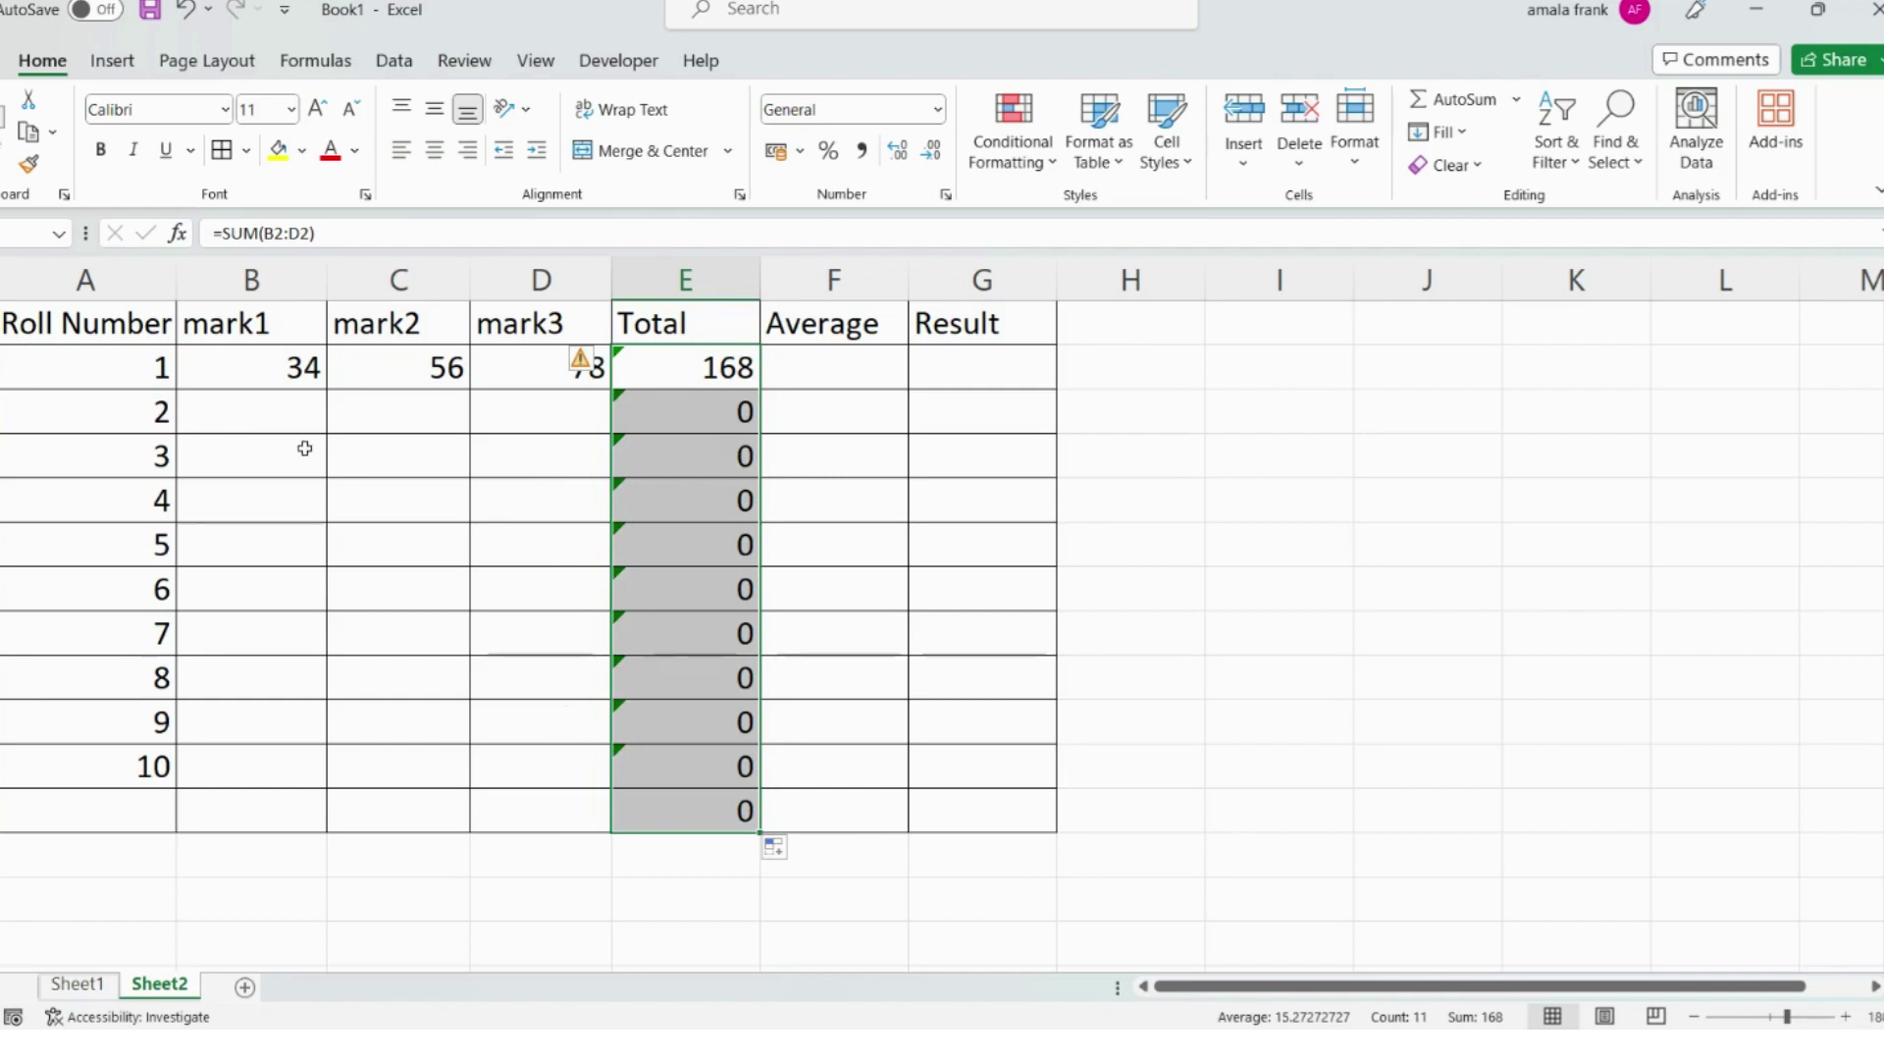
# Enter the marks 45, 56 and 78 for roll number 2 in cells B3 to D3.
pyautogui.click(243, 409)
pyautogui.write('45')
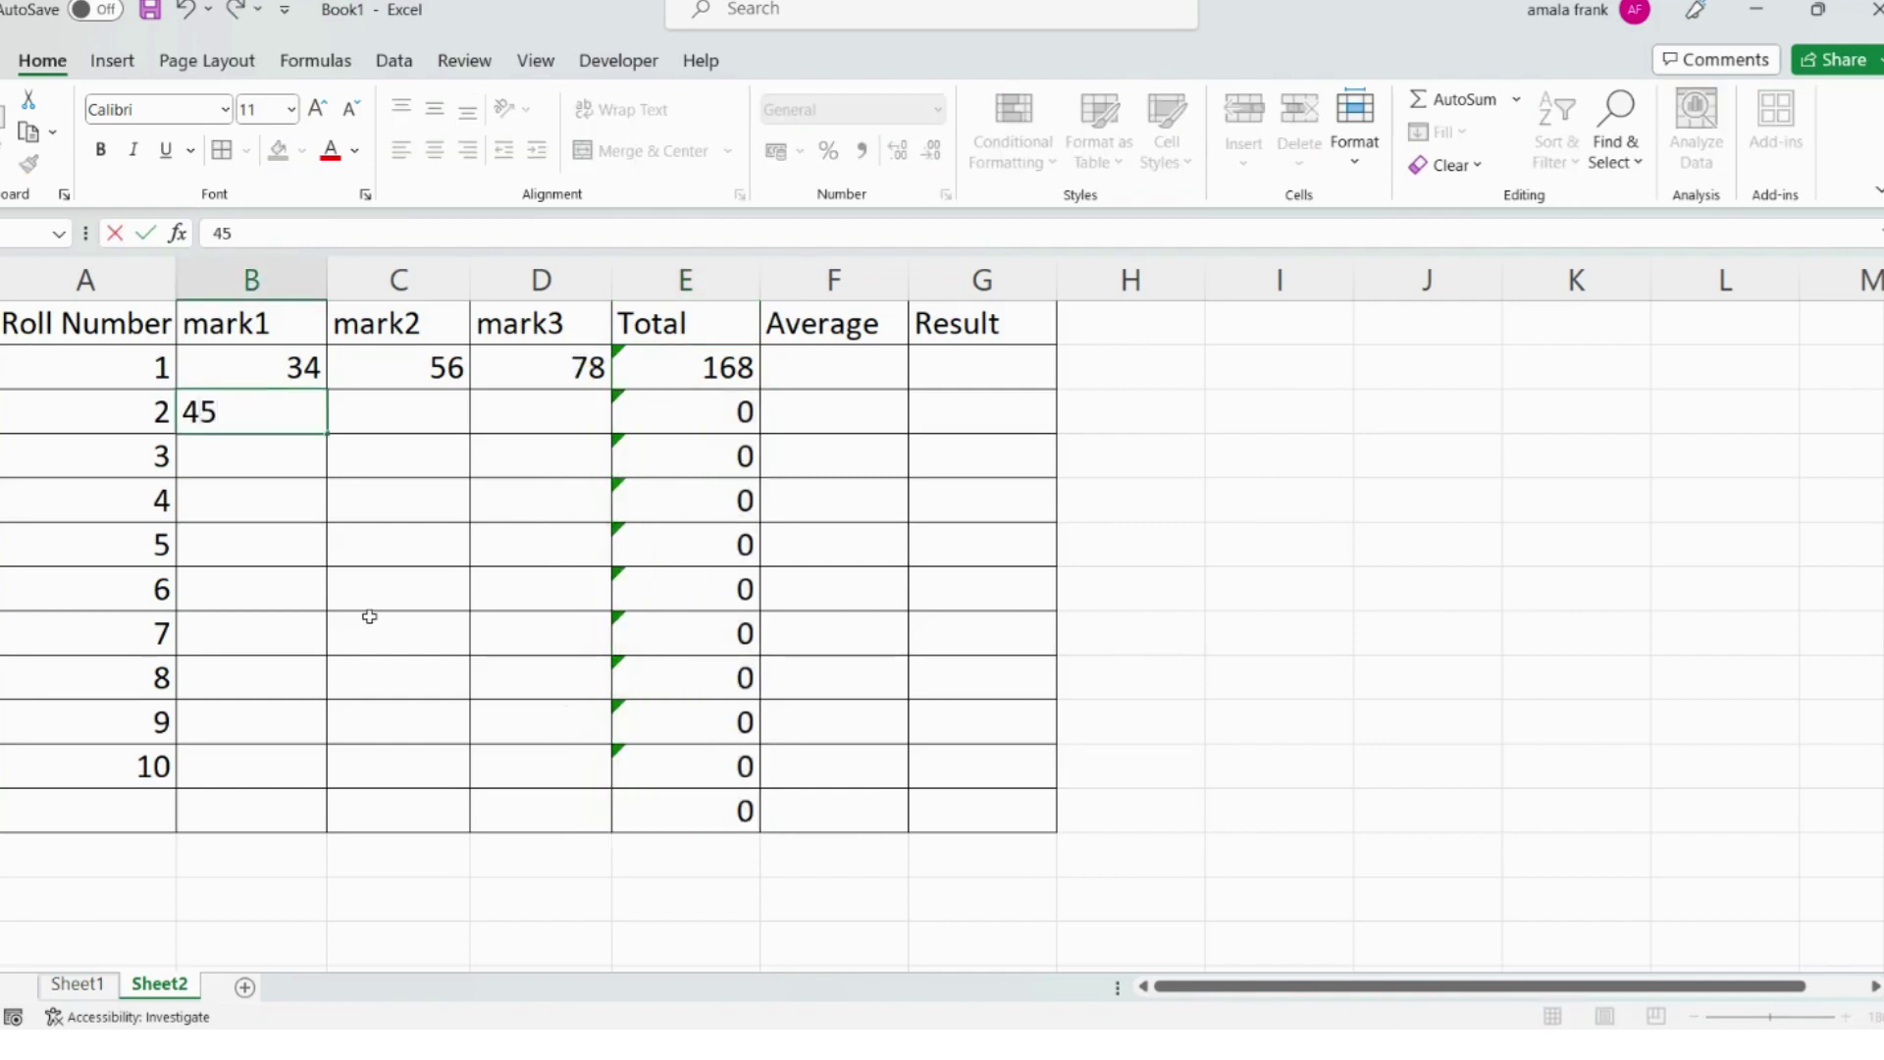
pyautogui.press('Tab')
pyautogui.write('56')
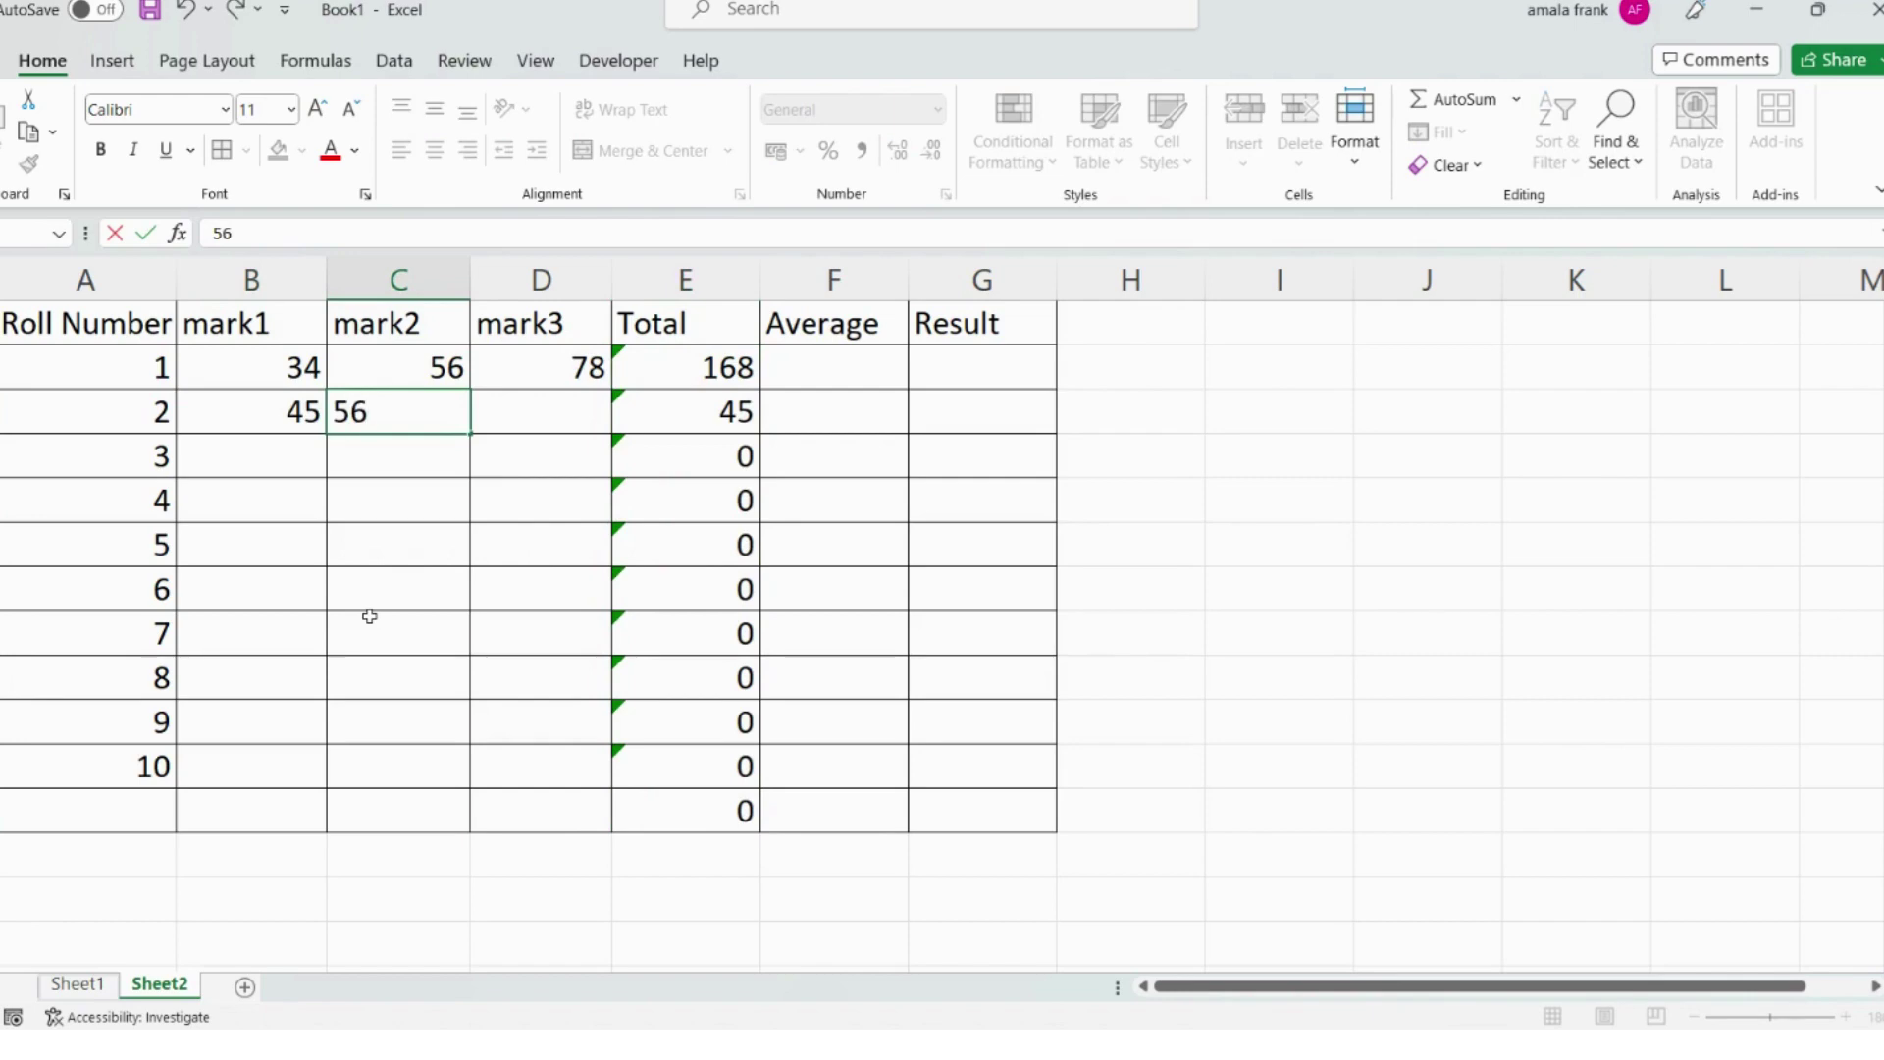
pyautogui.press('Tab')
pyautogui.write('78')
pyautogui.press('Return')
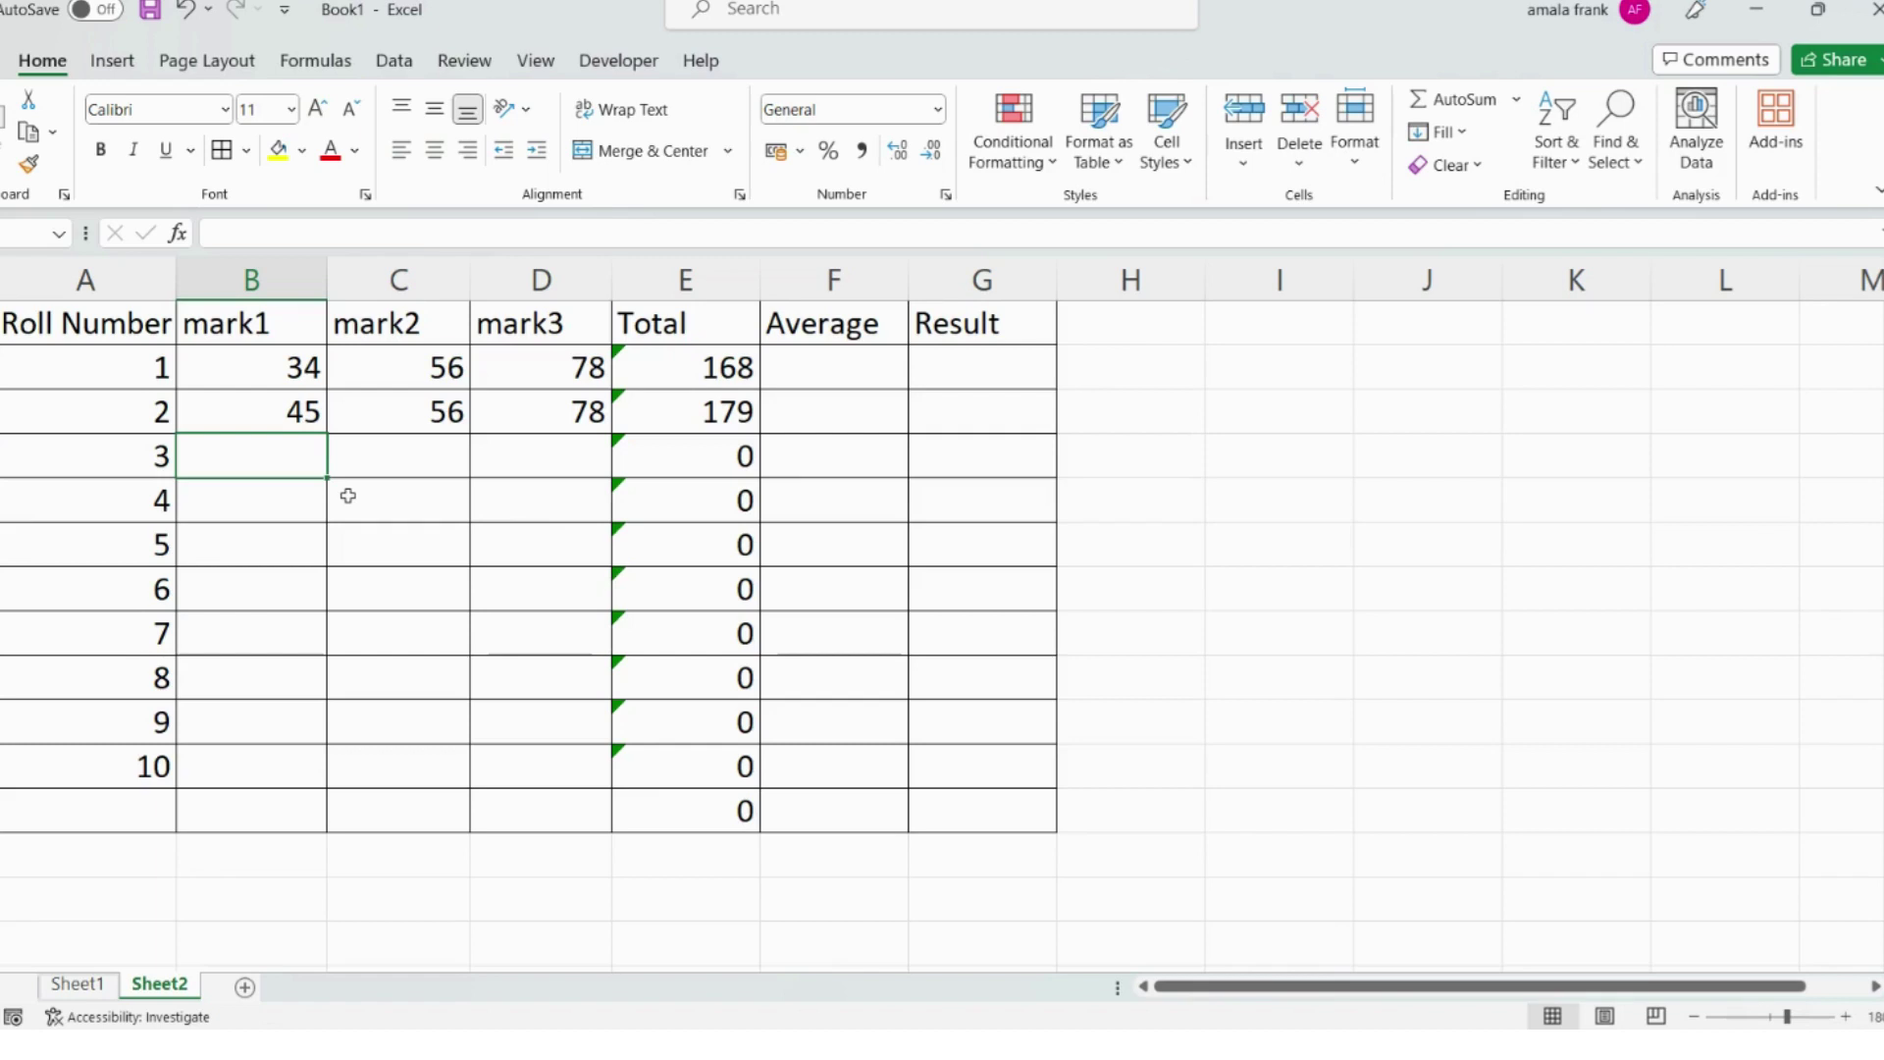
# Fill the total formula from E2 down again, ending at the row of roll number 10.
pyautogui.click(743, 367)
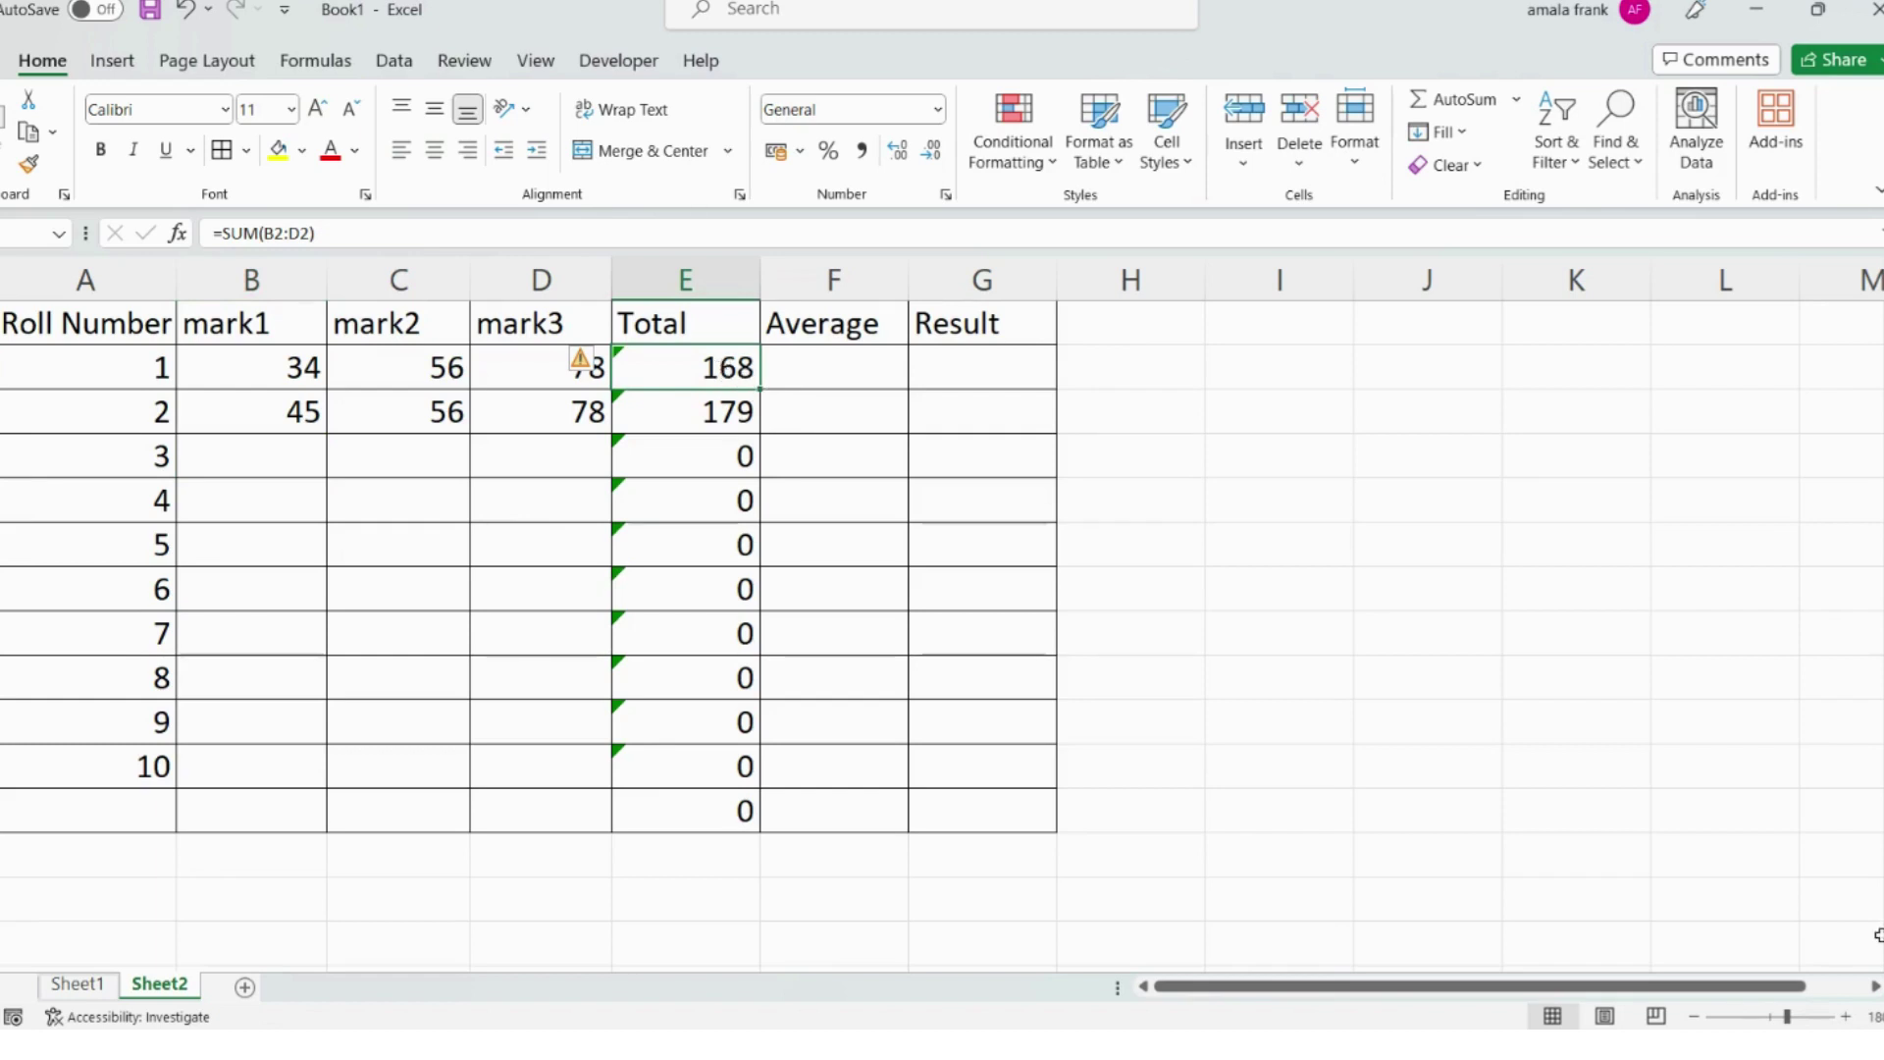
pyautogui.click(1846, 1017)
pyautogui.click(1846, 1016)
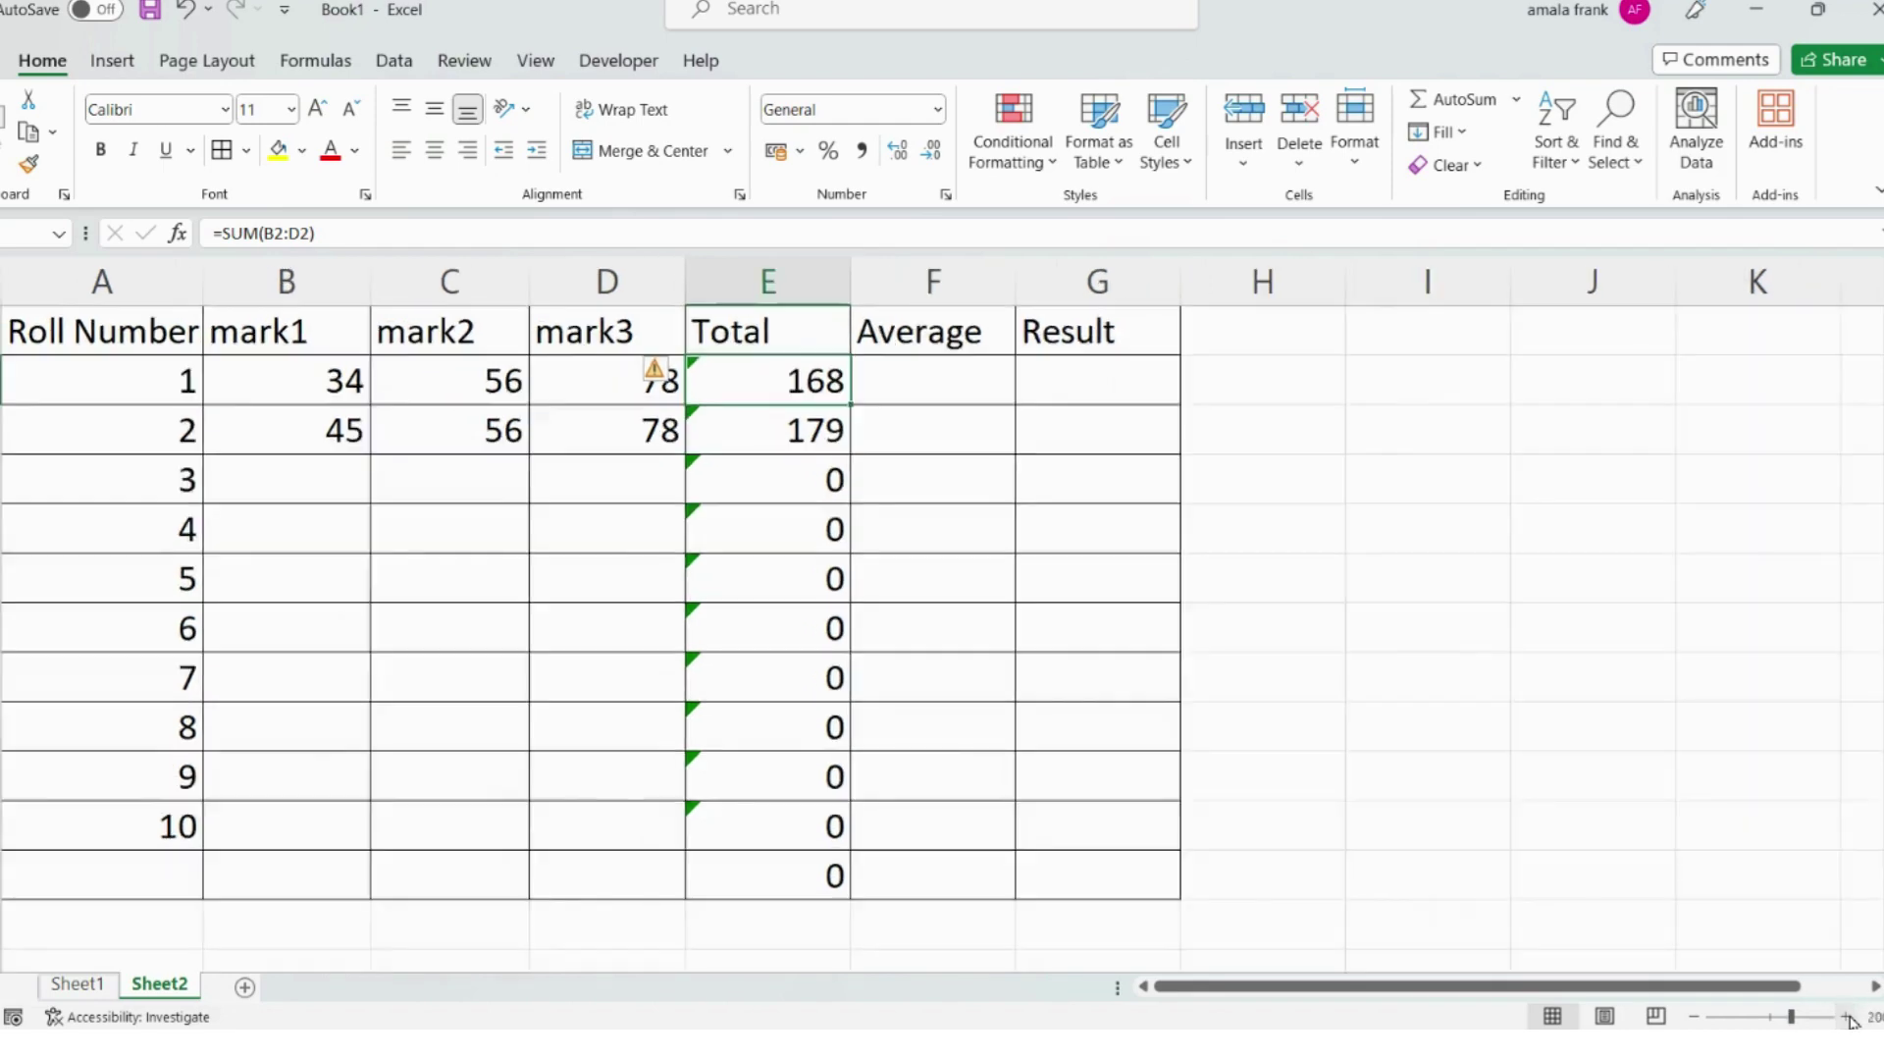
pyautogui.click(1847, 1016)
pyautogui.click(1846, 1017)
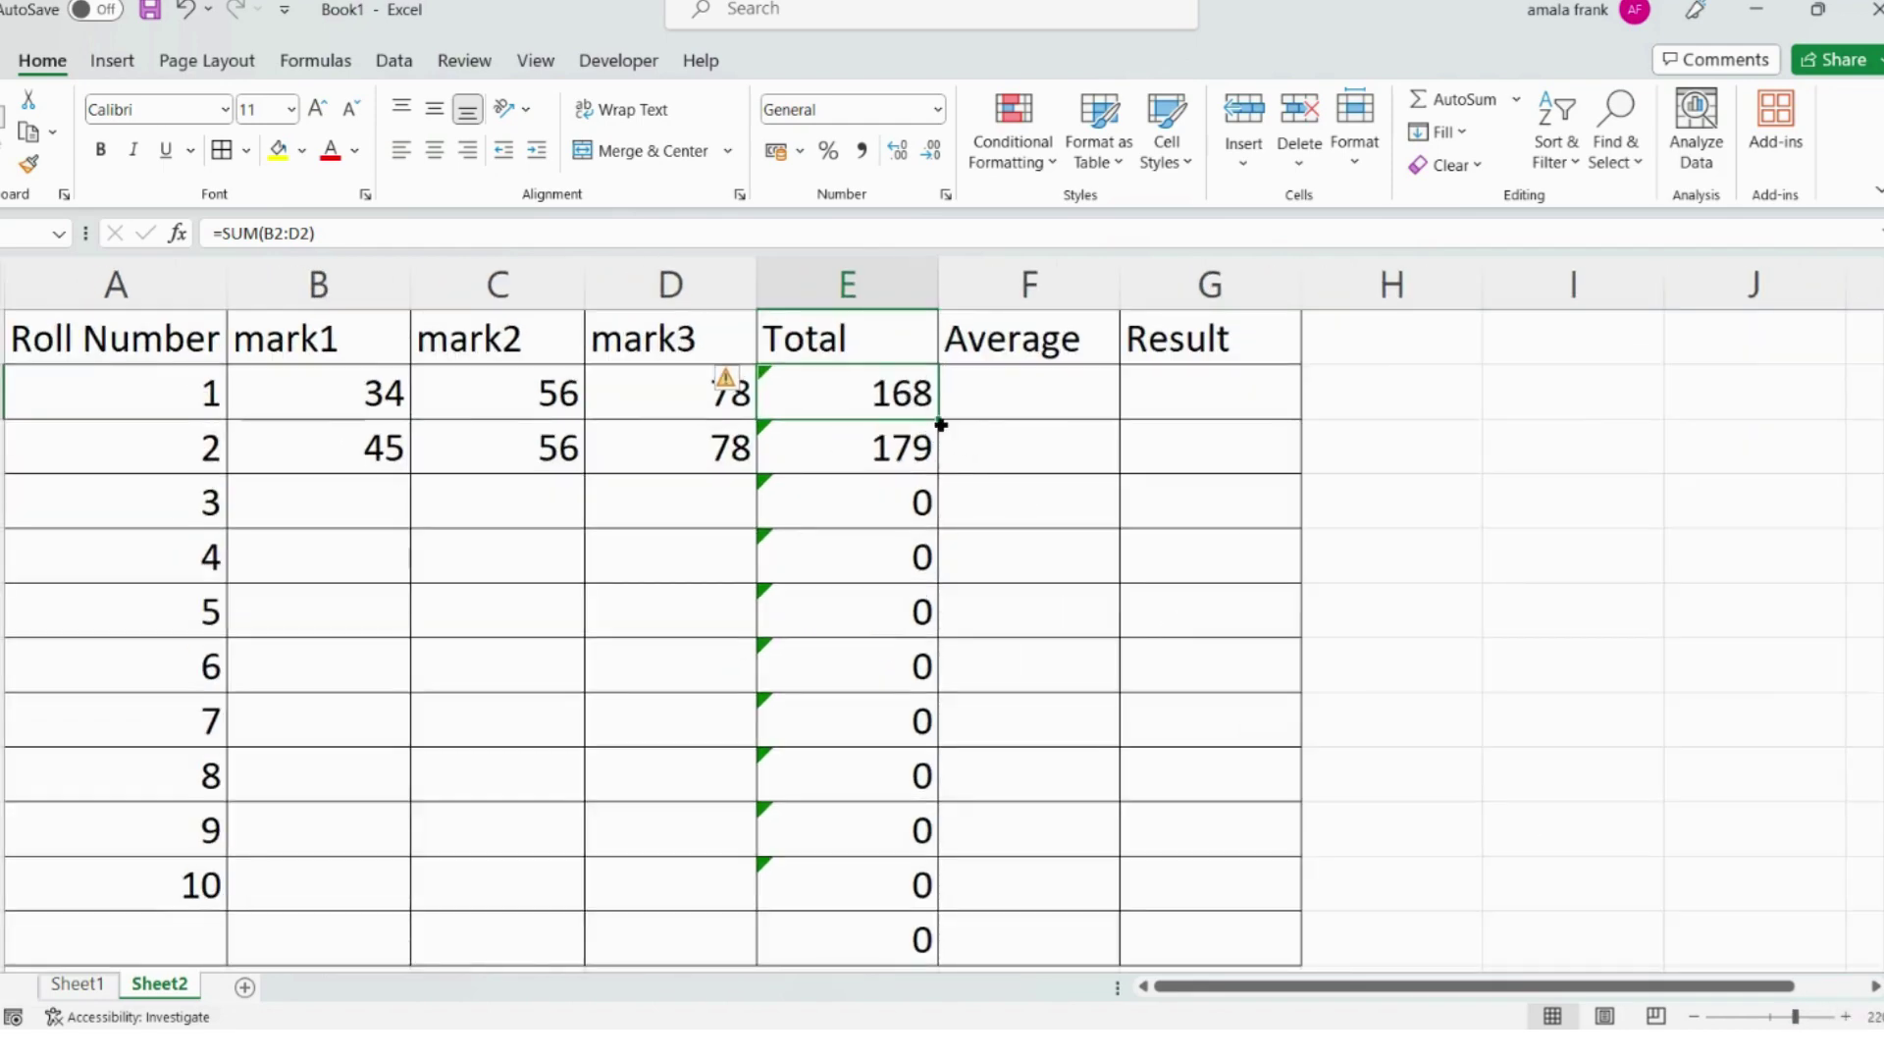
pyautogui.click(863, 460)
pyautogui.click(867, 378)
pyautogui.moveTo(942, 416); pyautogui.dragTo(945, 911)
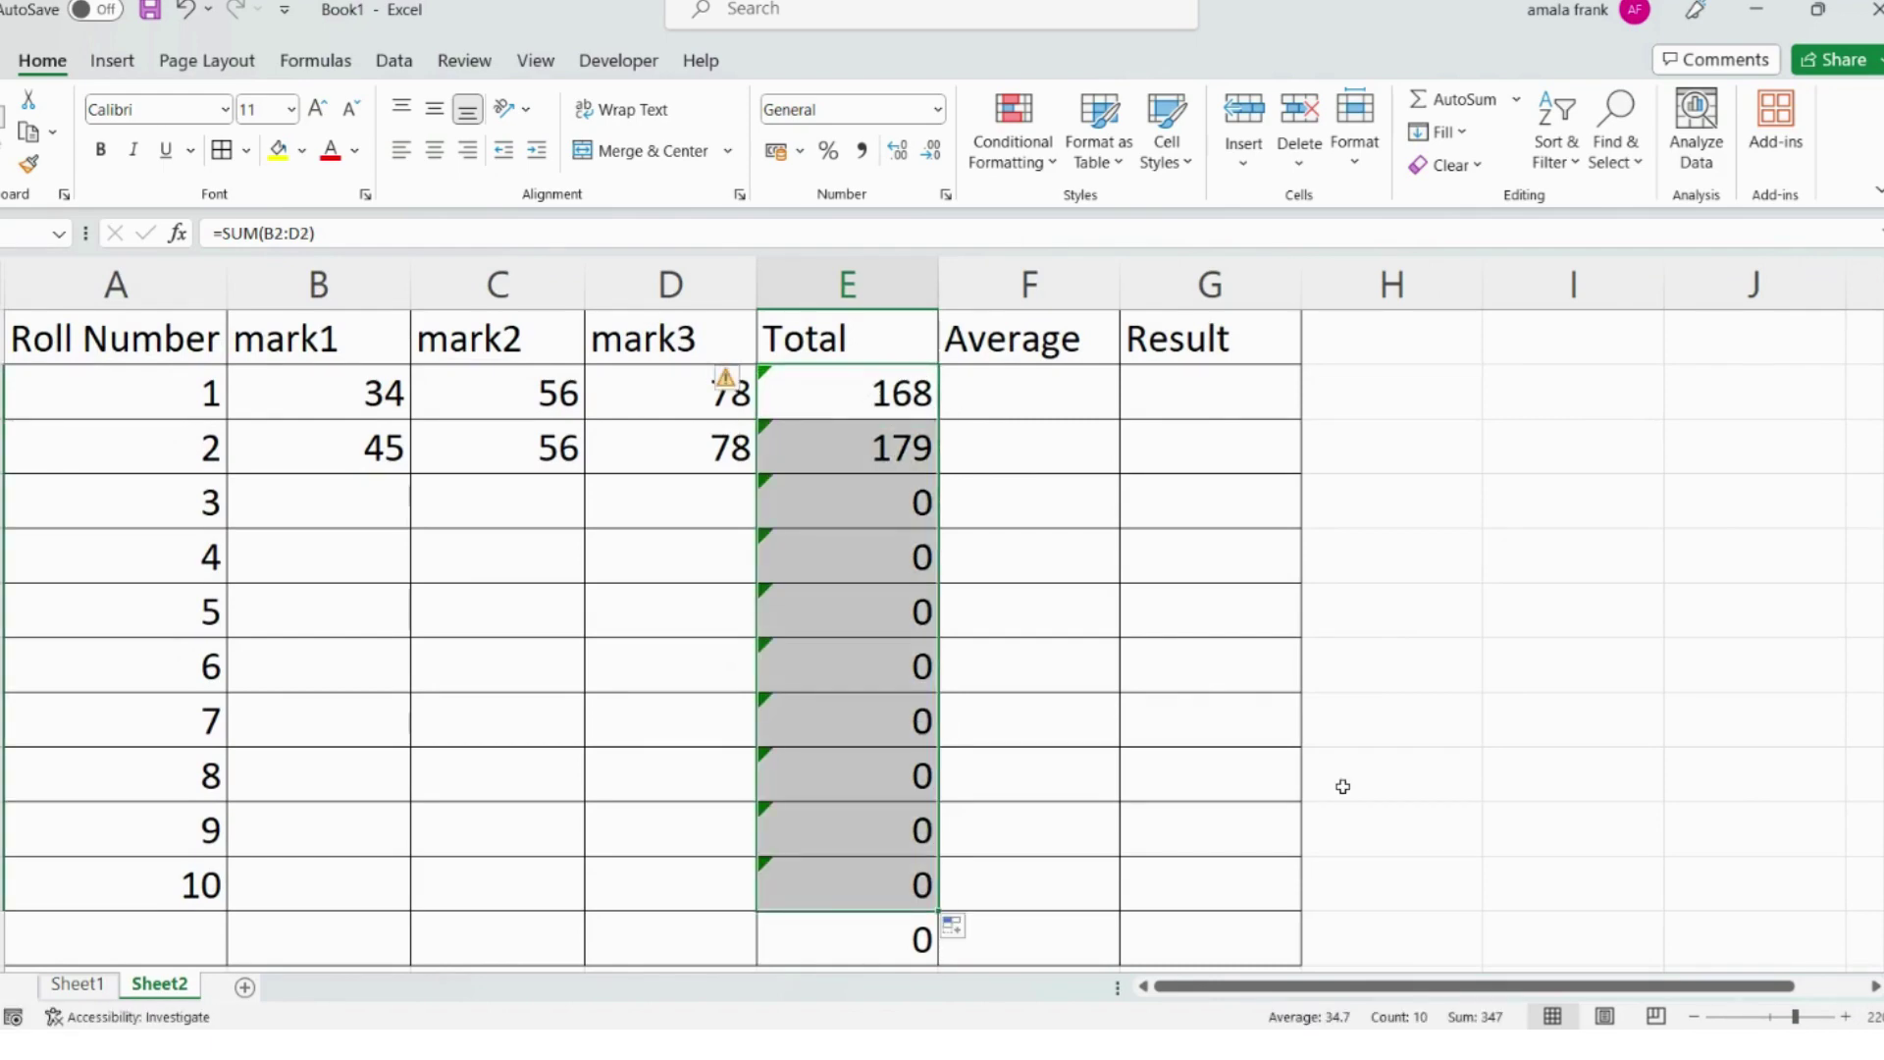
# Examine the total formulas in E3 and E2 and the mark cells that E2 references.
pyautogui.click(895, 442)
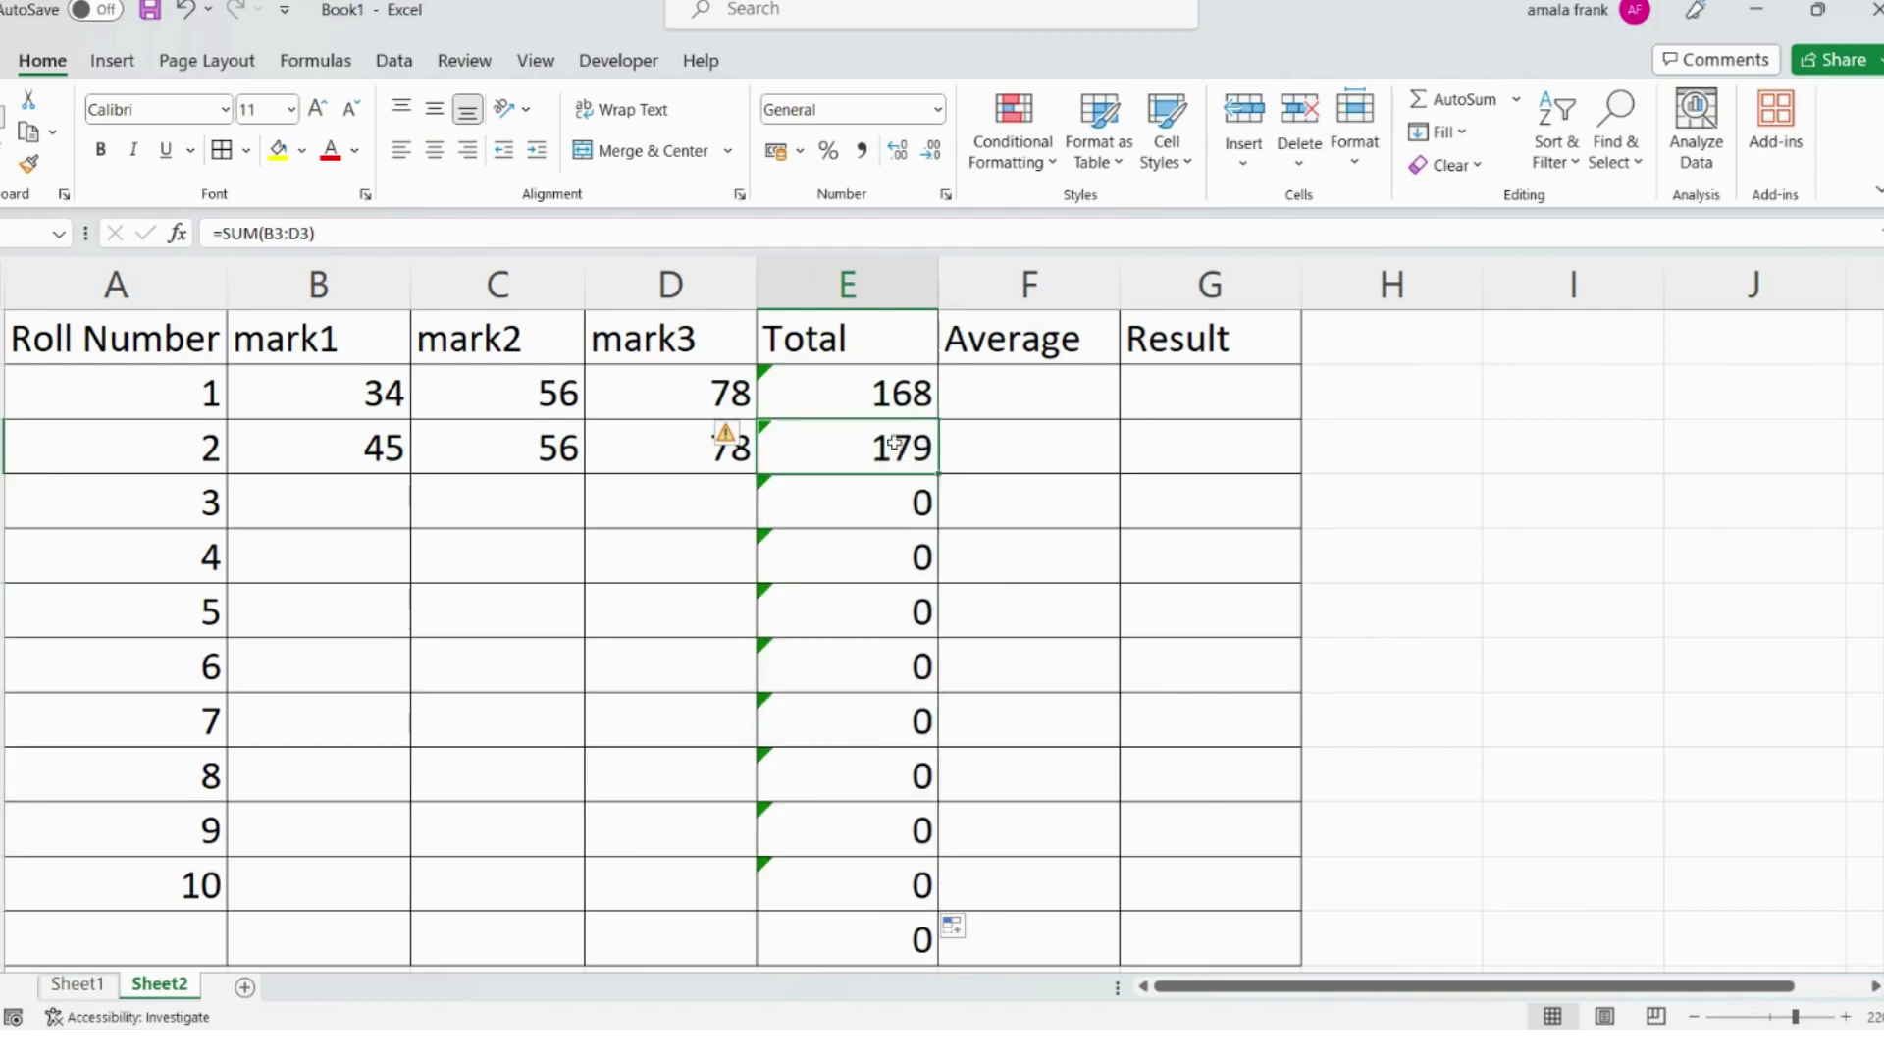
pyautogui.click(871, 393)
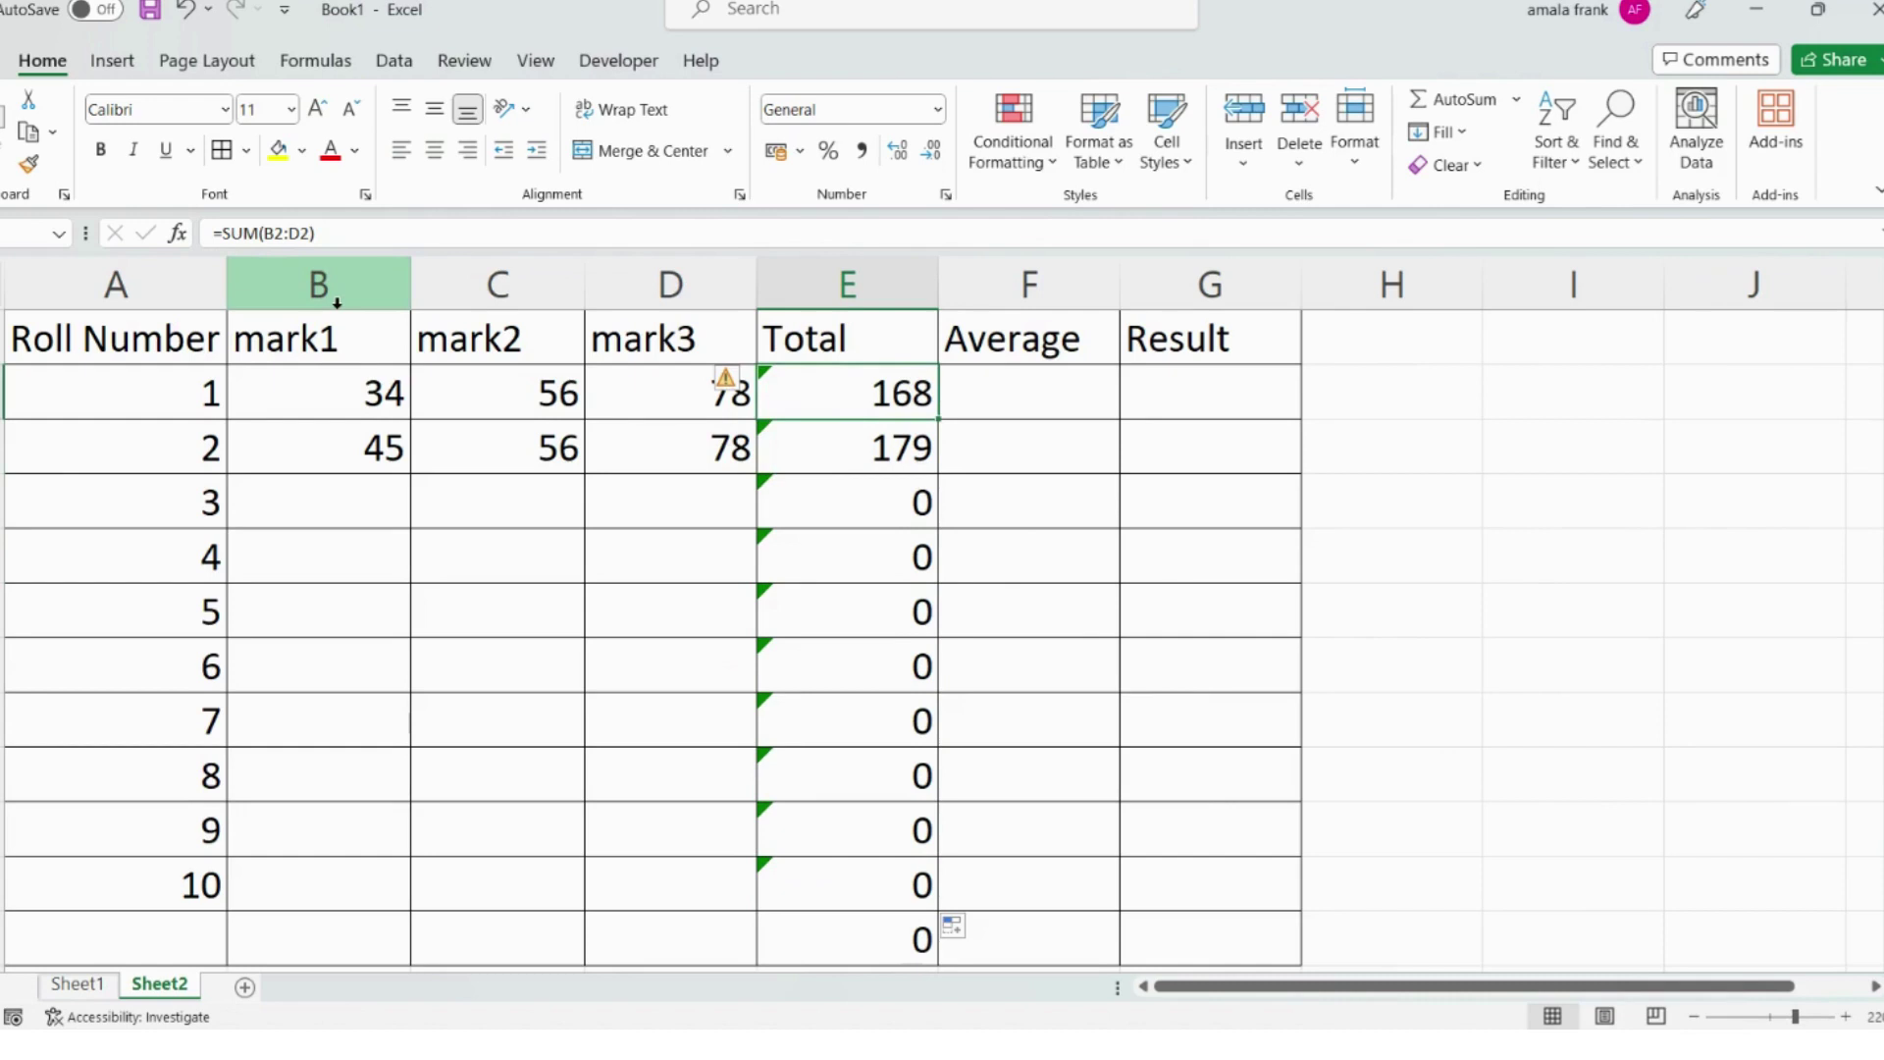
pyautogui.press('F2')
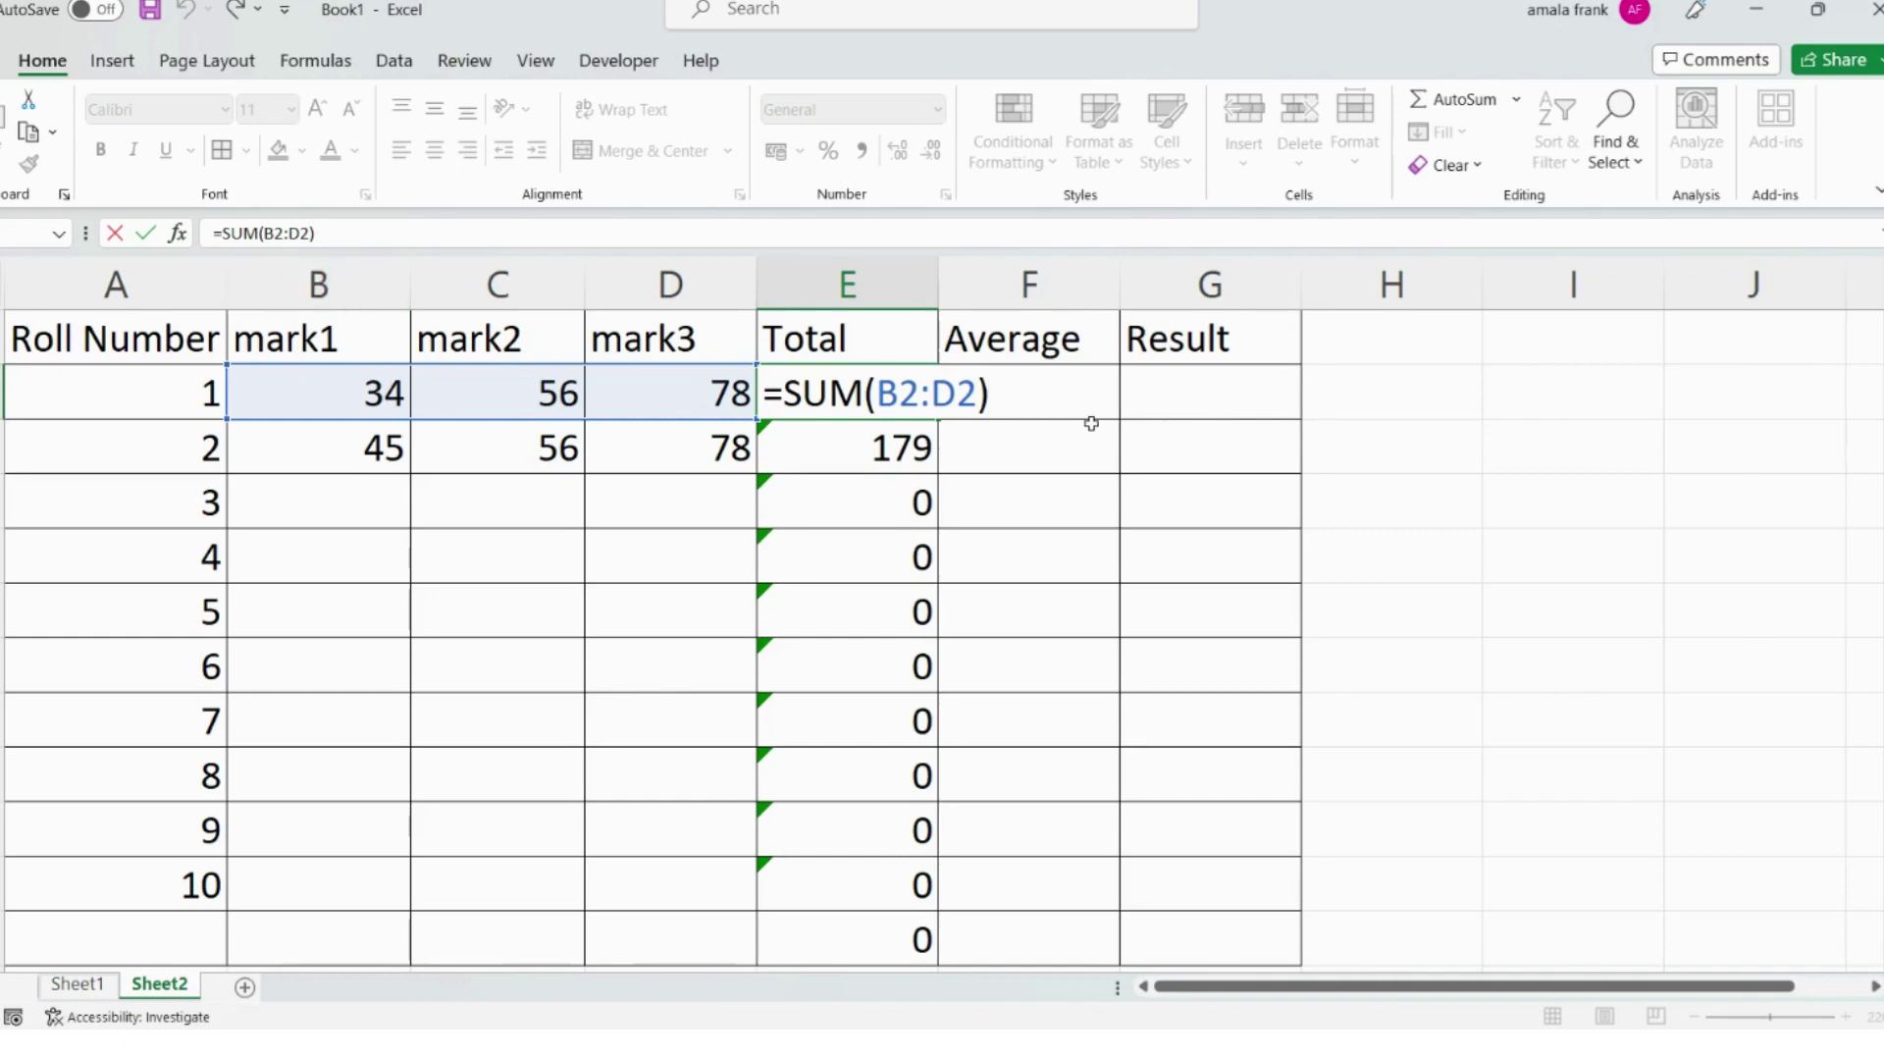
pyautogui.press('Return')
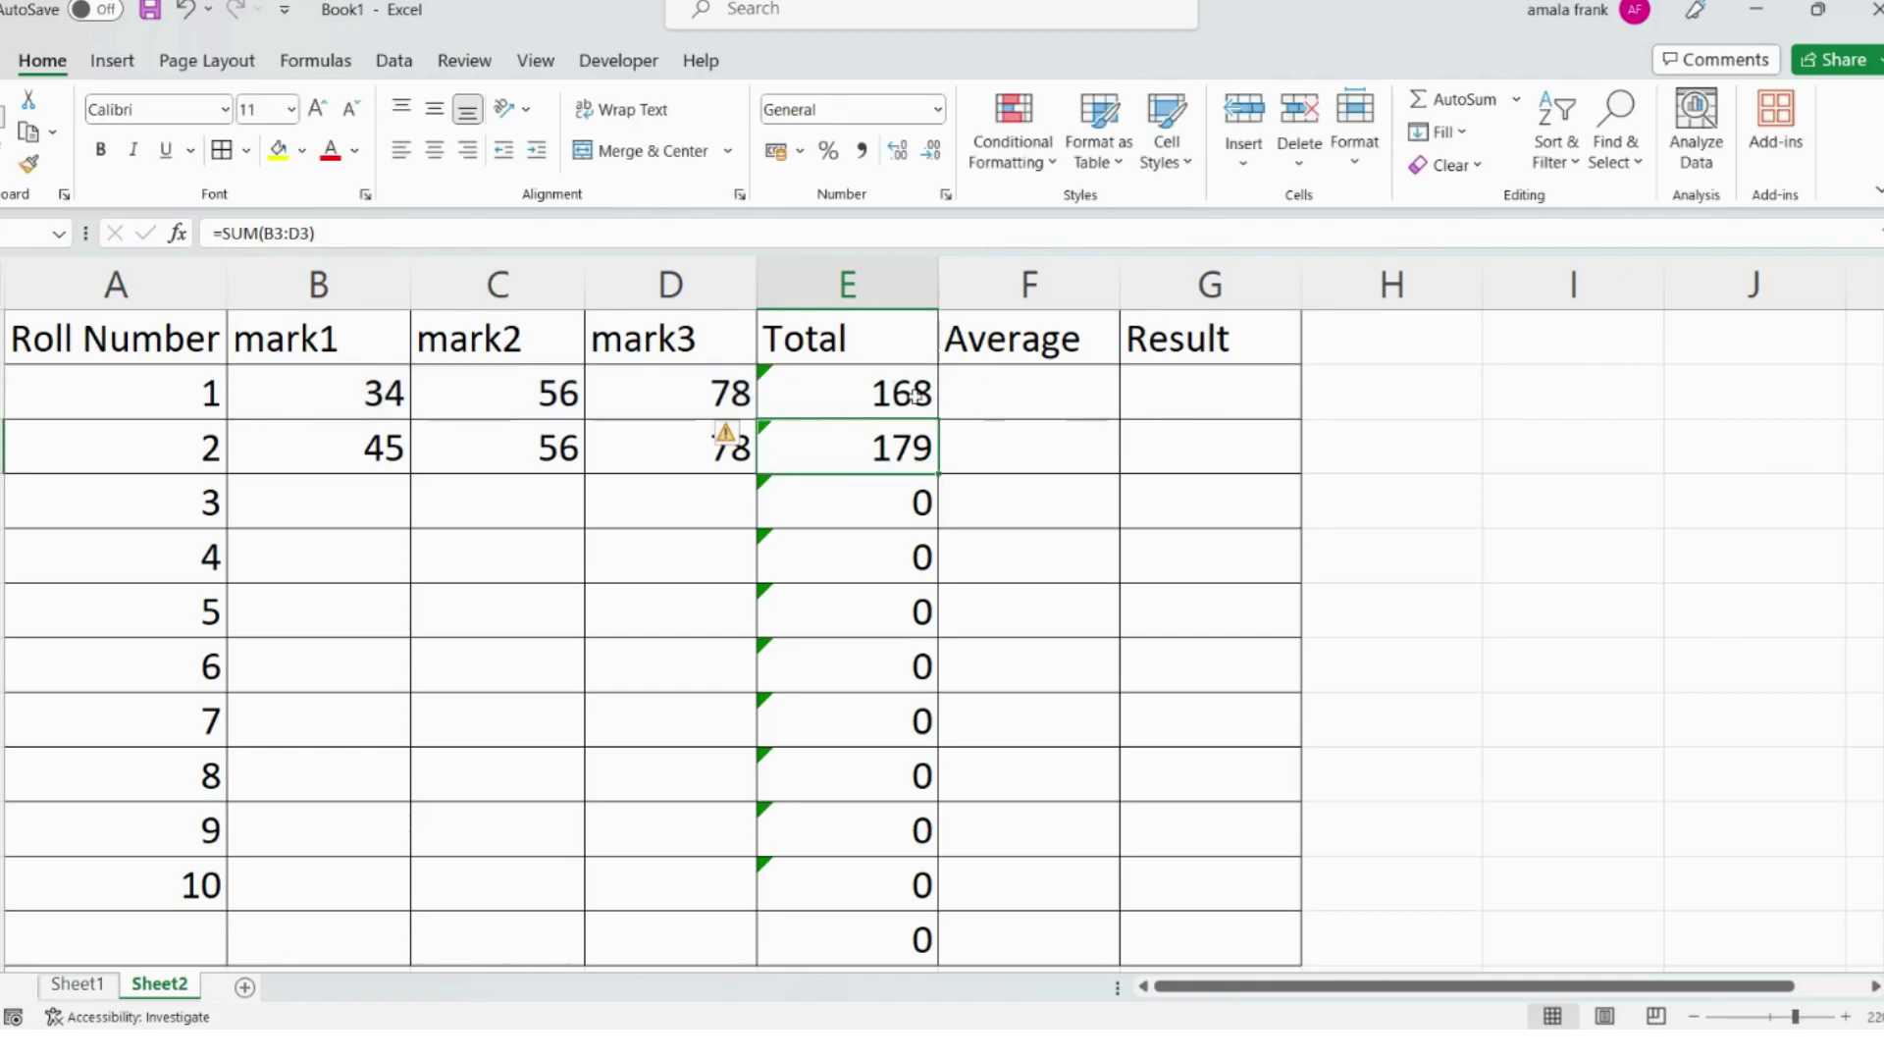
# Copy the E2 total formula down to E3 and examine the cell references in E3.
pyautogui.press('Up')
pyautogui.moveTo(943, 420); pyautogui.dragTo(942, 473)
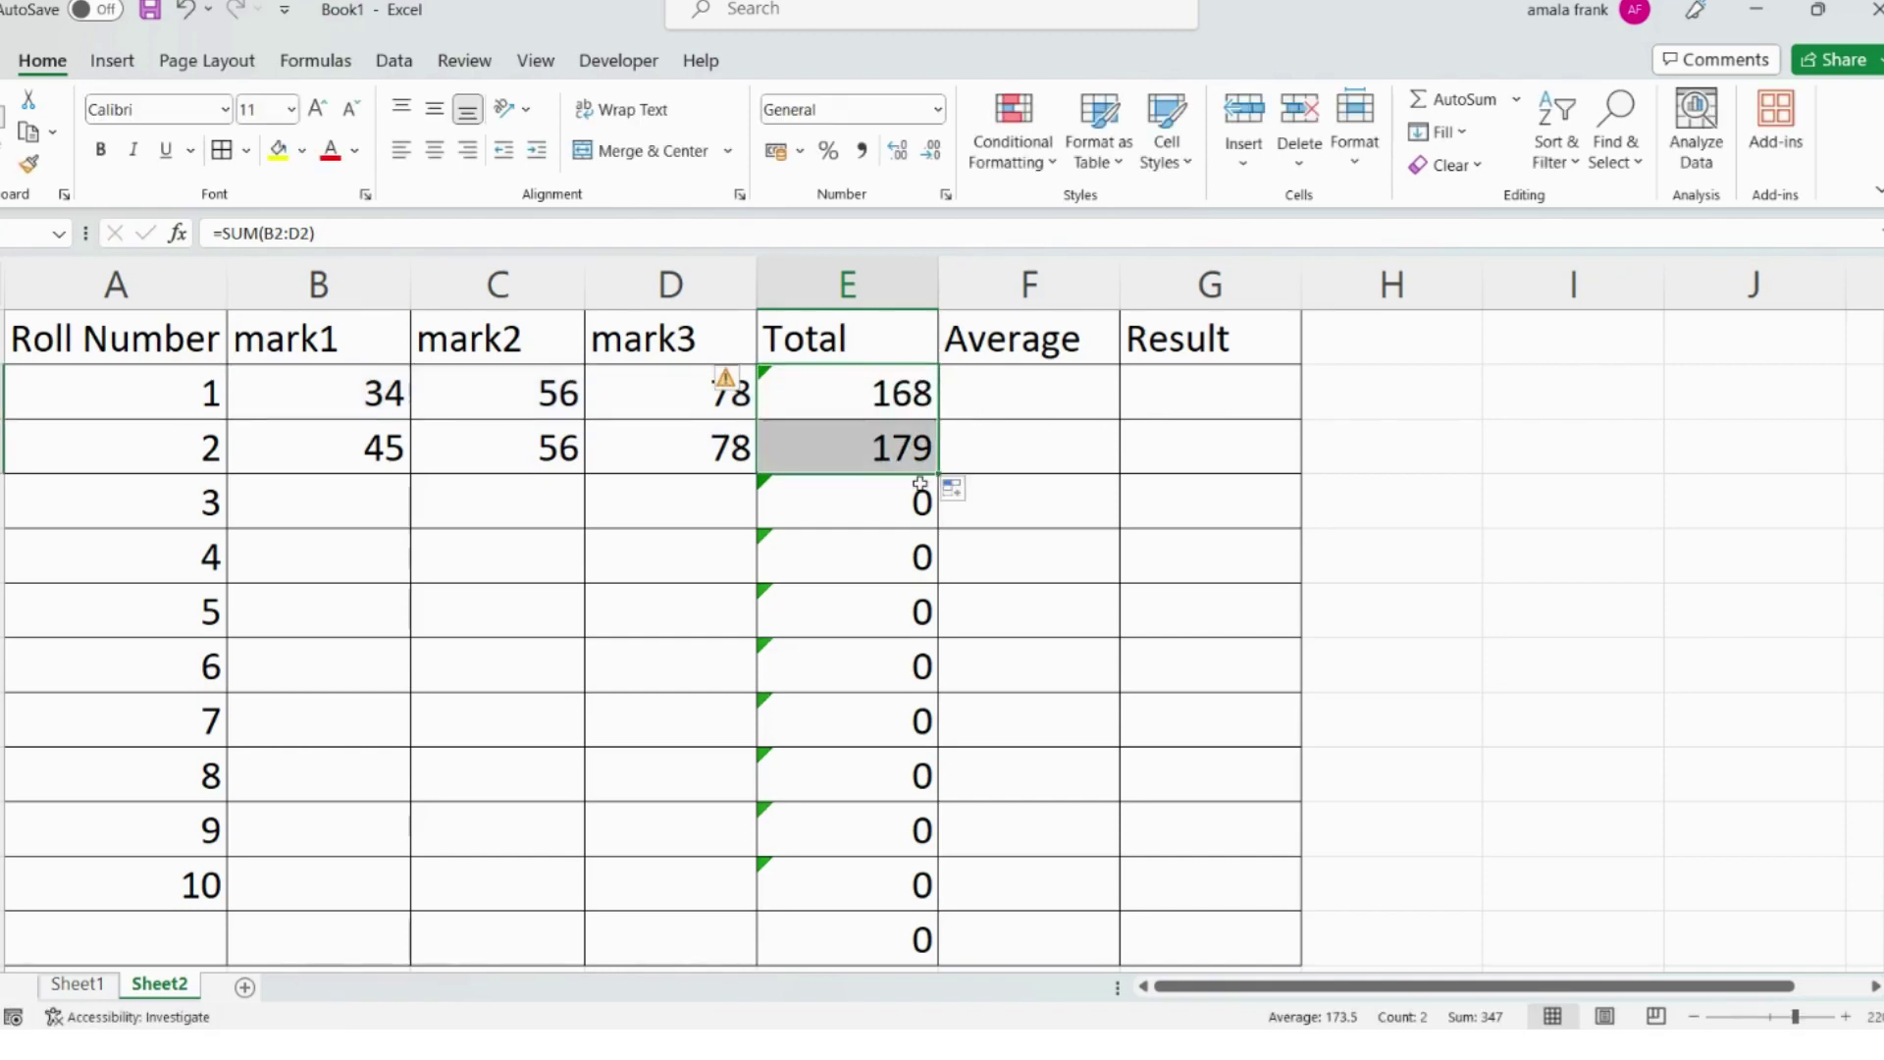
pyautogui.click(875, 443)
pyautogui.doubleClick(875, 444)
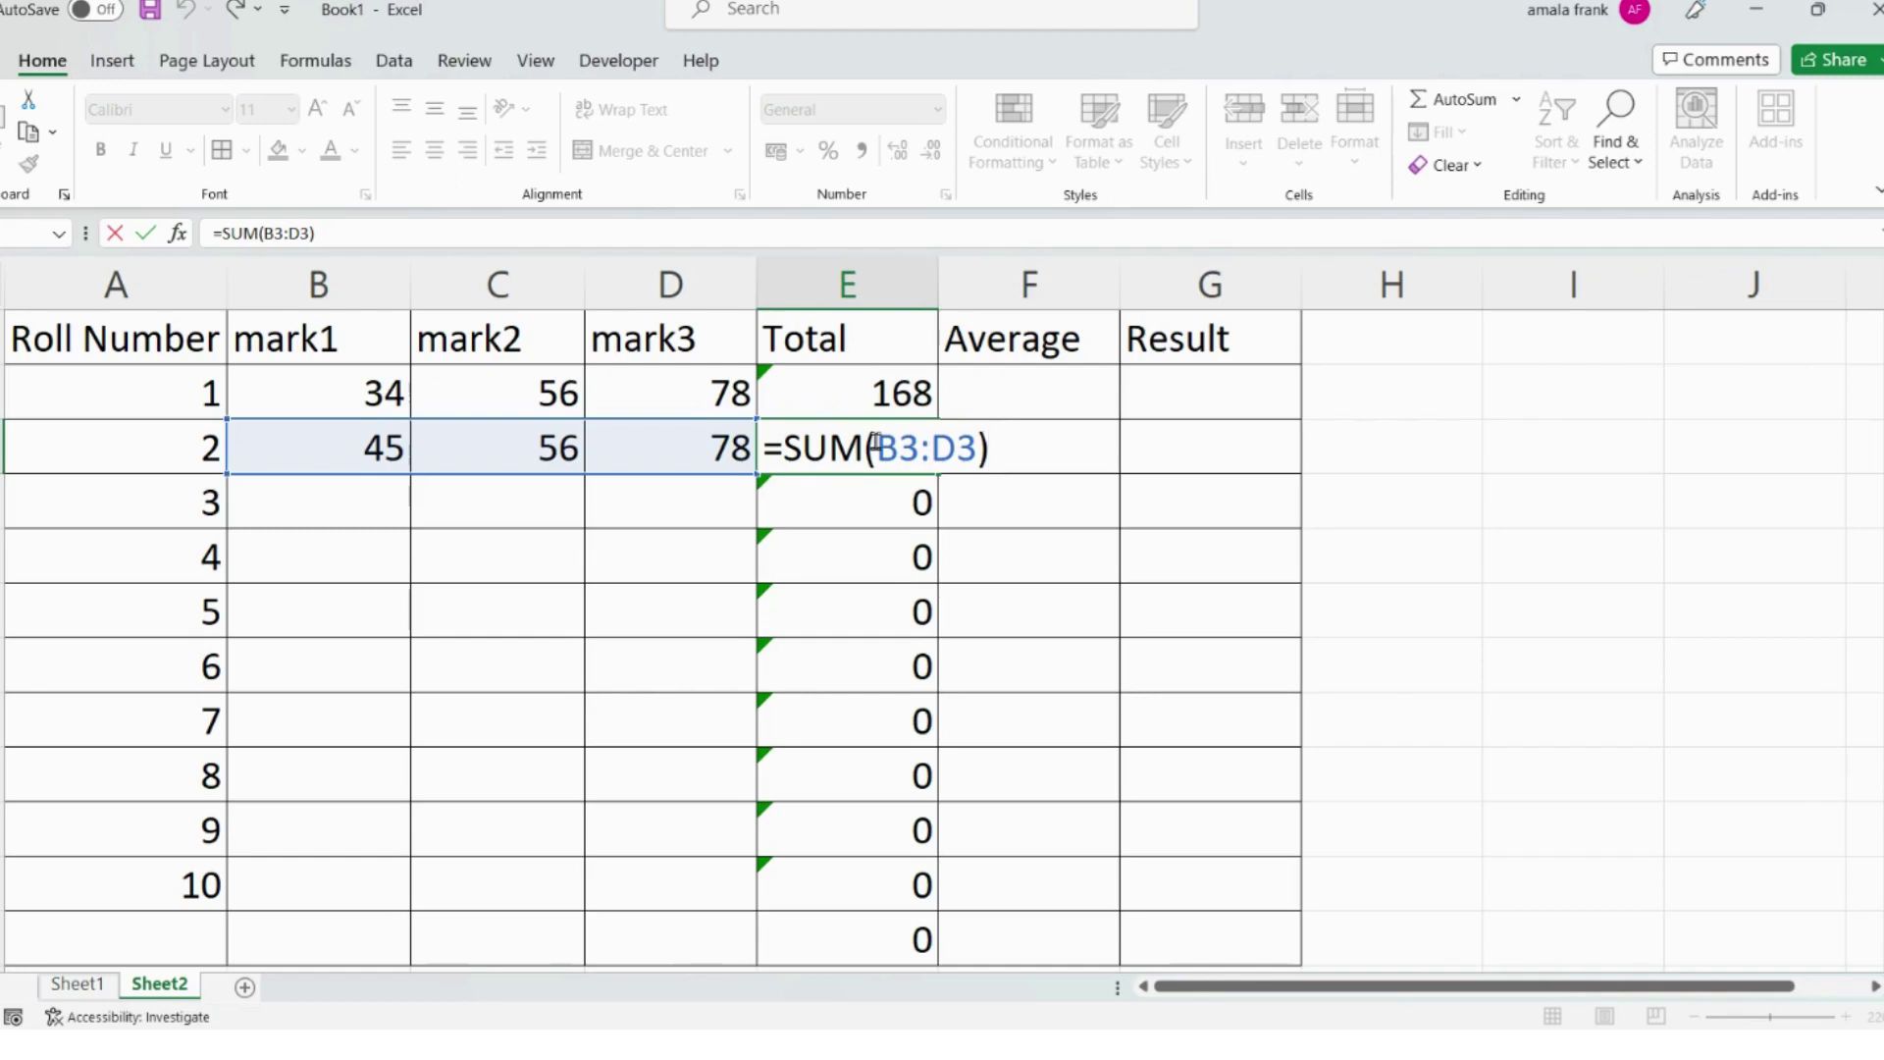
pyautogui.press('Return')
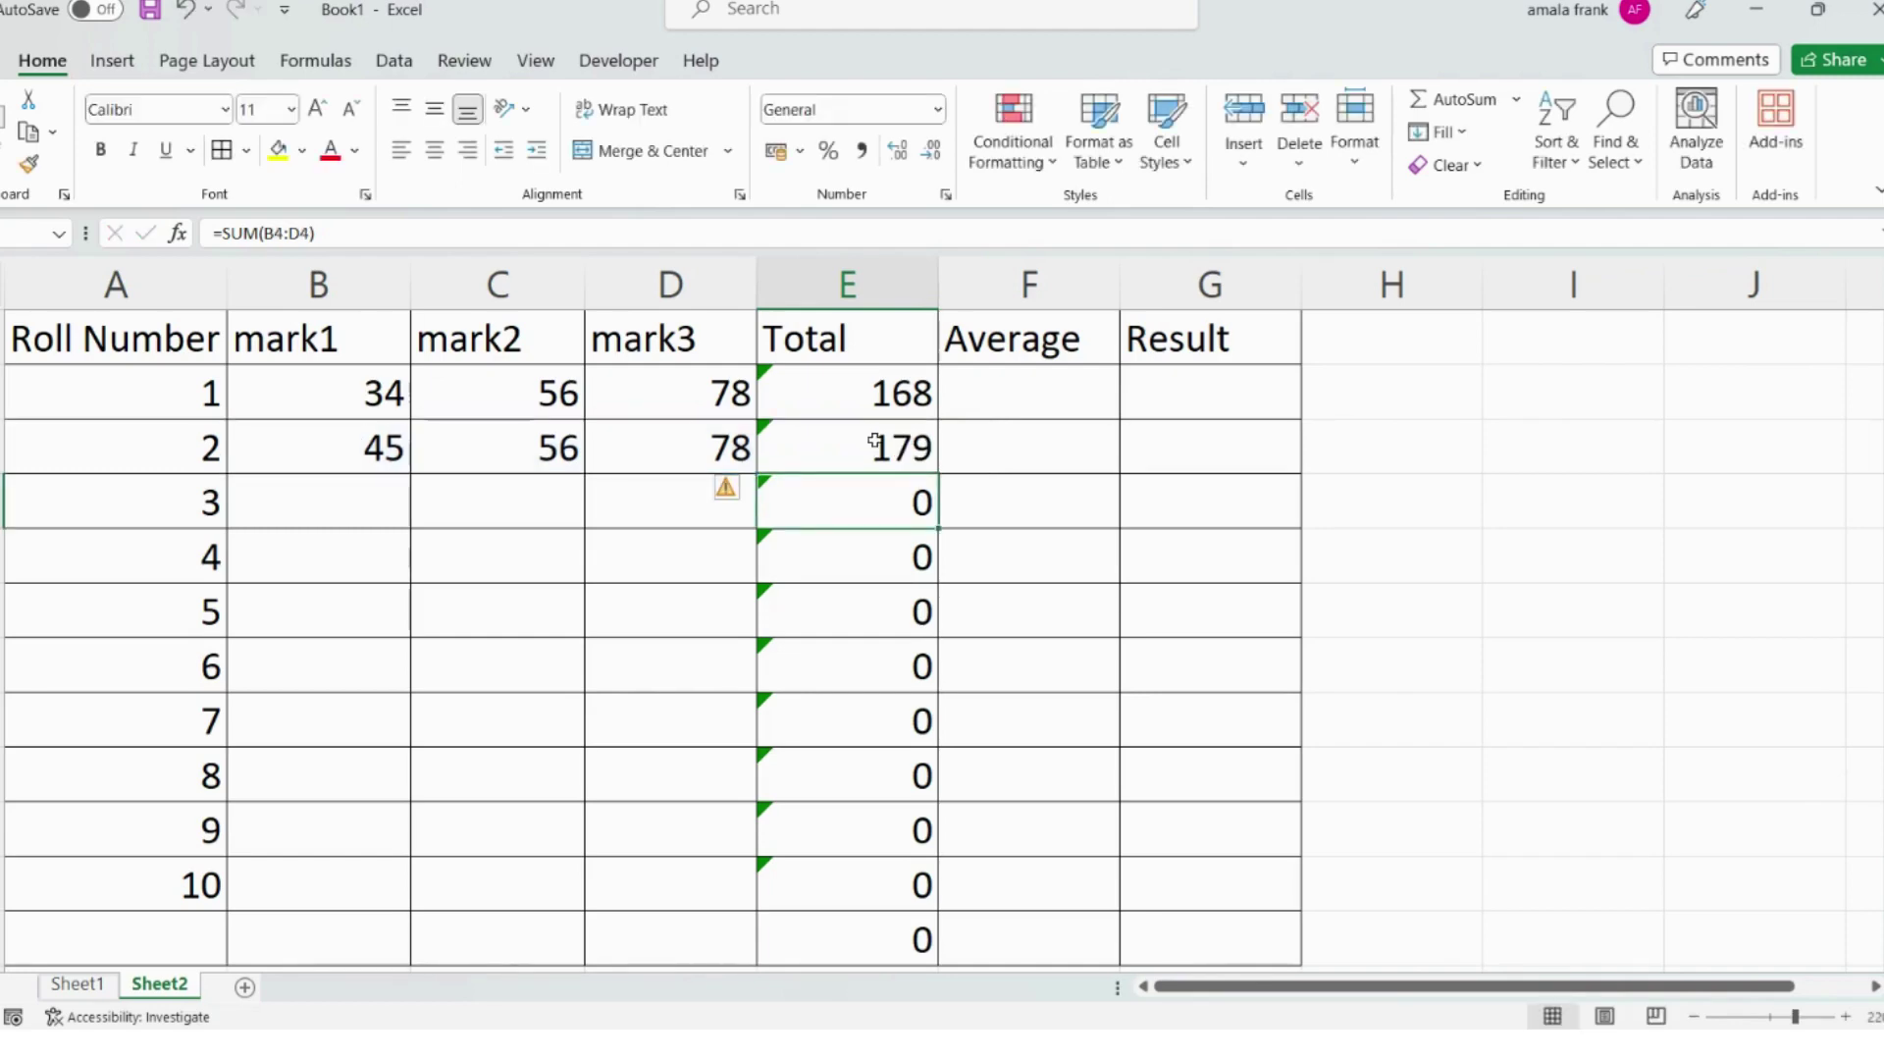
# Add the heading Com in H1 and enter the common value 10 below it in H2.
pyautogui.click(914, 383)
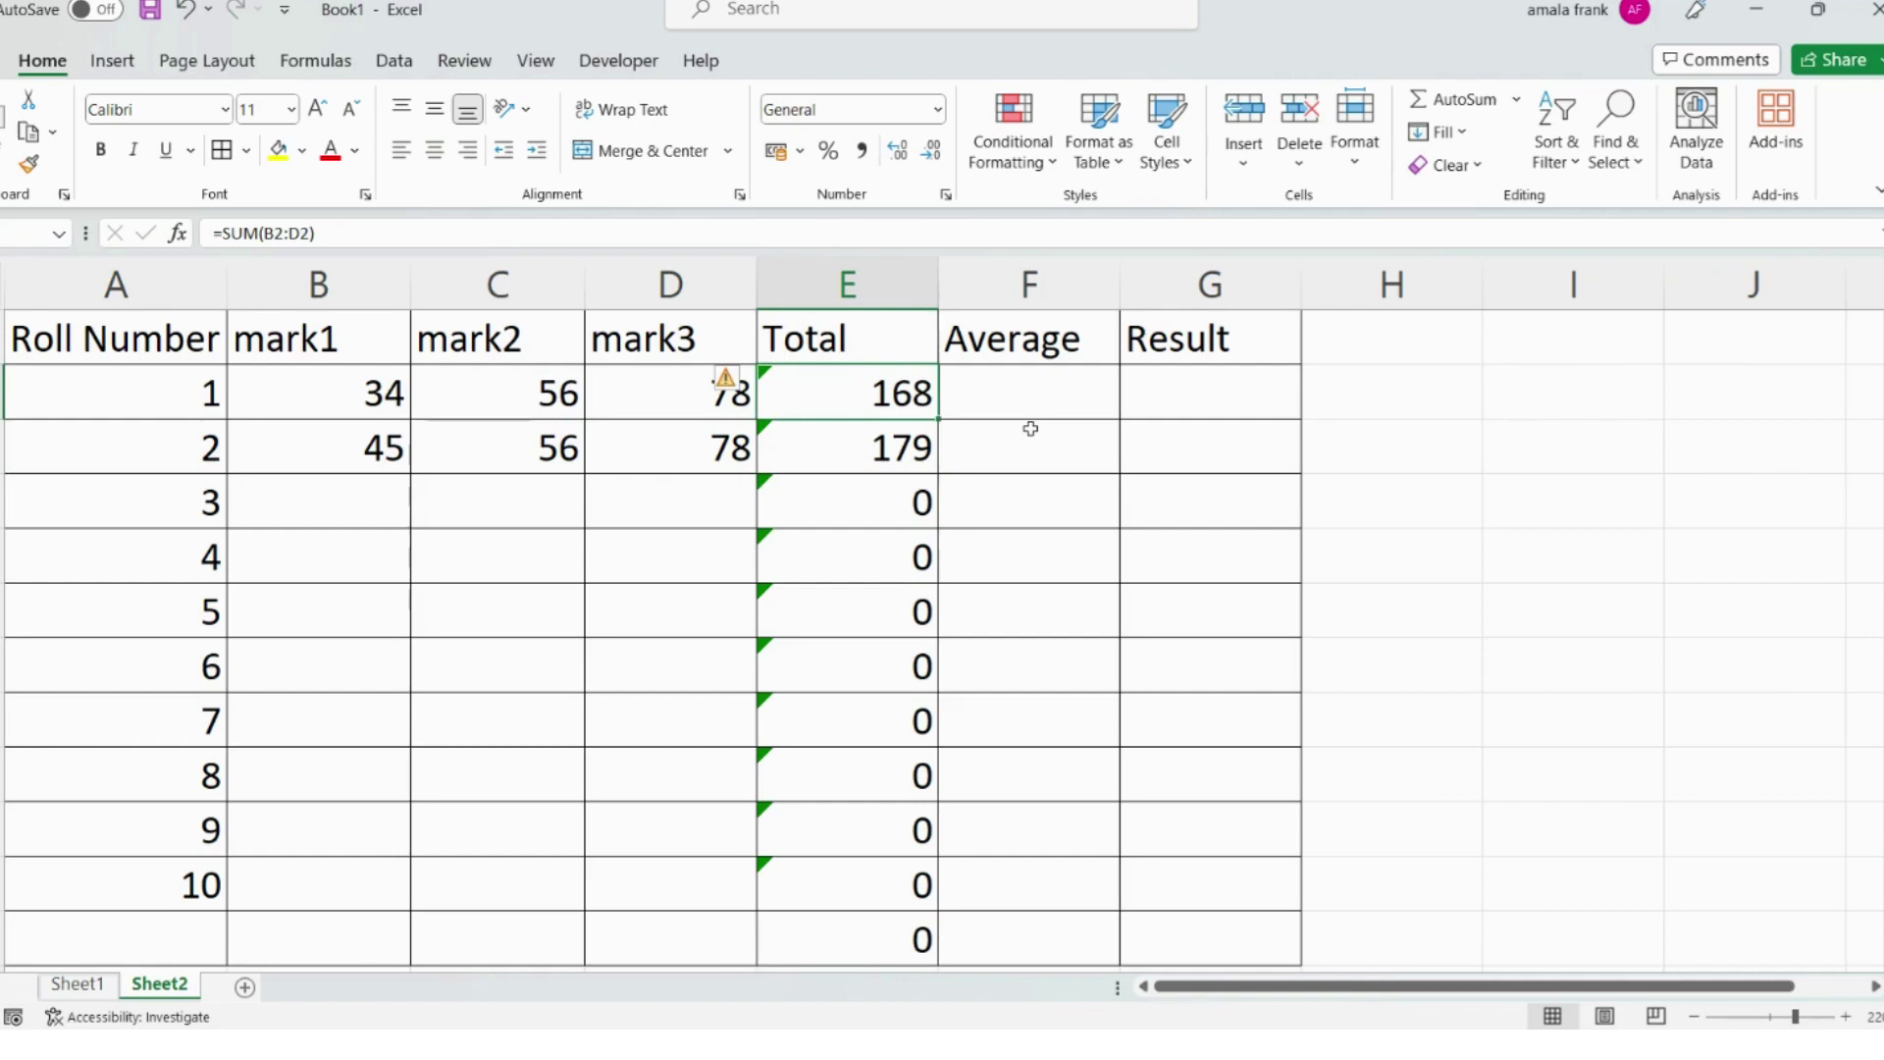
pyautogui.rightClick(857, 285)
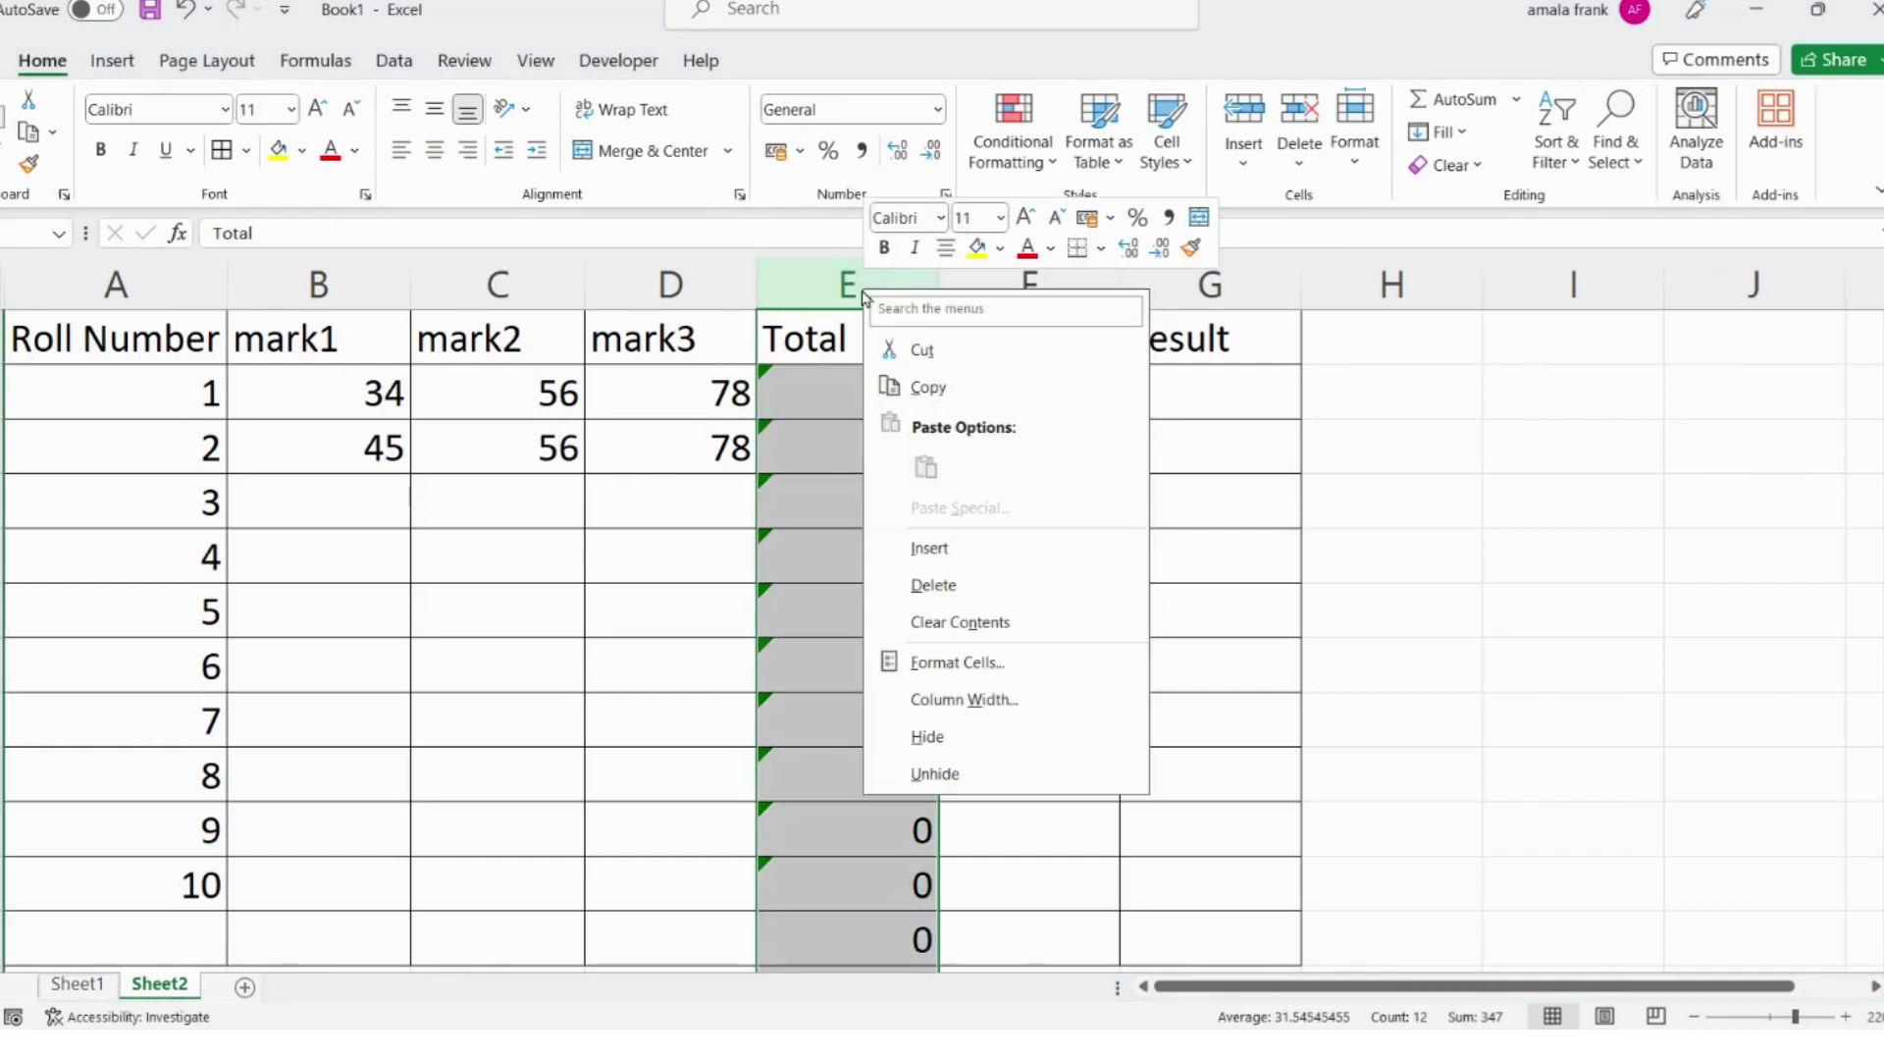
pyautogui.click(1375, 352)
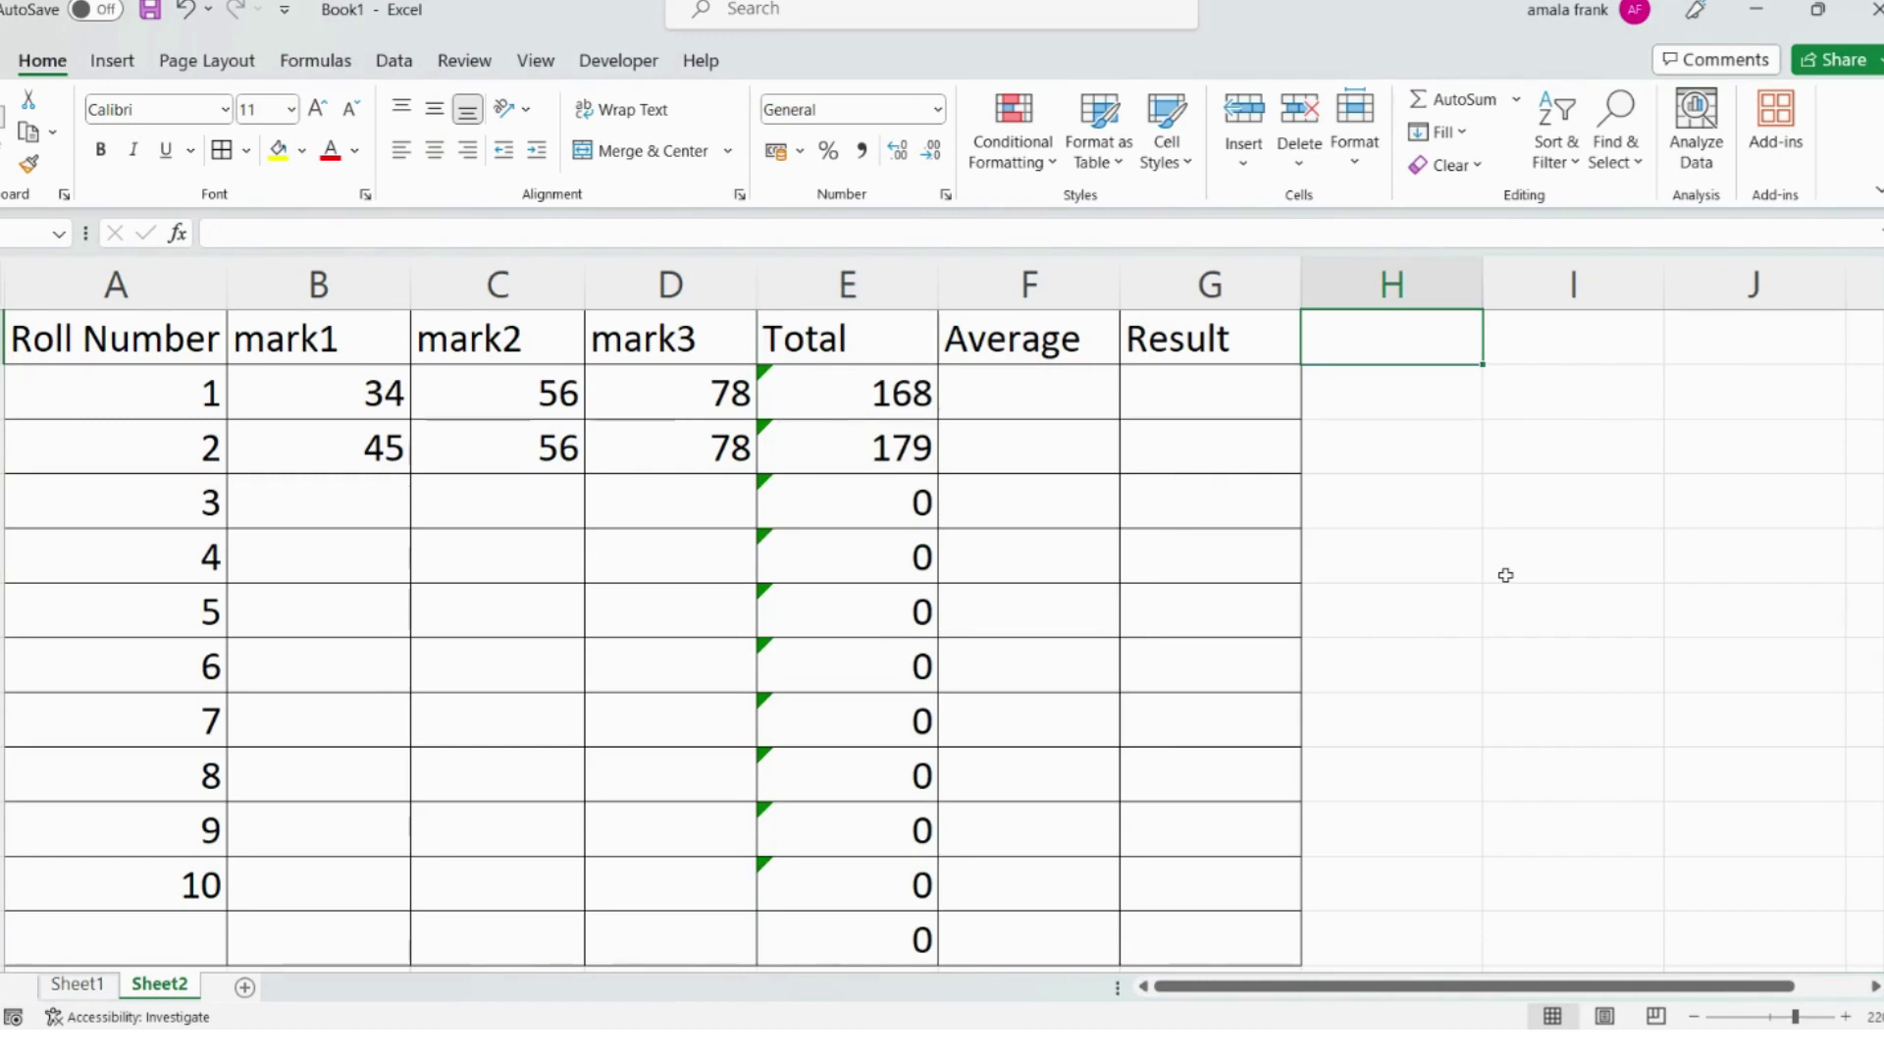
pyautogui.write('Coomon')
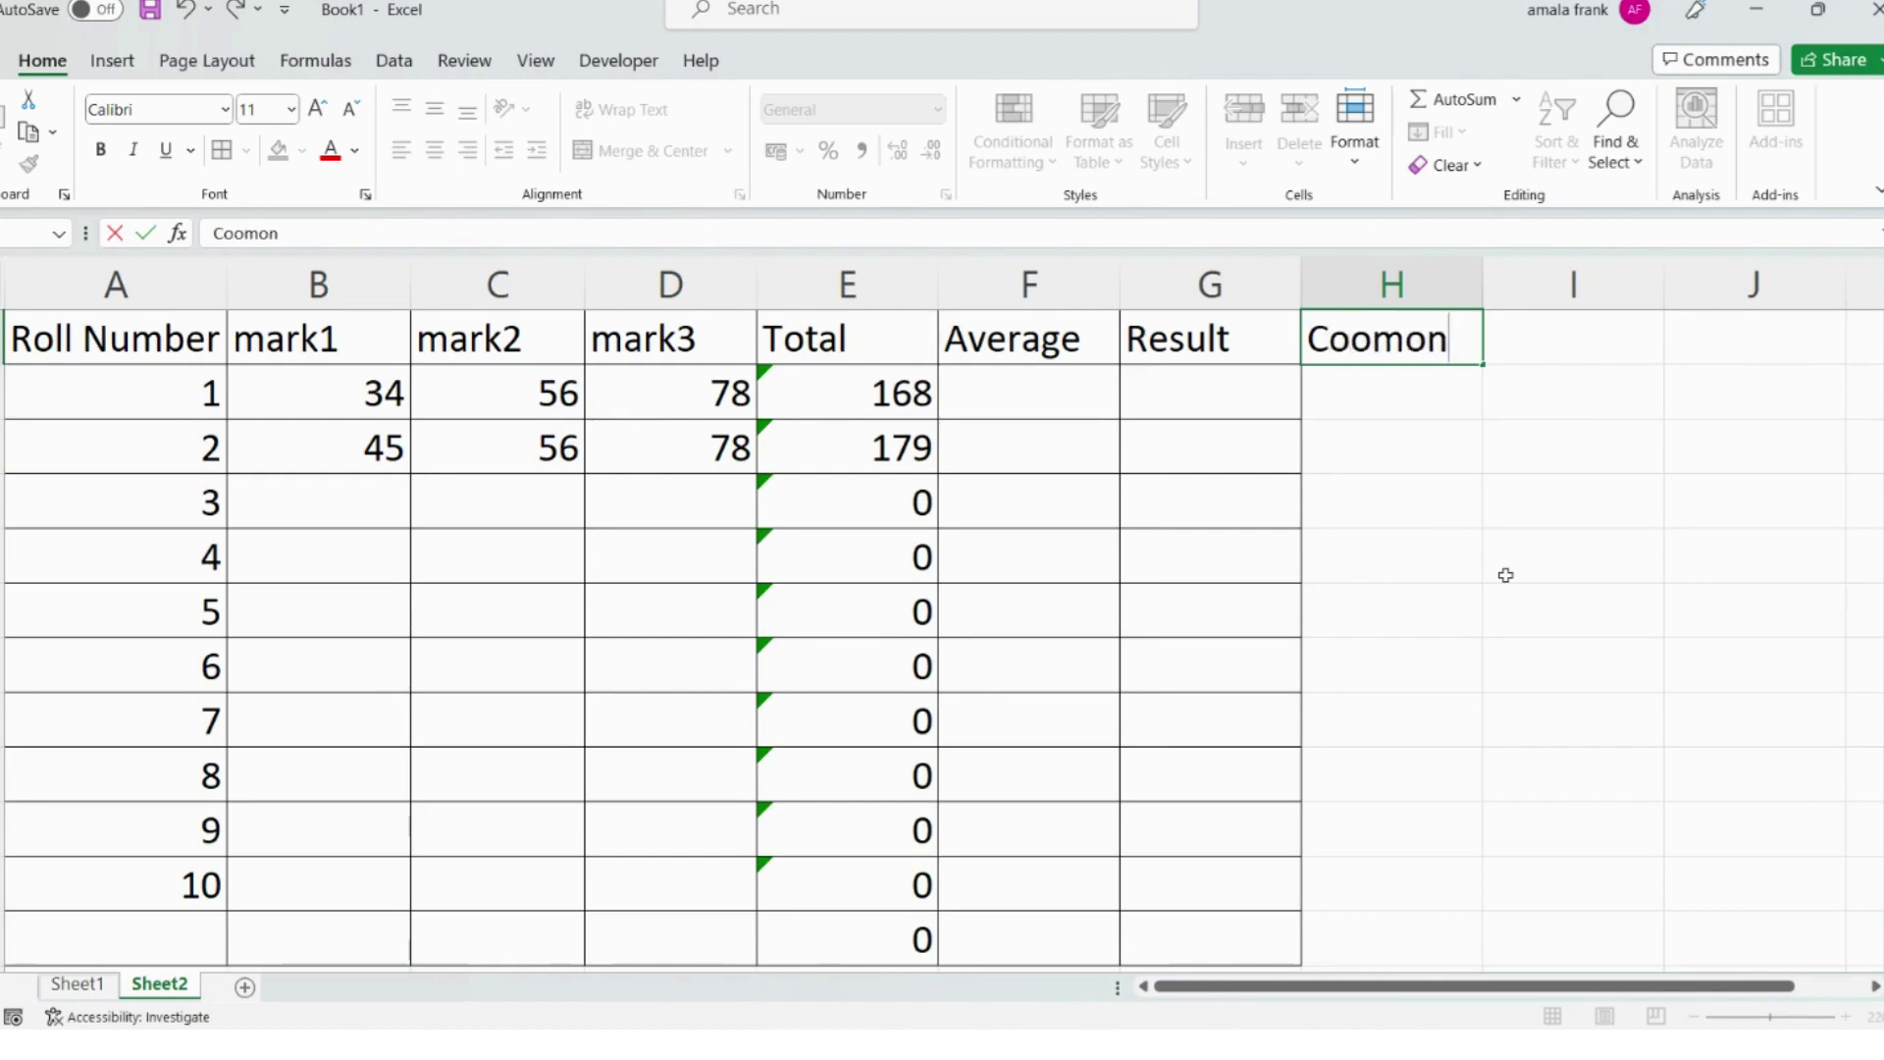
pyautogui.press('BackSpace')
pyautogui.press('BackSpace')
pyautogui.press('BackSpace')
pyautogui.press('BackSpace')
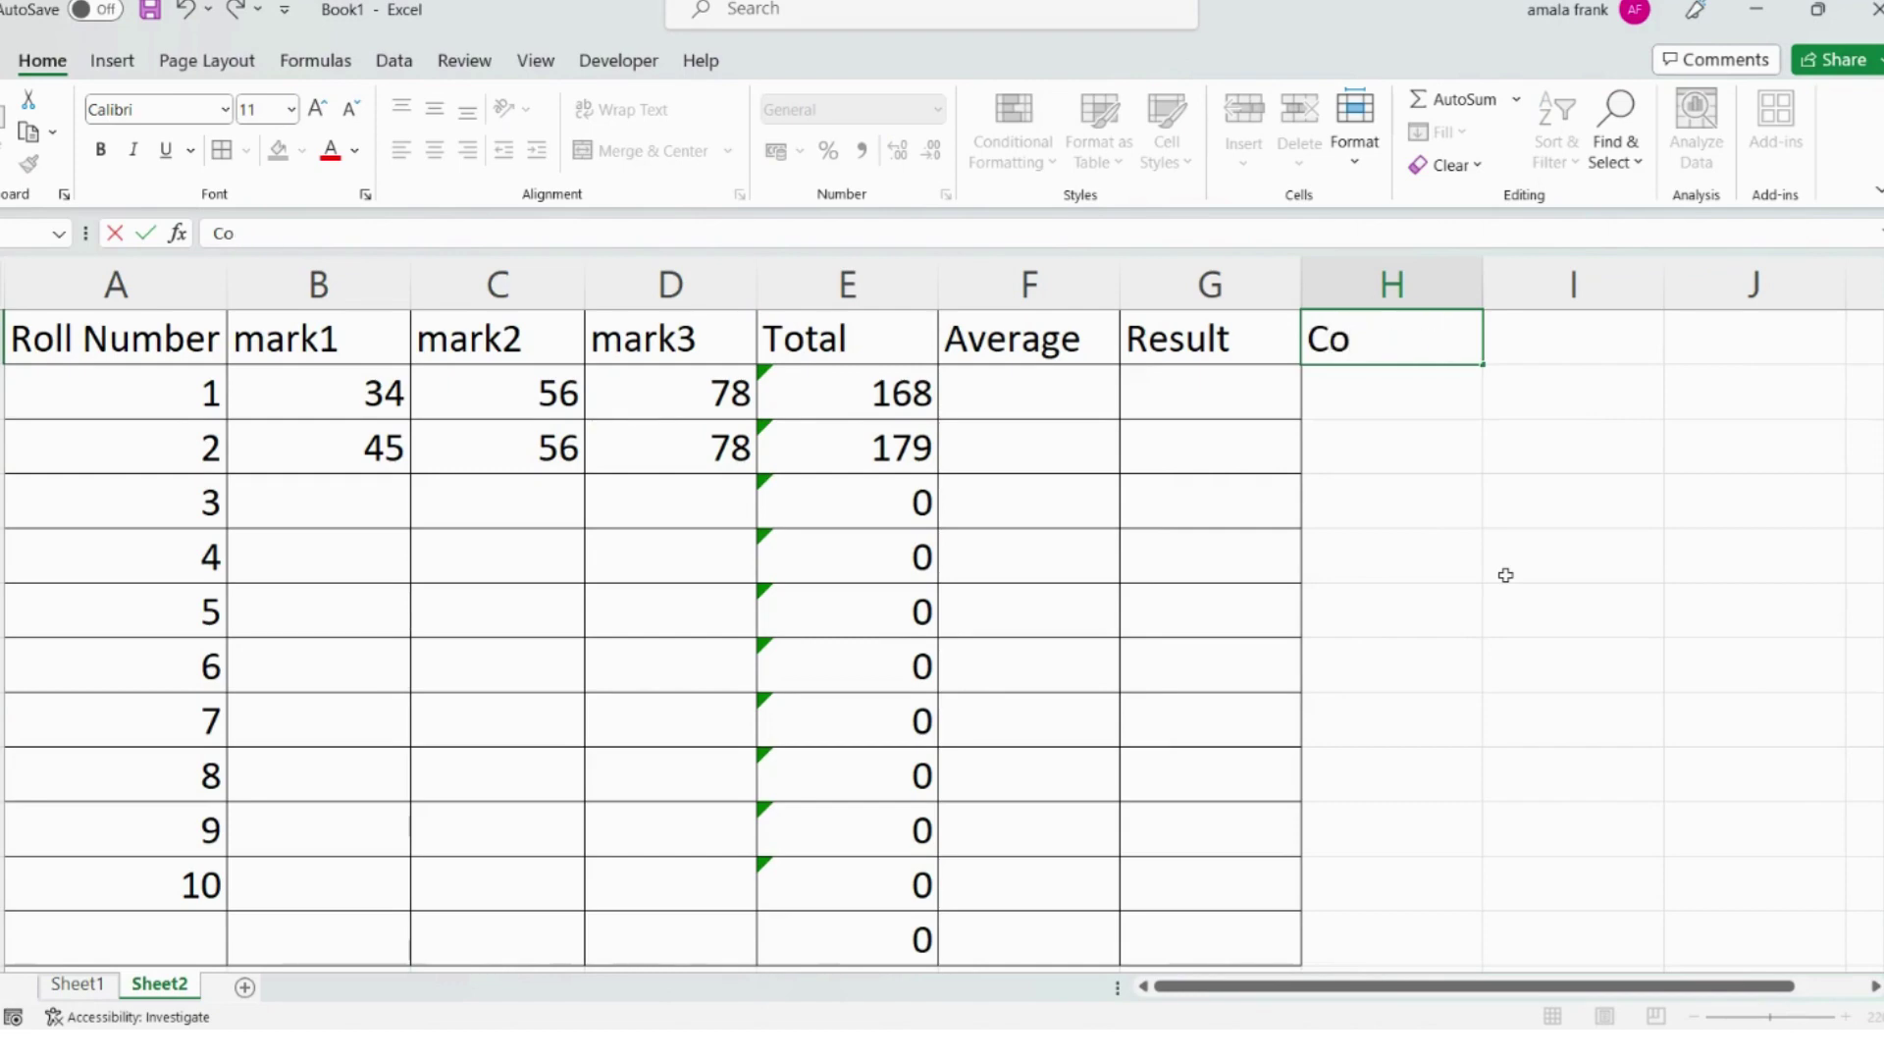
pyautogui.write('m')
pyautogui.press('Return')
pyautogui.write('10')
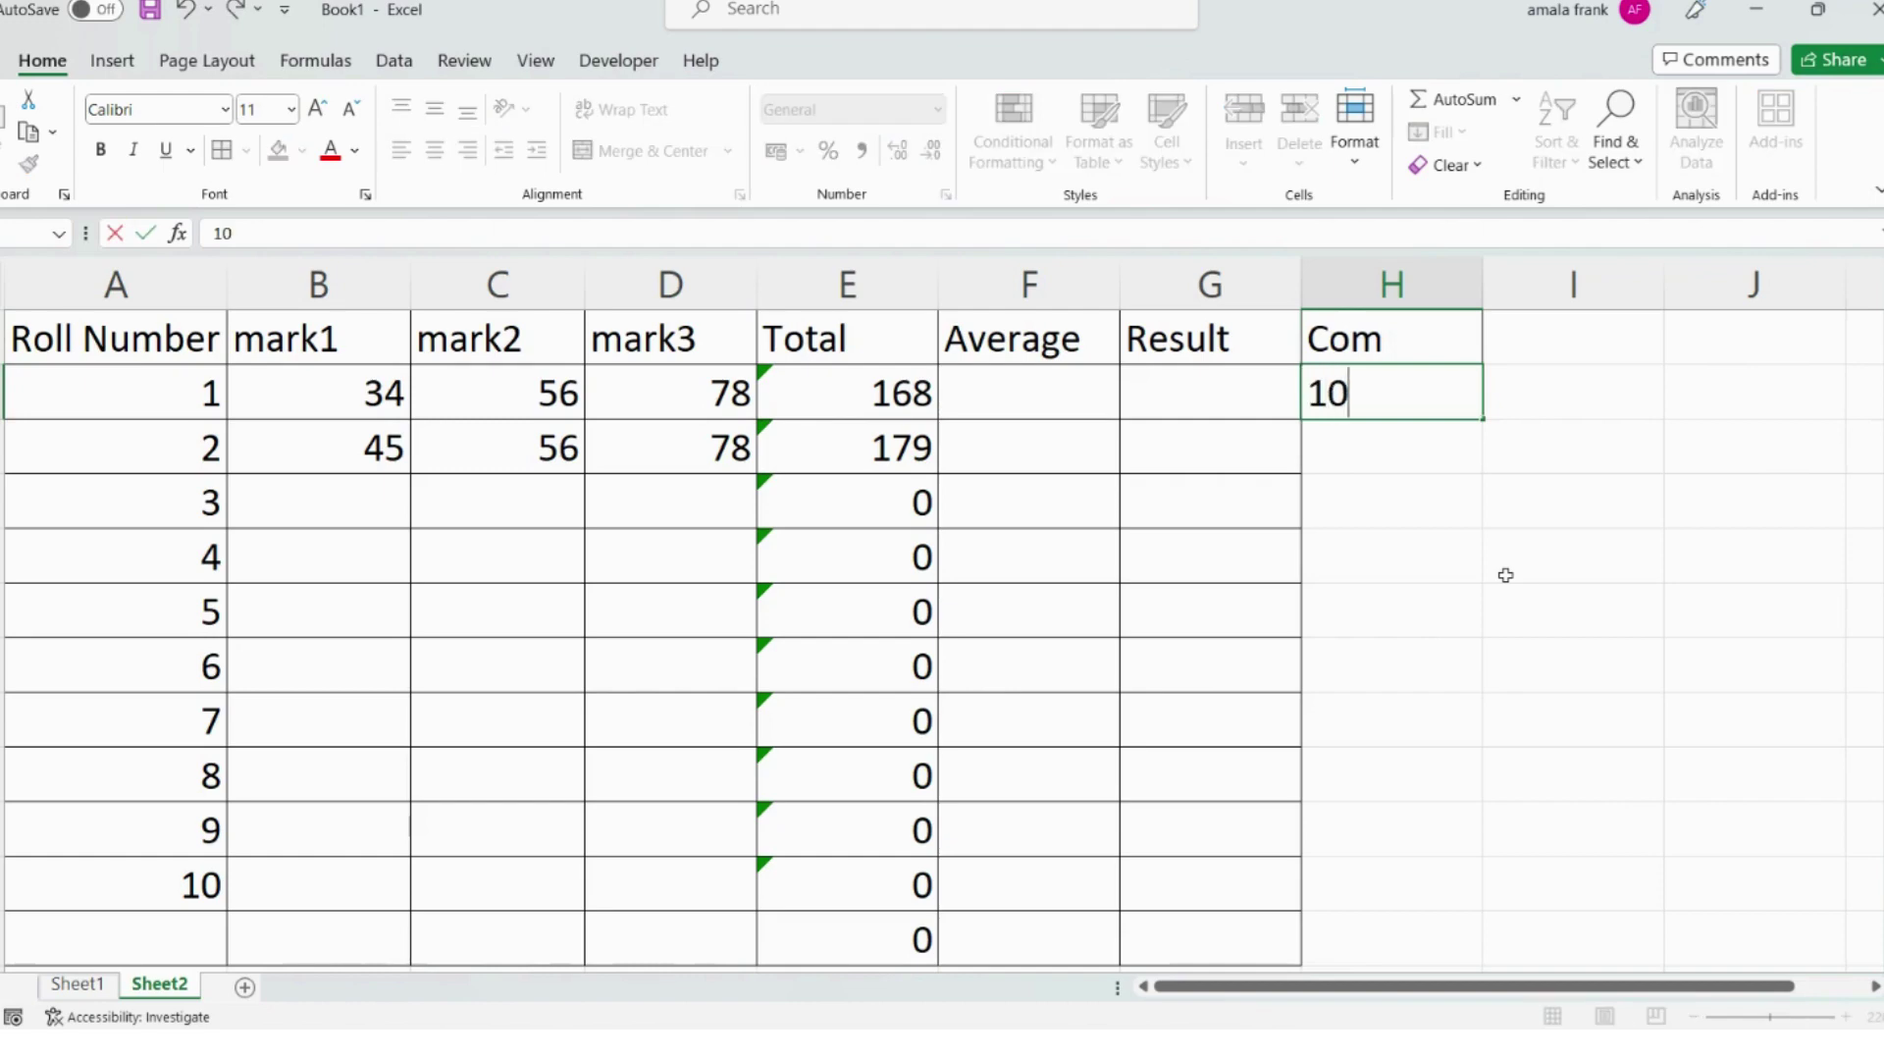
pyautogui.press('Return')
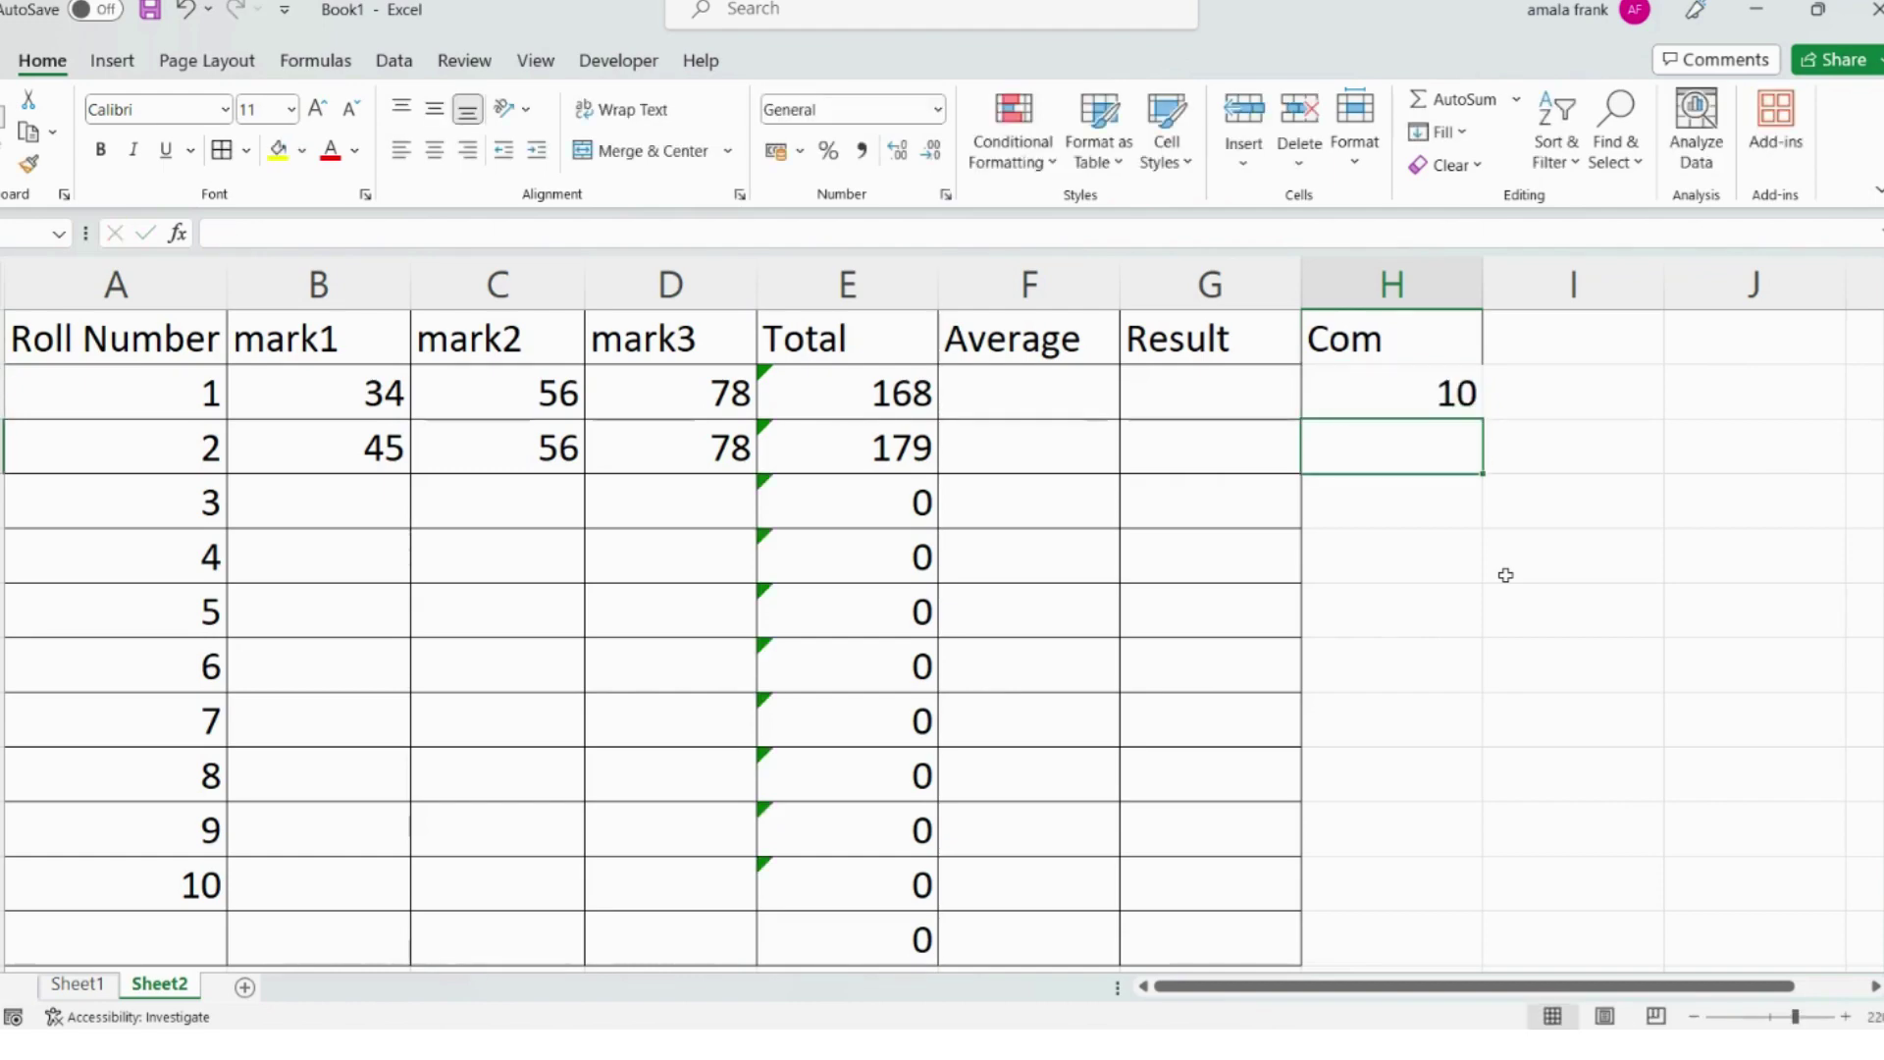
# Add an absolute reference to H2 to the E2 total formula, making it =SUM(B2:D2)+$H$2.
pyautogui.press('Left')
pyautogui.press('Left')
pyautogui.press('Left')
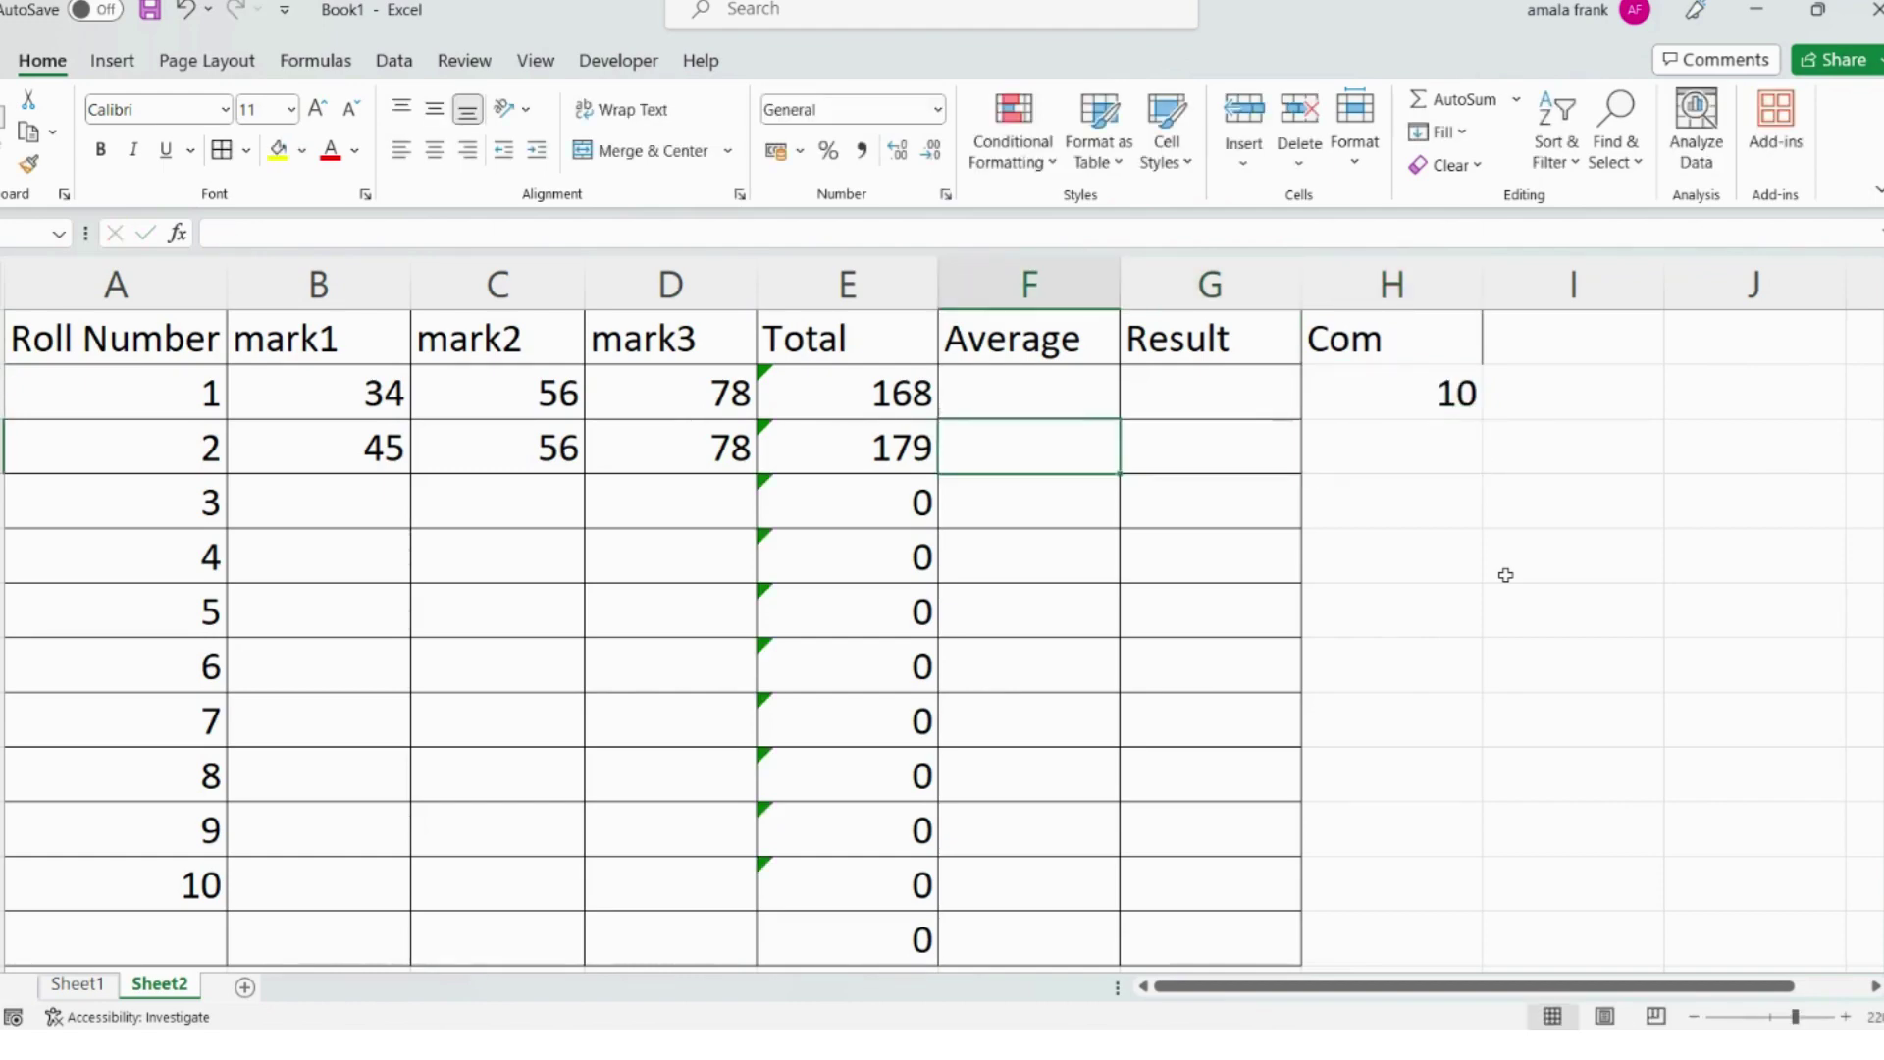
pyautogui.press('Up')
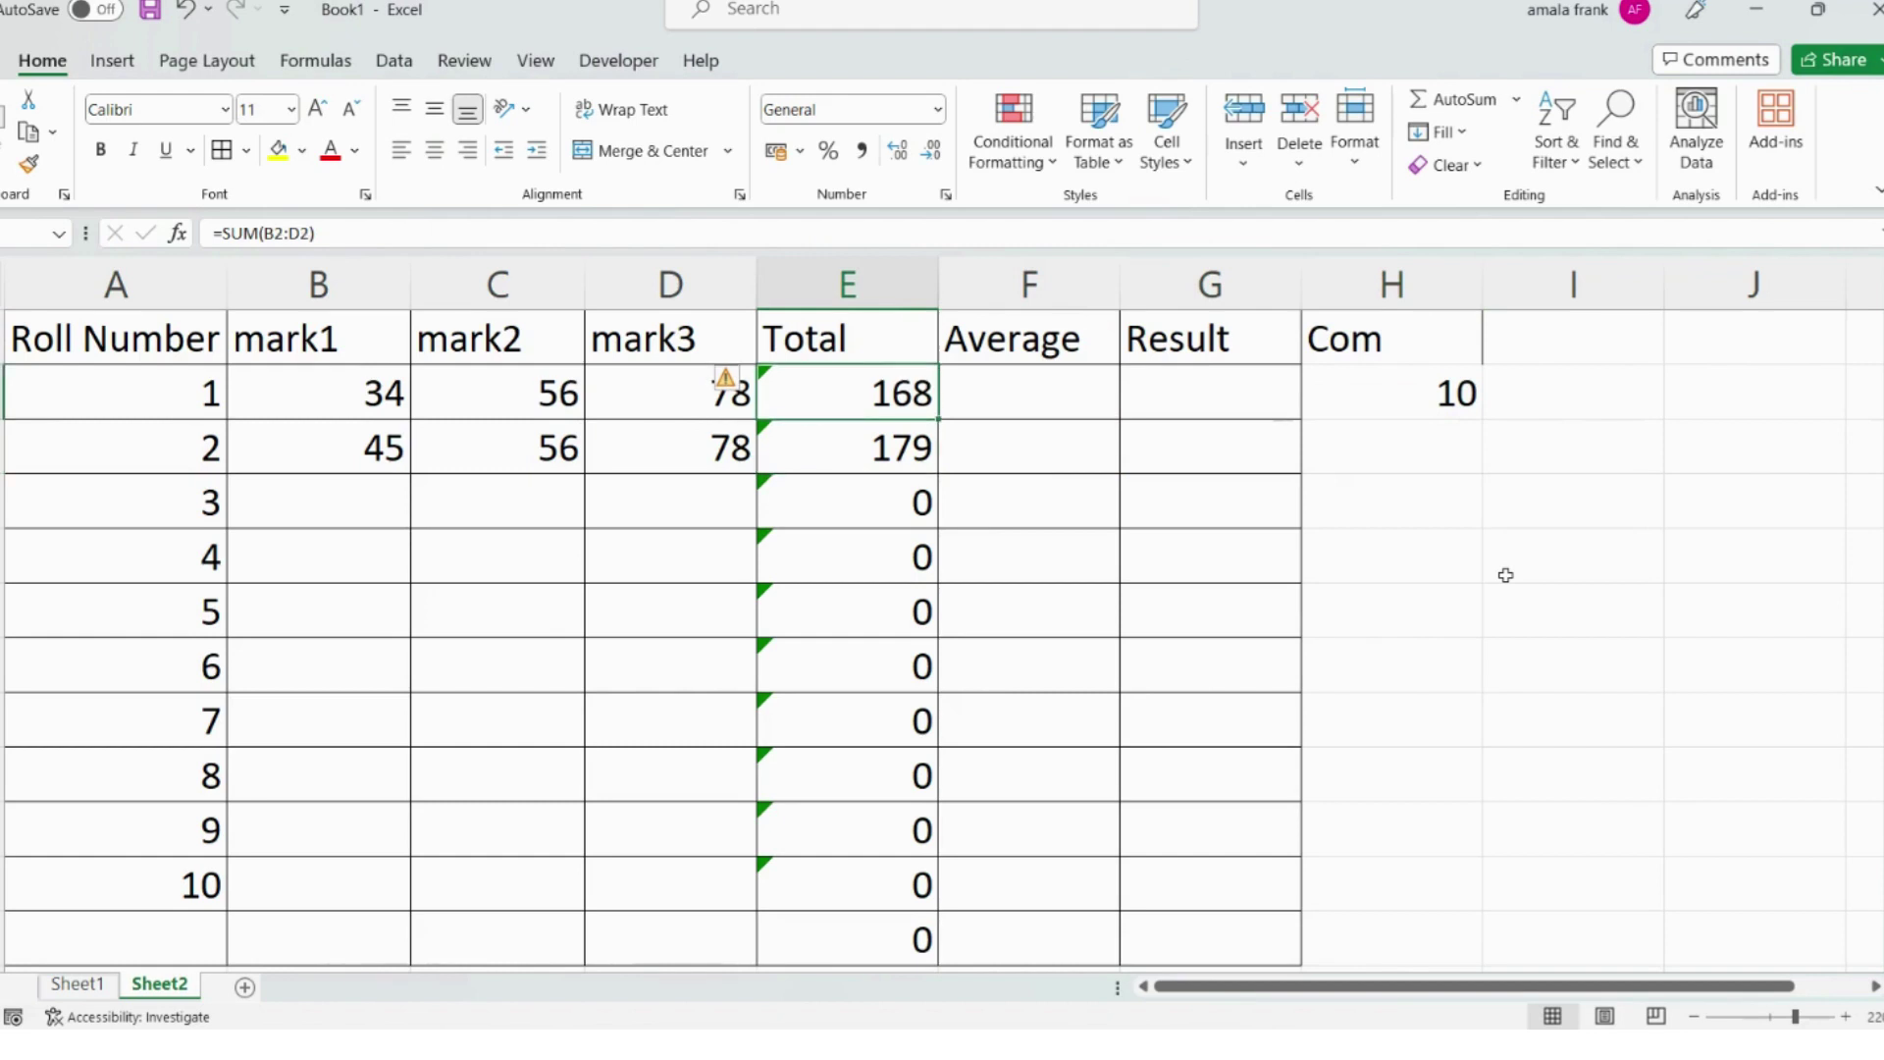
pyautogui.press('F2')
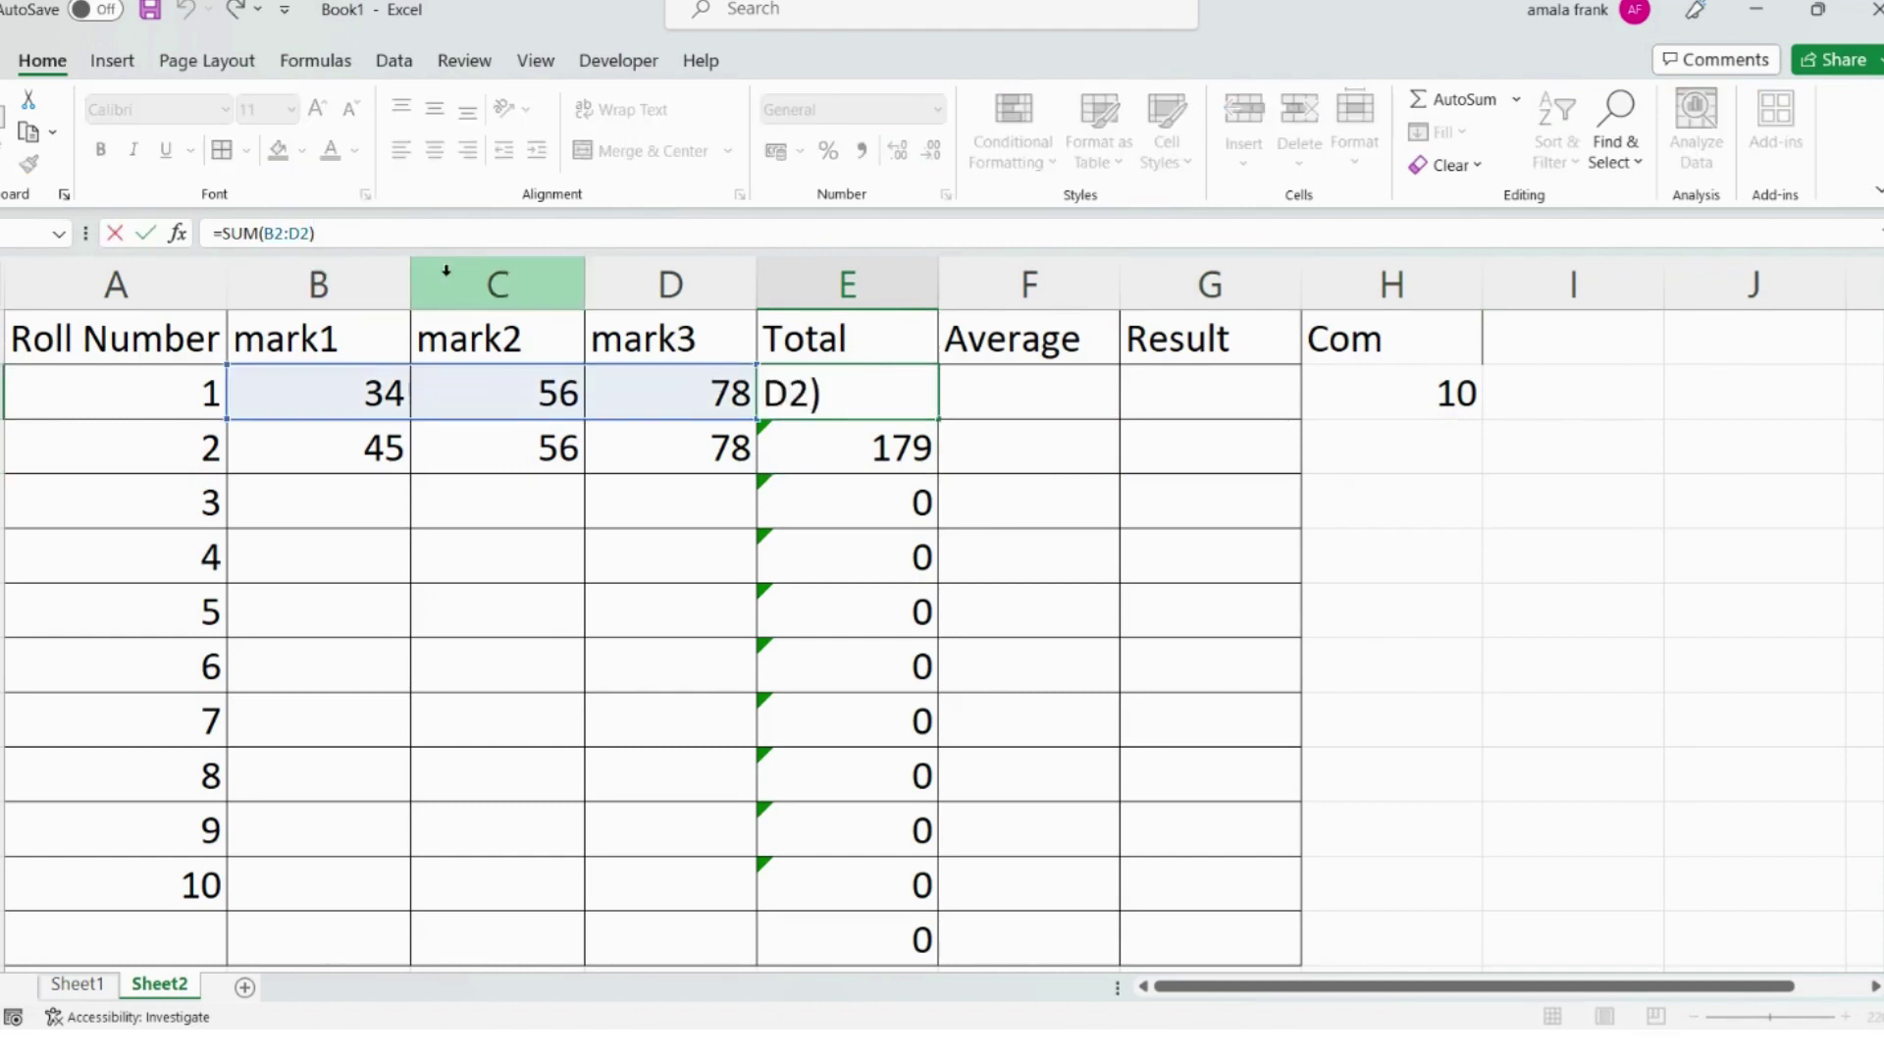
pyautogui.write('+$h$2')
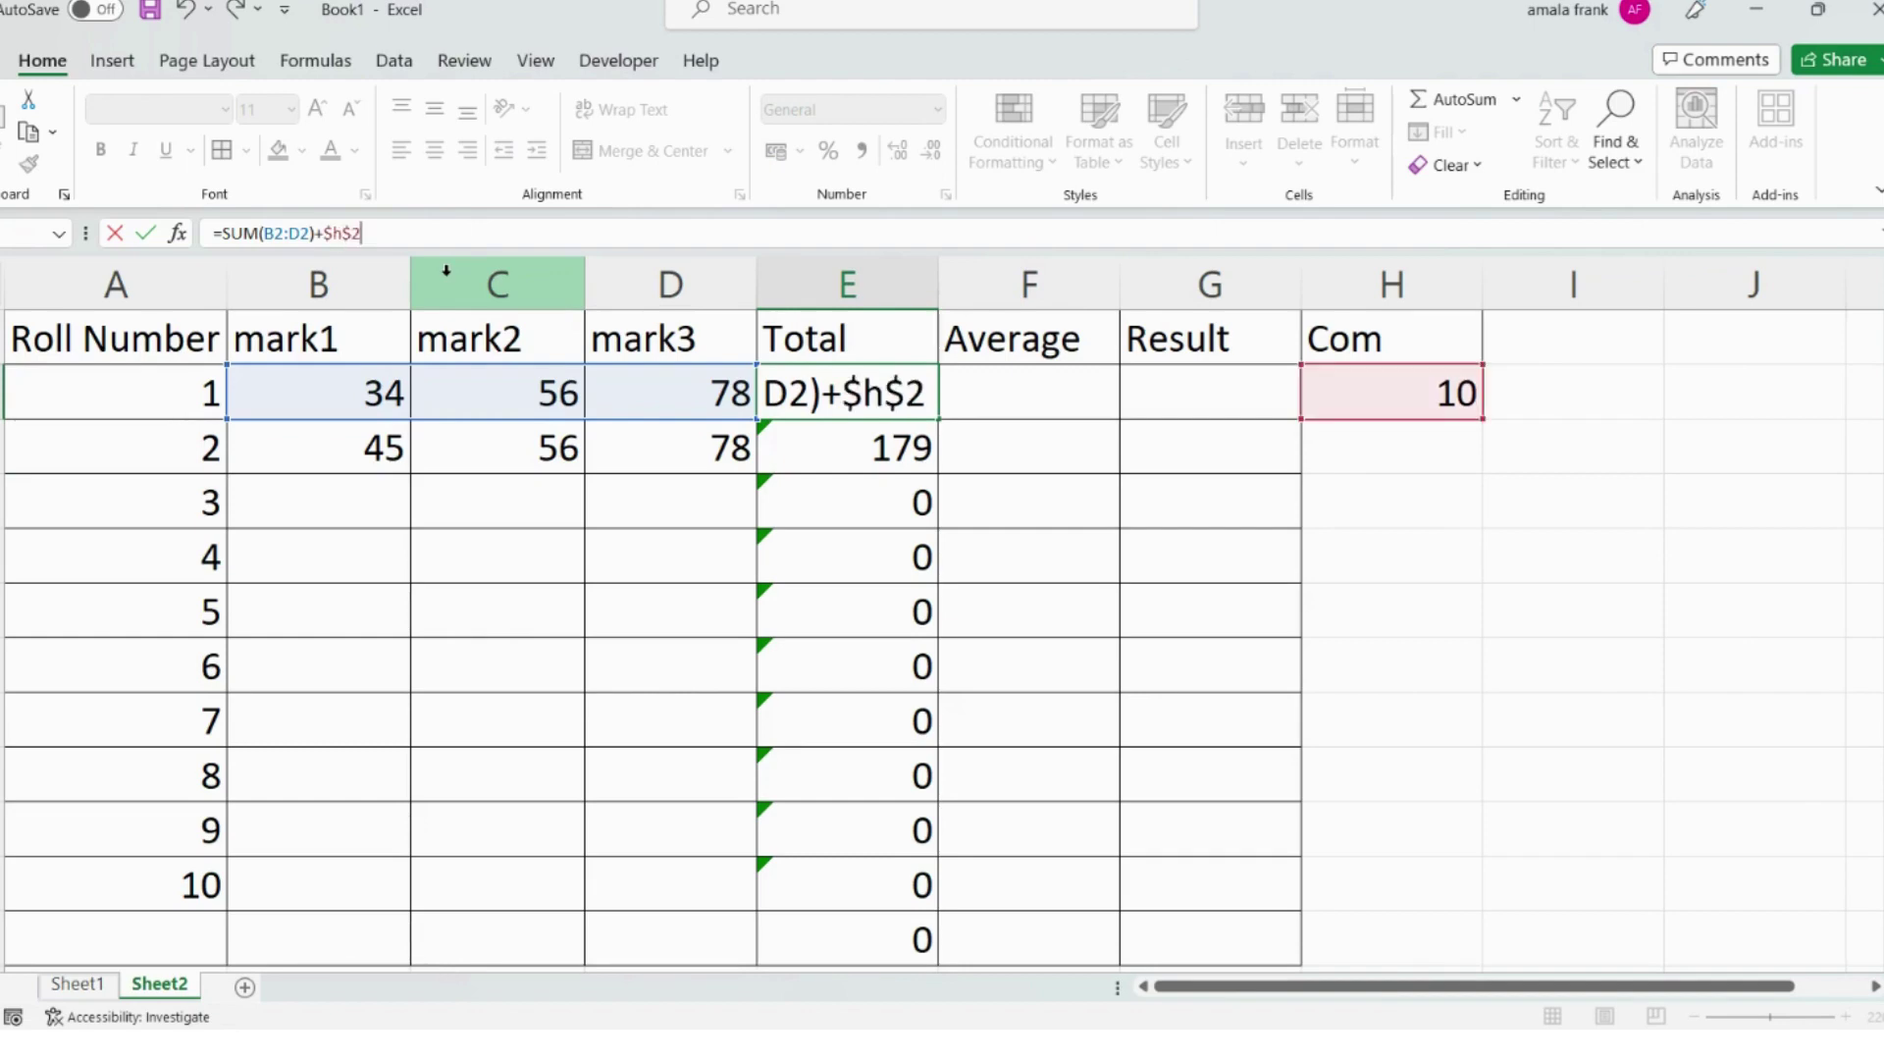
pyautogui.write(')')
pyautogui.press('Return')
# Fill the updated total formula from E2 down to E12 and open the E3 formula to examine its references.
pyautogui.click(856, 613)
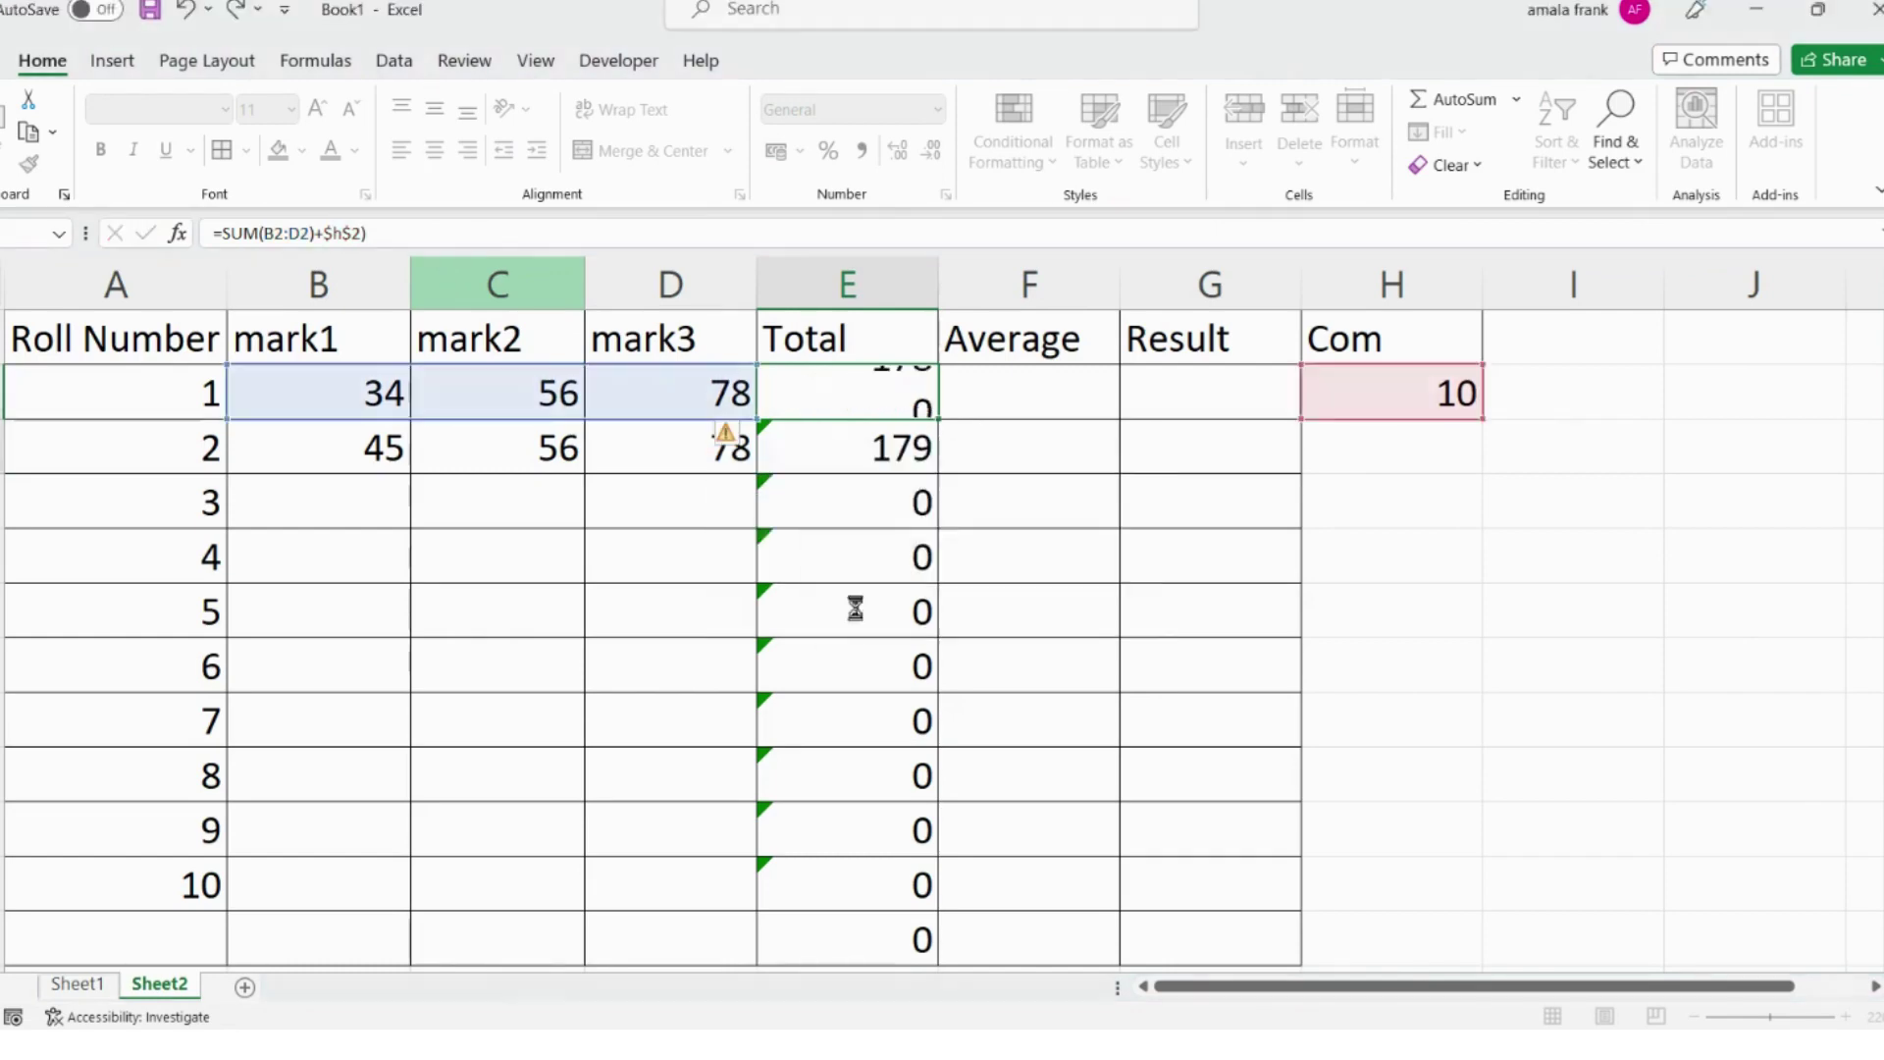
pyautogui.doubleClick(939, 420)
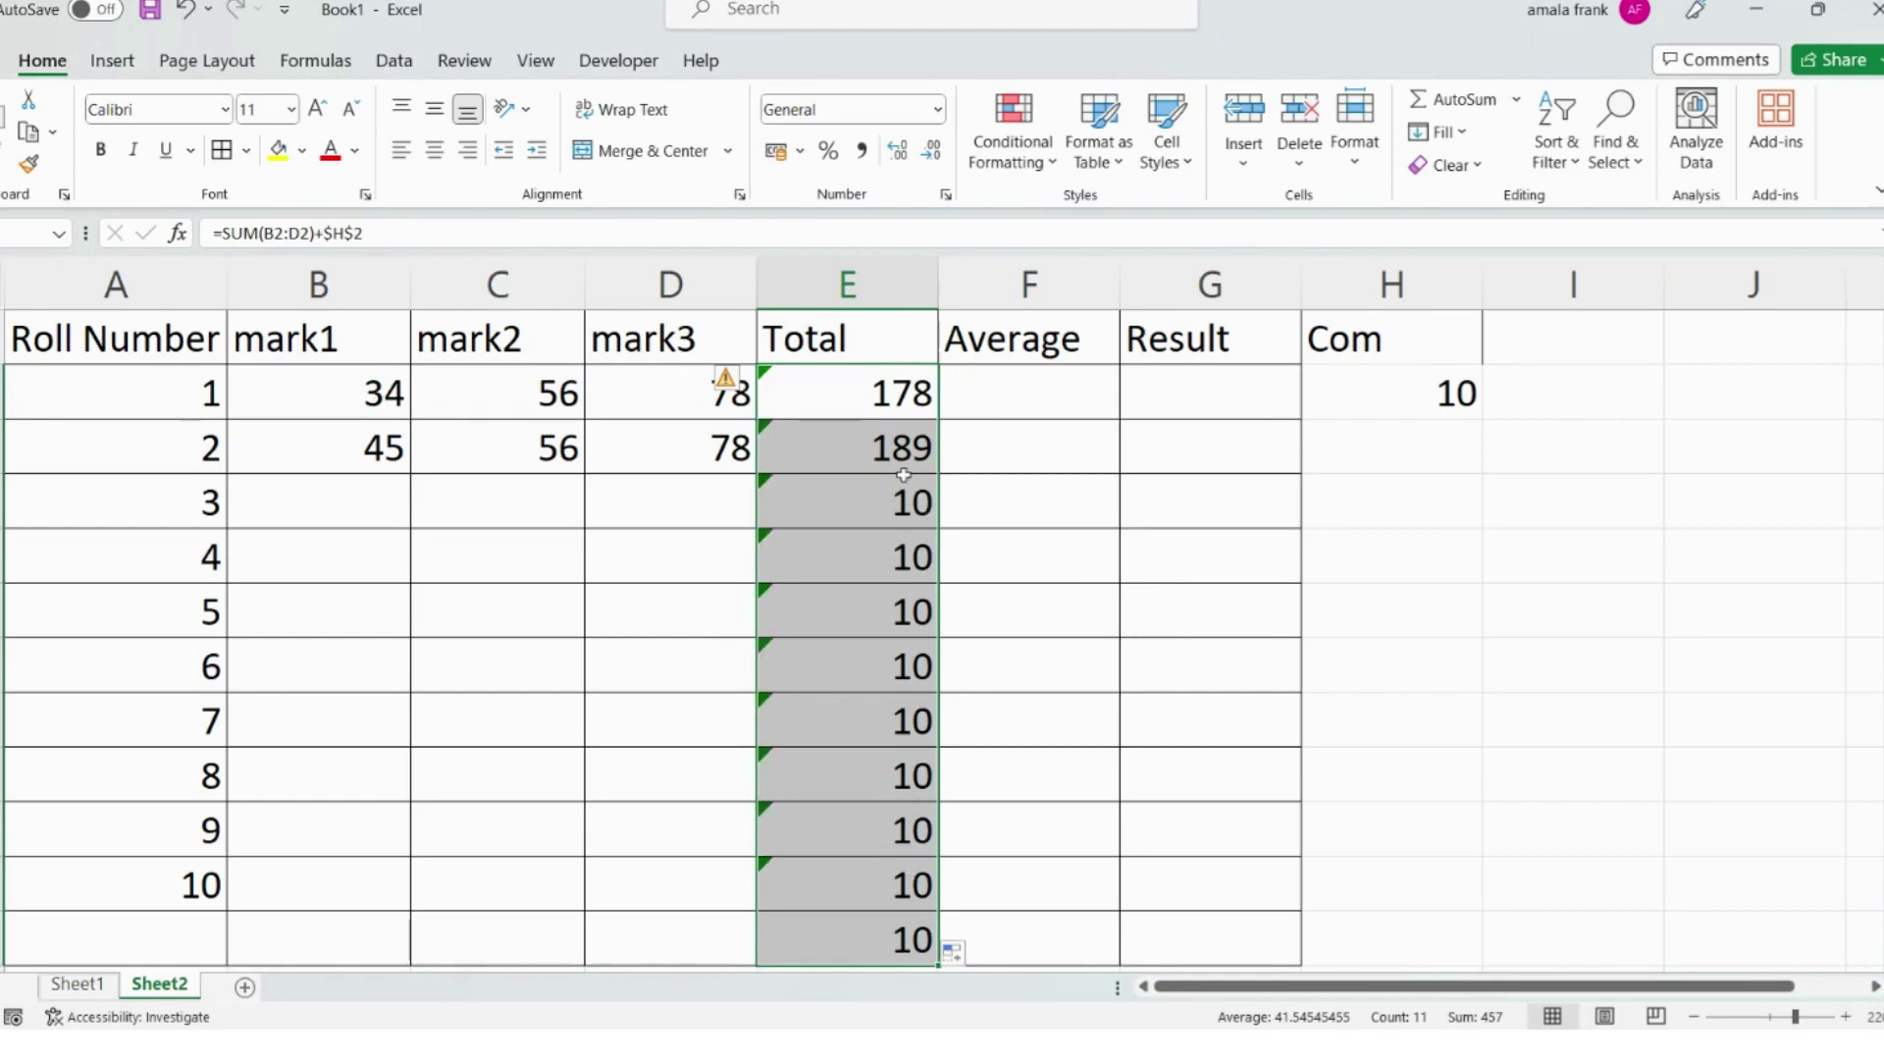
pyautogui.click(850, 448)
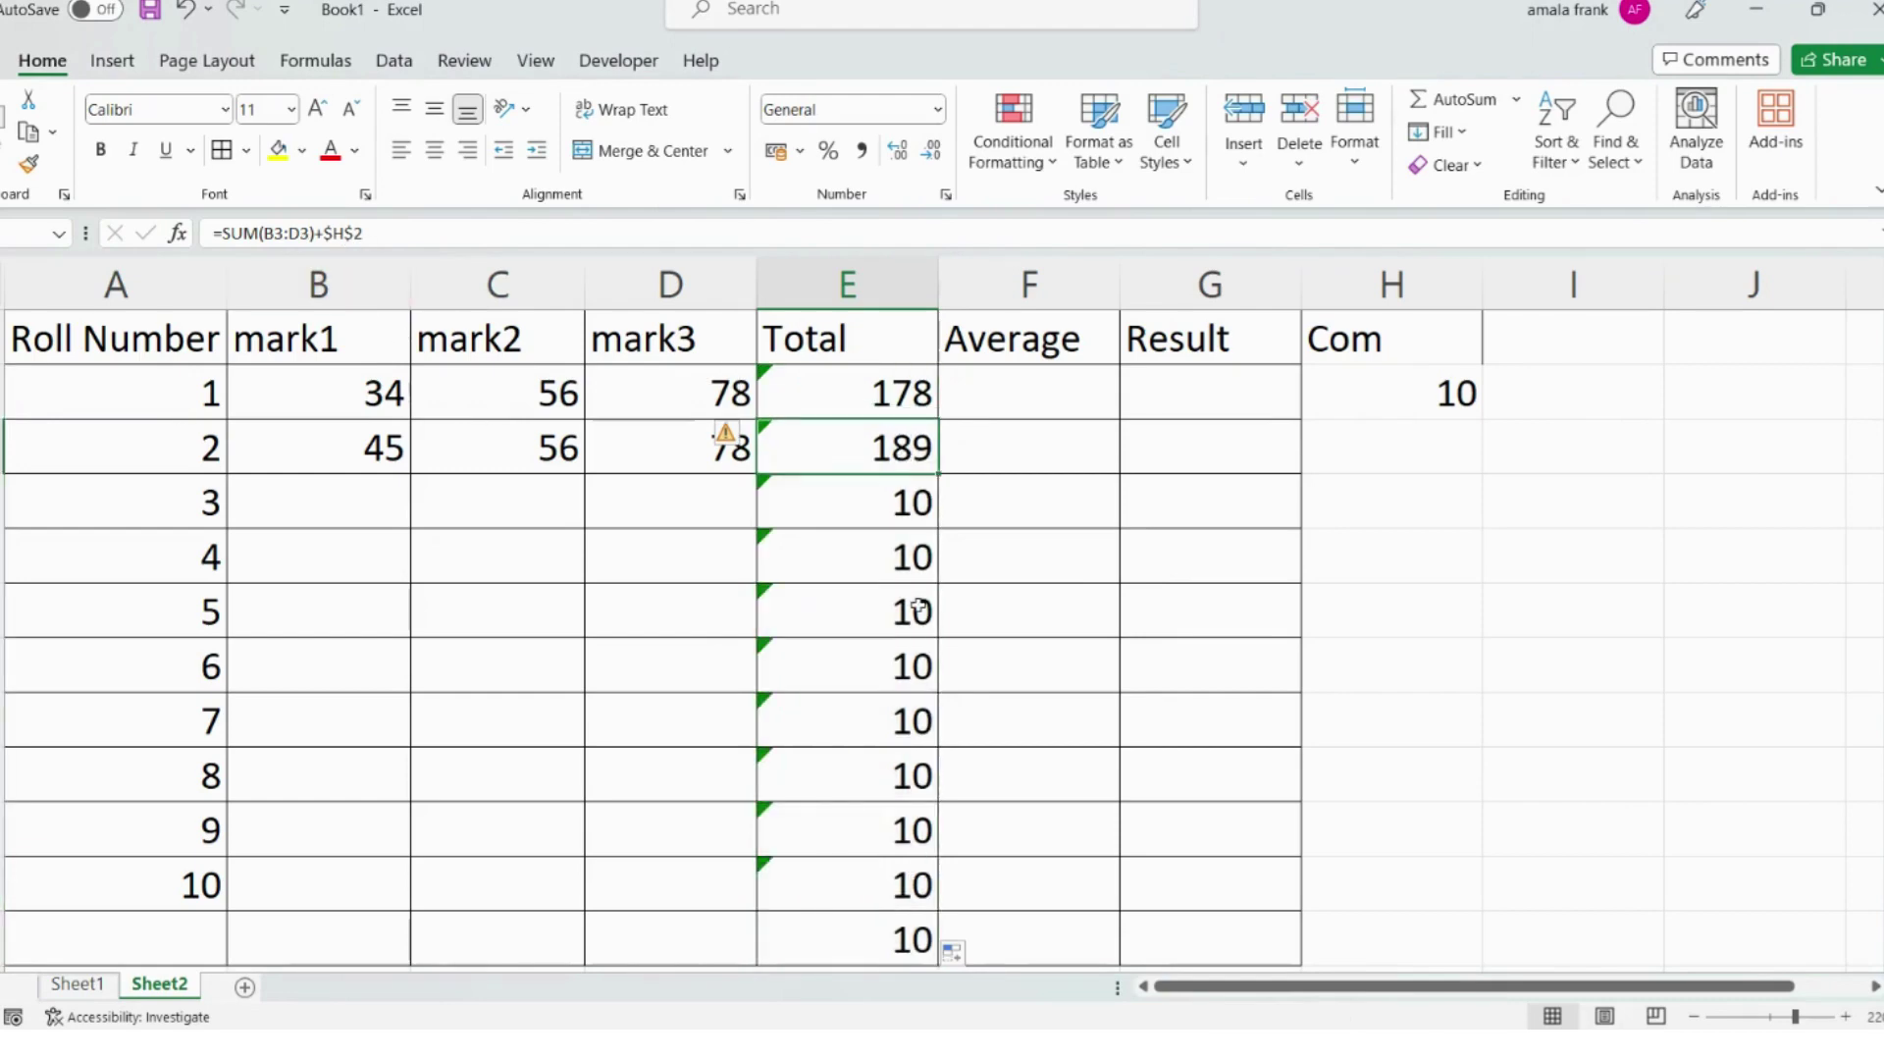
pyautogui.press('F2')
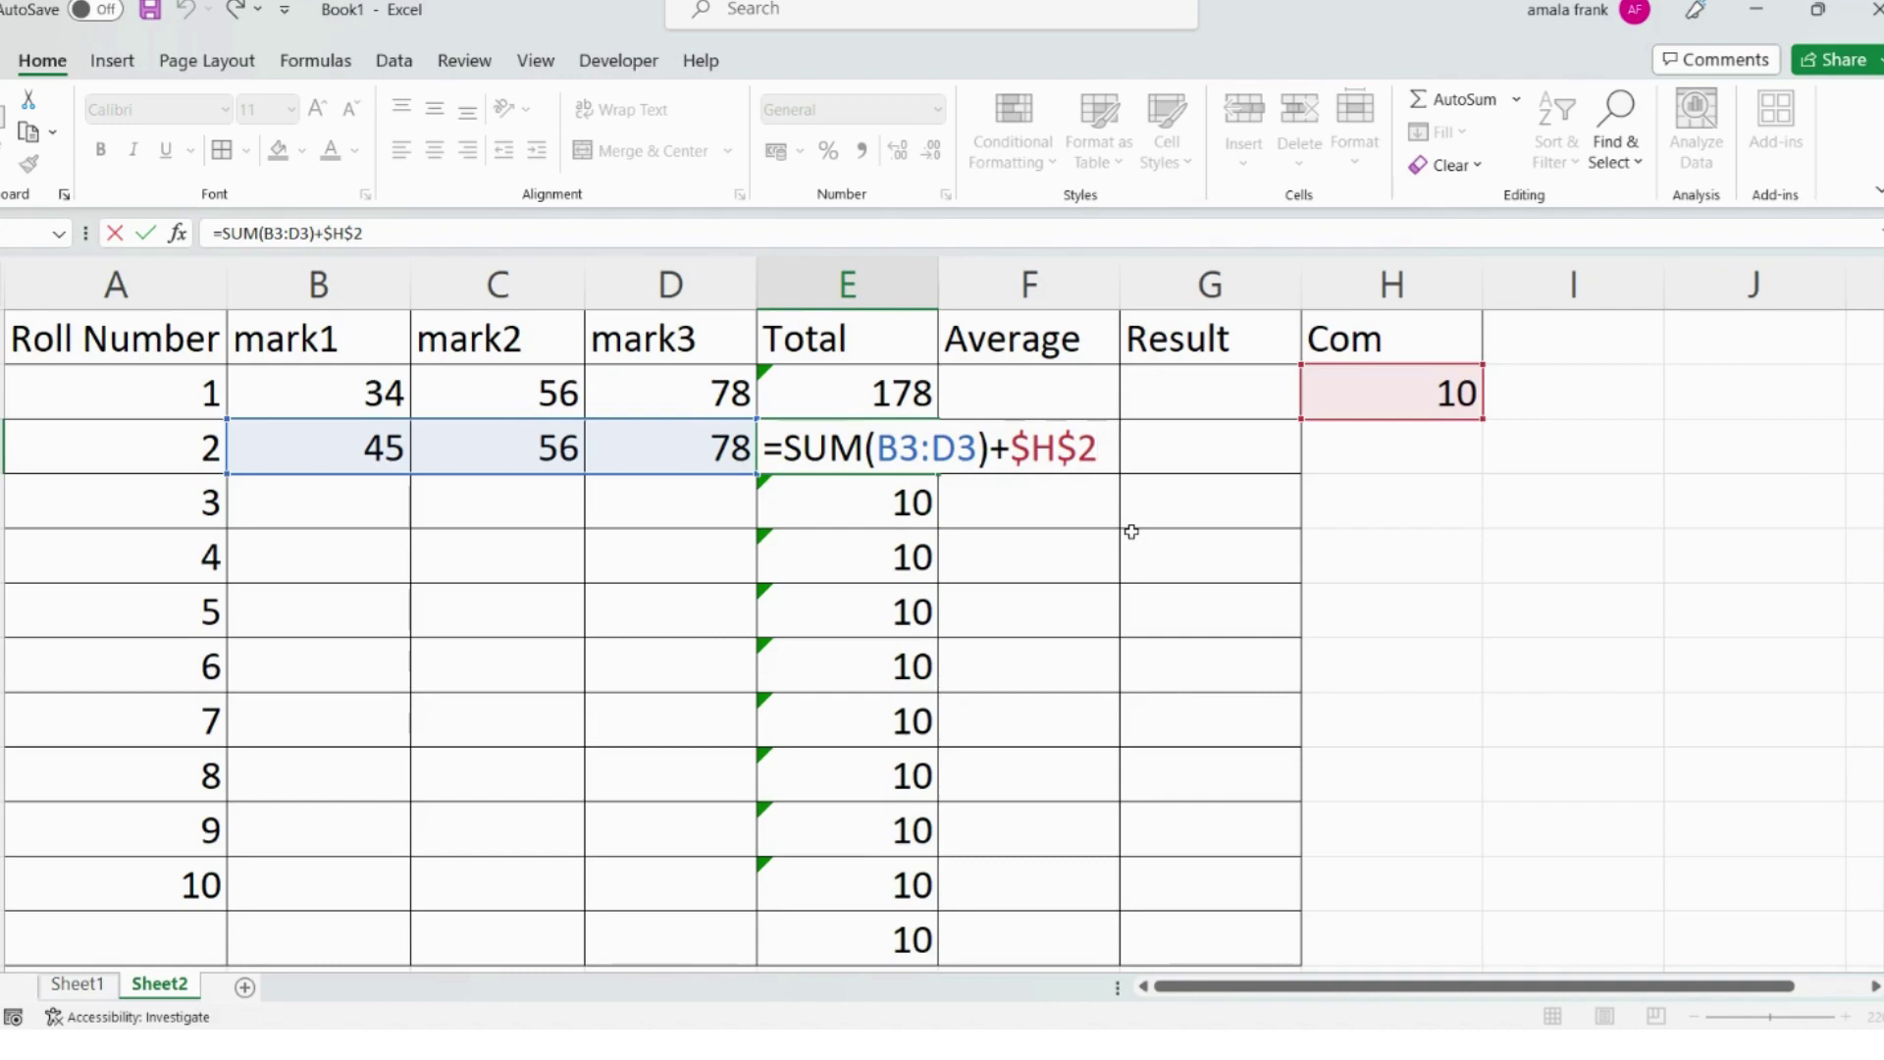
# Name cell H2 marks and replace $H$2 in the E2 total formula with that name, making it =SUM(B2:D2)+marks.
pyautogui.press('Return')
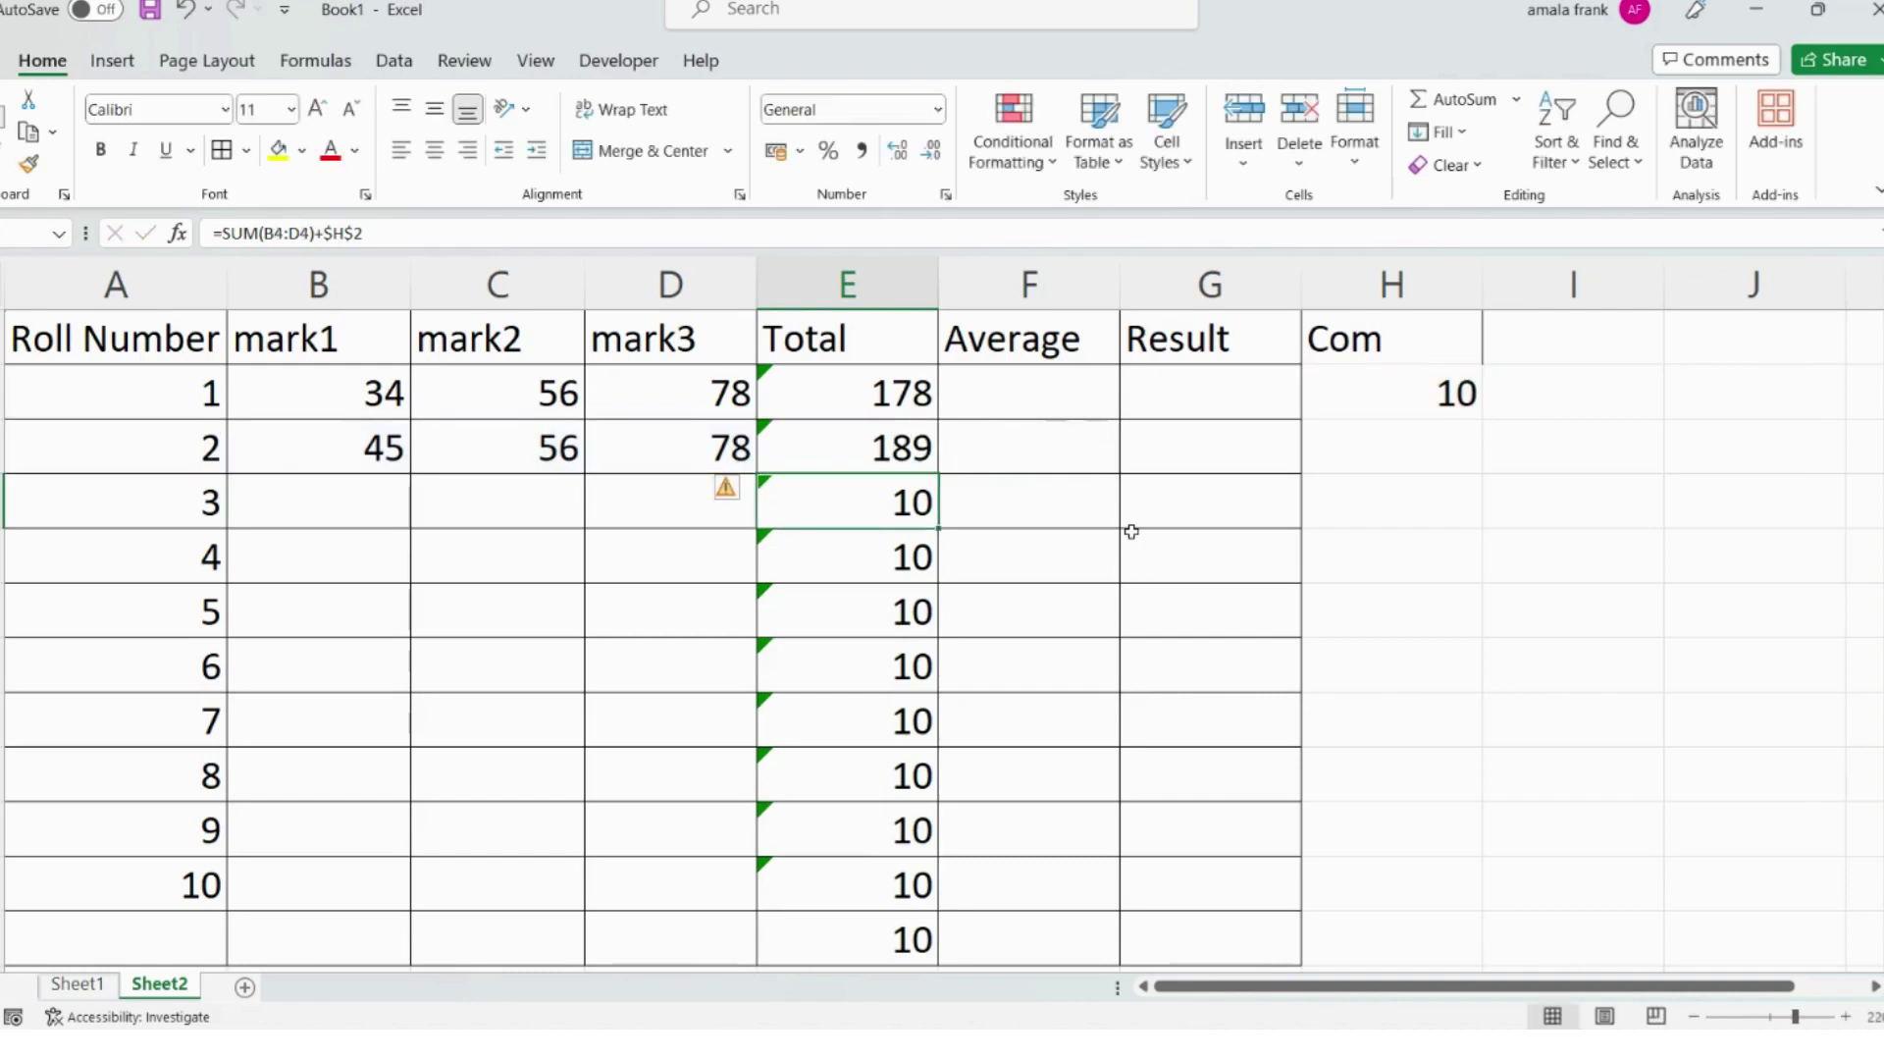
pyautogui.click(1413, 410)
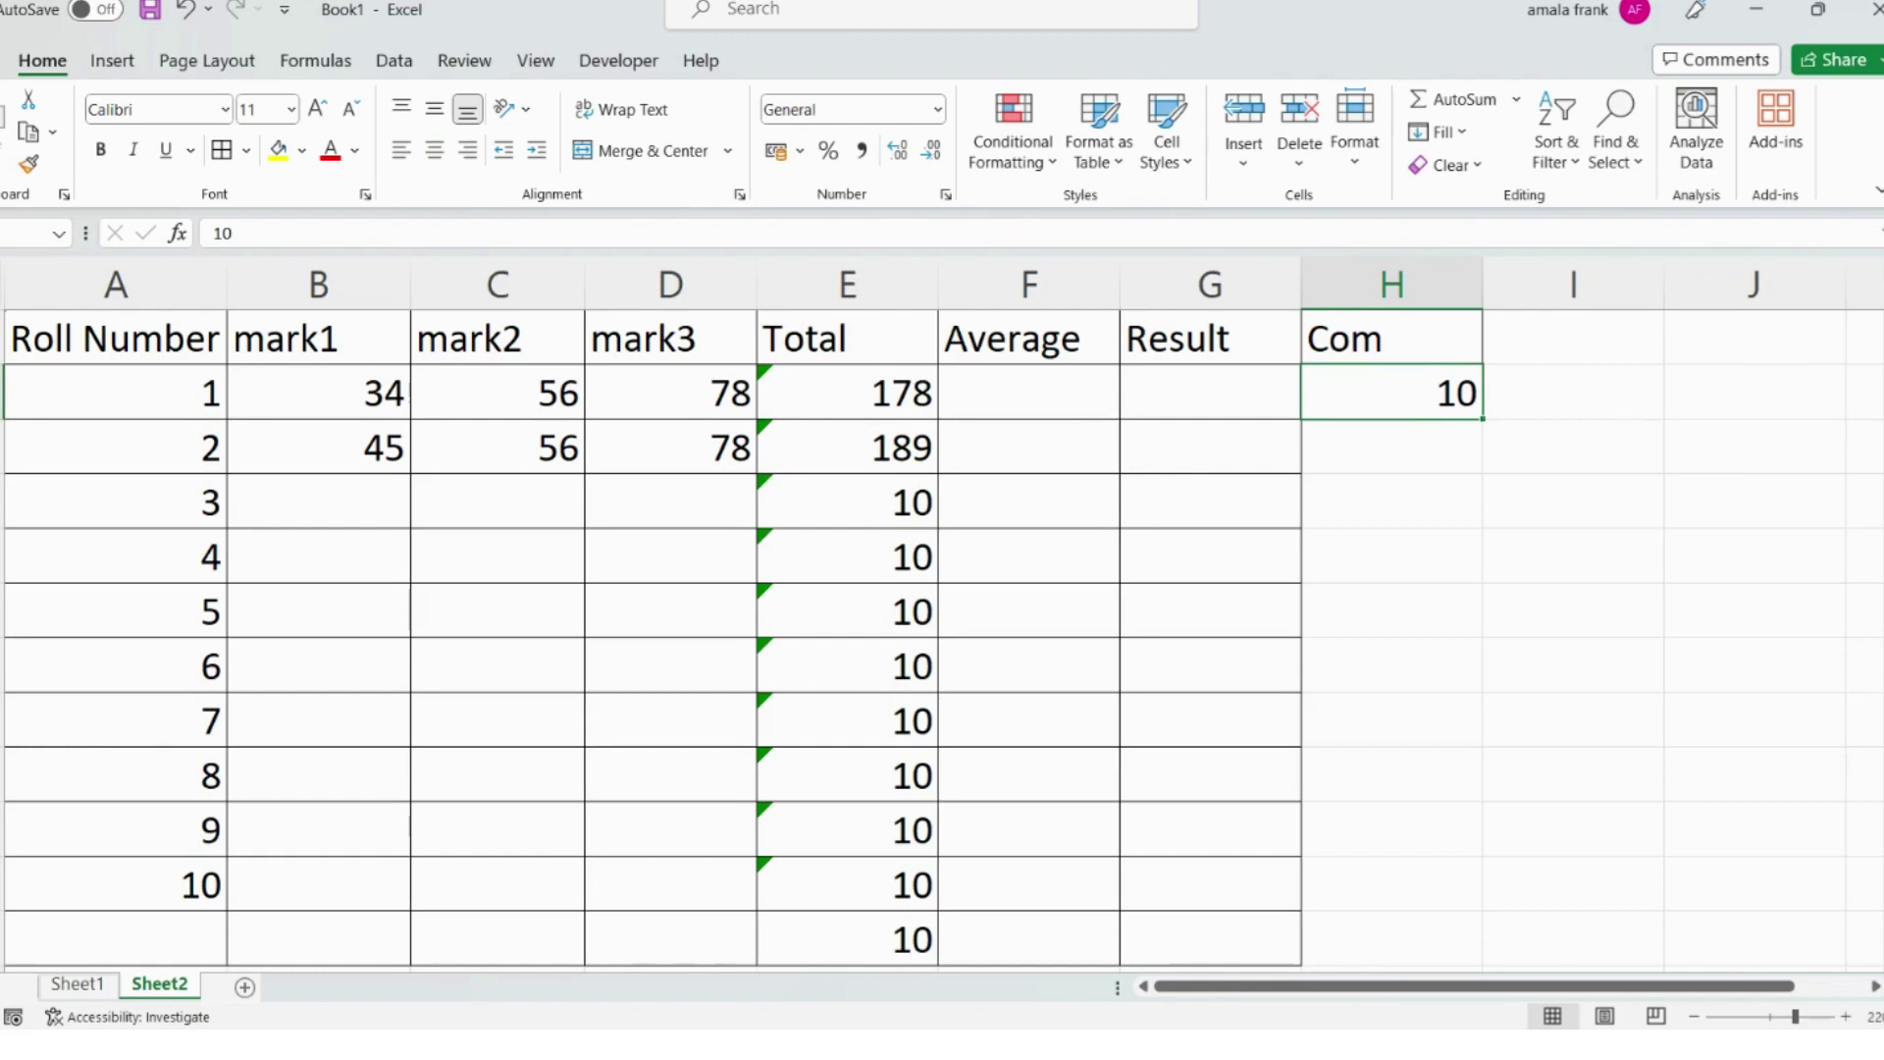
pyautogui.click(868, 383)
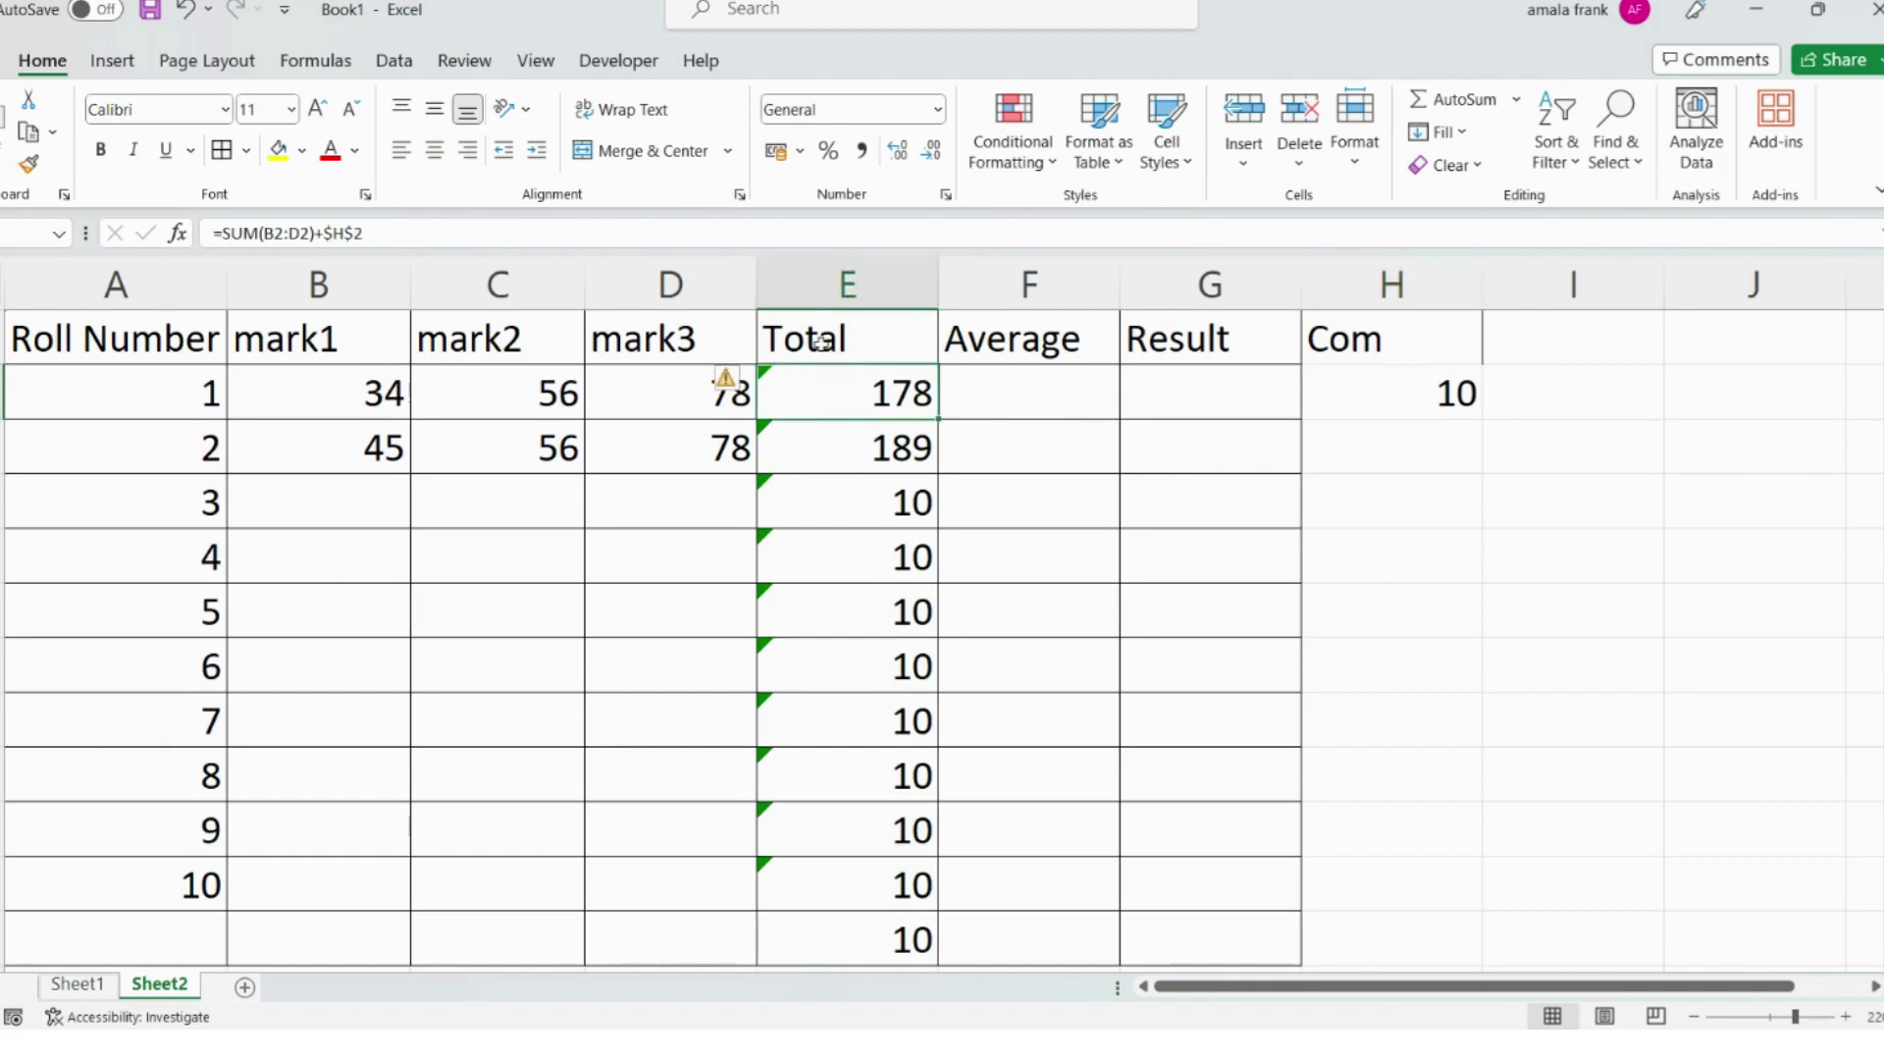
pyautogui.click(413, 235)
pyautogui.press('BackSpace')
pyautogui.press('BackSpace')
pyautogui.press('BackSpace')
pyautogui.press('BackSpace')
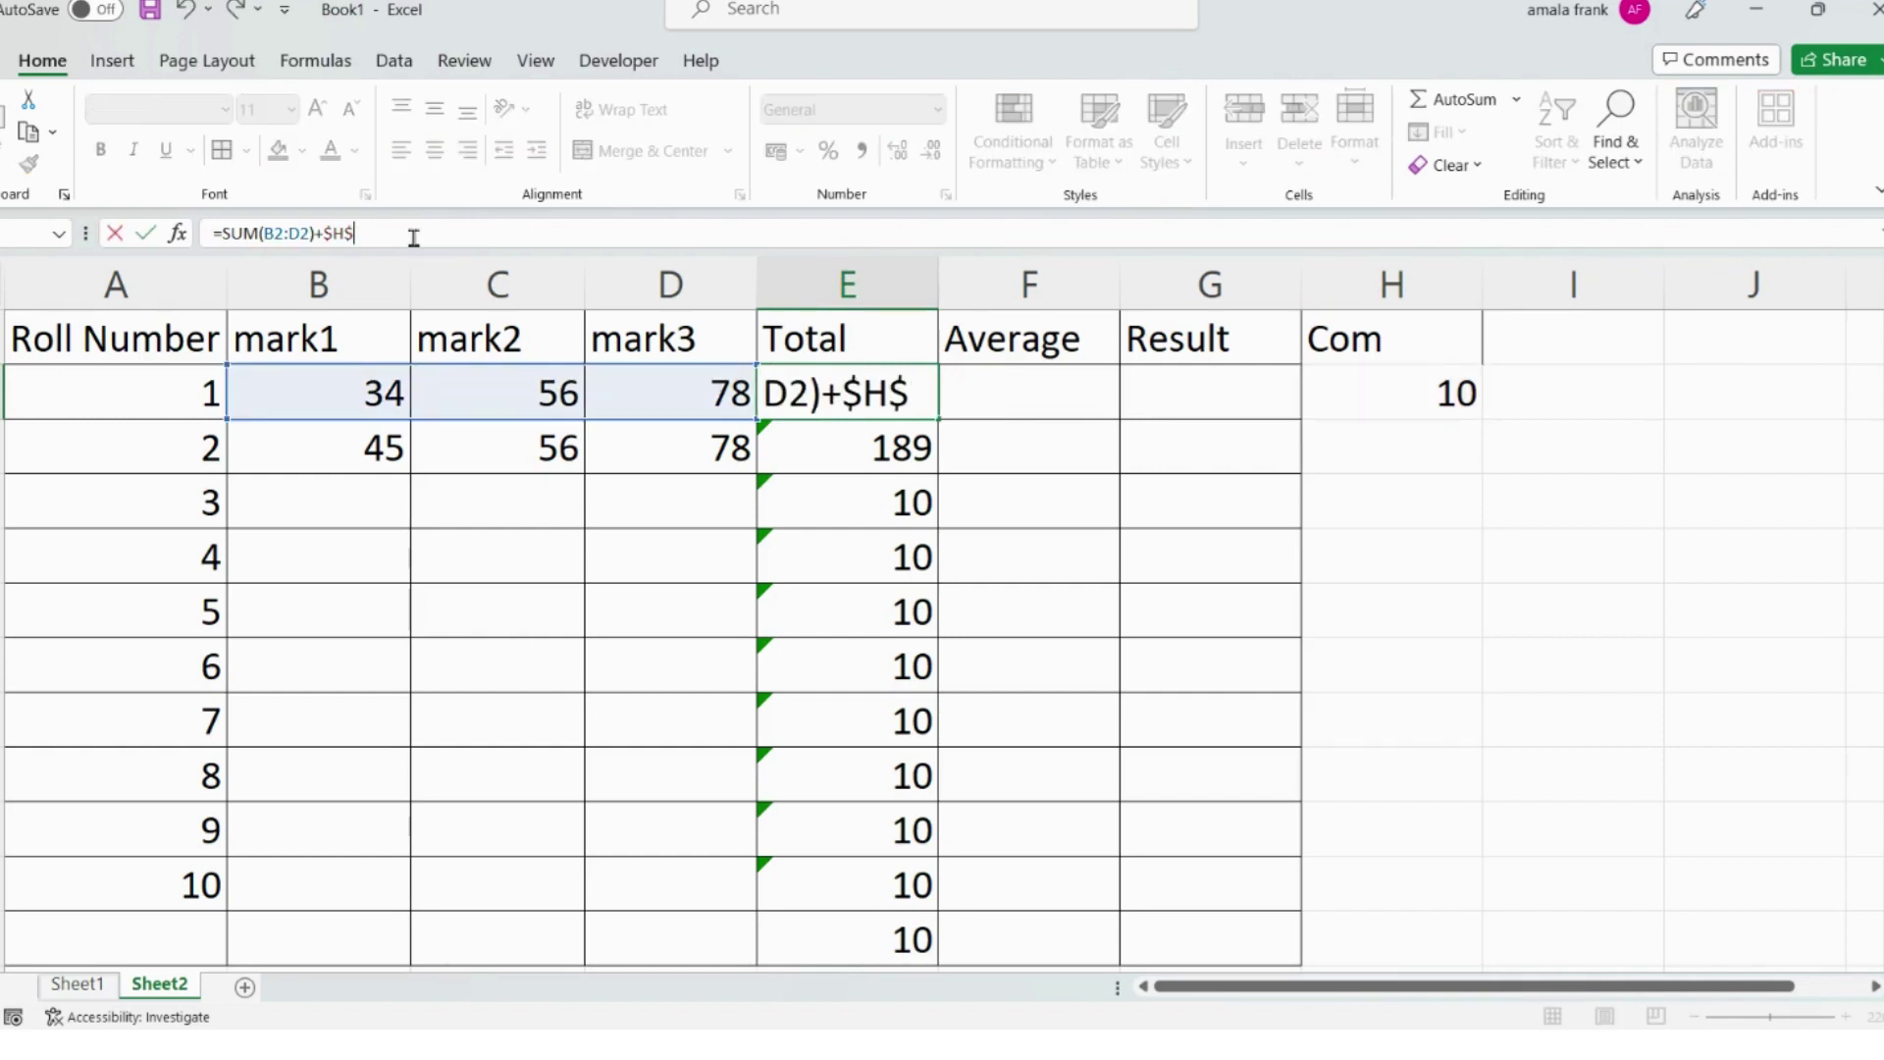
pyautogui.write('marks')
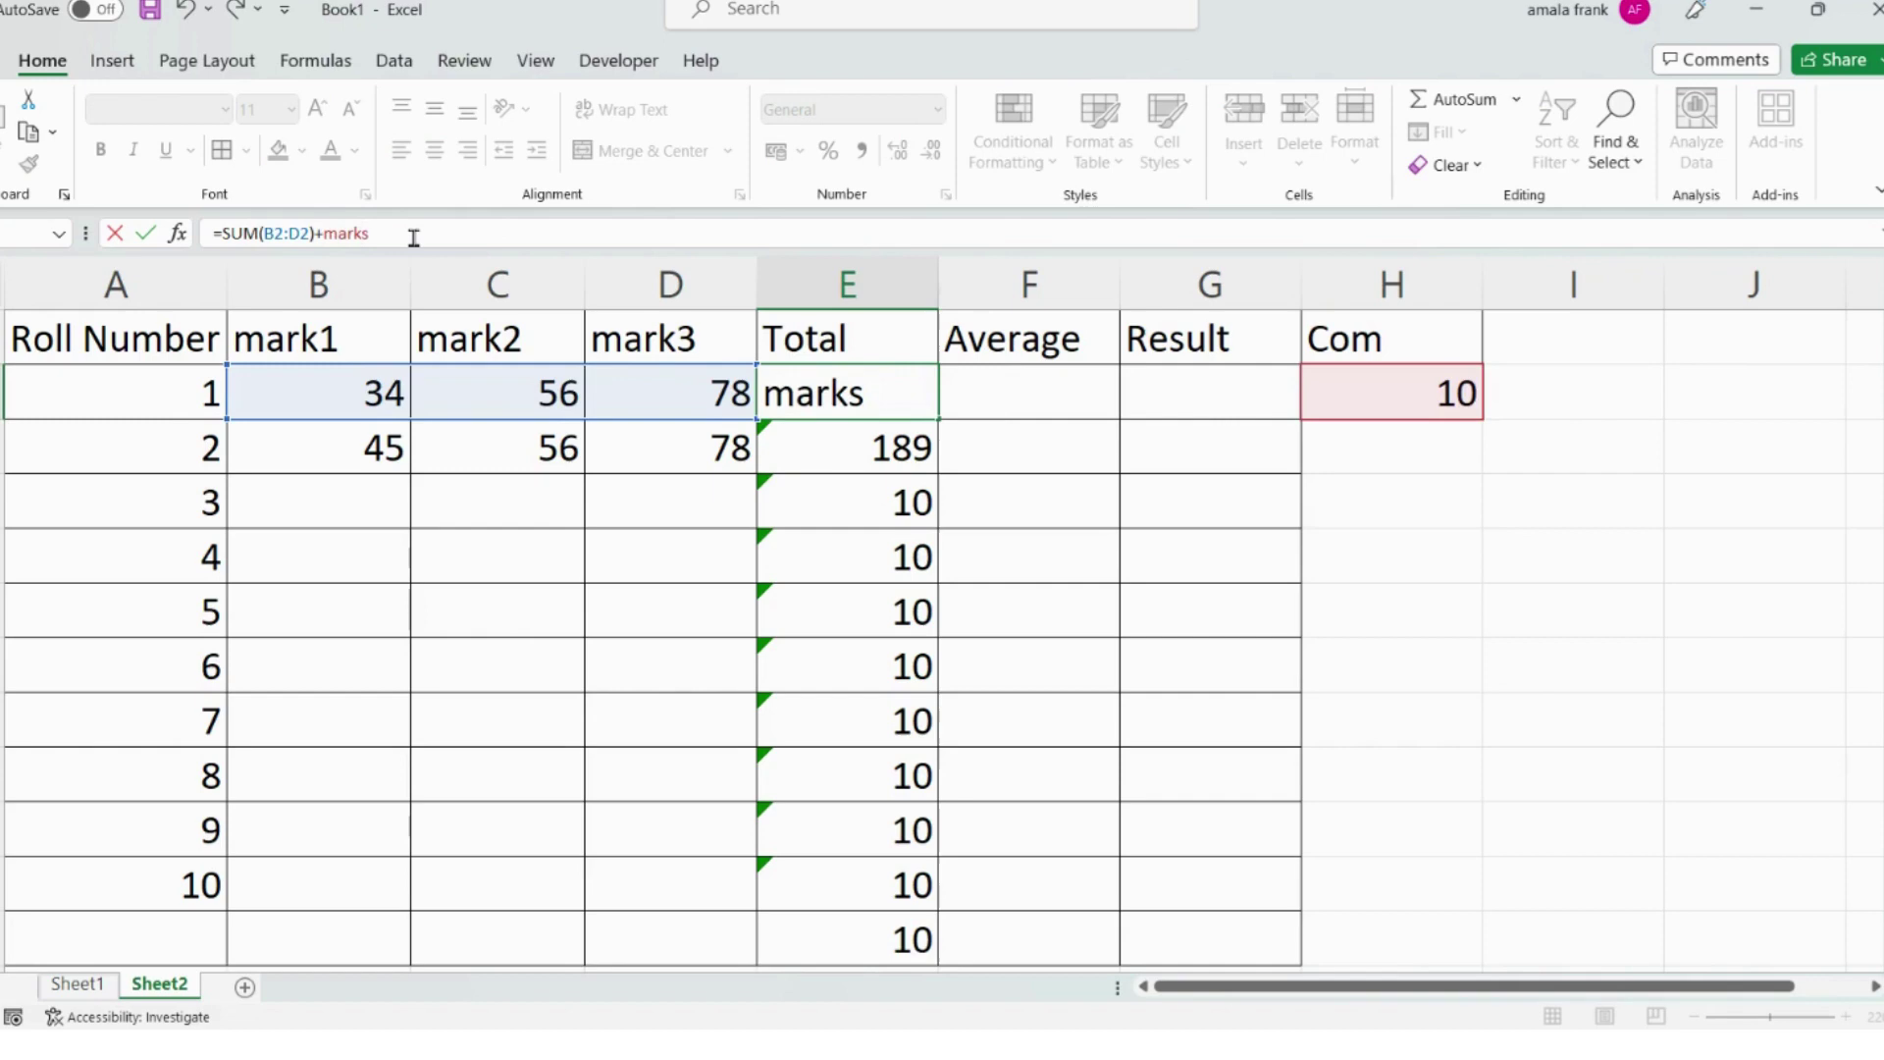
pyautogui.press('Return')
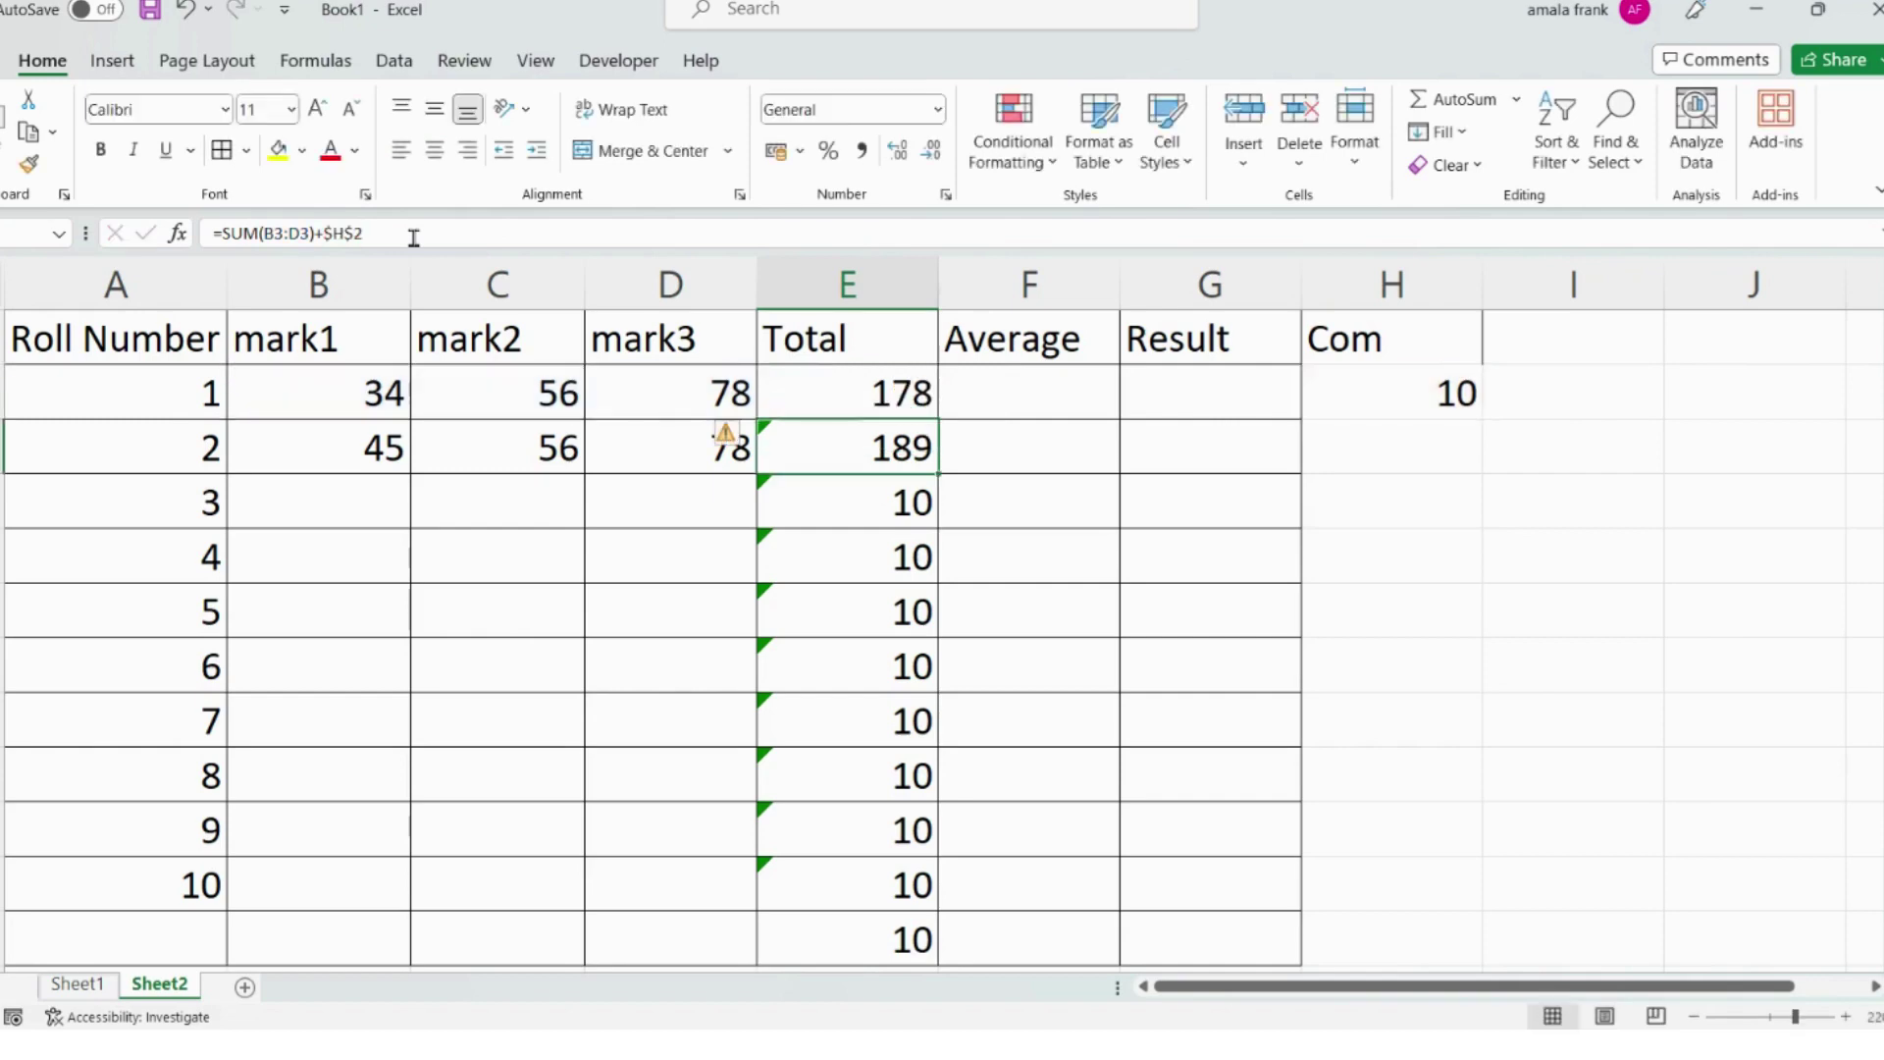
# Fill the E2 total formula down to E12 and examine the named reference in E4 against H2.
pyautogui.click(917, 406)
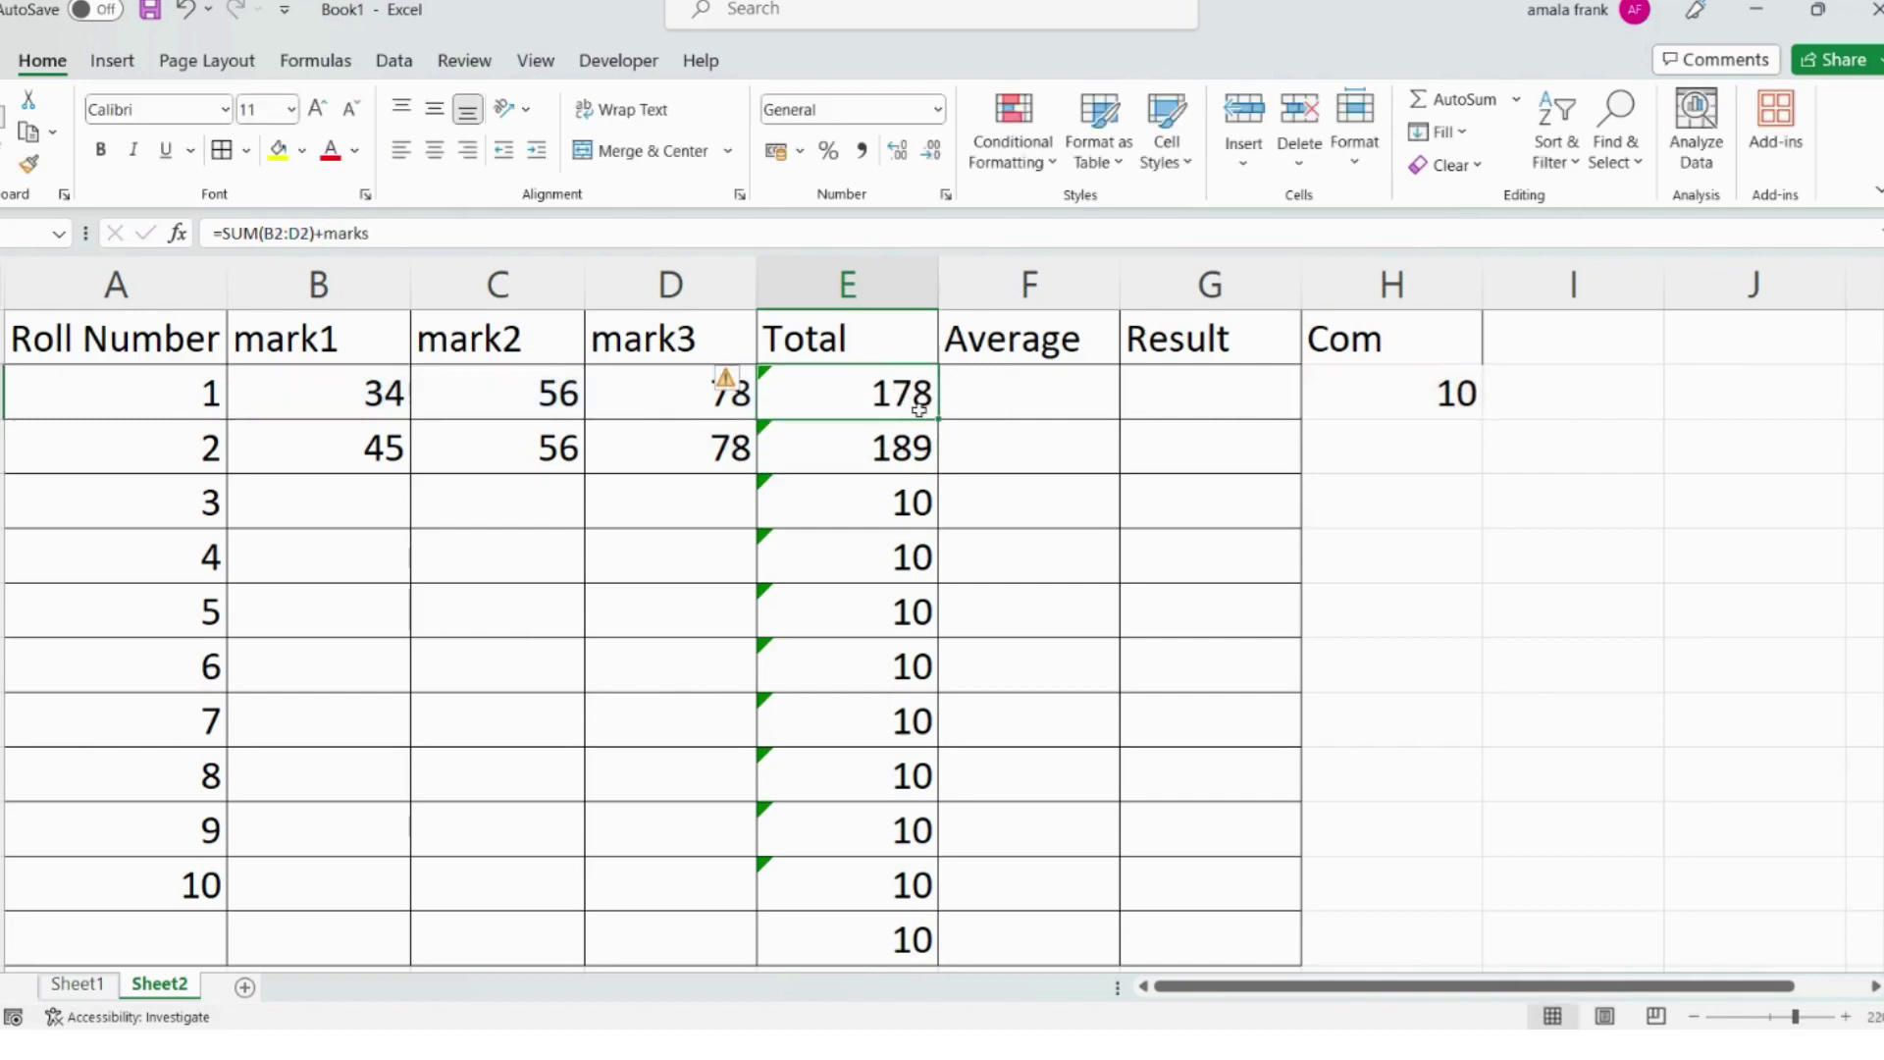
pyautogui.doubleClick(943, 420)
pyautogui.click(904, 488)
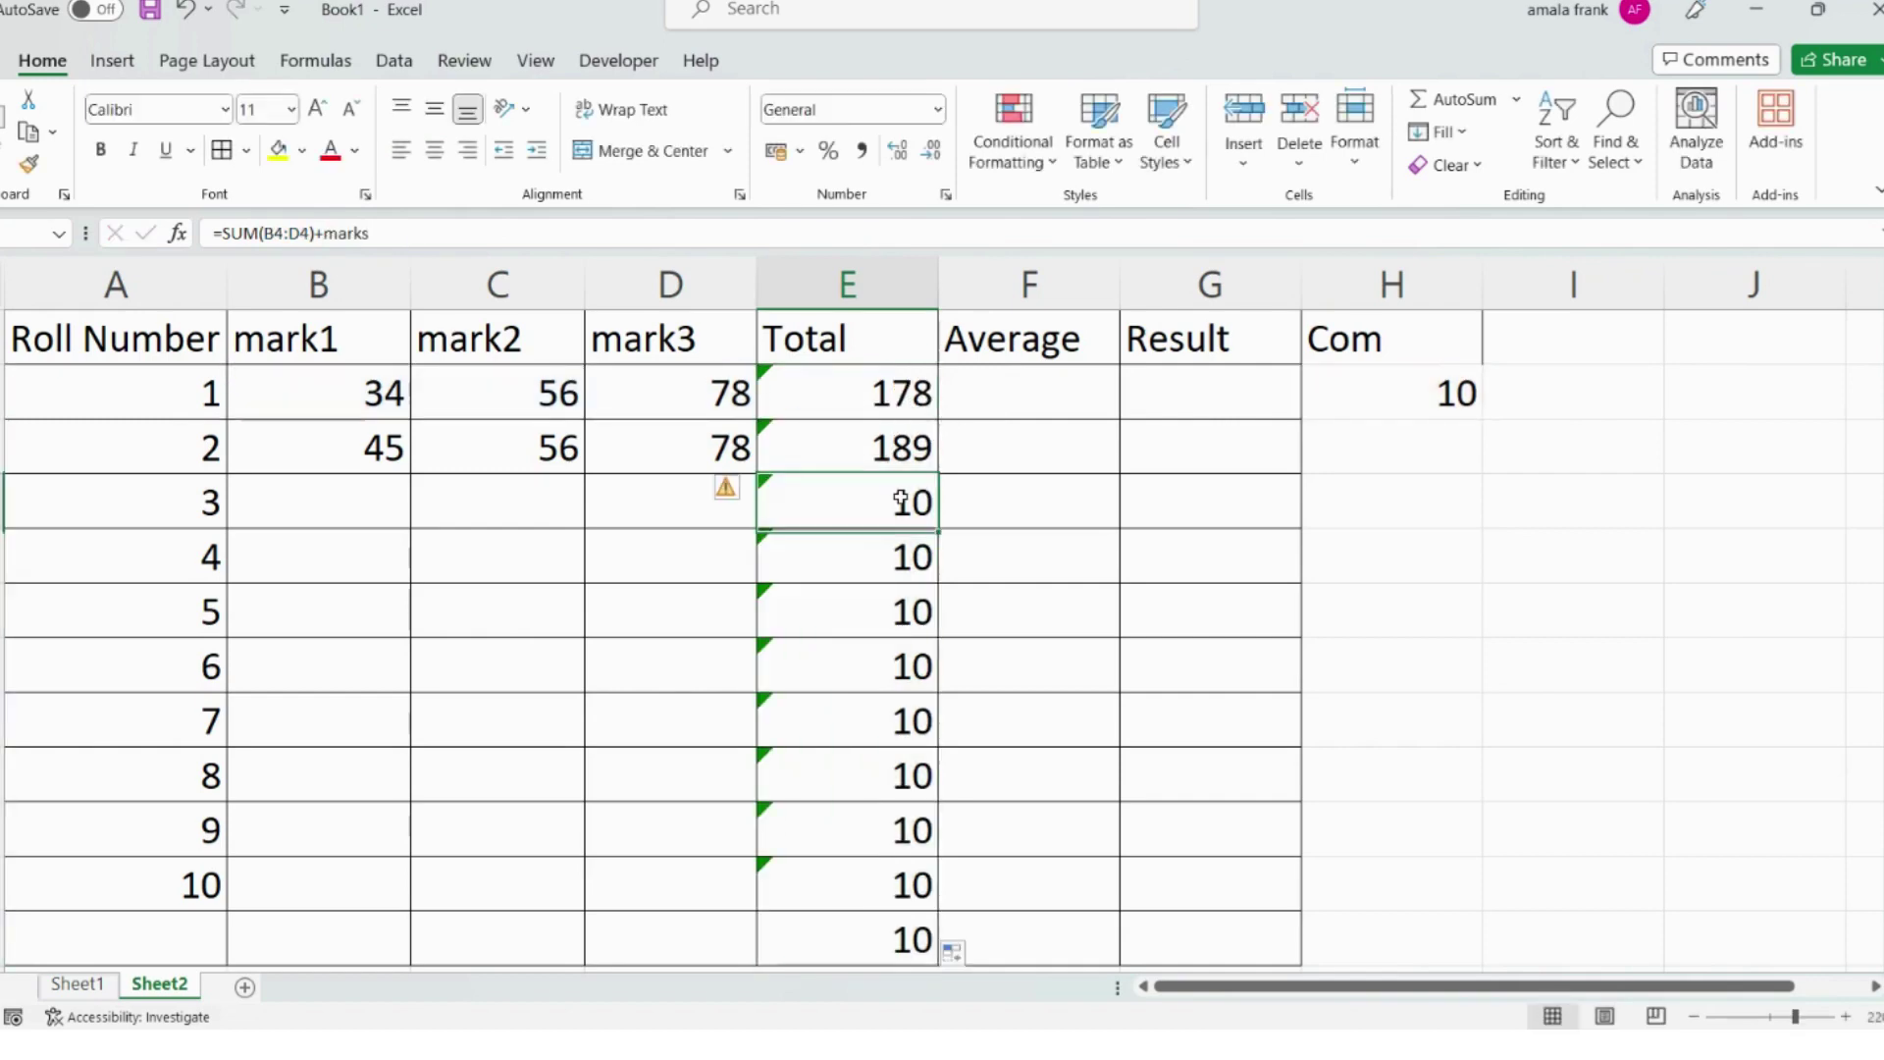
pyautogui.click(1411, 397)
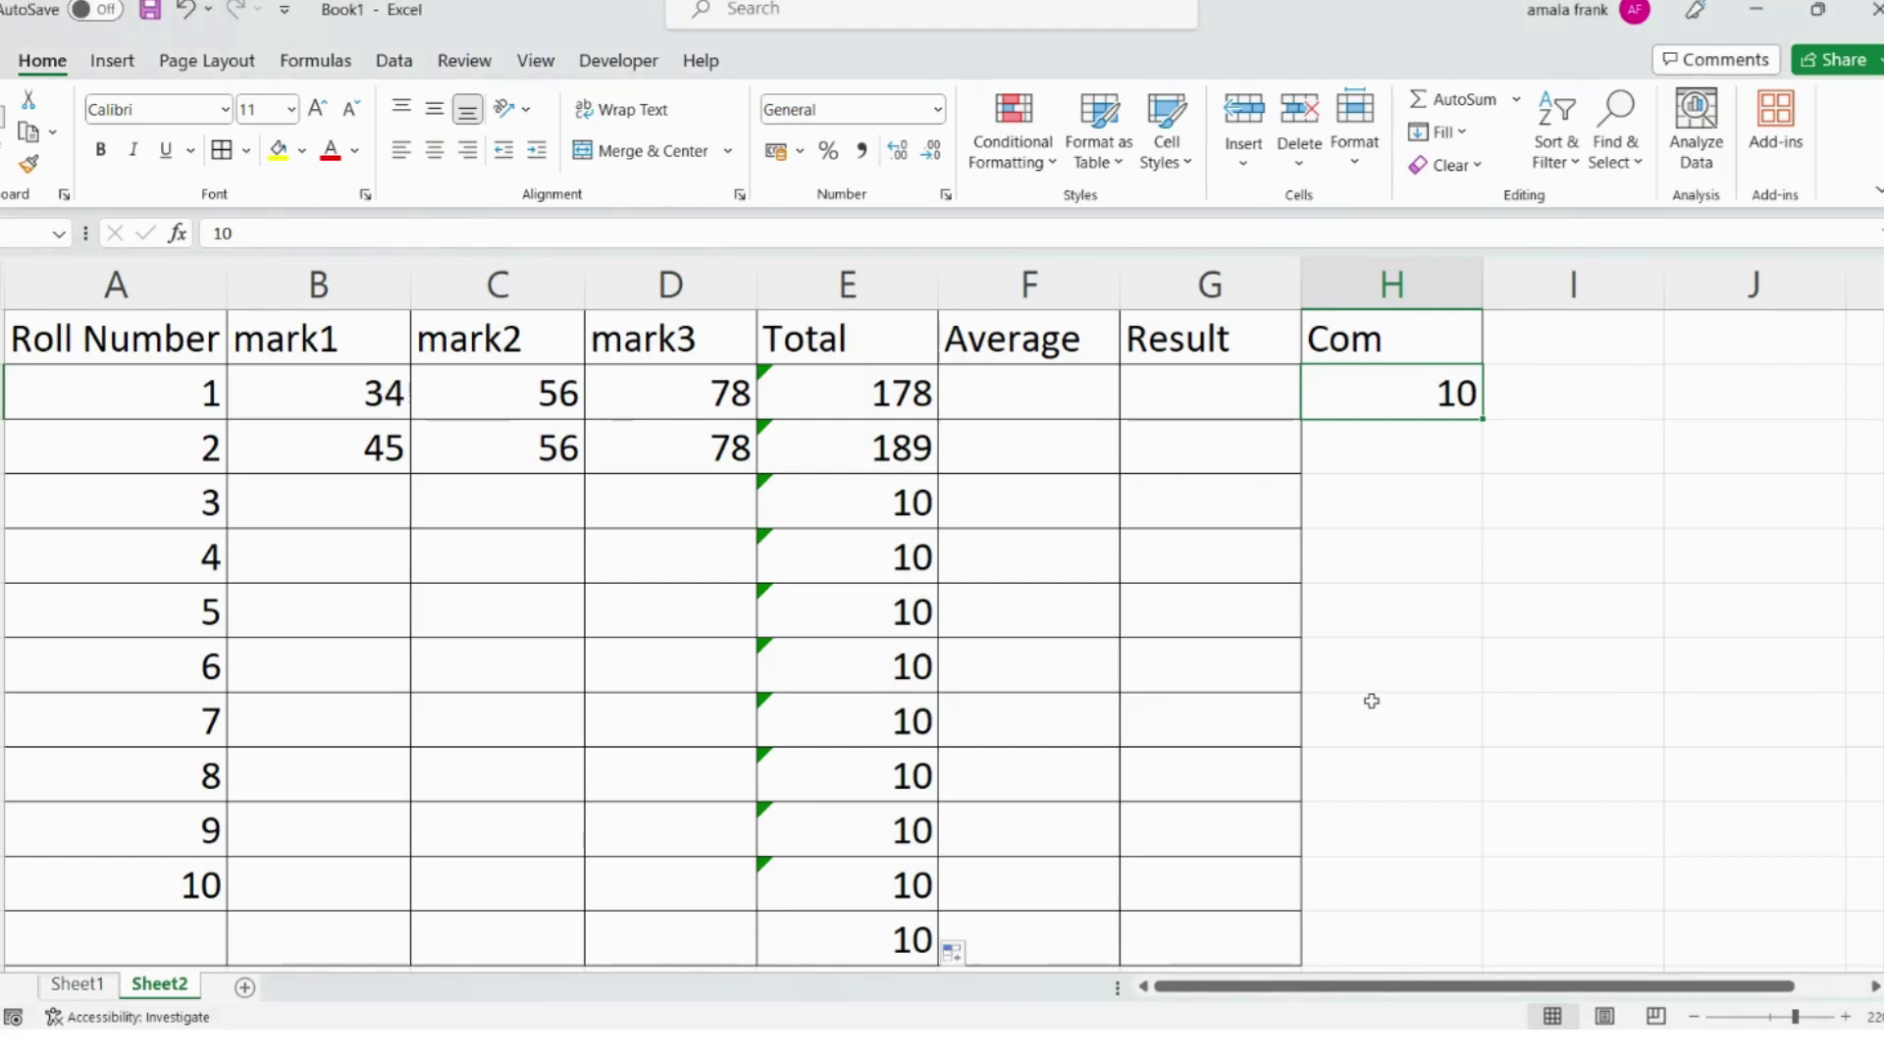
# Enter =AVERAGE(B2:D2) in F2 and fill the formula down to F12.
pyautogui.click(1003, 400)
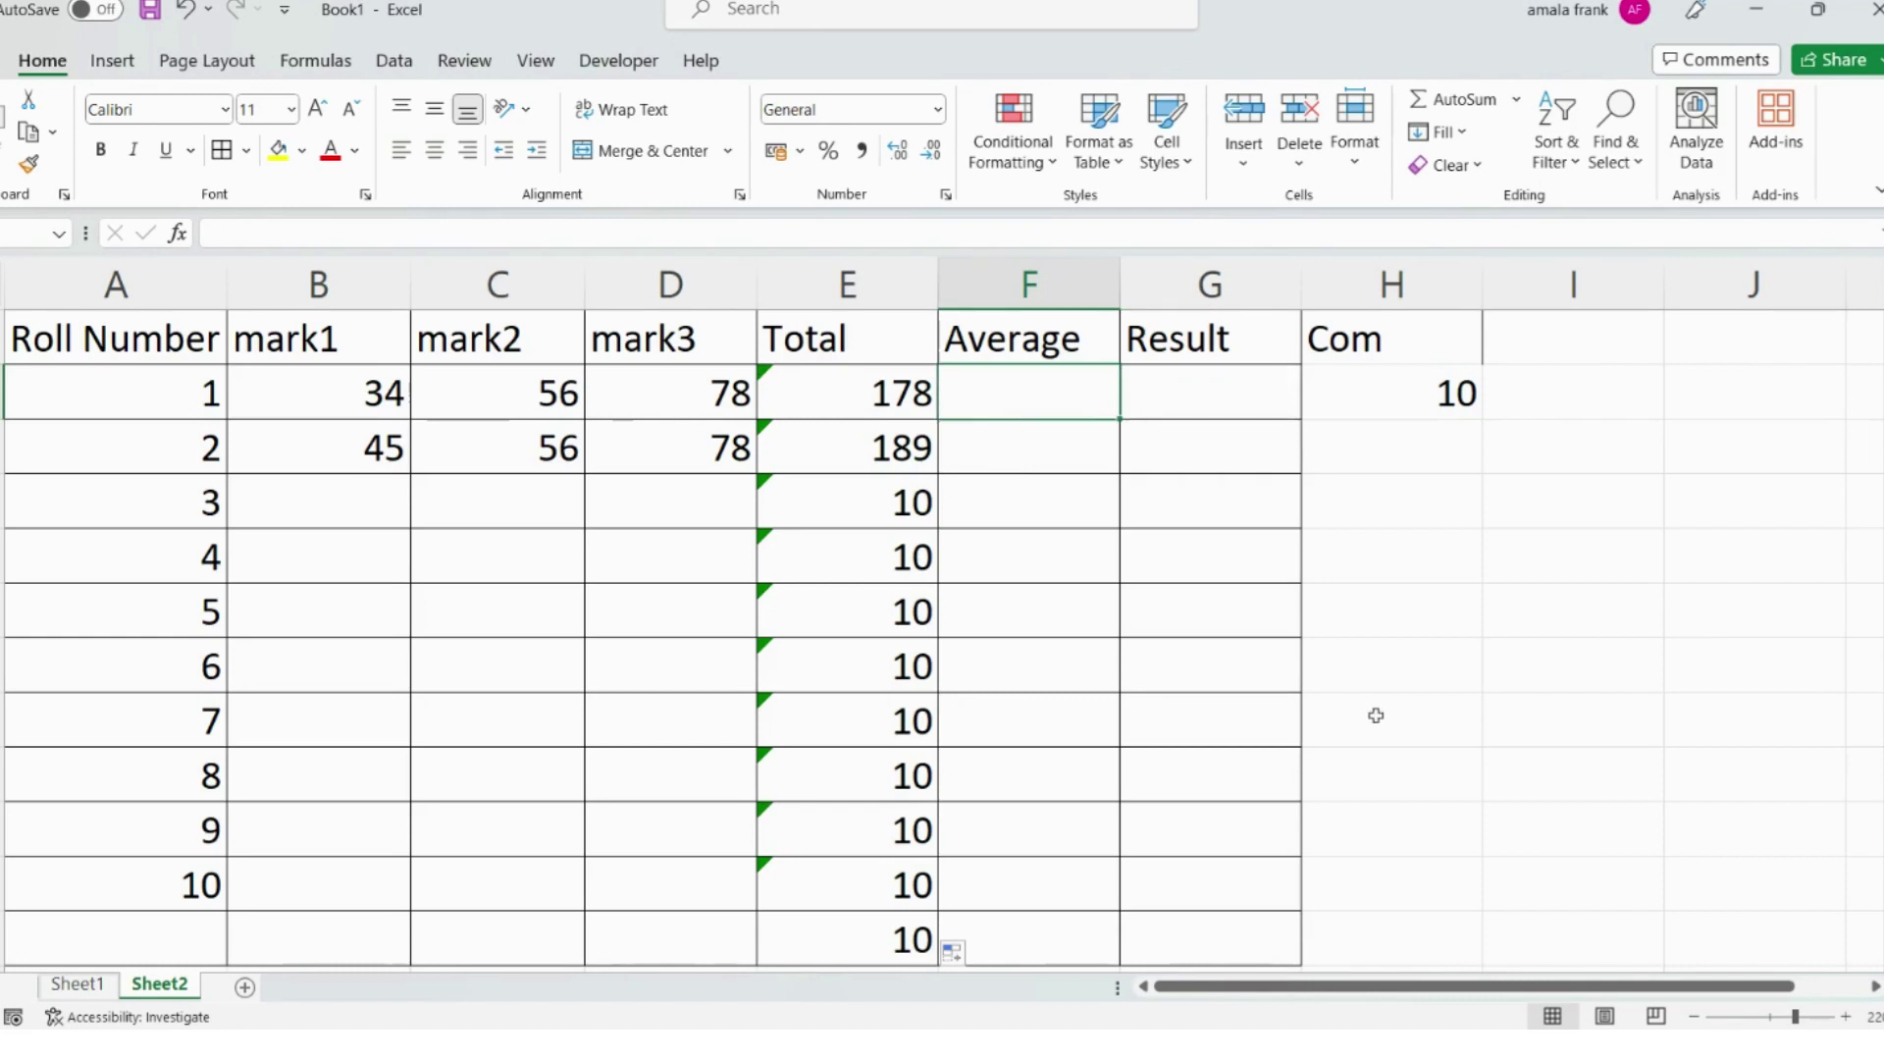
pyautogui.write('=')
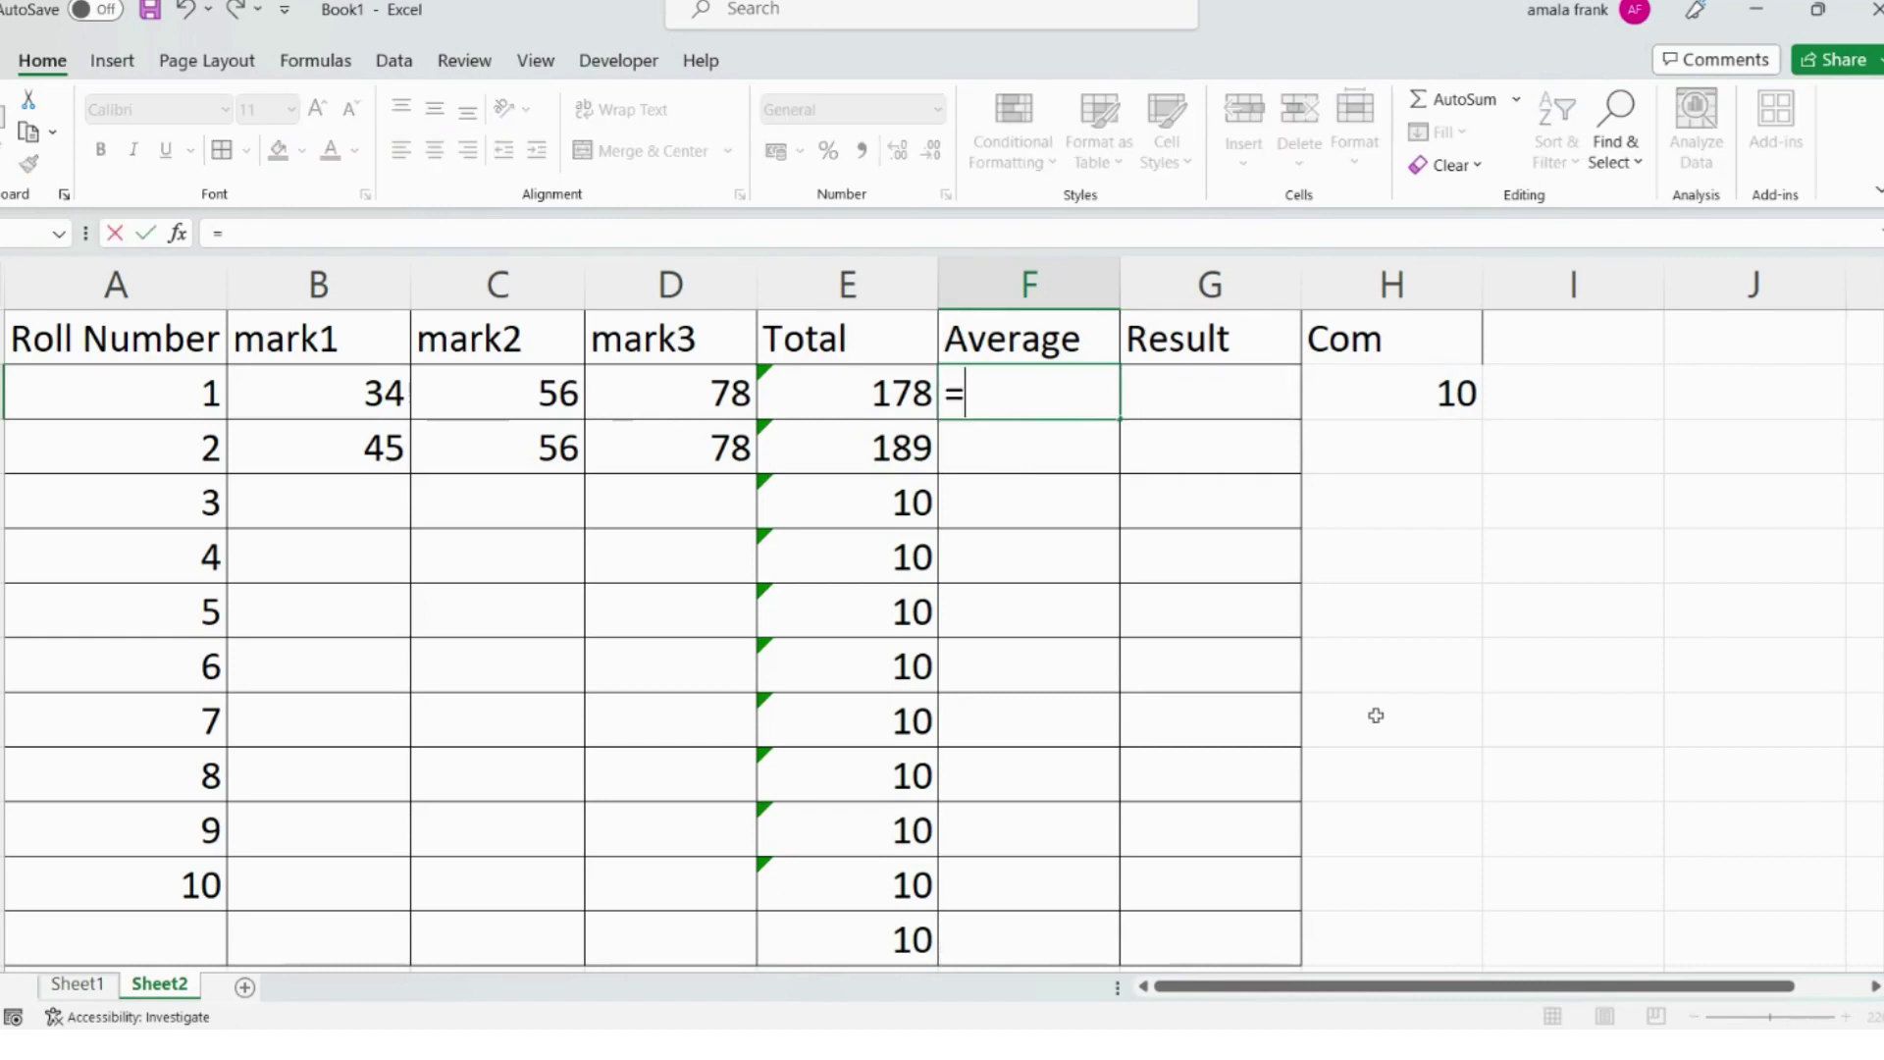
pyautogui.write('average')
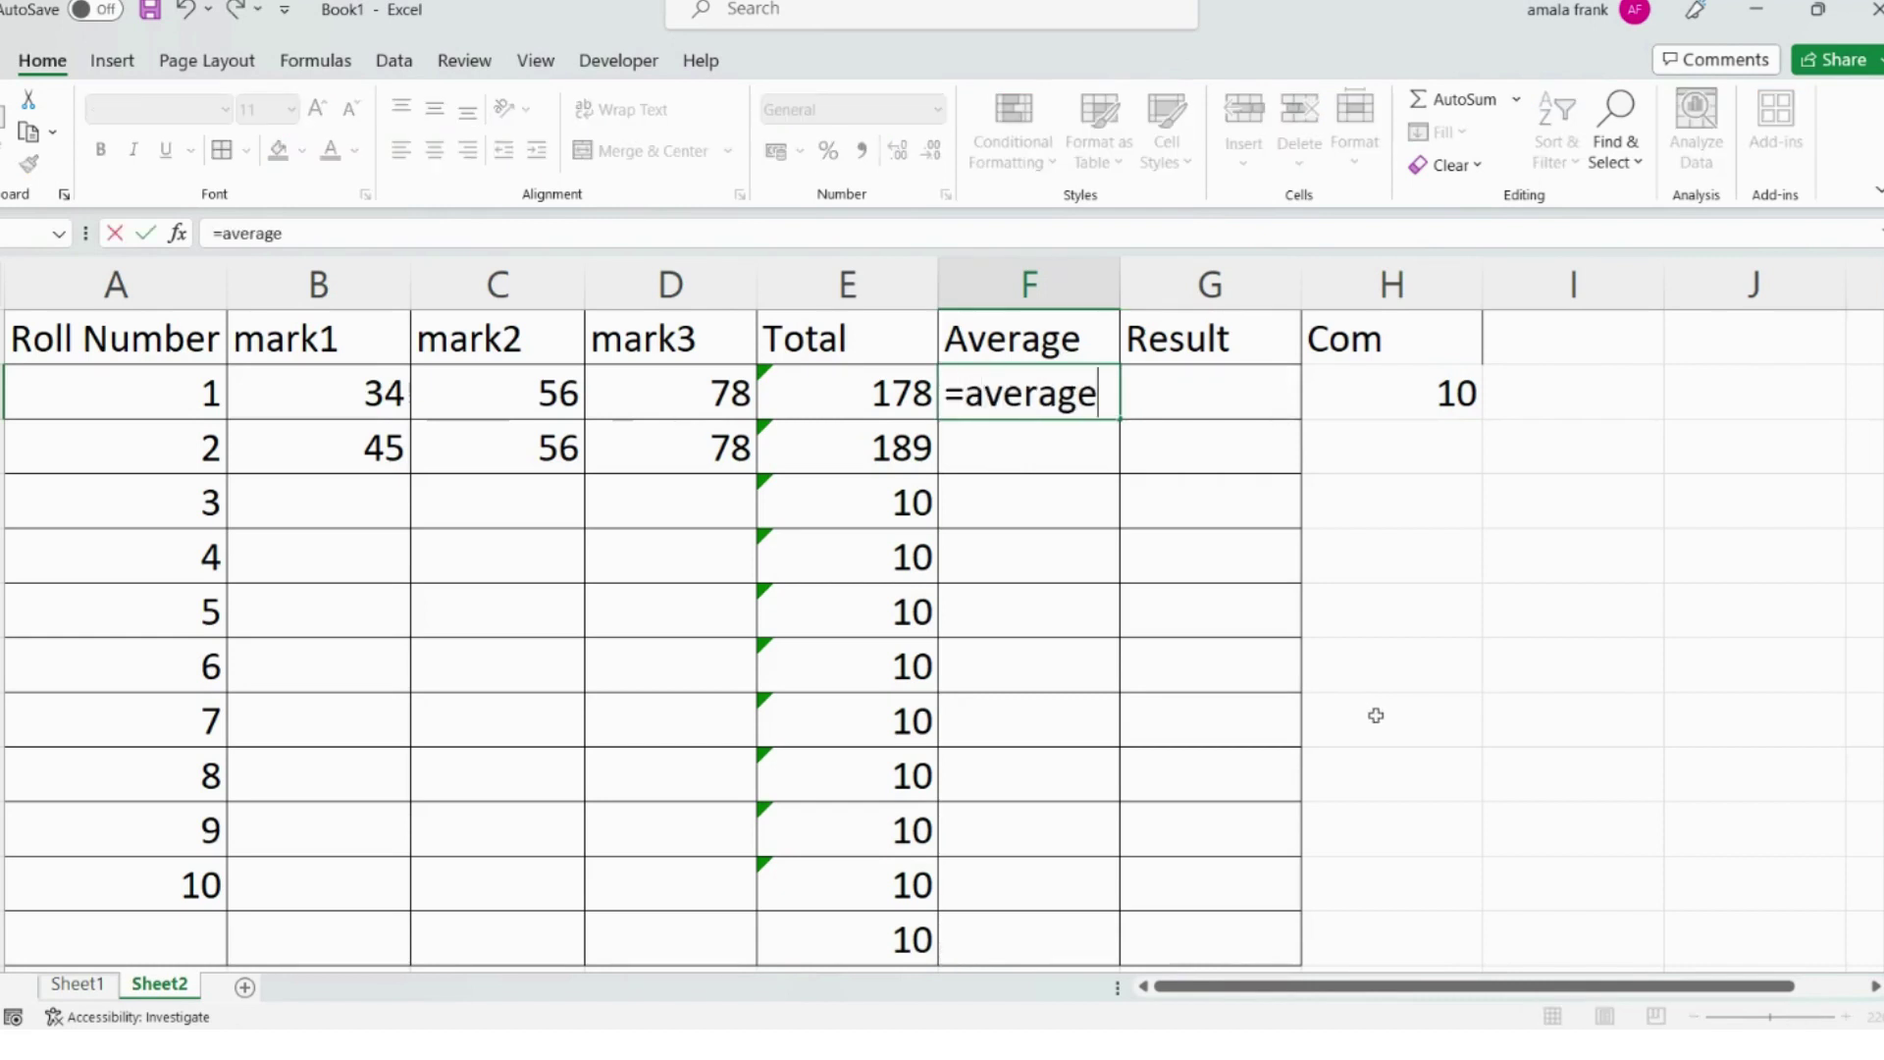
pyautogui.write('(b')
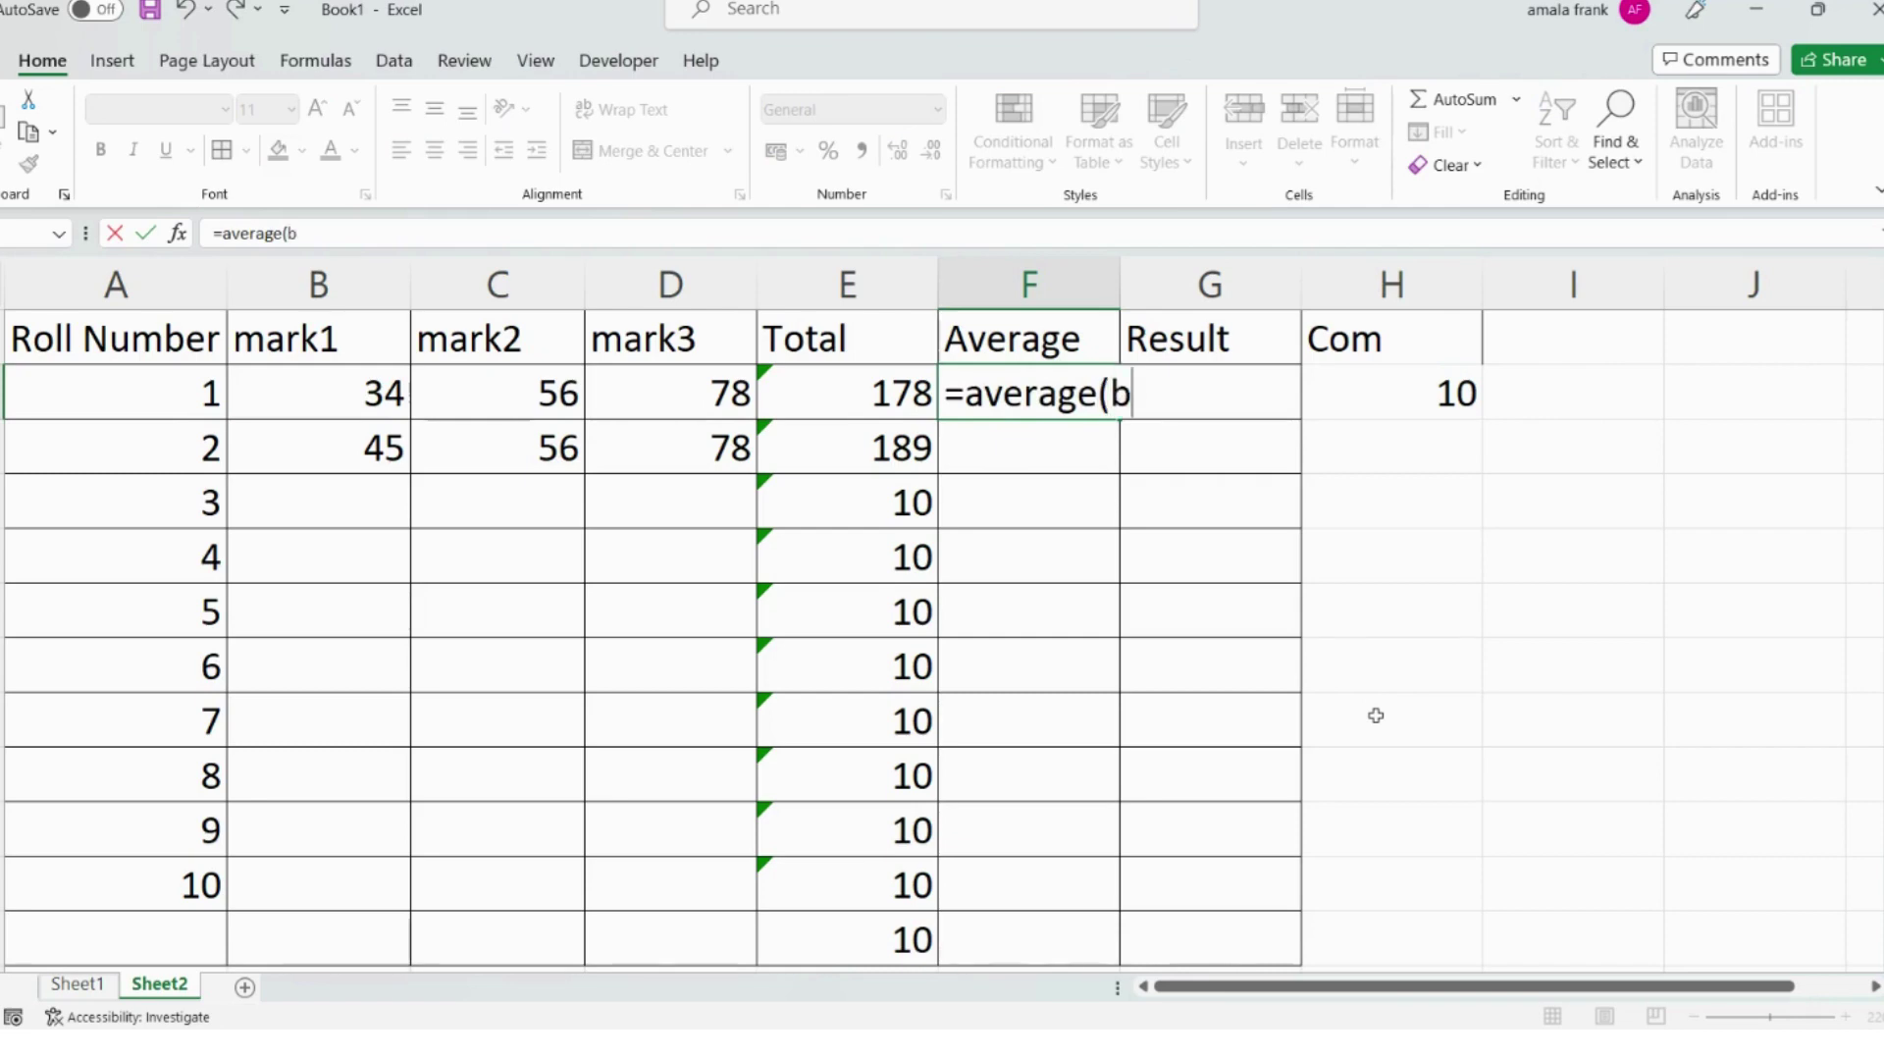
pyautogui.write('2:d2)')
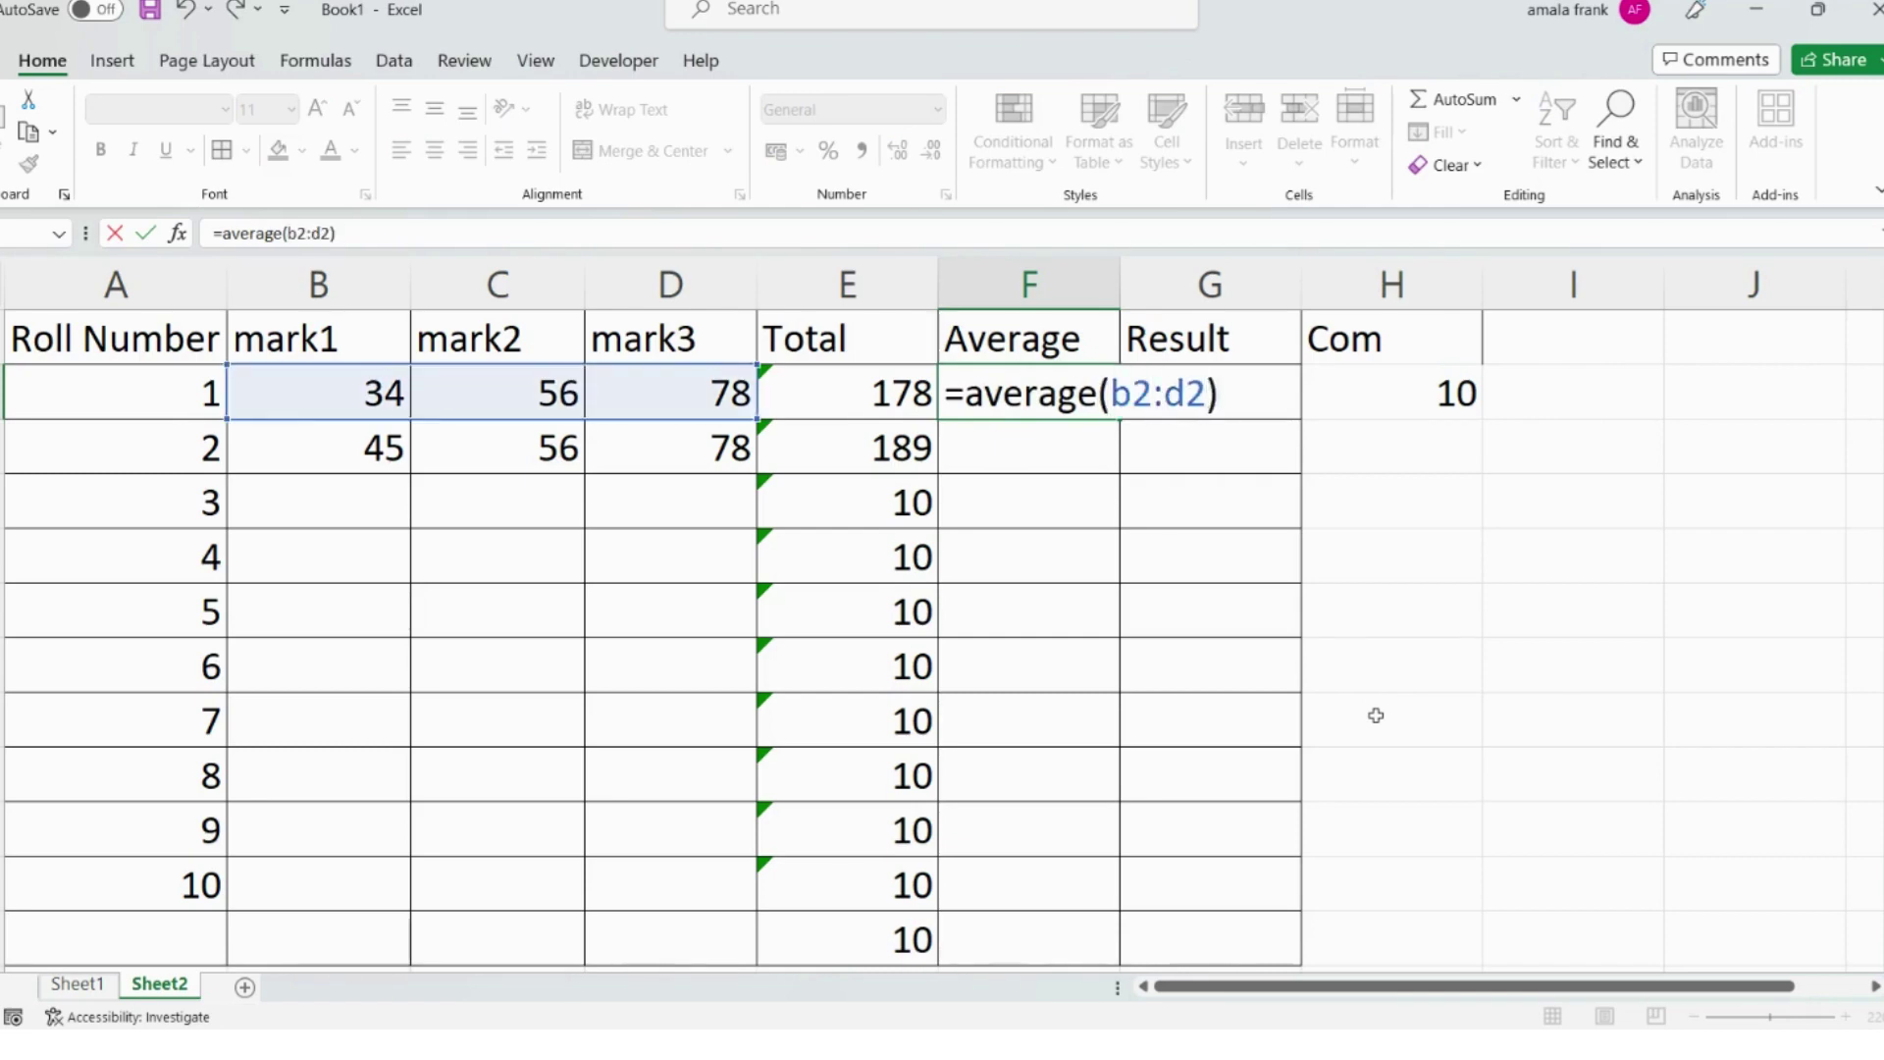
pyautogui.press('Return')
pyautogui.click(1085, 389)
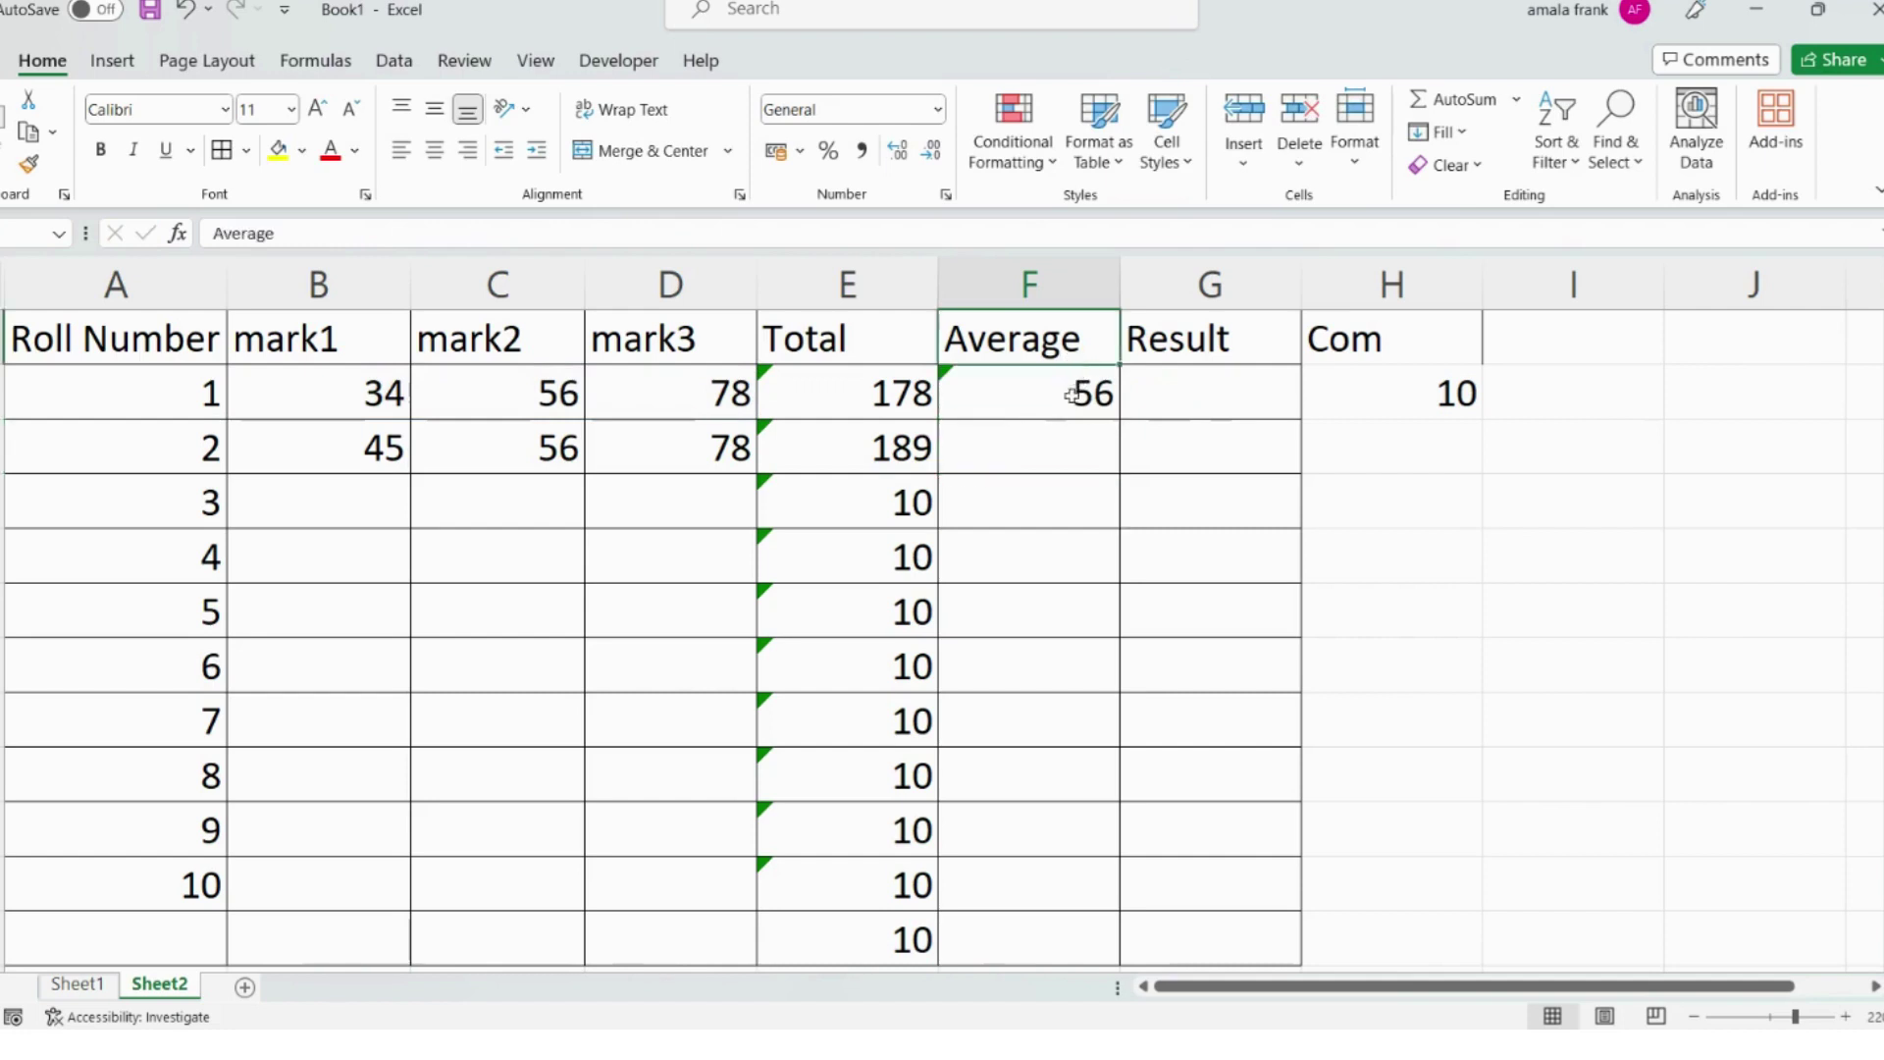
pyautogui.doubleClick(1124, 419)
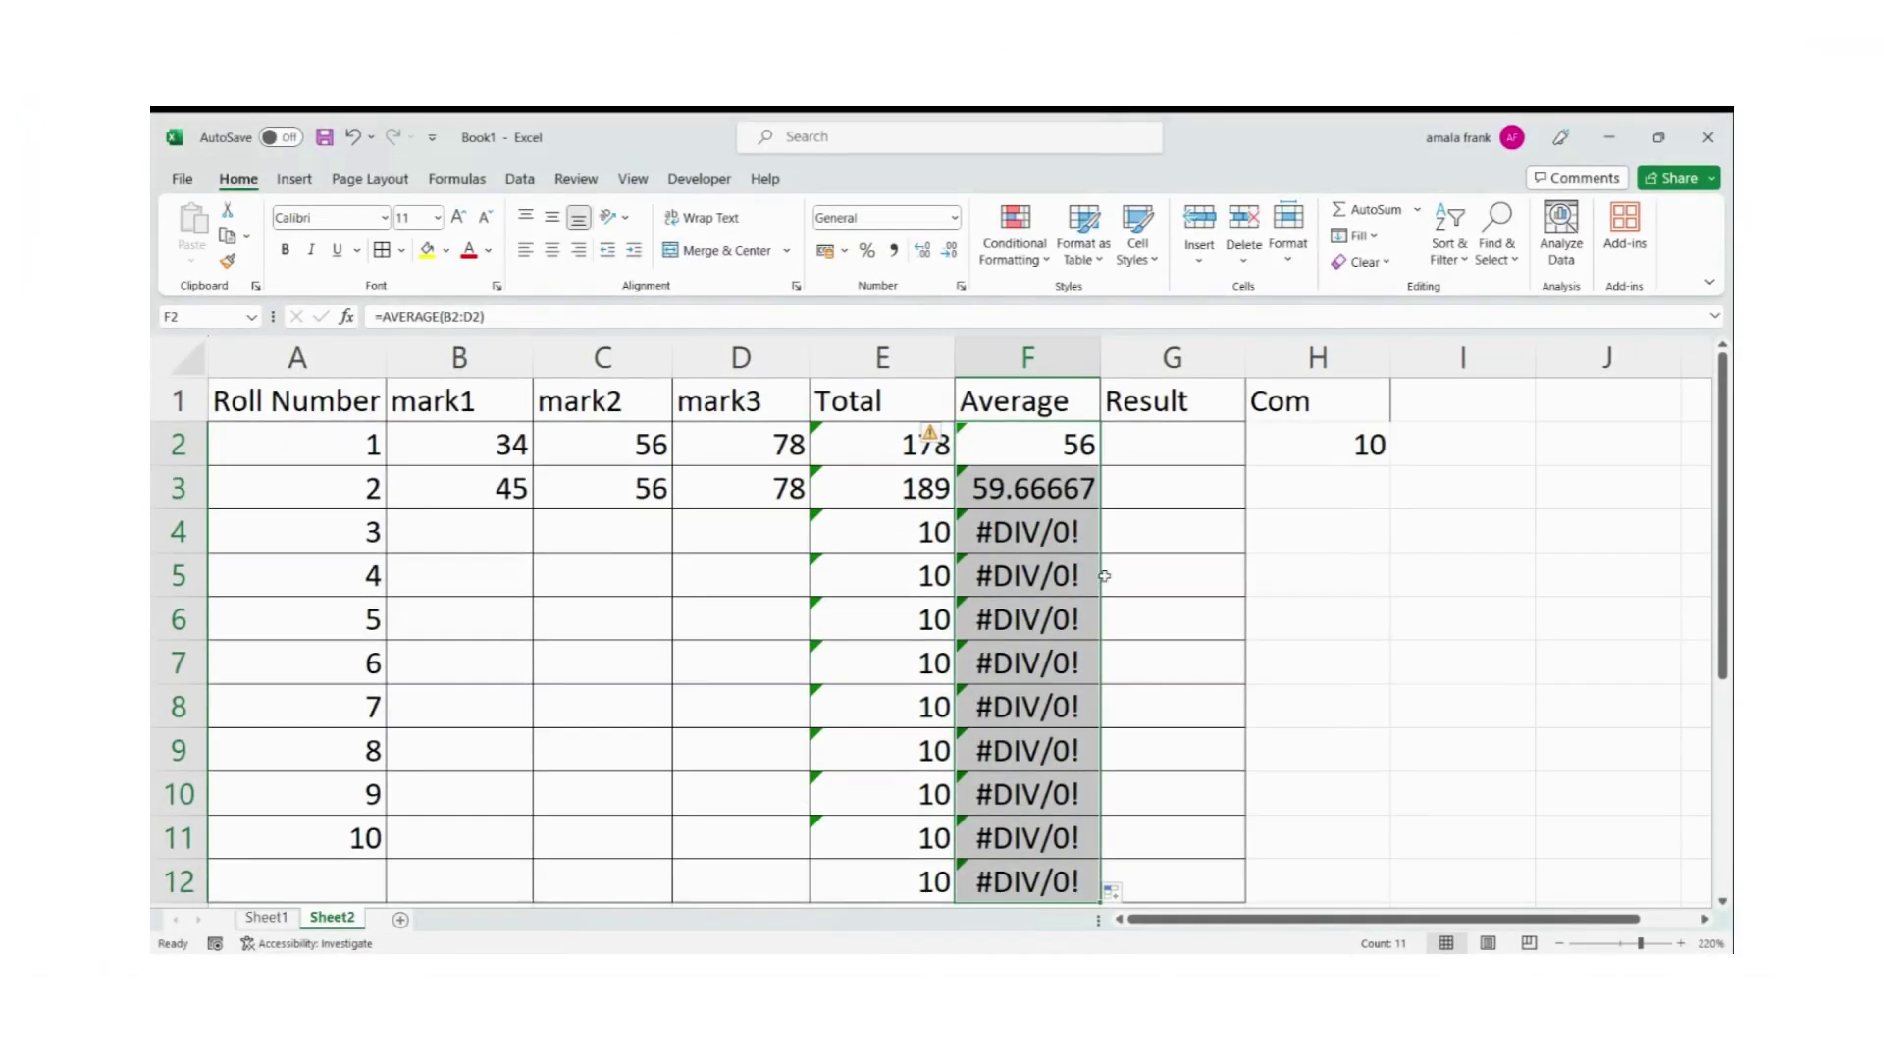
# Widen the Result column and enter =IF(AND(B2>=40,C2>=40,D2>=40),"PASS","FAIL") in G2.
pyautogui.click(1129, 454)
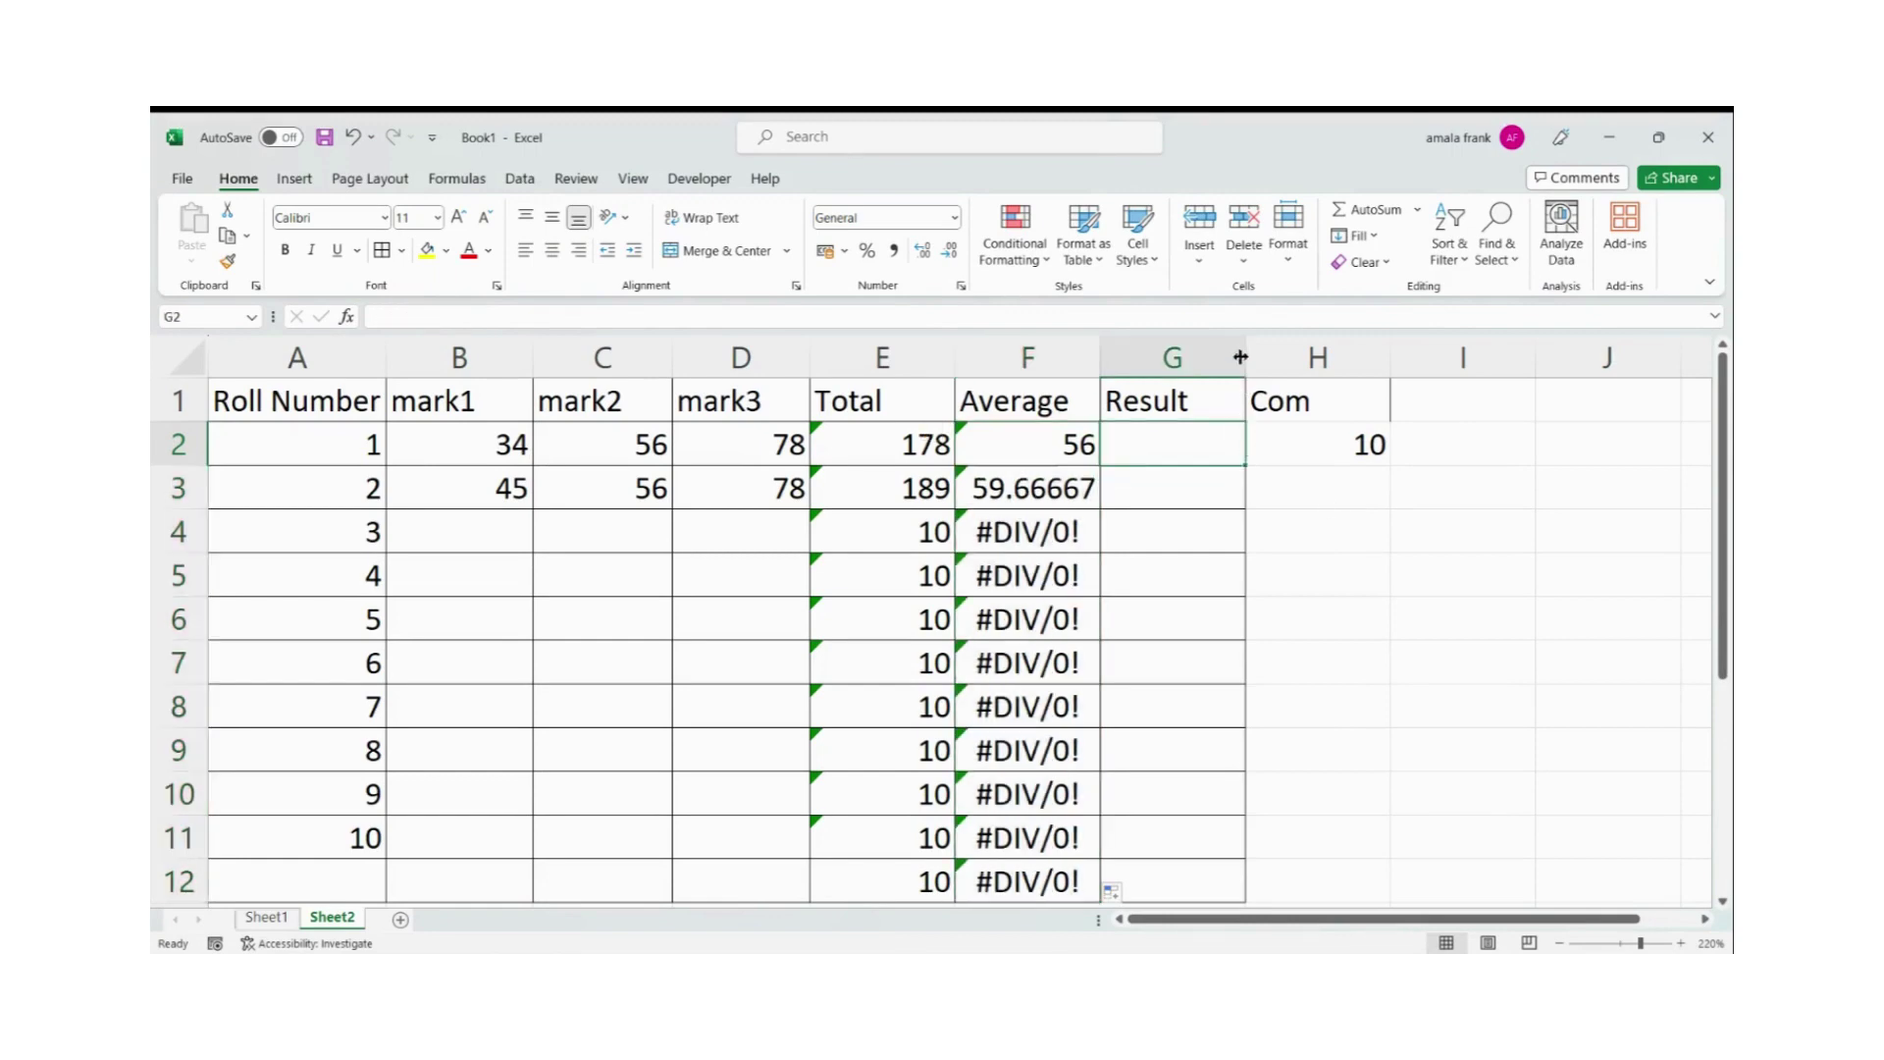
pyautogui.moveTo(1245, 355); pyautogui.dragTo(1316, 346)
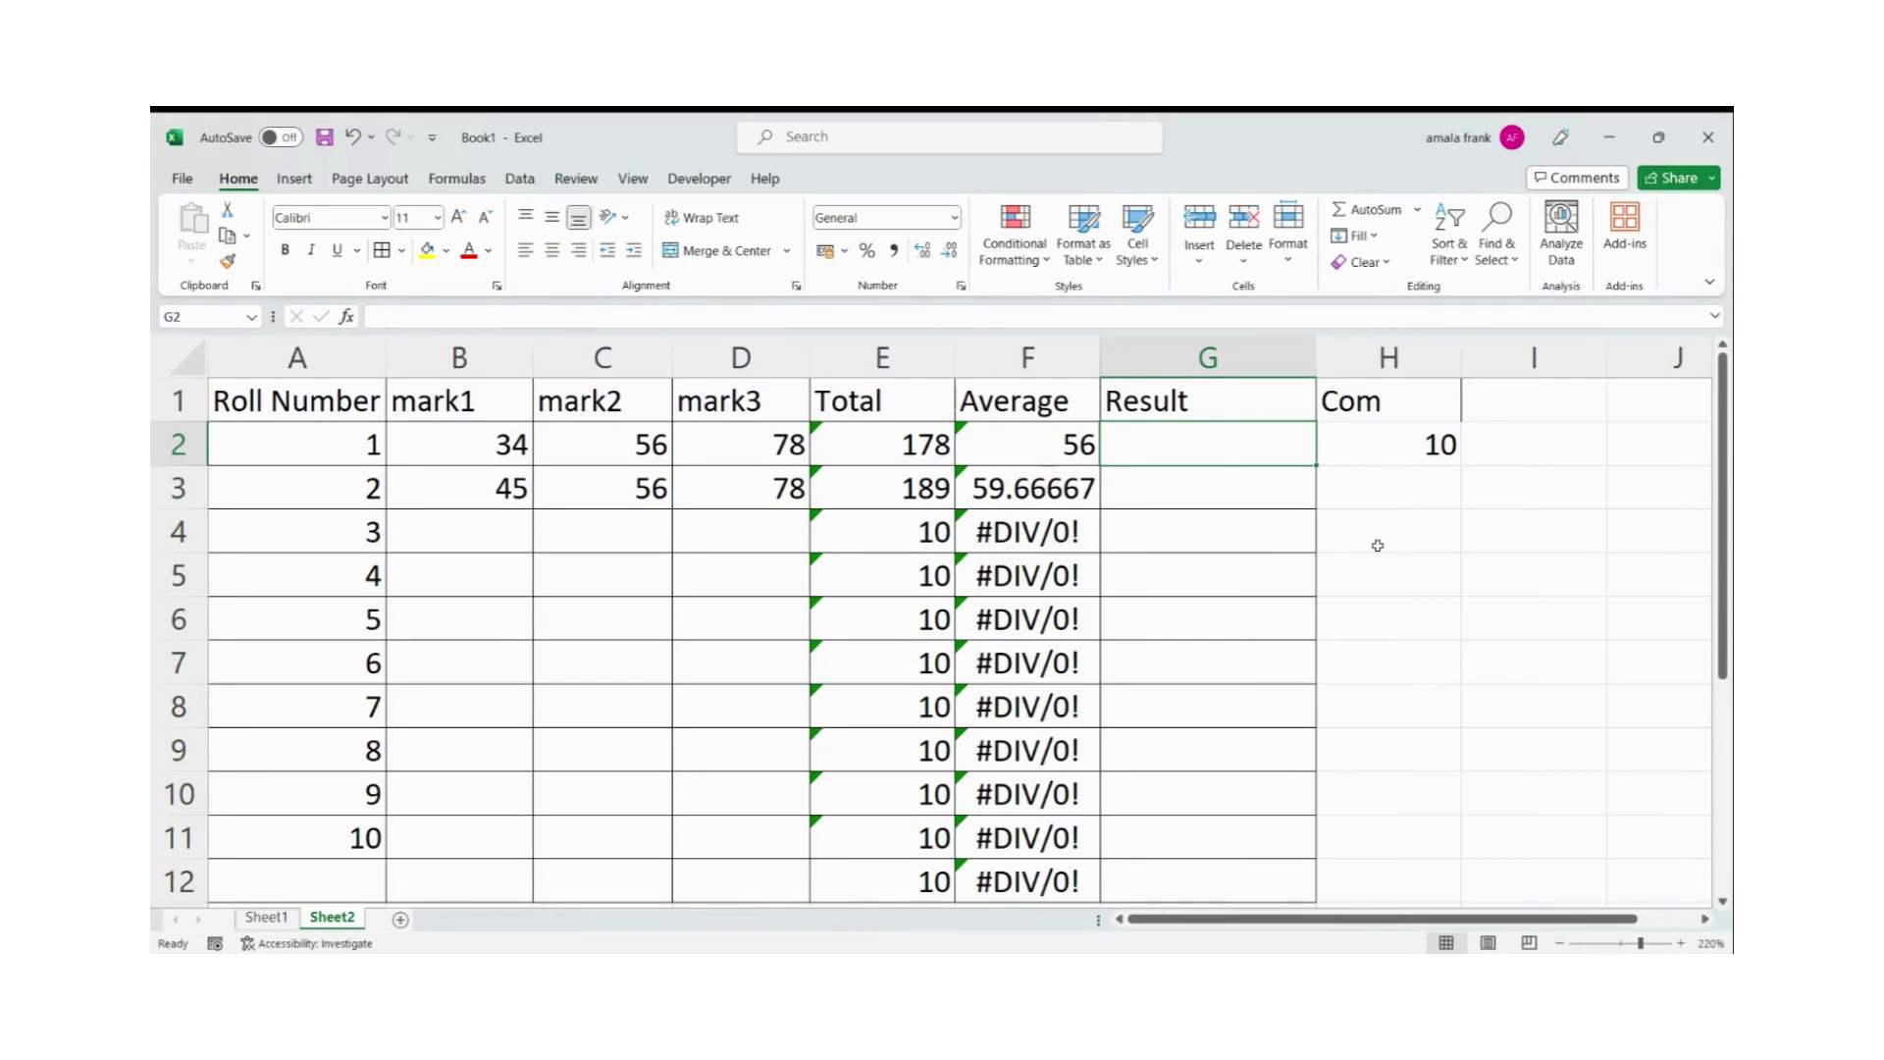
pyautogui.write('=if')
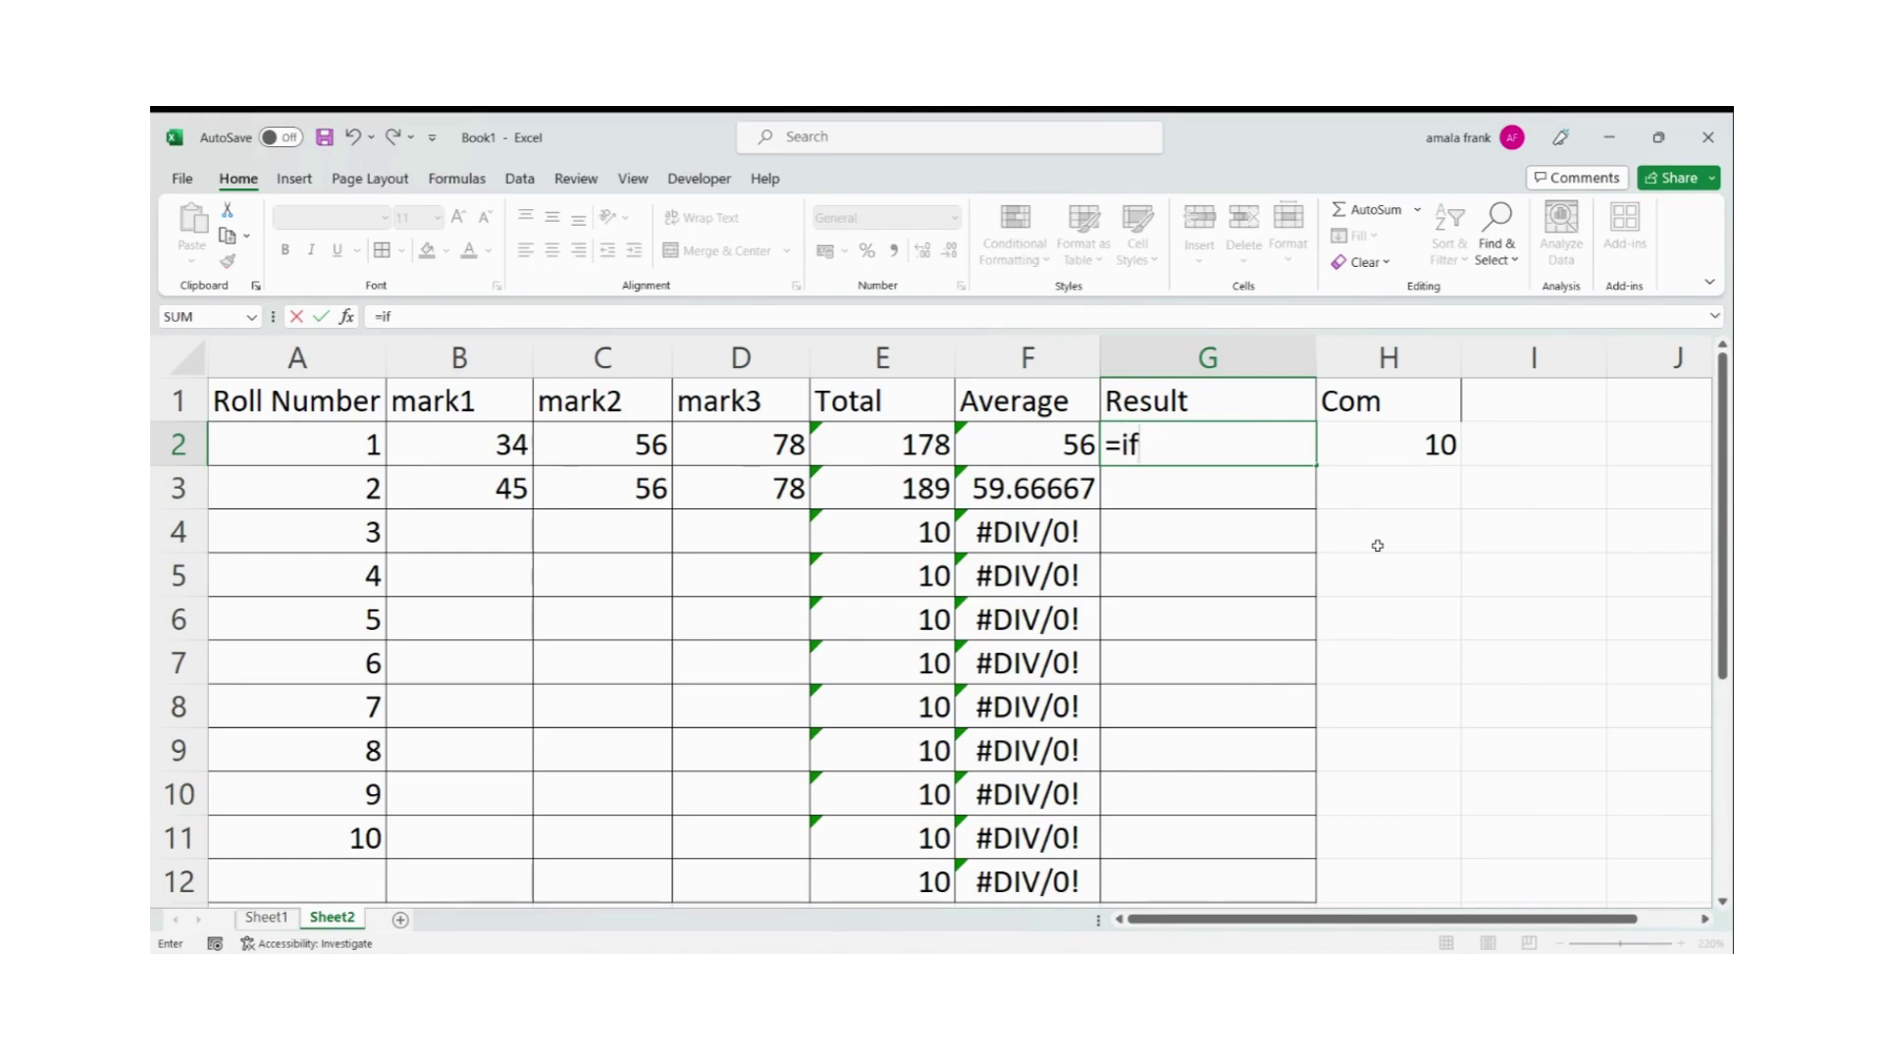
pyautogui.write('(and(')
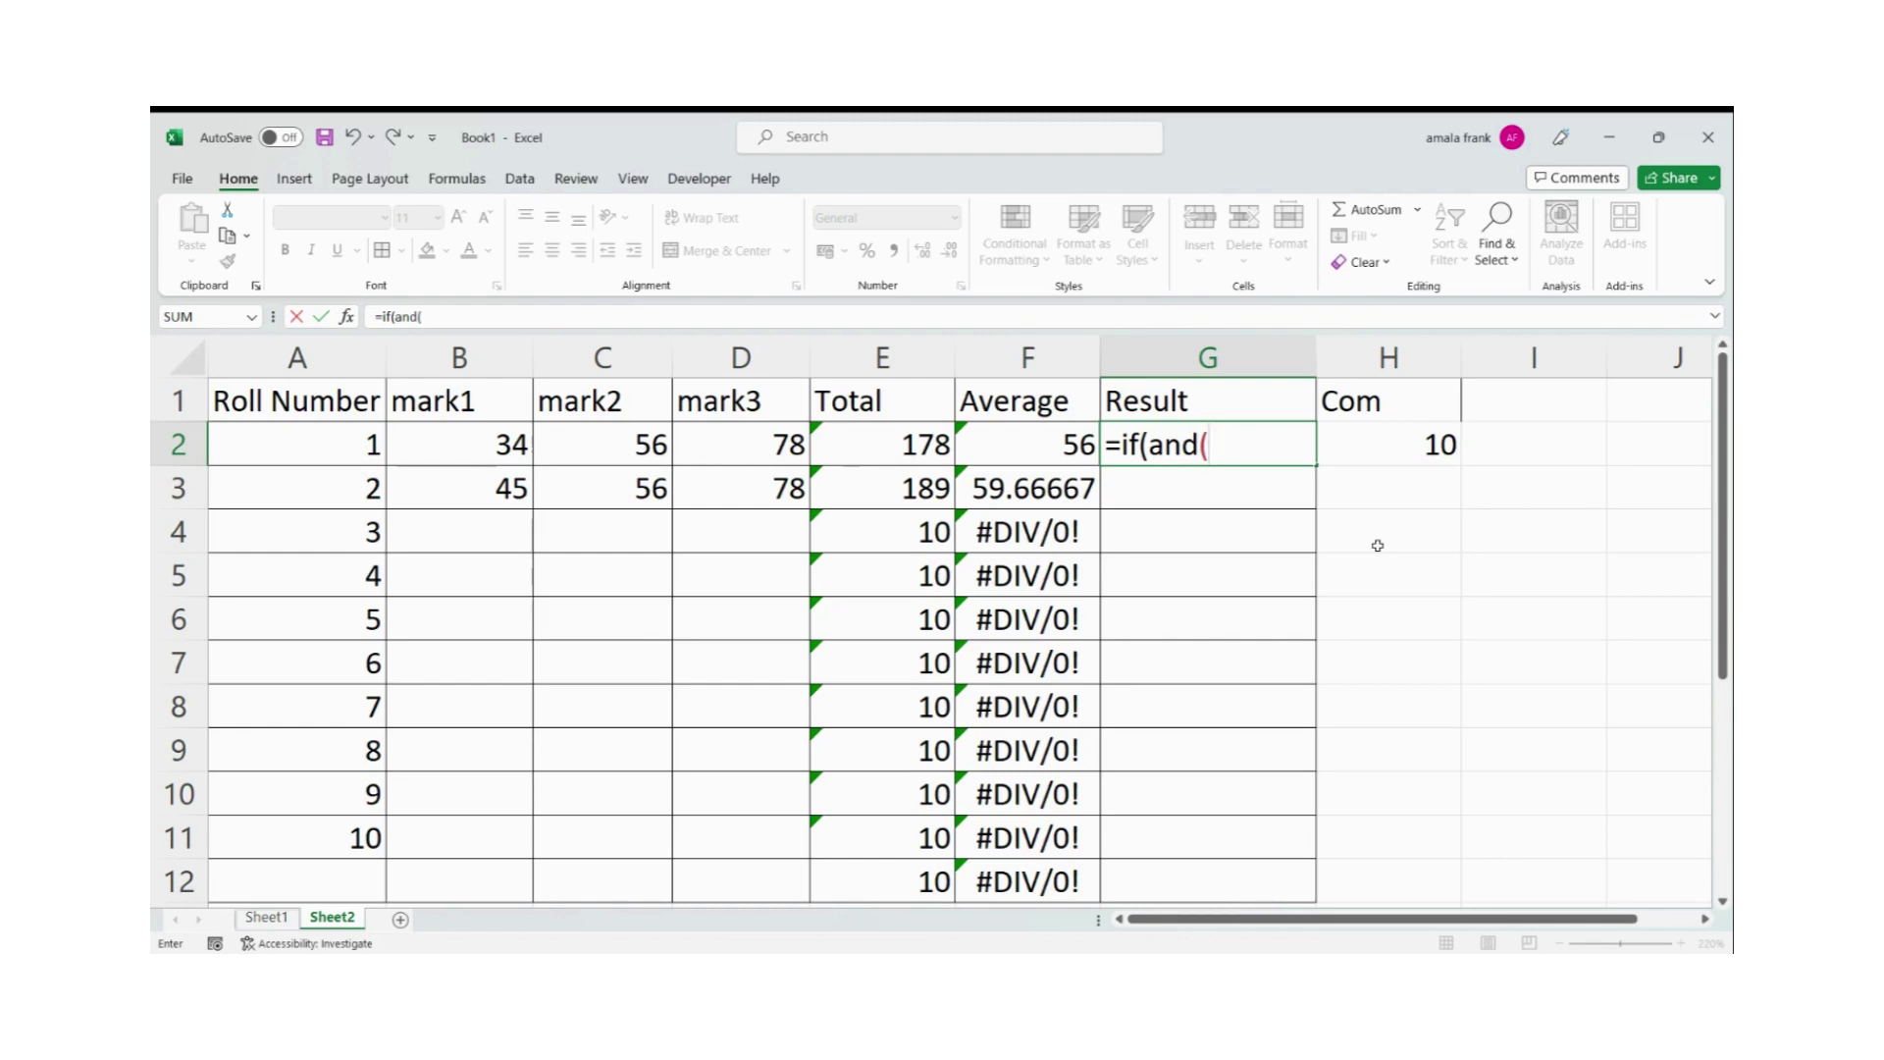
pyautogui.write('b2')
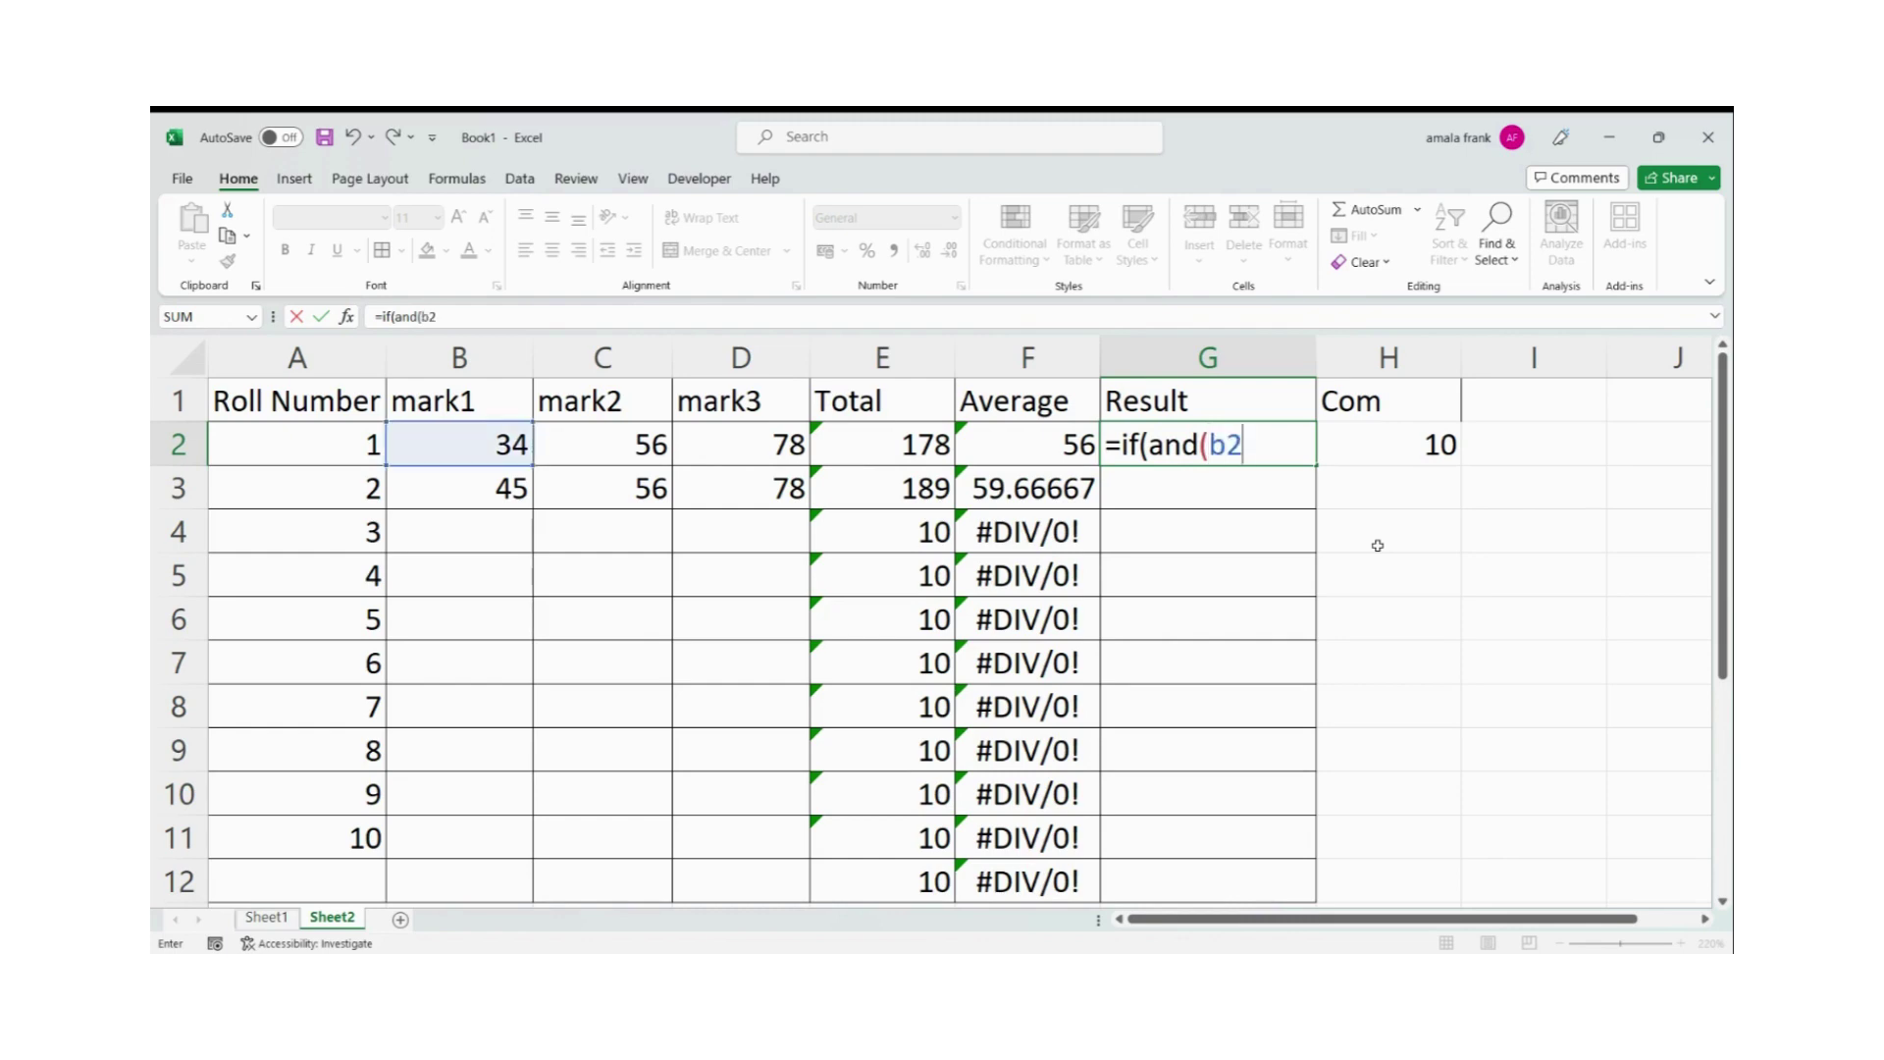
pyautogui.write('>=40,')
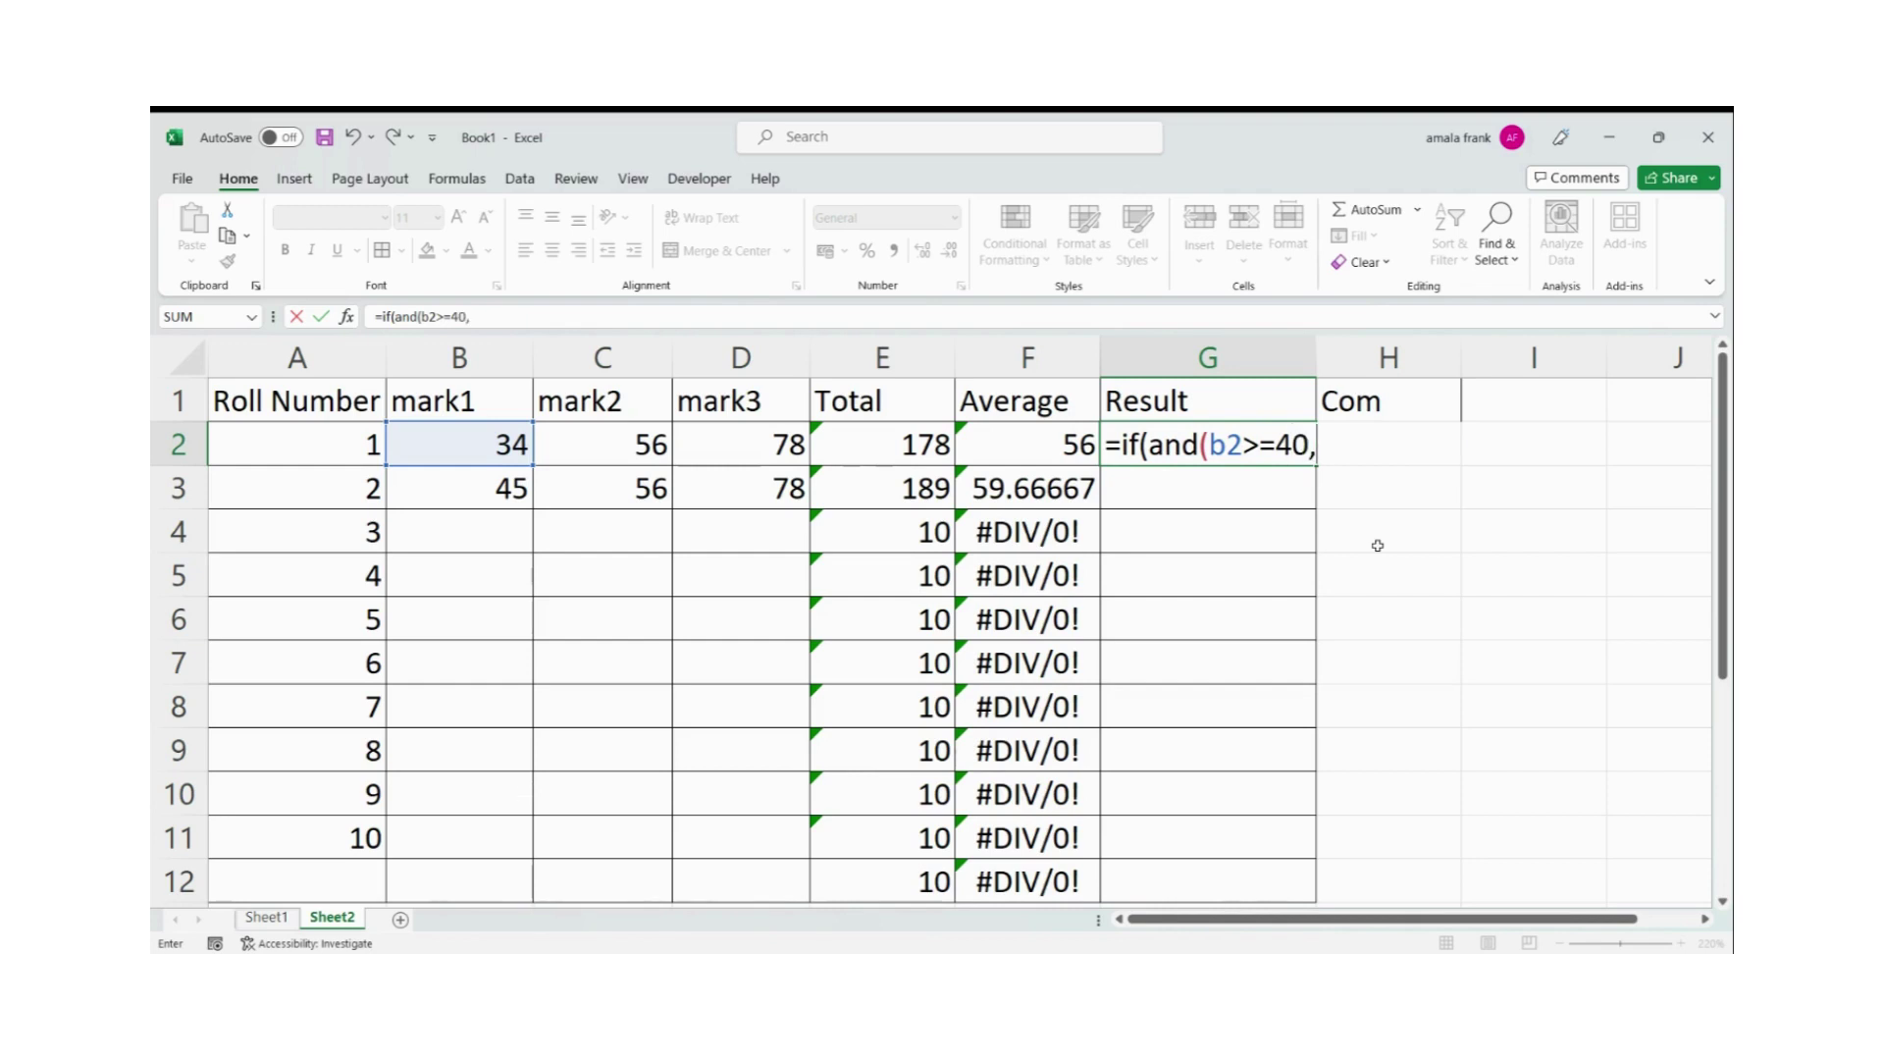
pyautogui.write('c2')
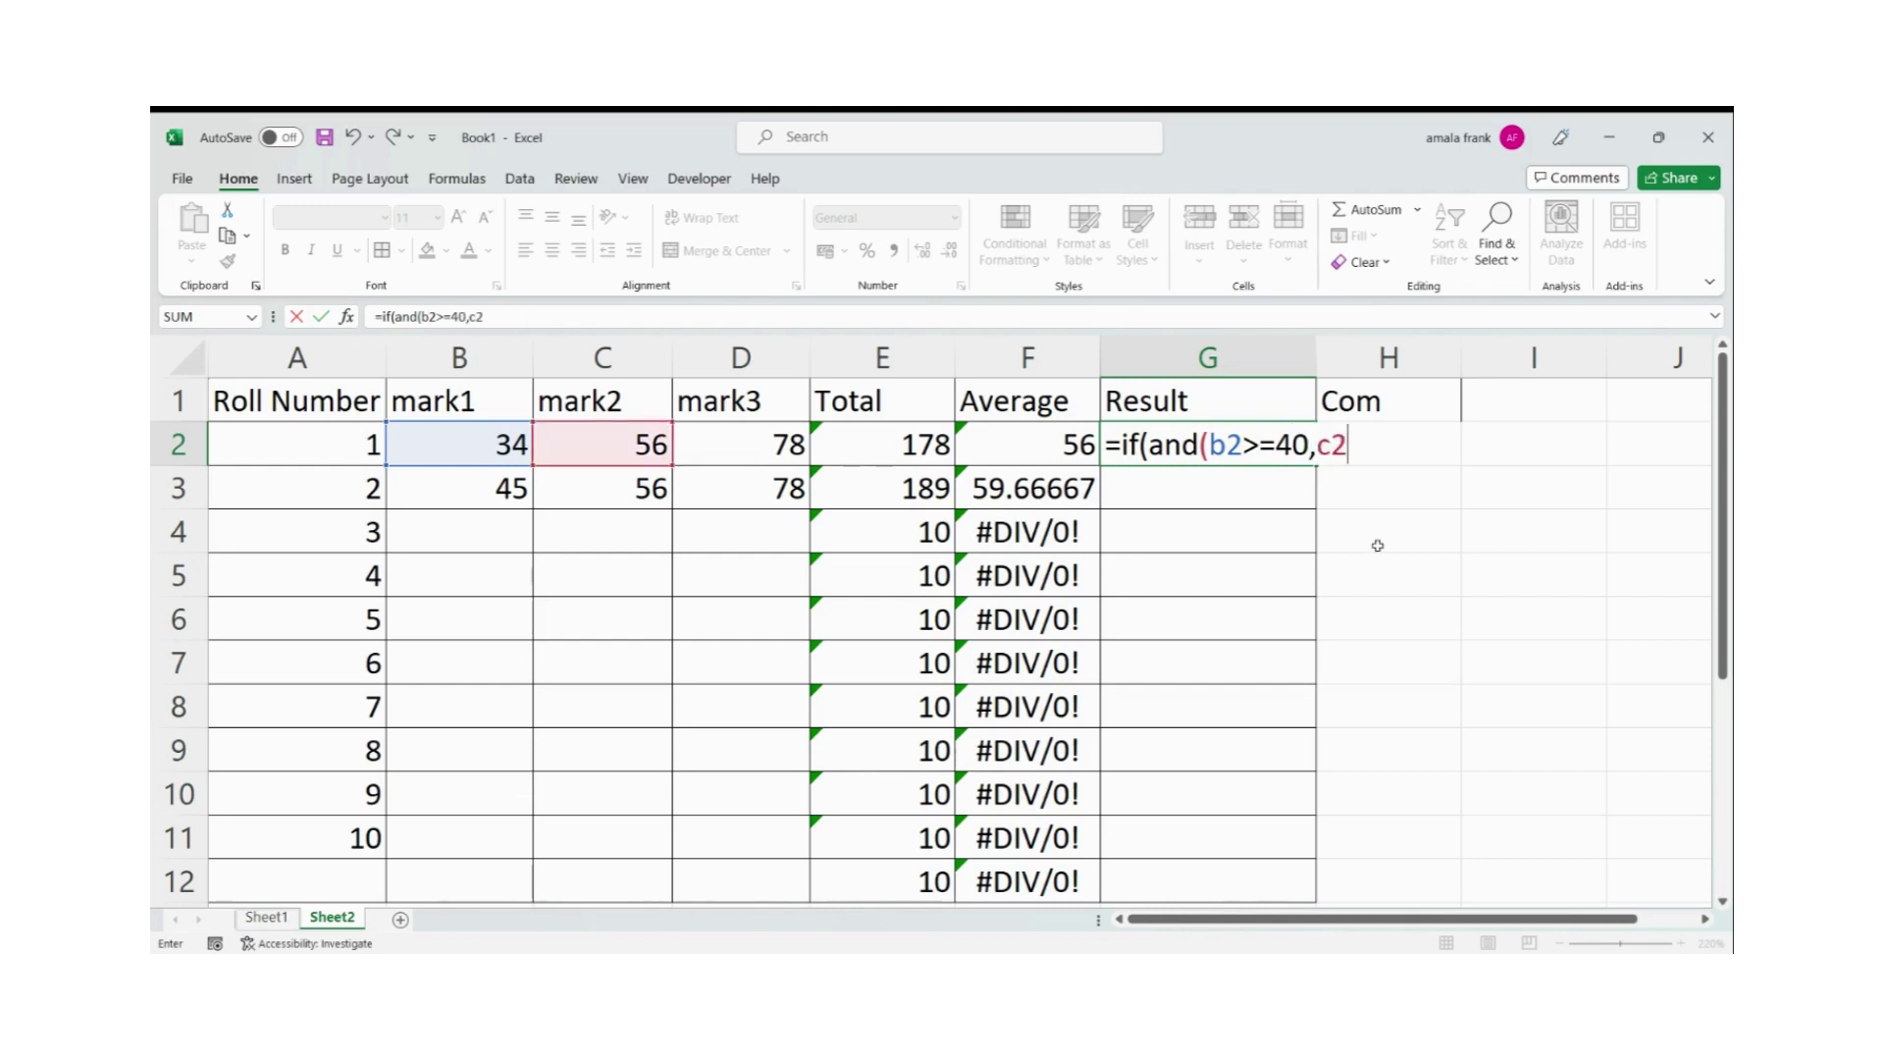
pyautogui.write('>=40')
pyautogui.write(',d2>=')
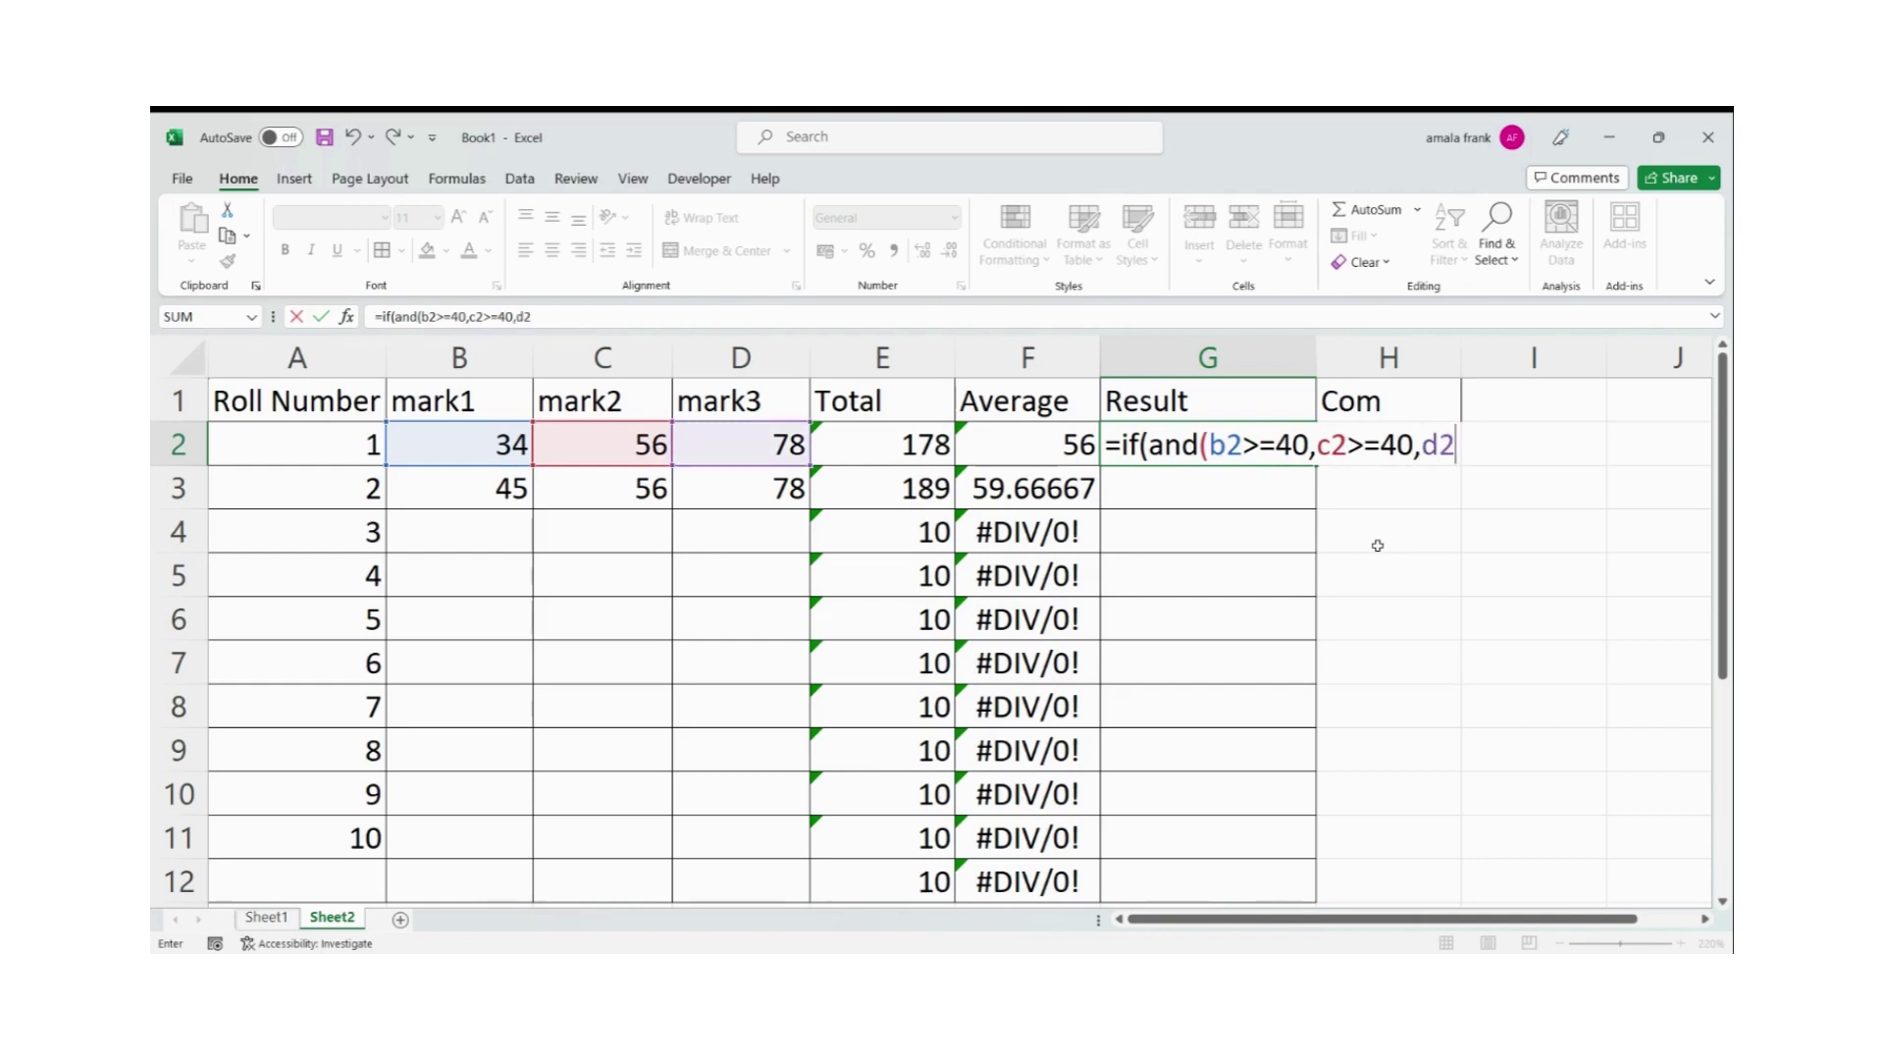
pyautogui.write('40 ),"')
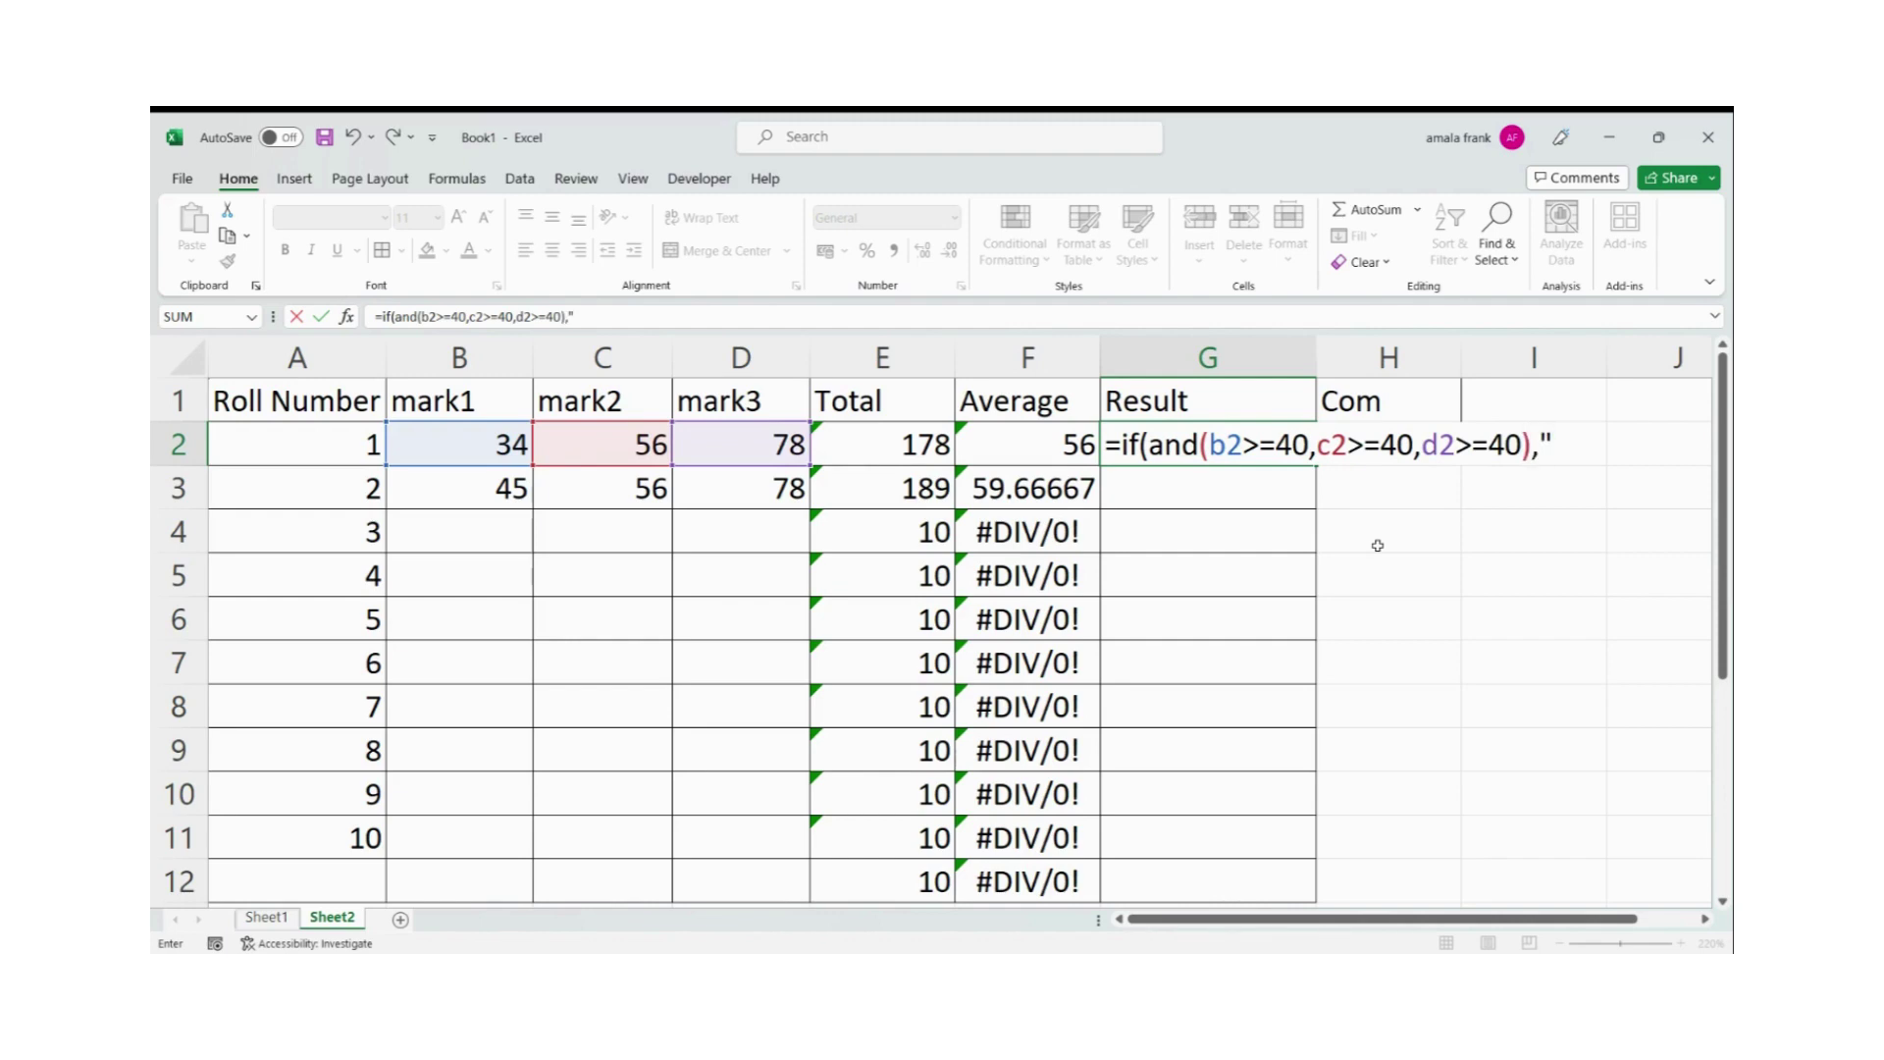
pyautogui.write('PASS","FAI')
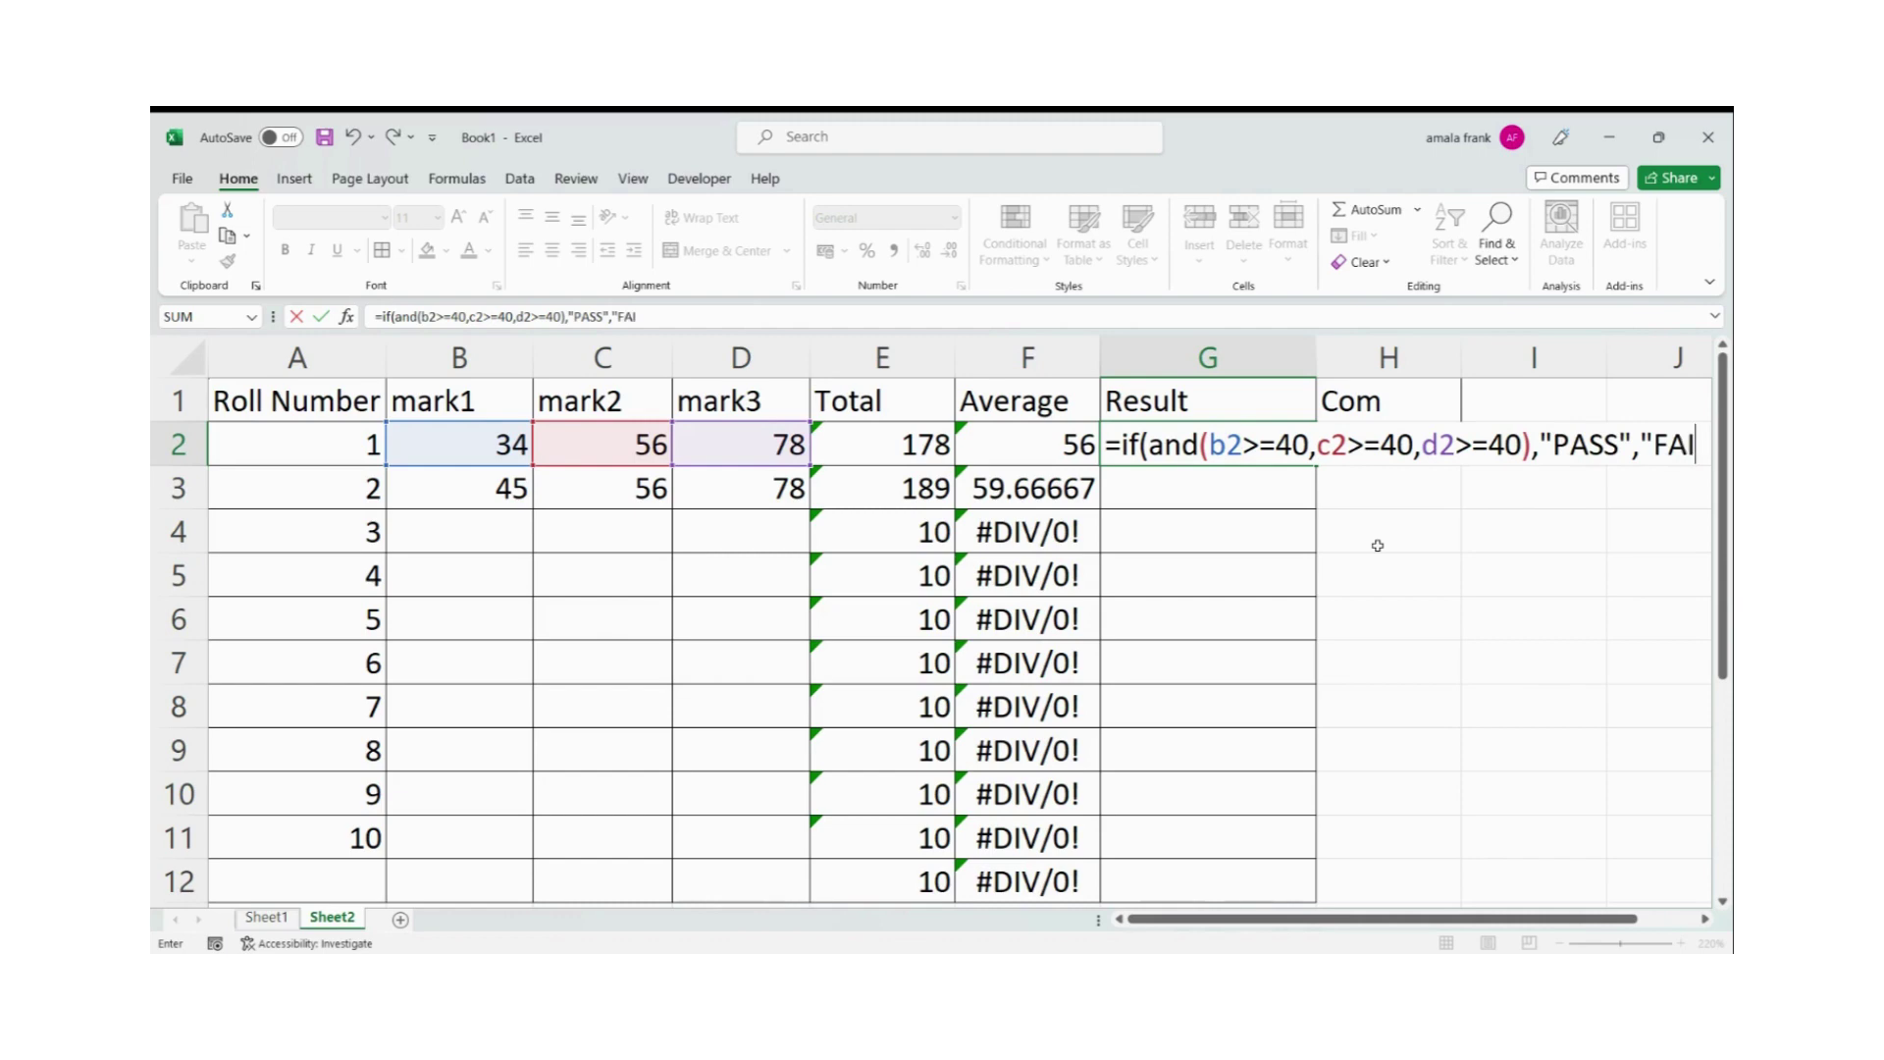
pyautogui.write('L")')
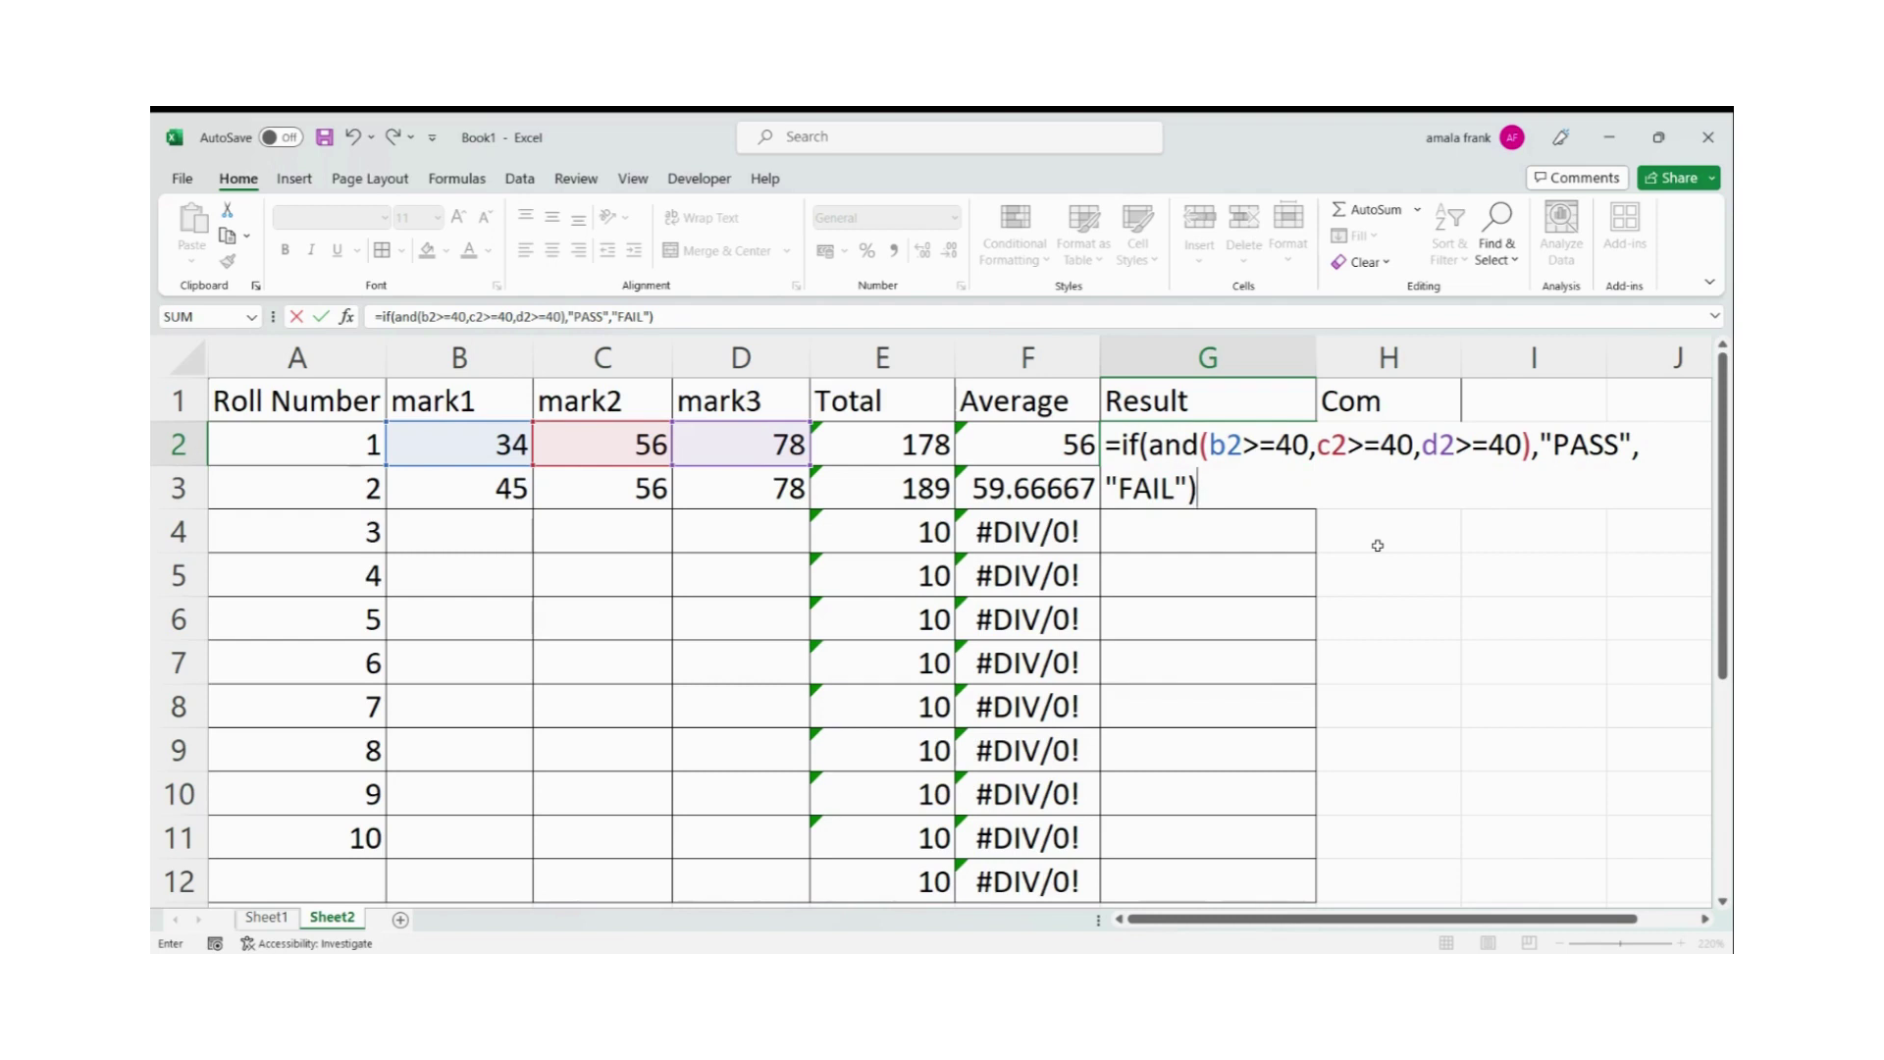
pyautogui.press('Return')
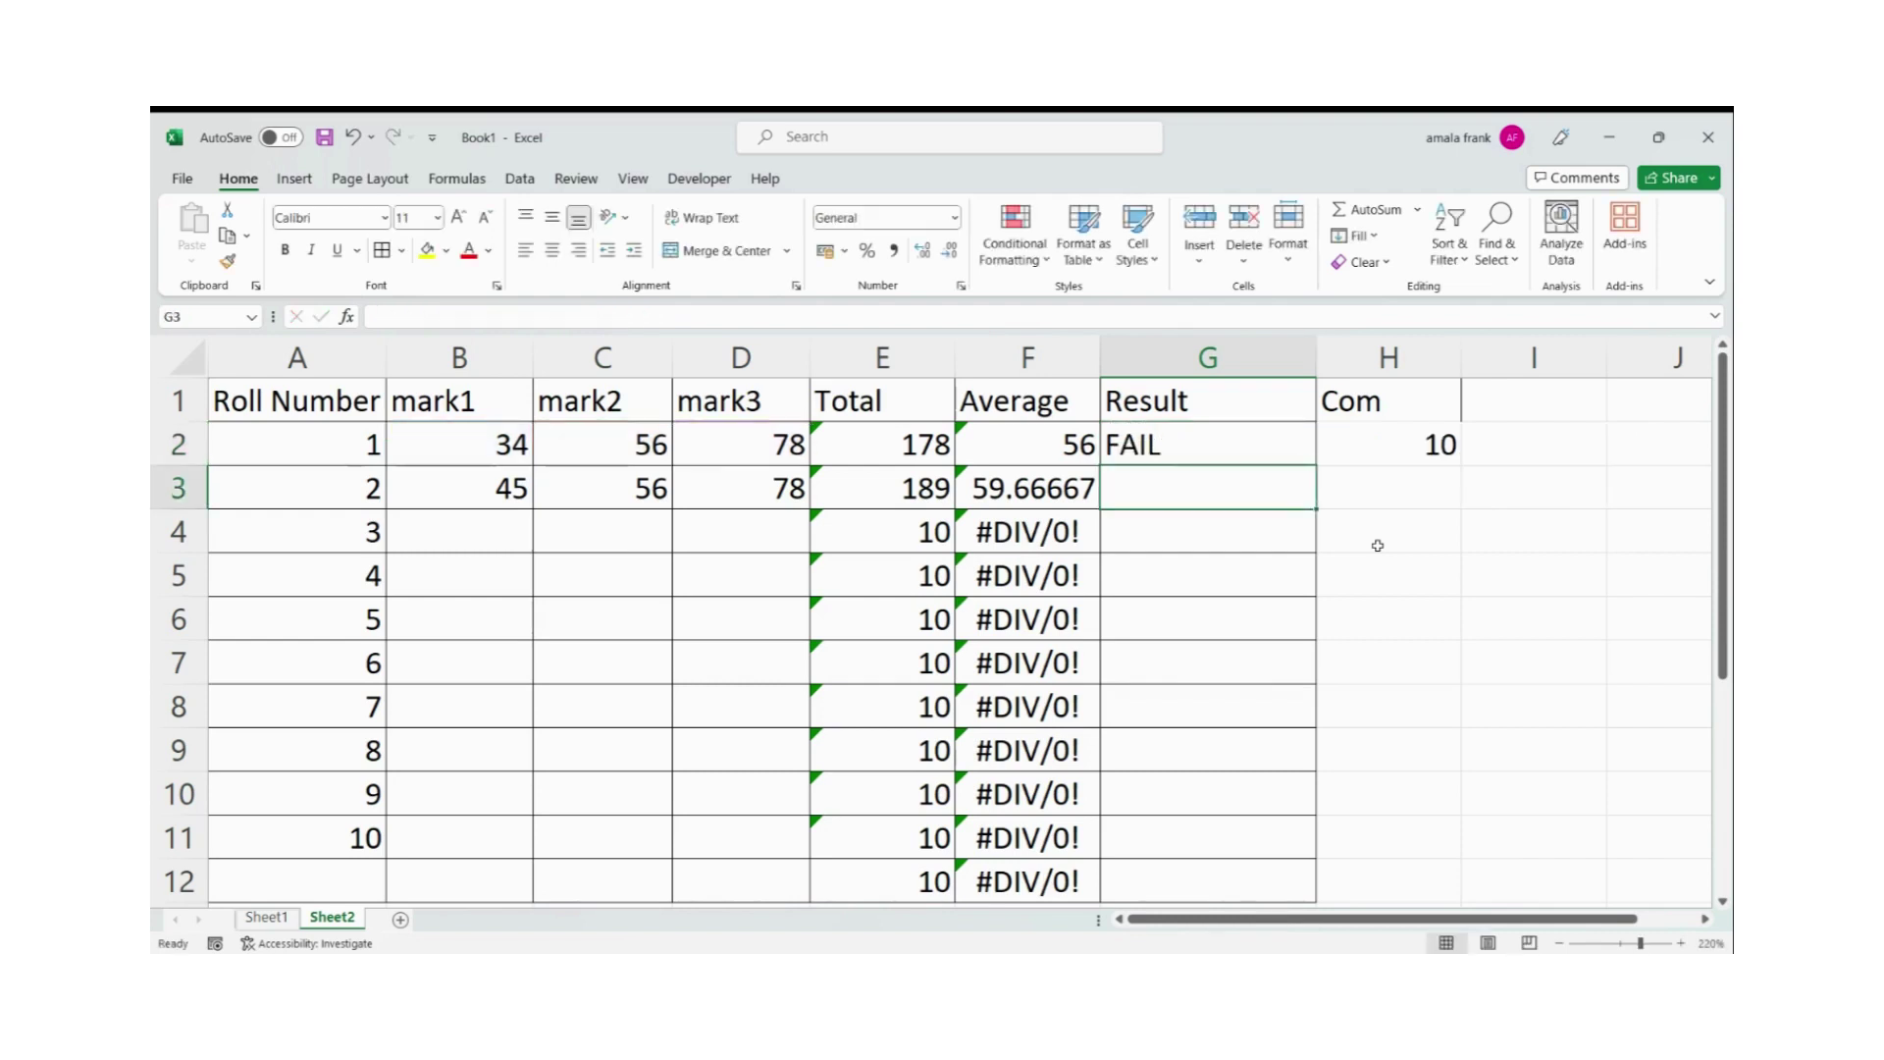
# Fill the pass/fail result formula from G2 down to G12.
pyautogui.click(1190, 444)
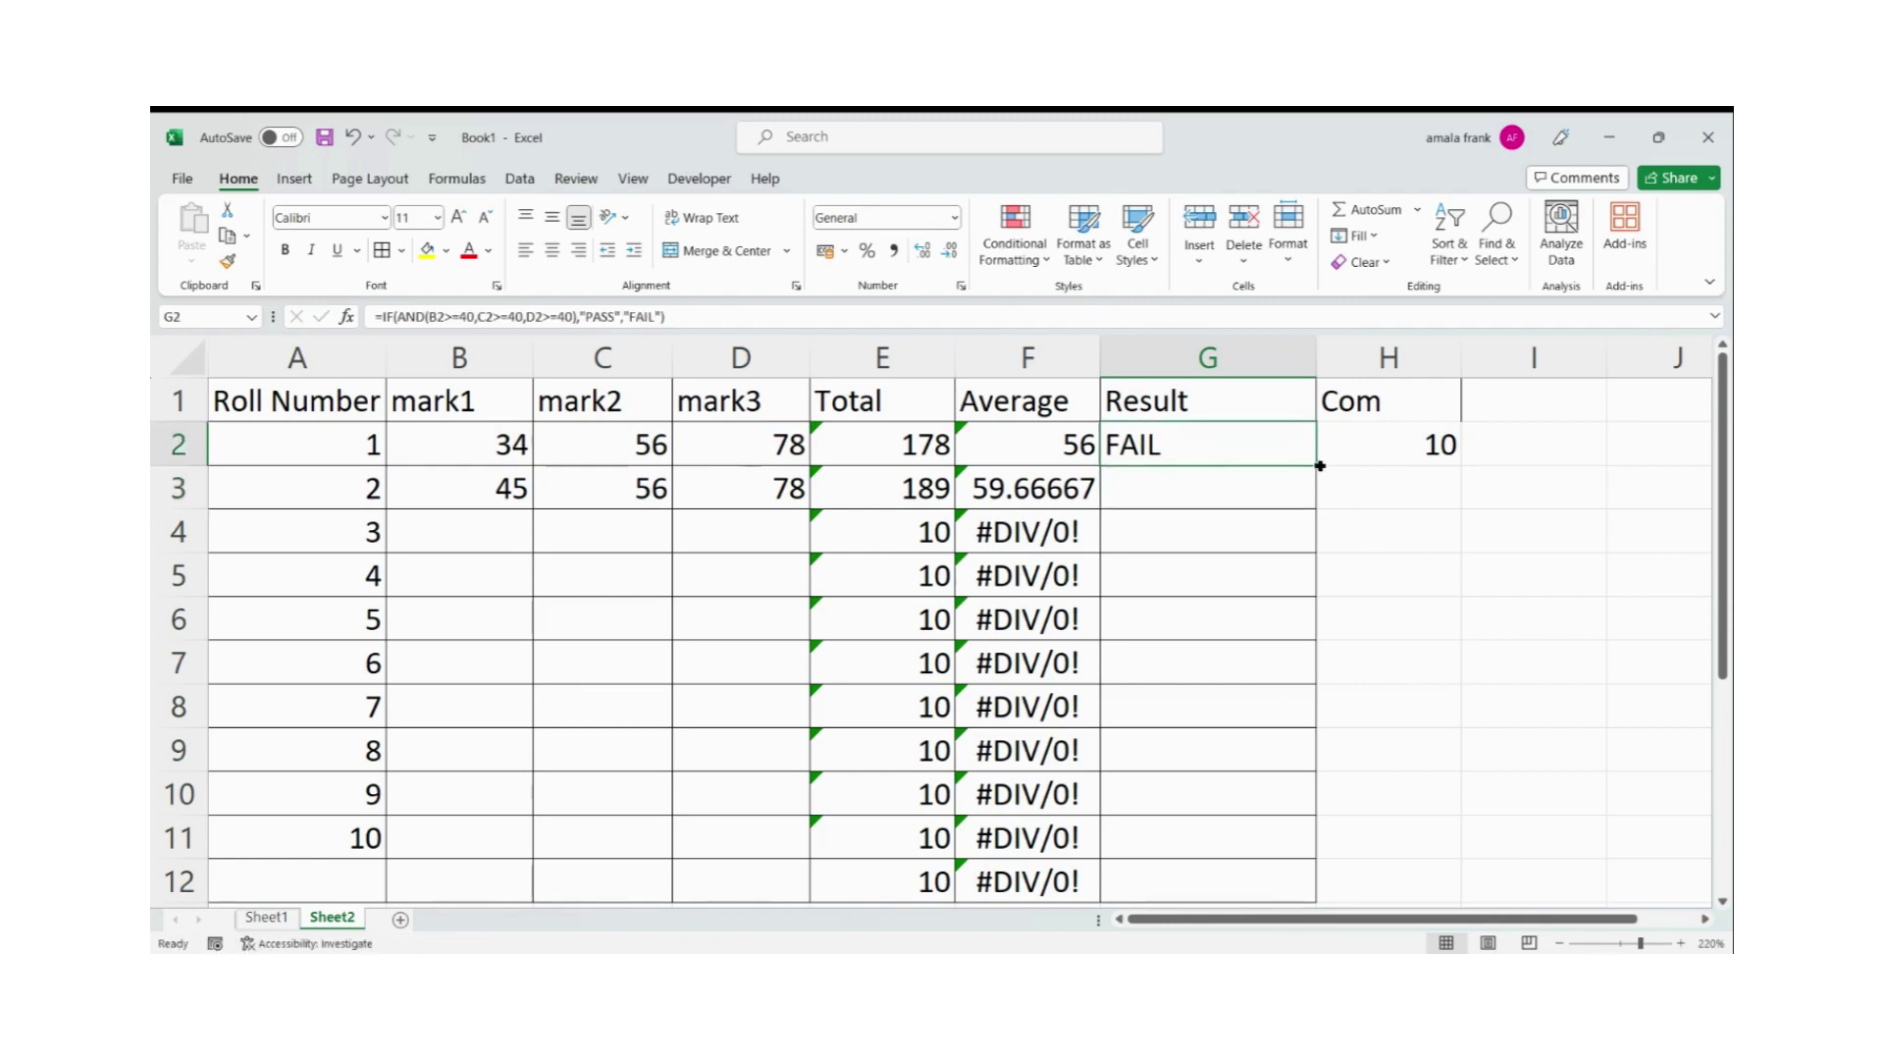
pyautogui.doubleClick(1320, 467)
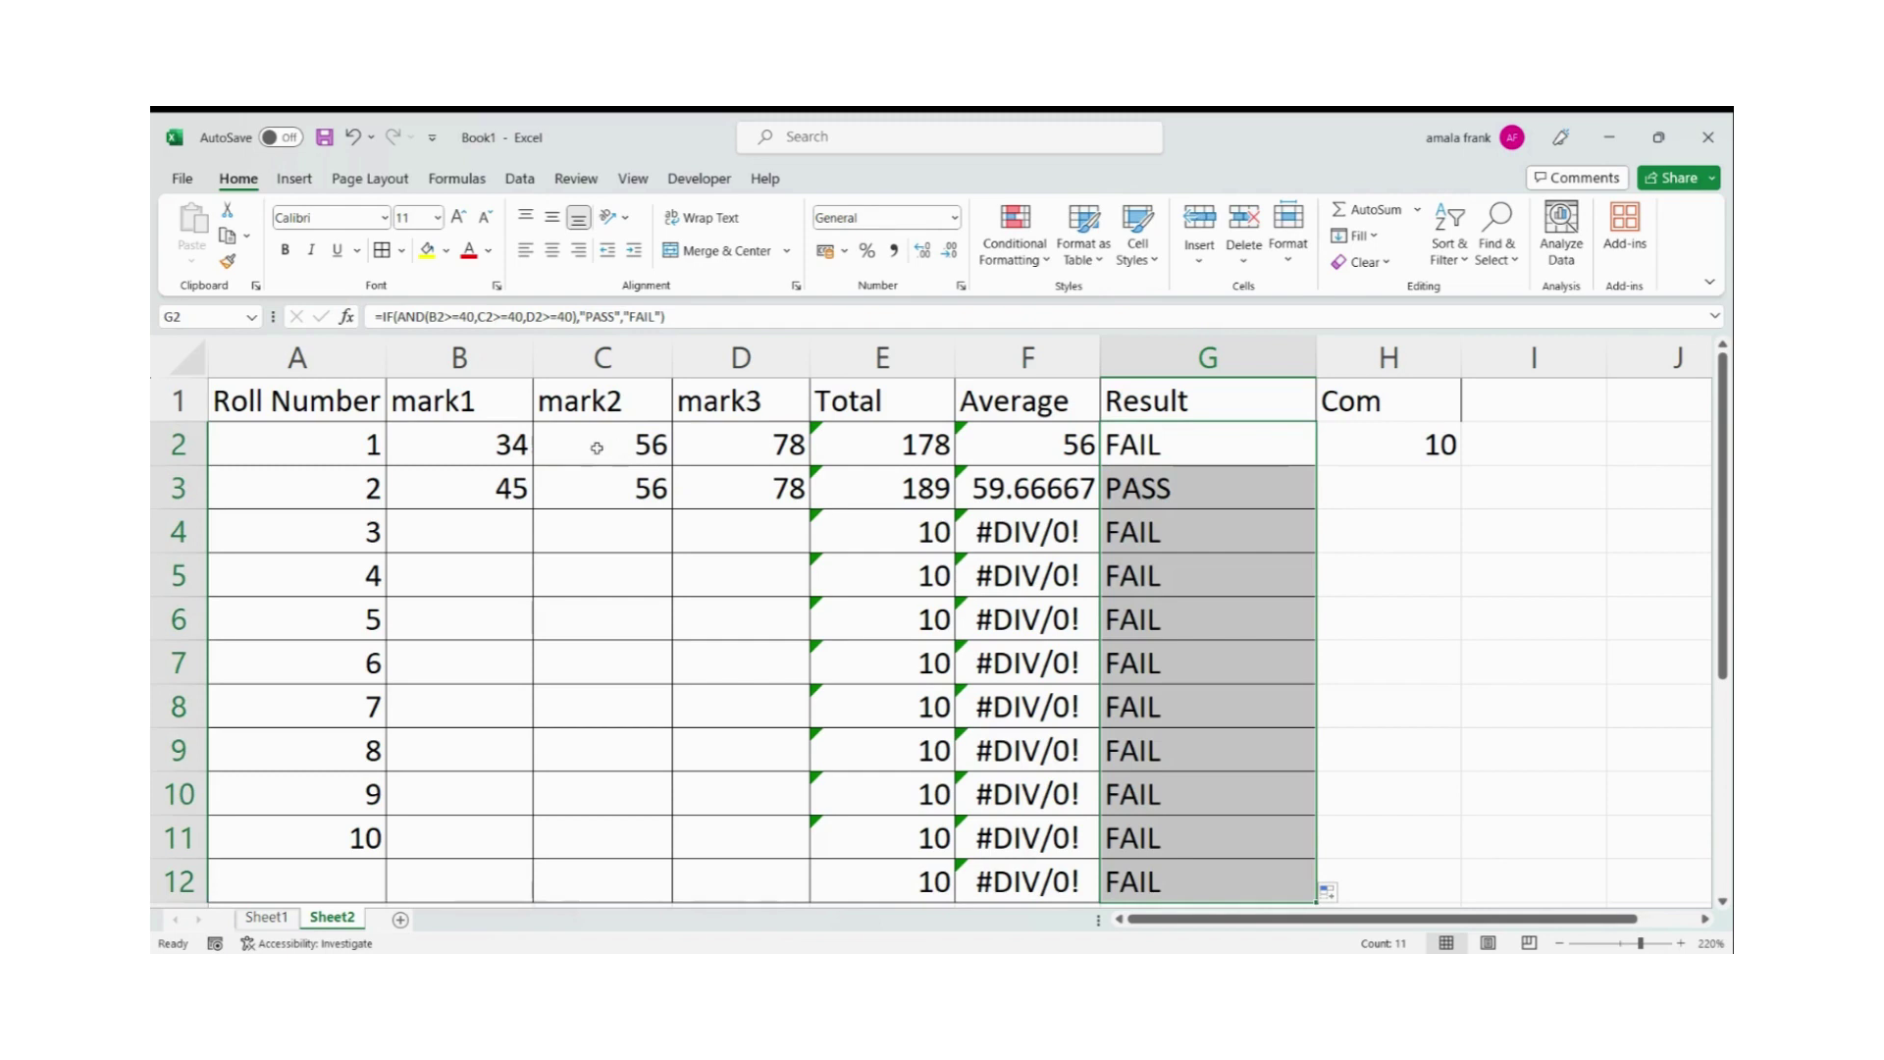
# Test the result formula by changing mark1 in B2 to 56 and mark2 in C3 to 23.
pyautogui.click(531, 438)
pyautogui.write('56')
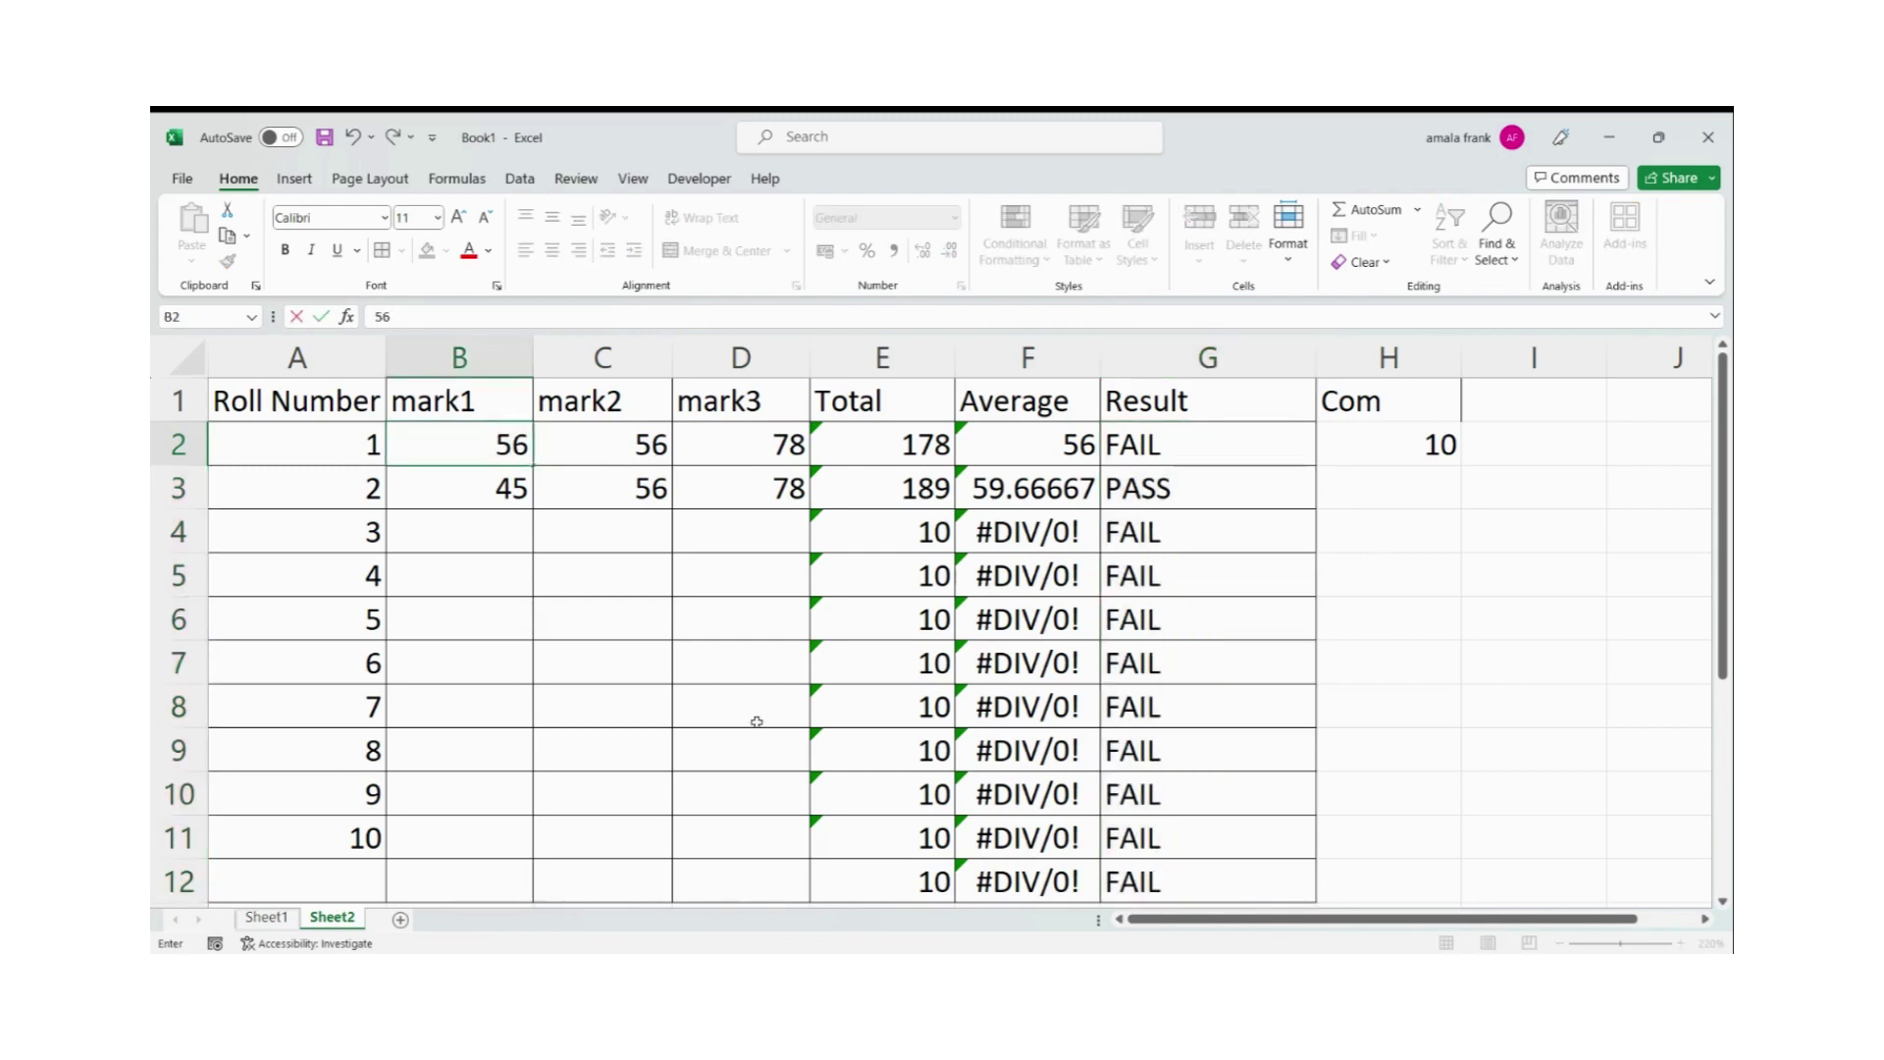
pyautogui.press('Return')
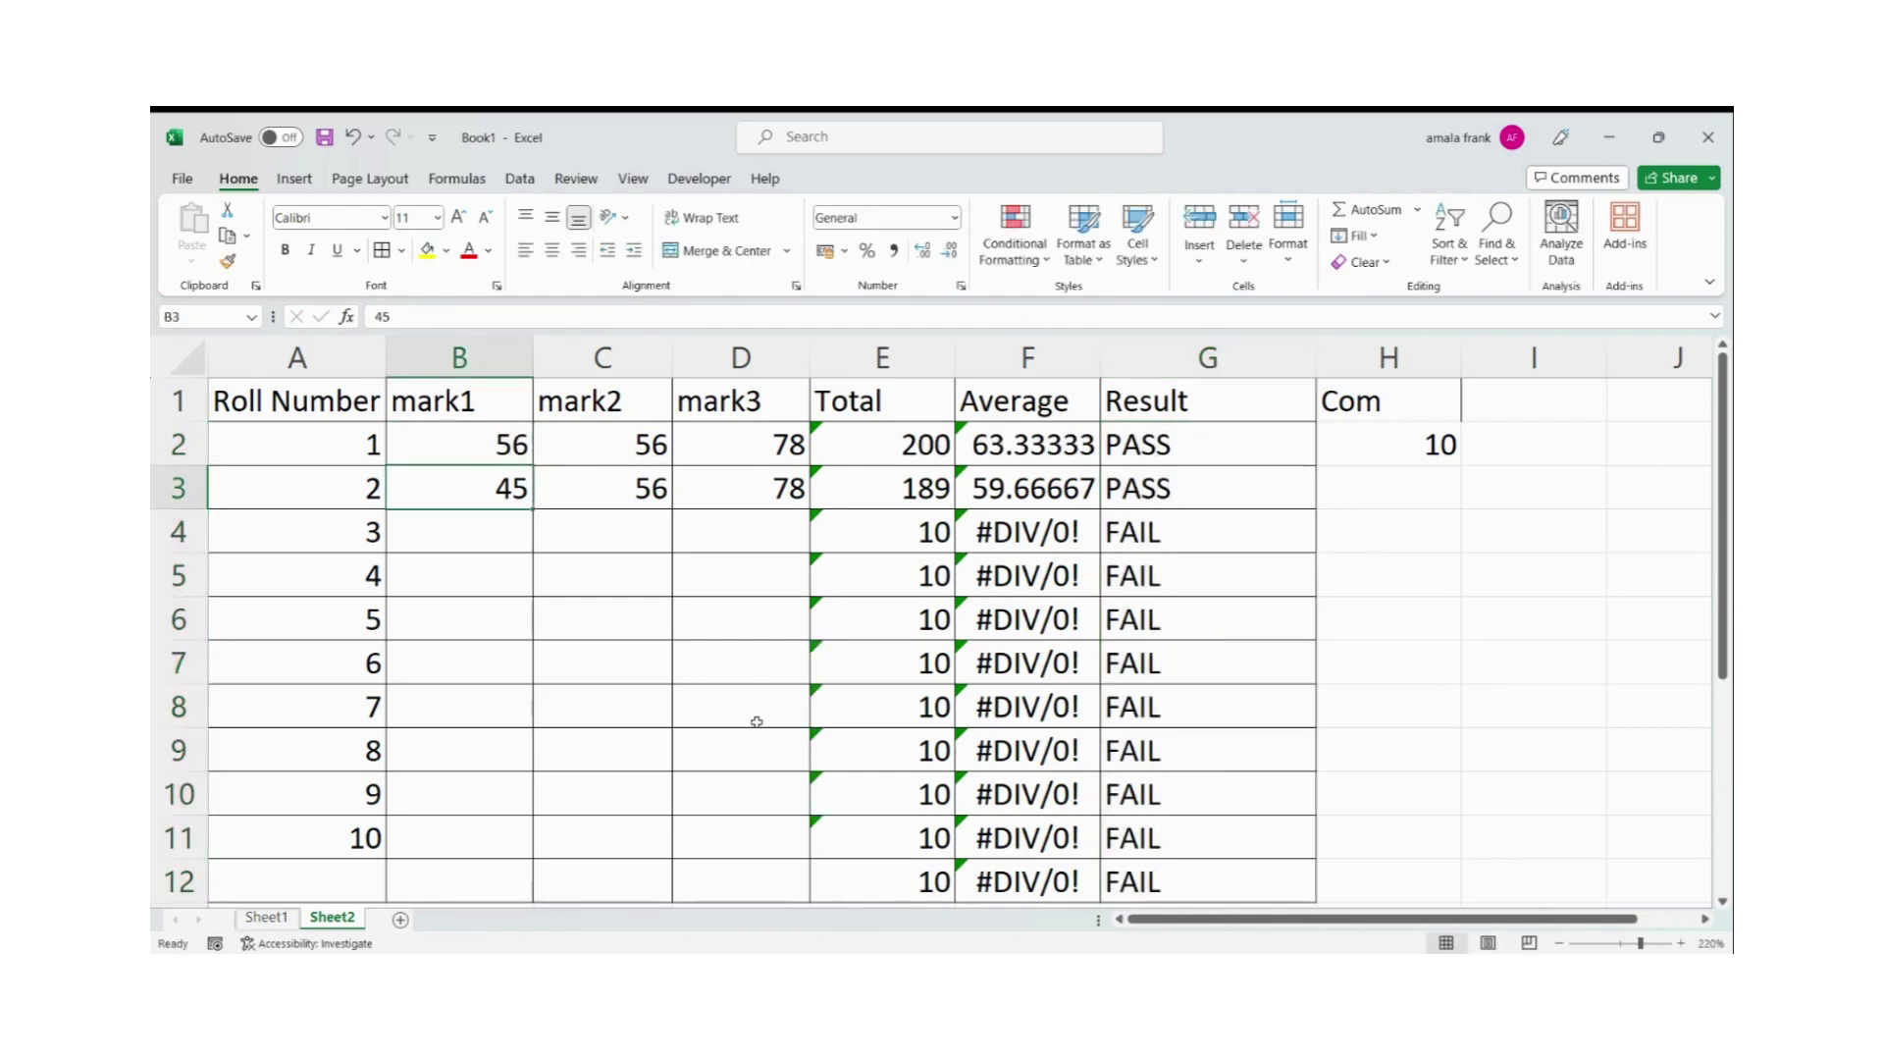
pyautogui.click(581, 482)
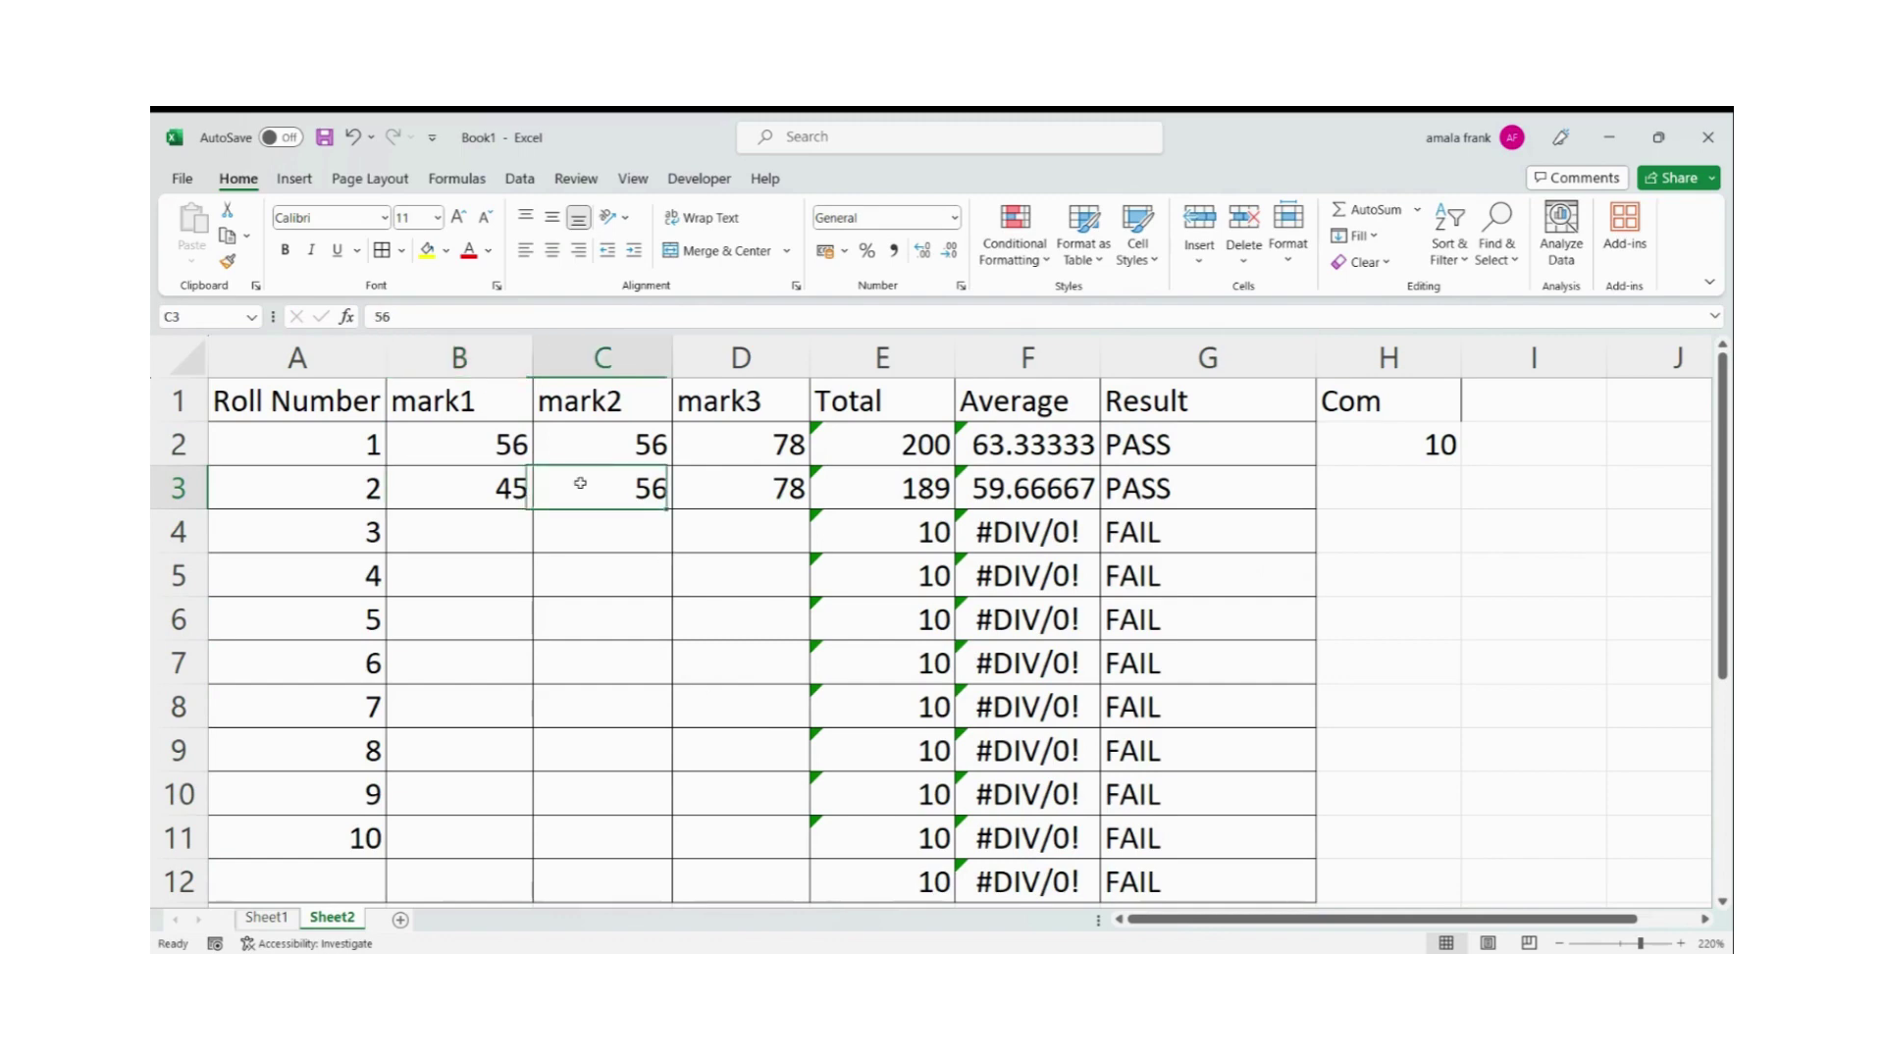
pyautogui.write('23')
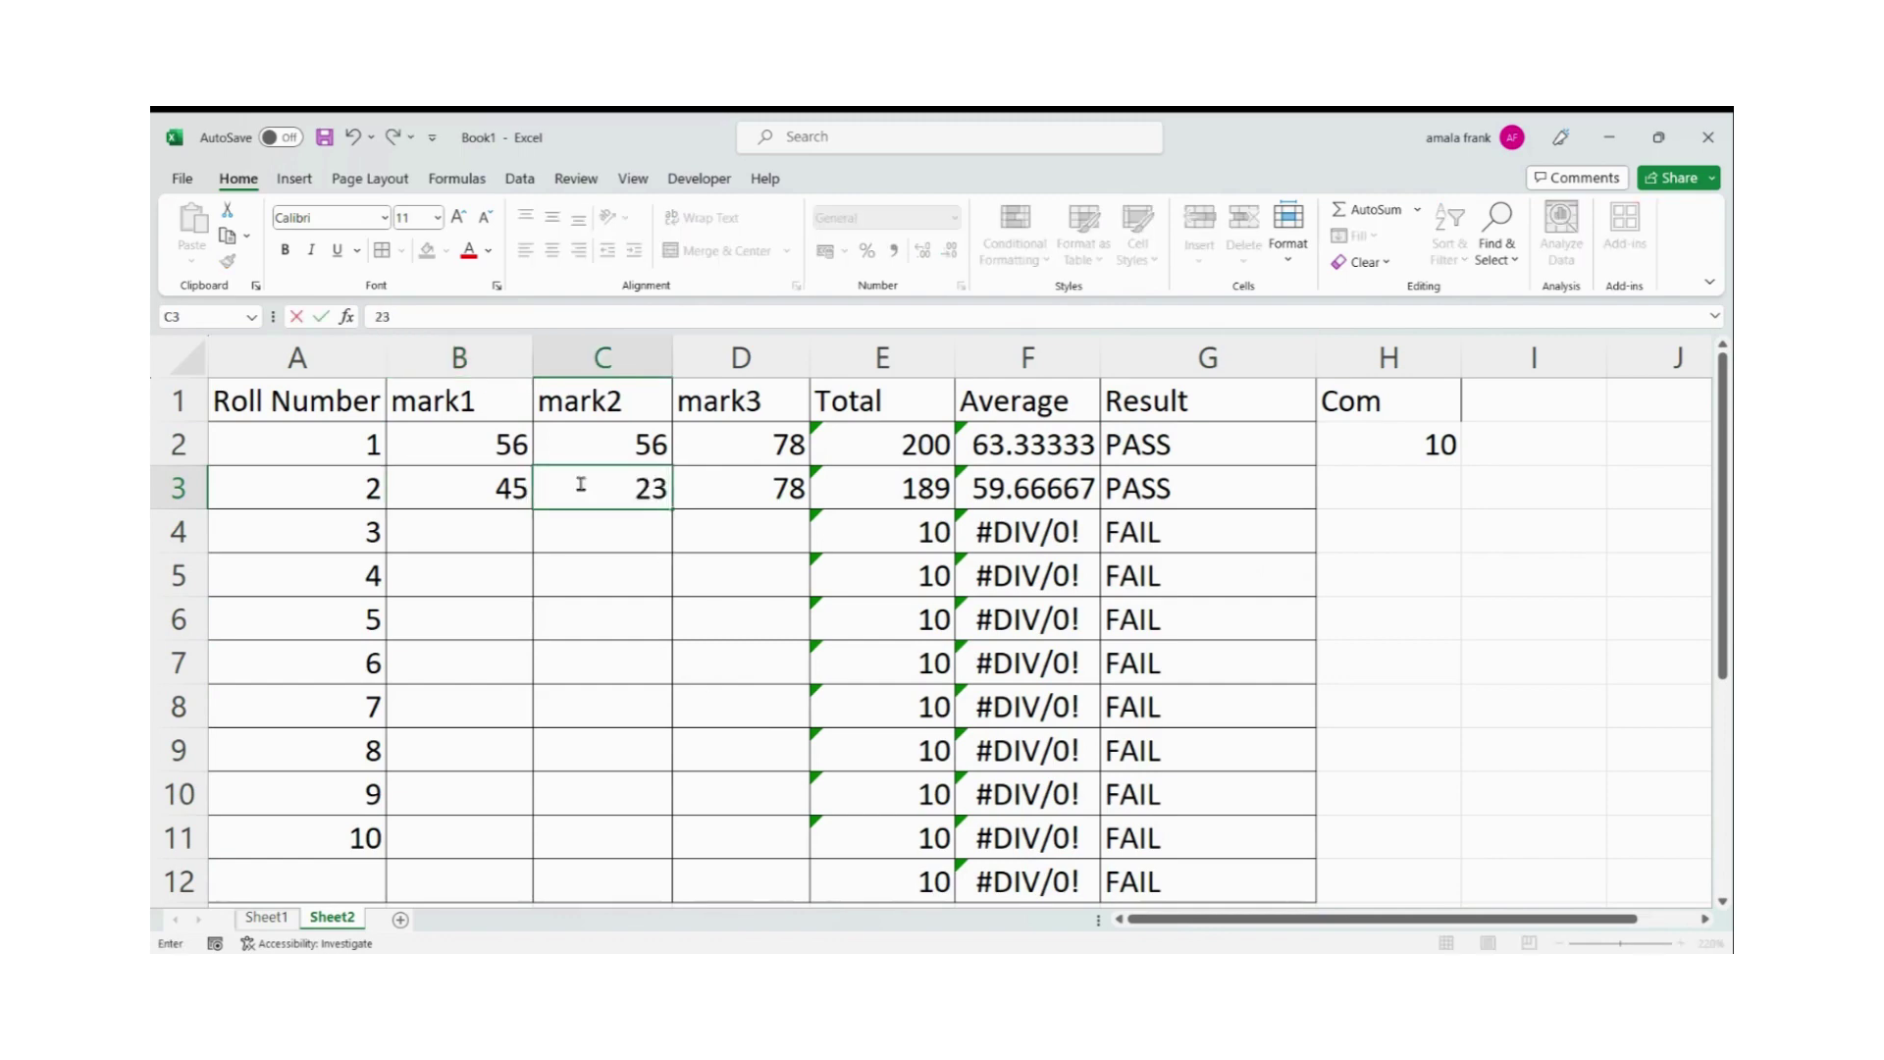
pyautogui.press('Return')
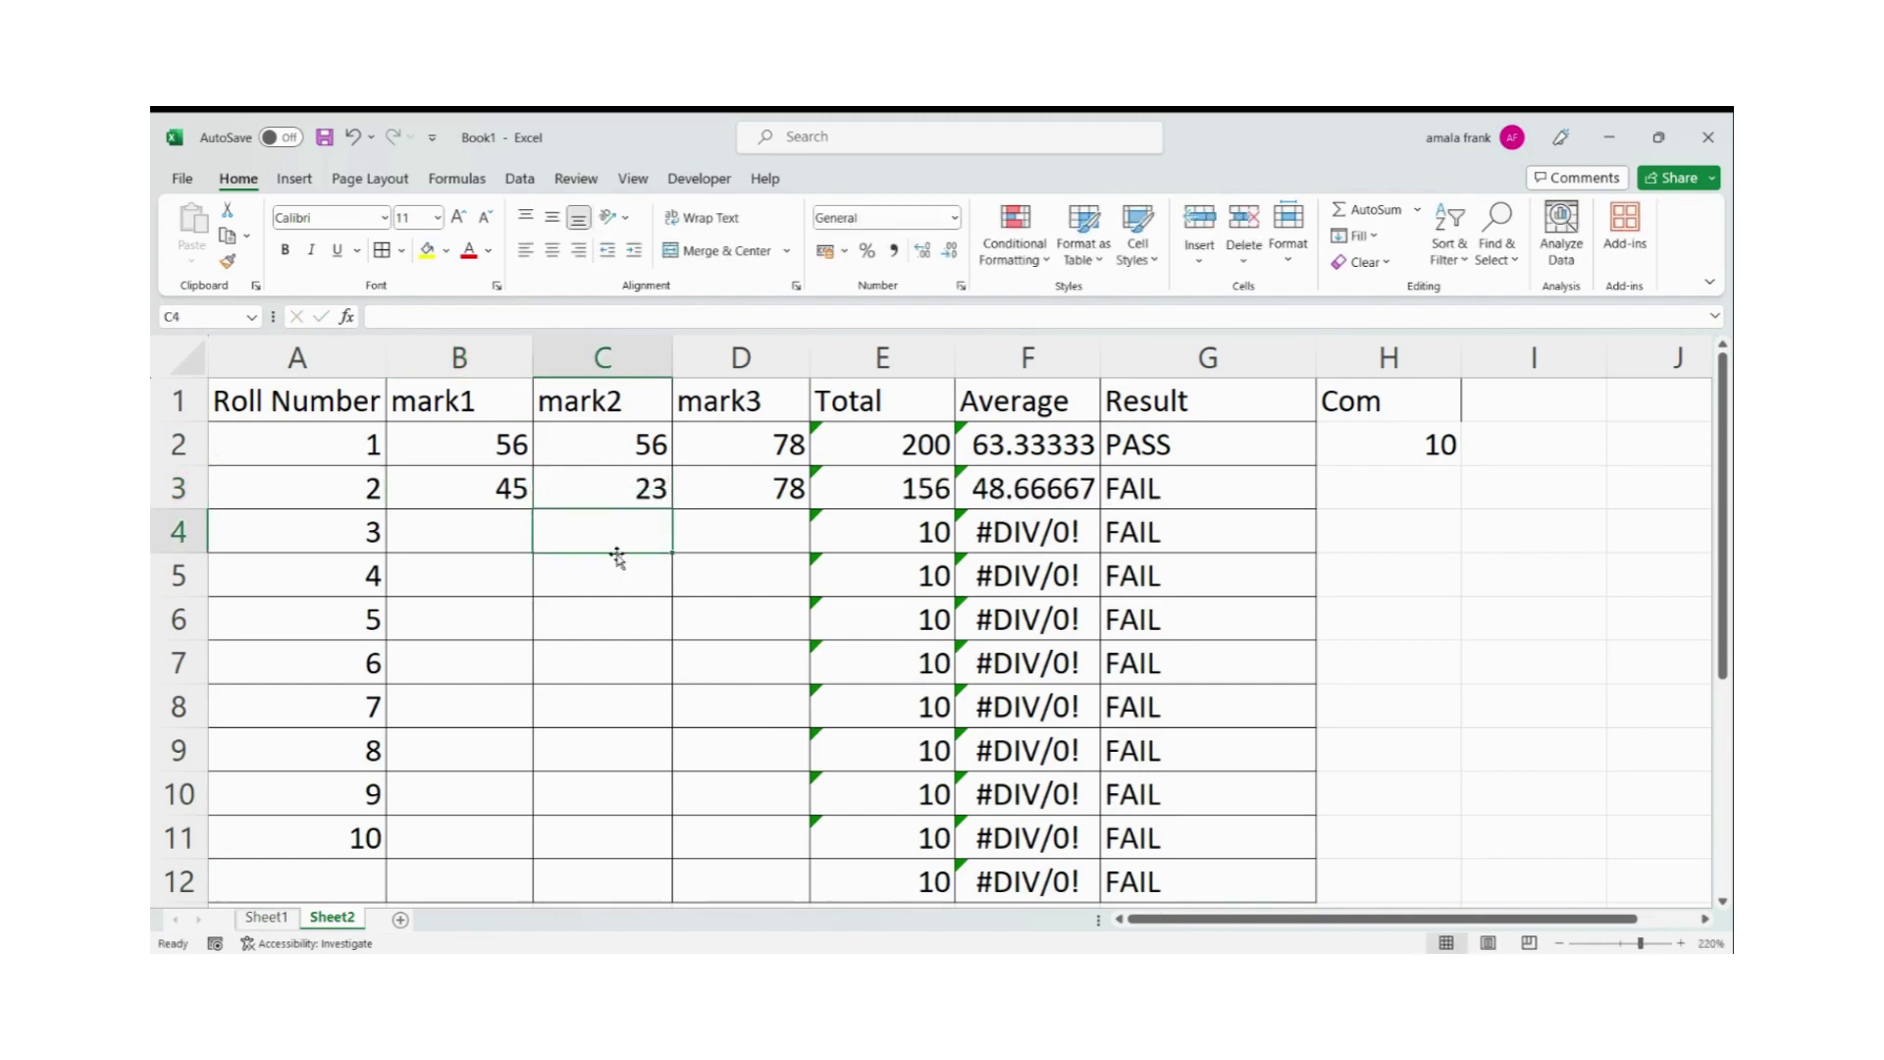
# Enter the marks for roll number 3: 45 in B4, 56 in C4 and 78 in D4.
pyautogui.write('56')
pyautogui.press('Return')
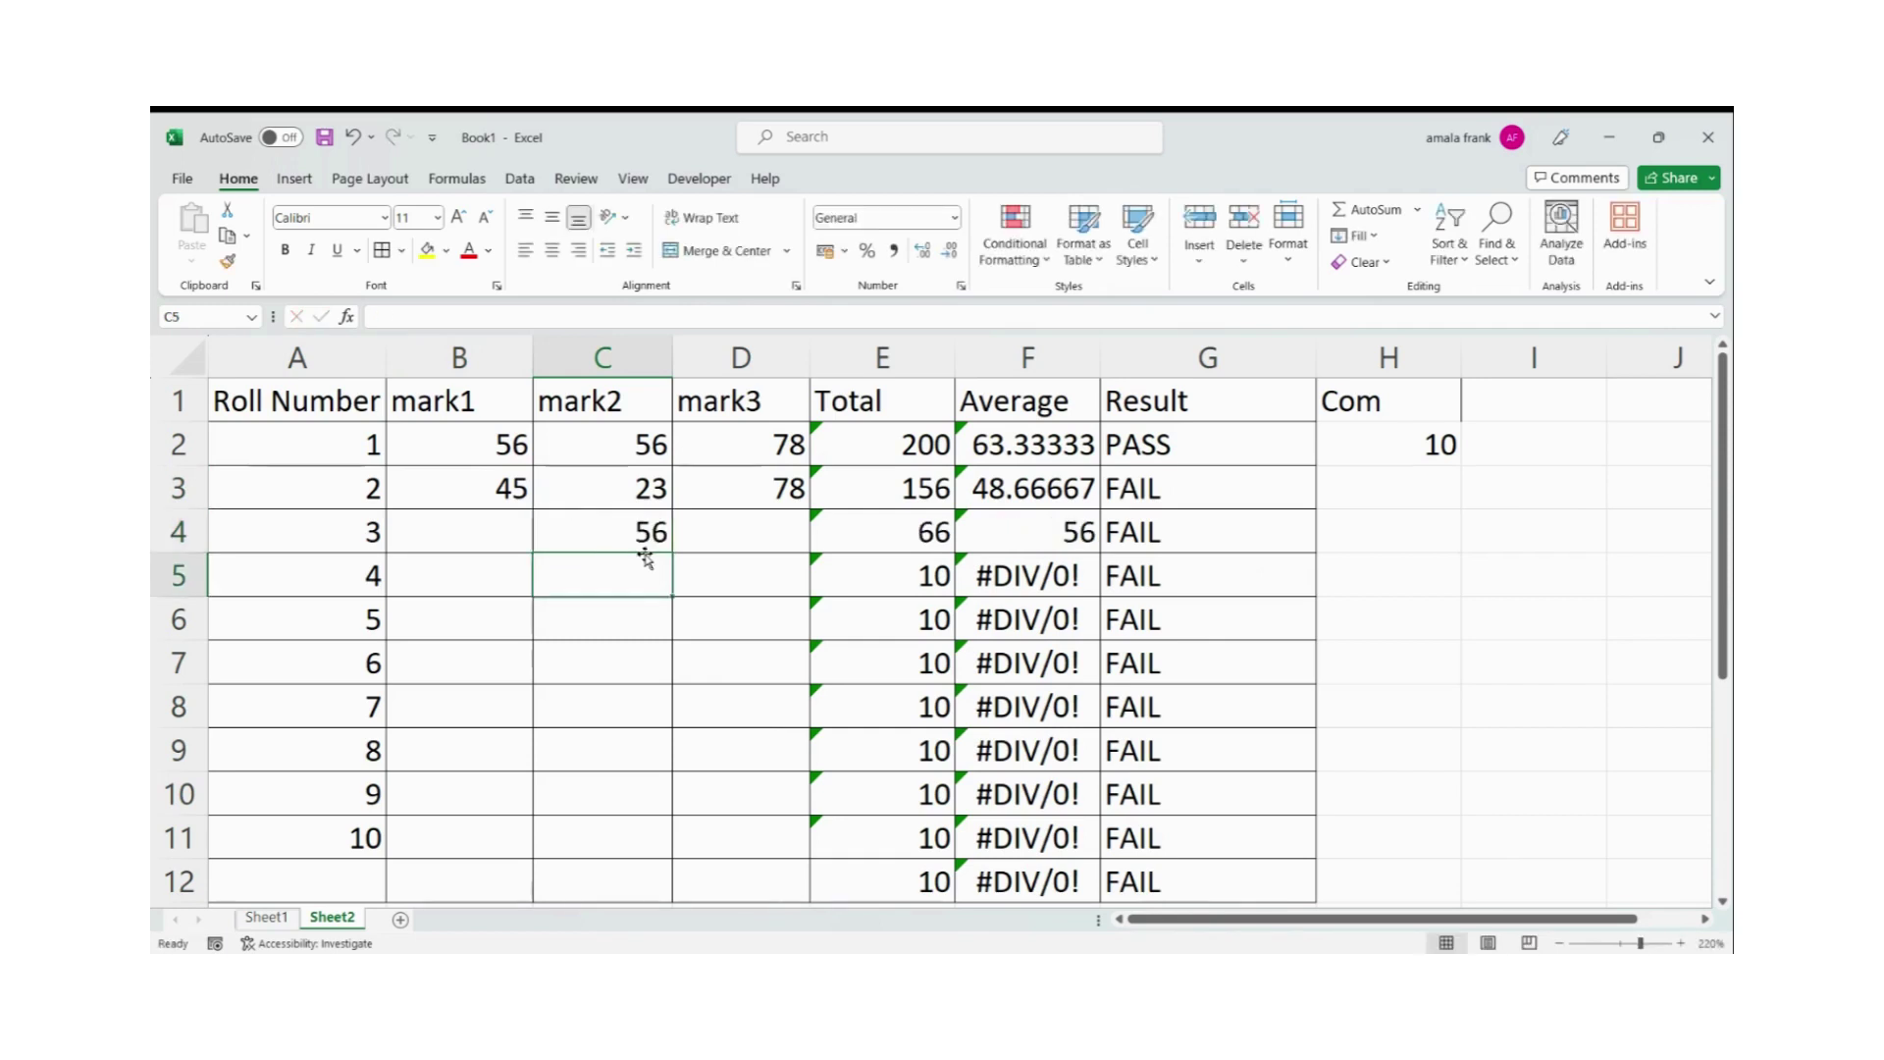
pyautogui.click(756, 542)
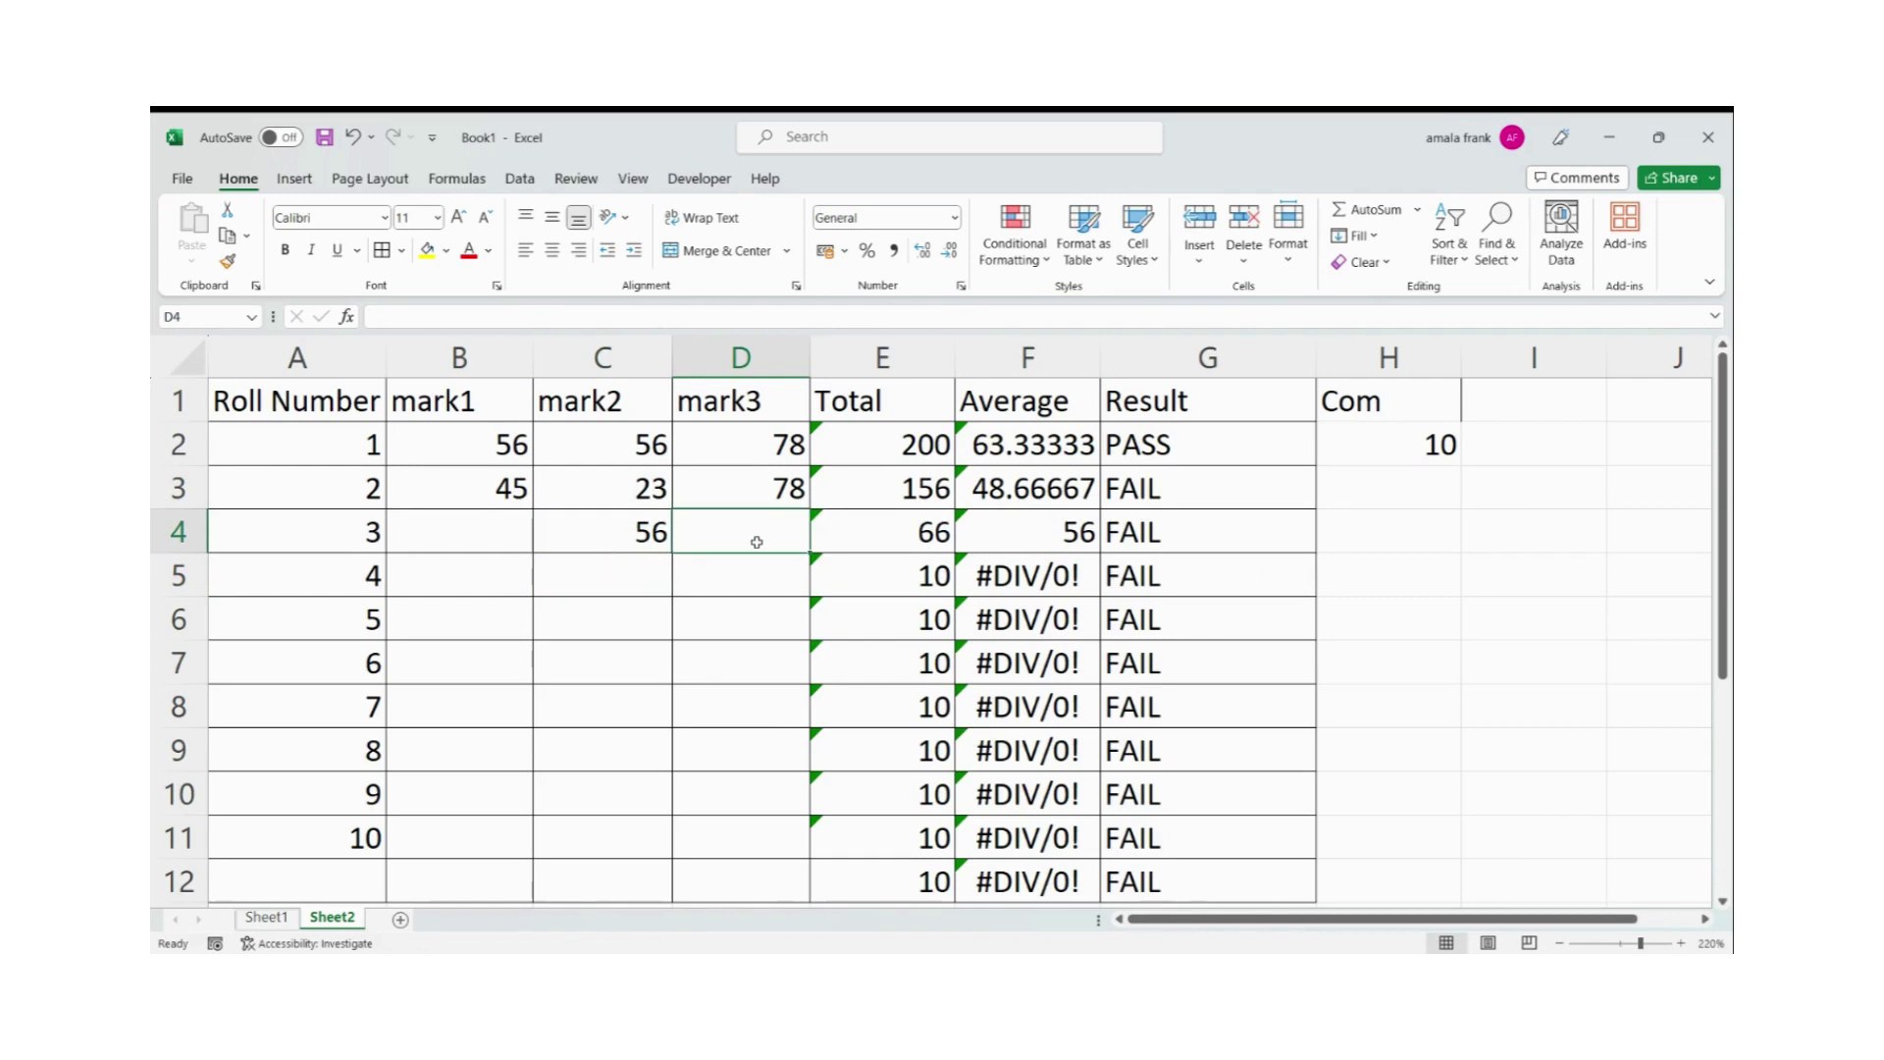
pyautogui.write('78')
pyautogui.click(494, 540)
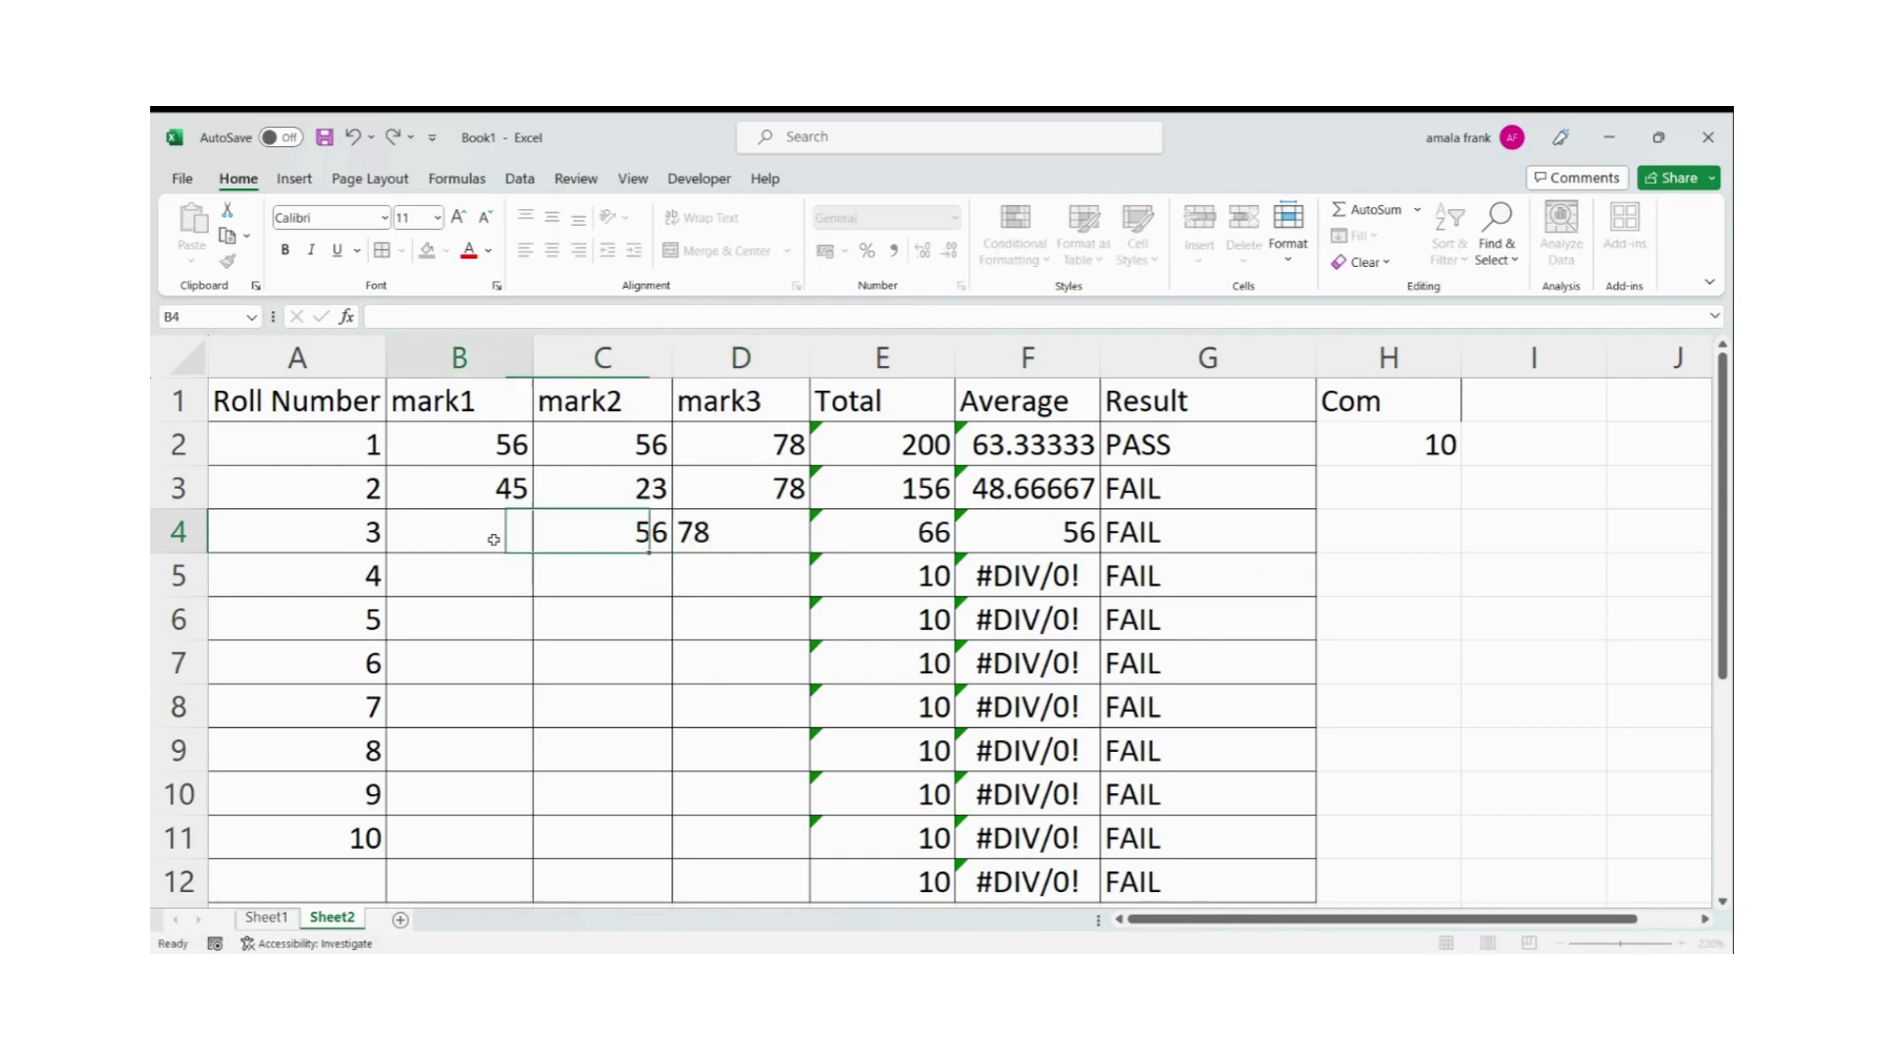
pyautogui.write('45')
pyautogui.press('Return')
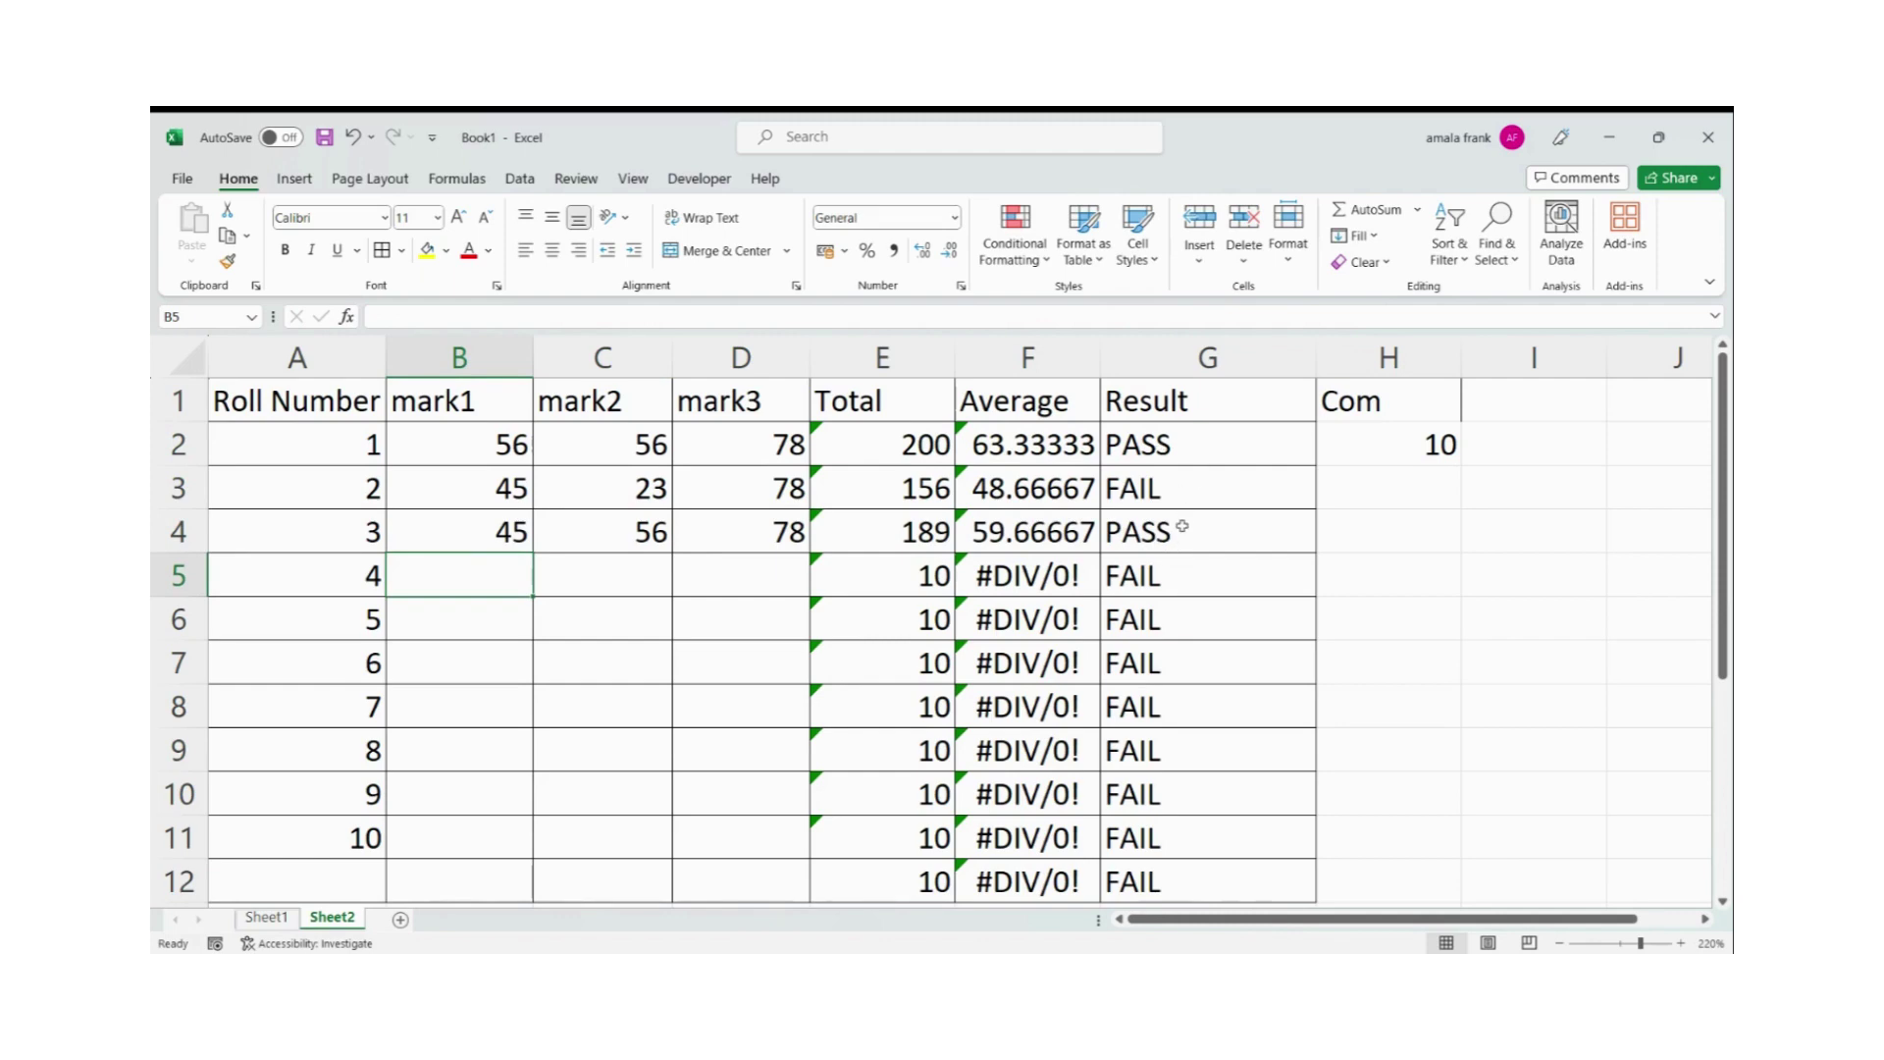
# Review the pass/fail formula in G2 with its referenced mark cells, leaving it unedited.
pyautogui.click(1158, 446)
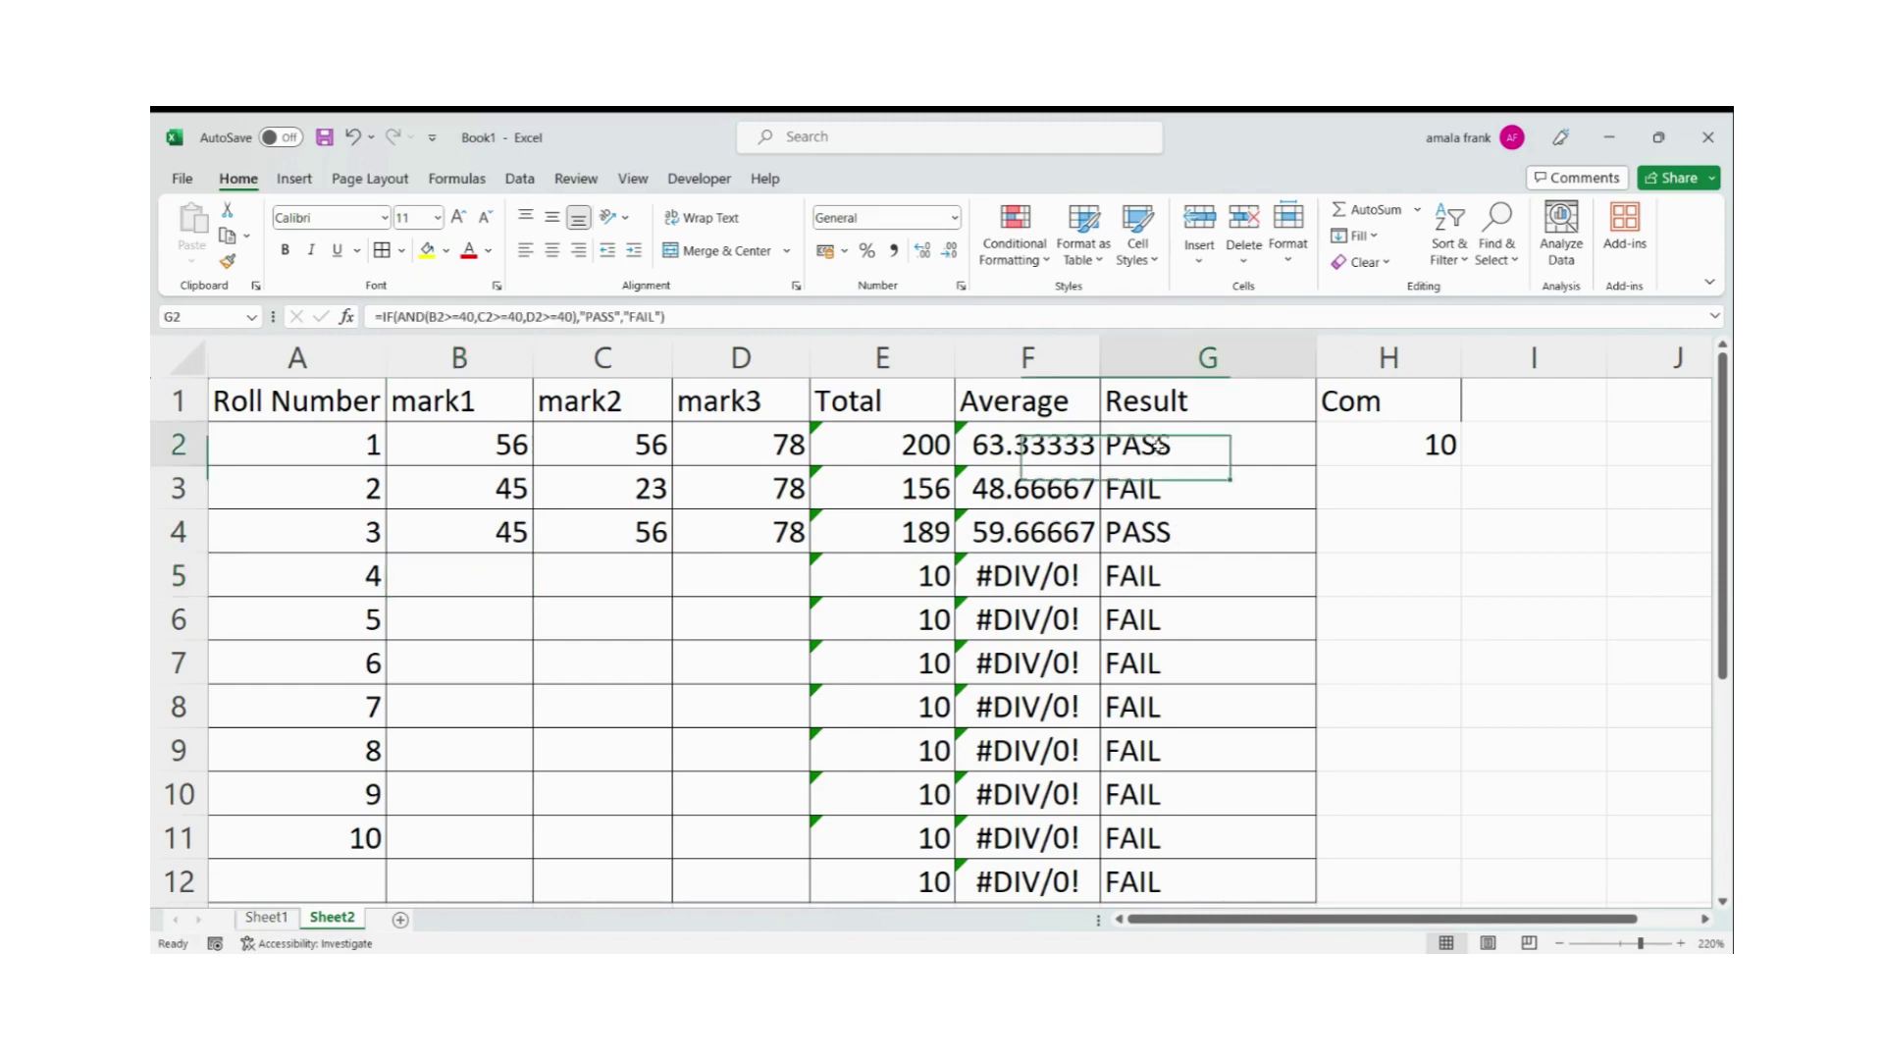
pyautogui.doubleClick(1159, 447)
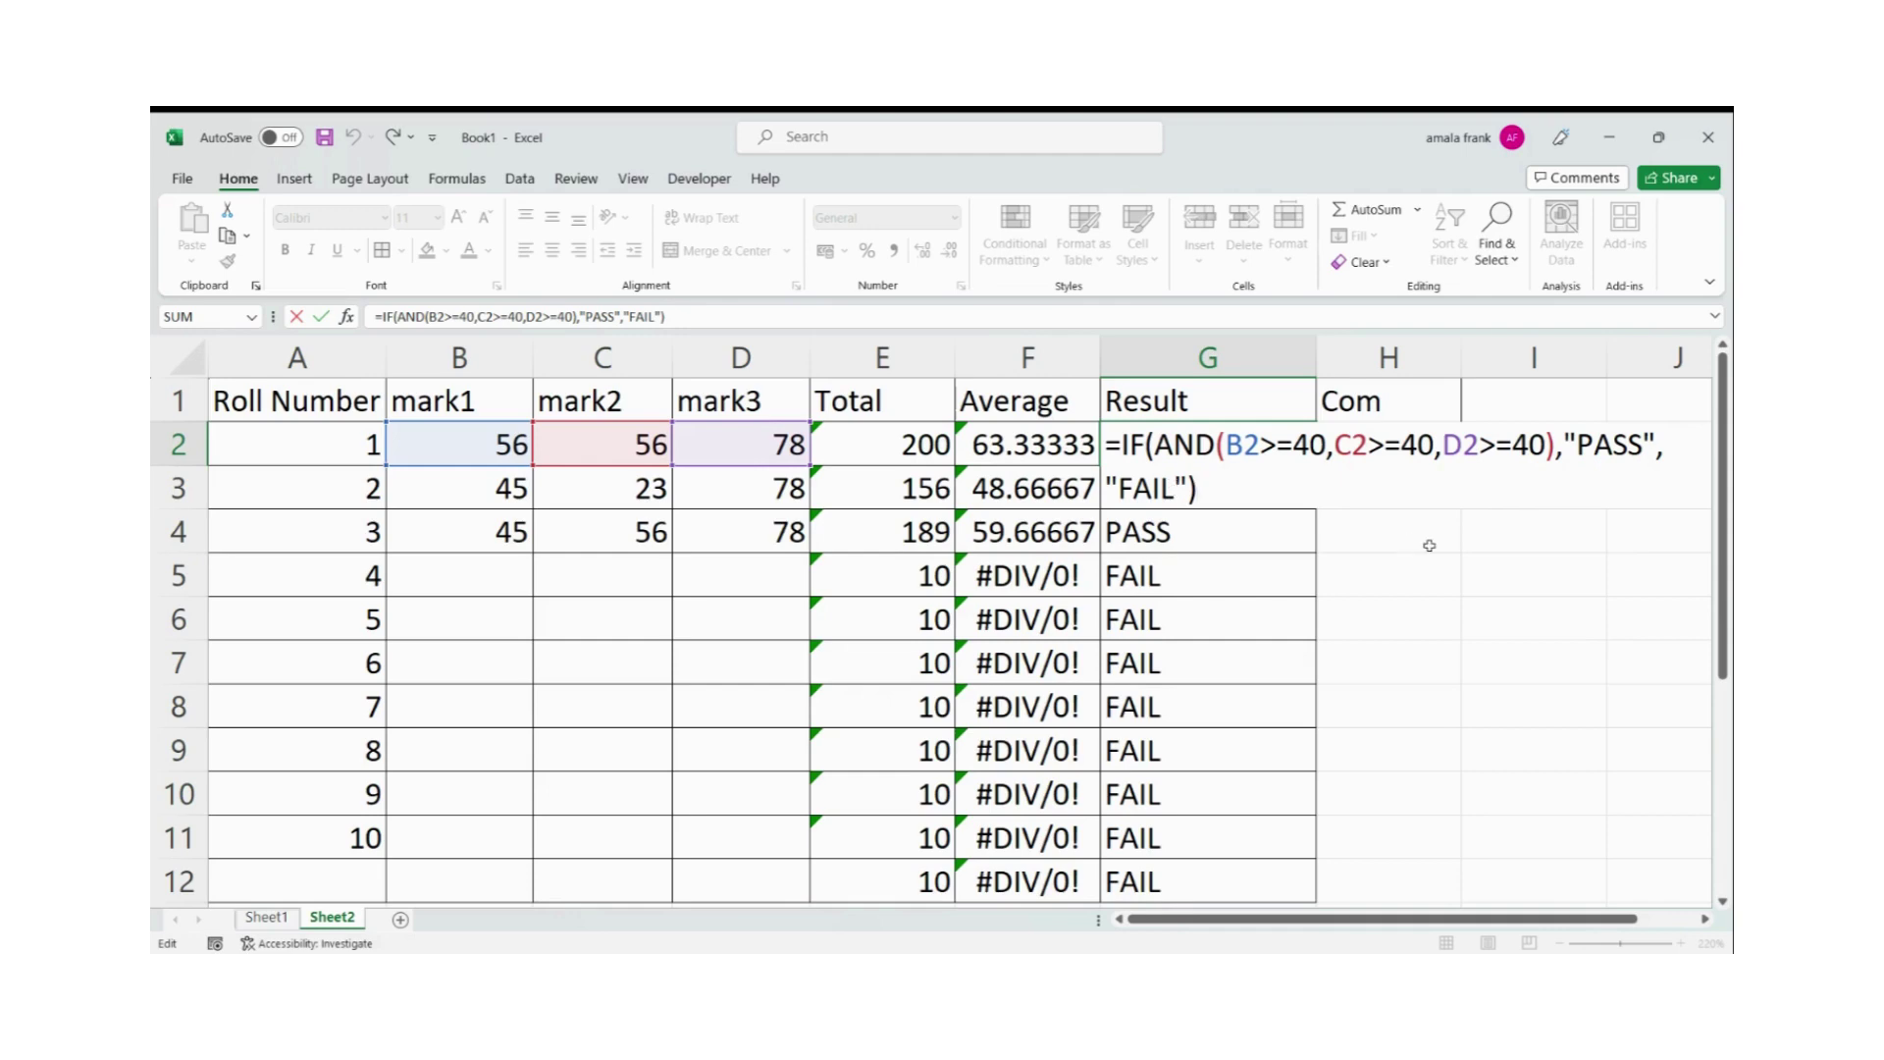
pyautogui.press('Return')
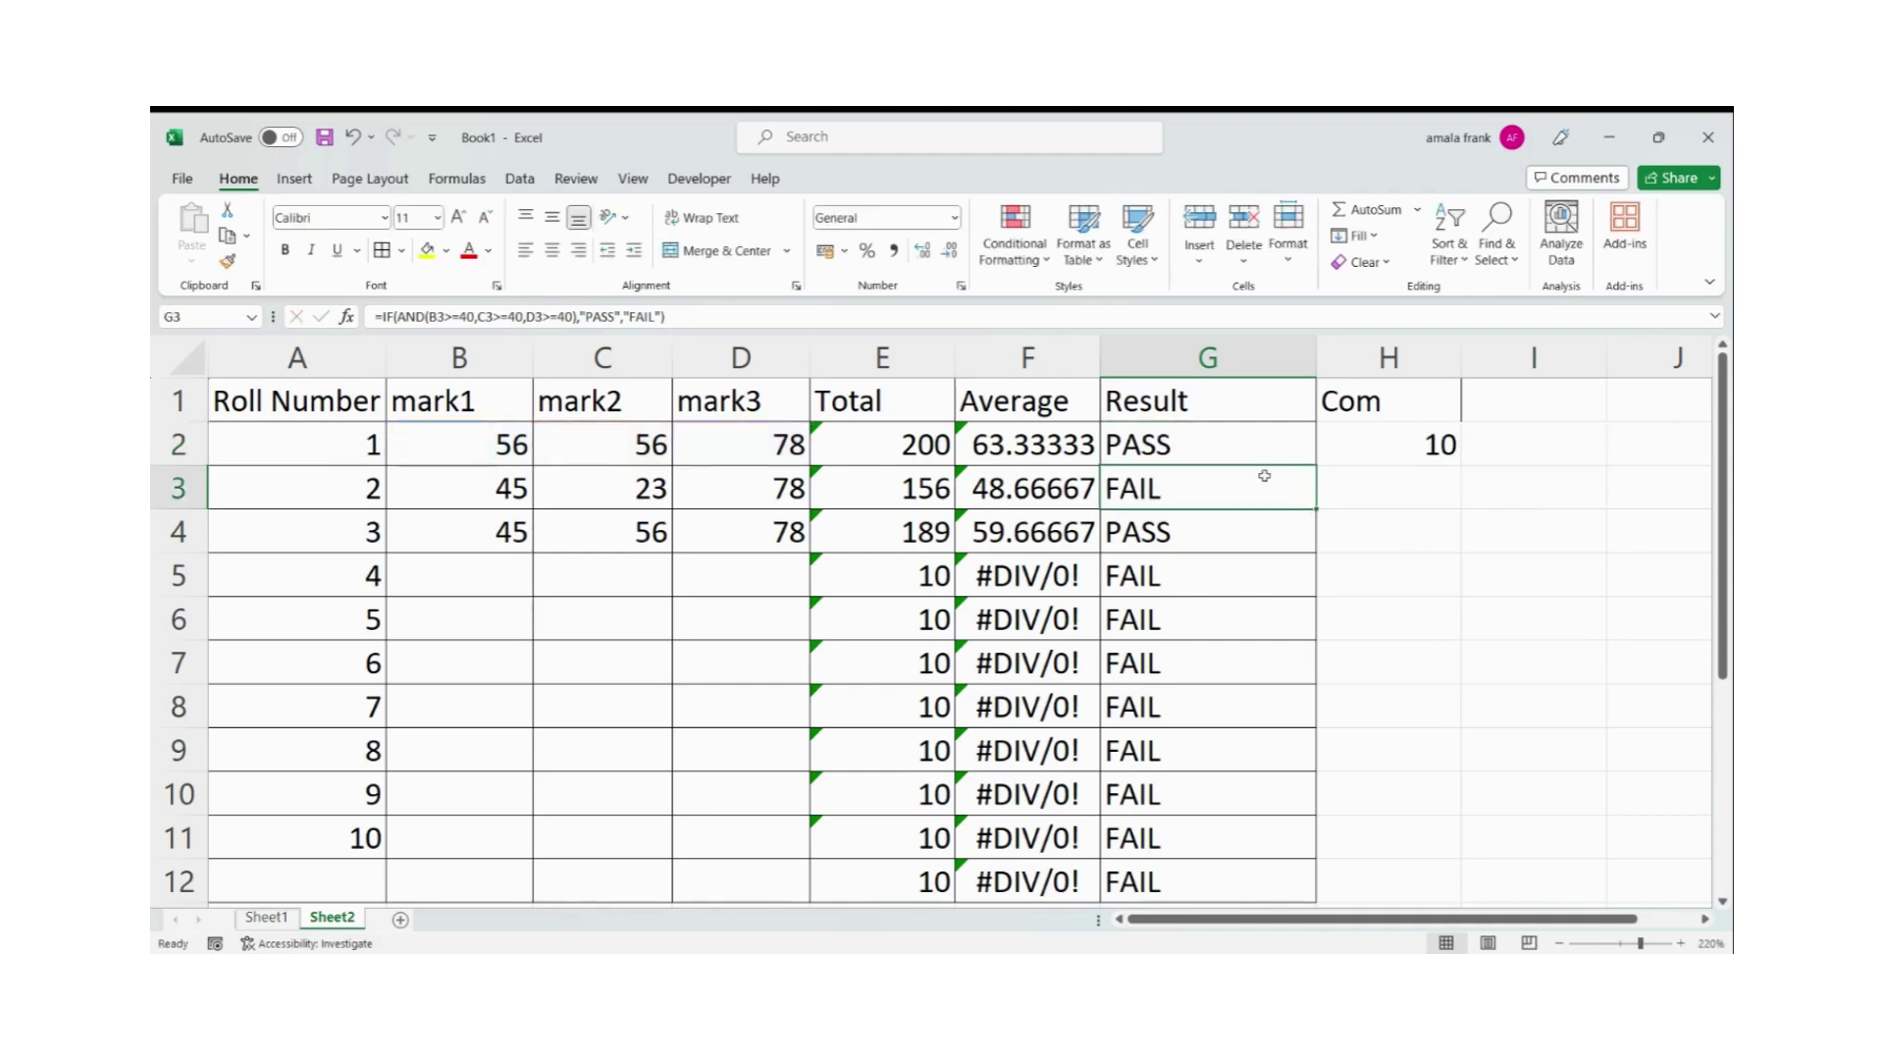
pyautogui.click(1242, 443)
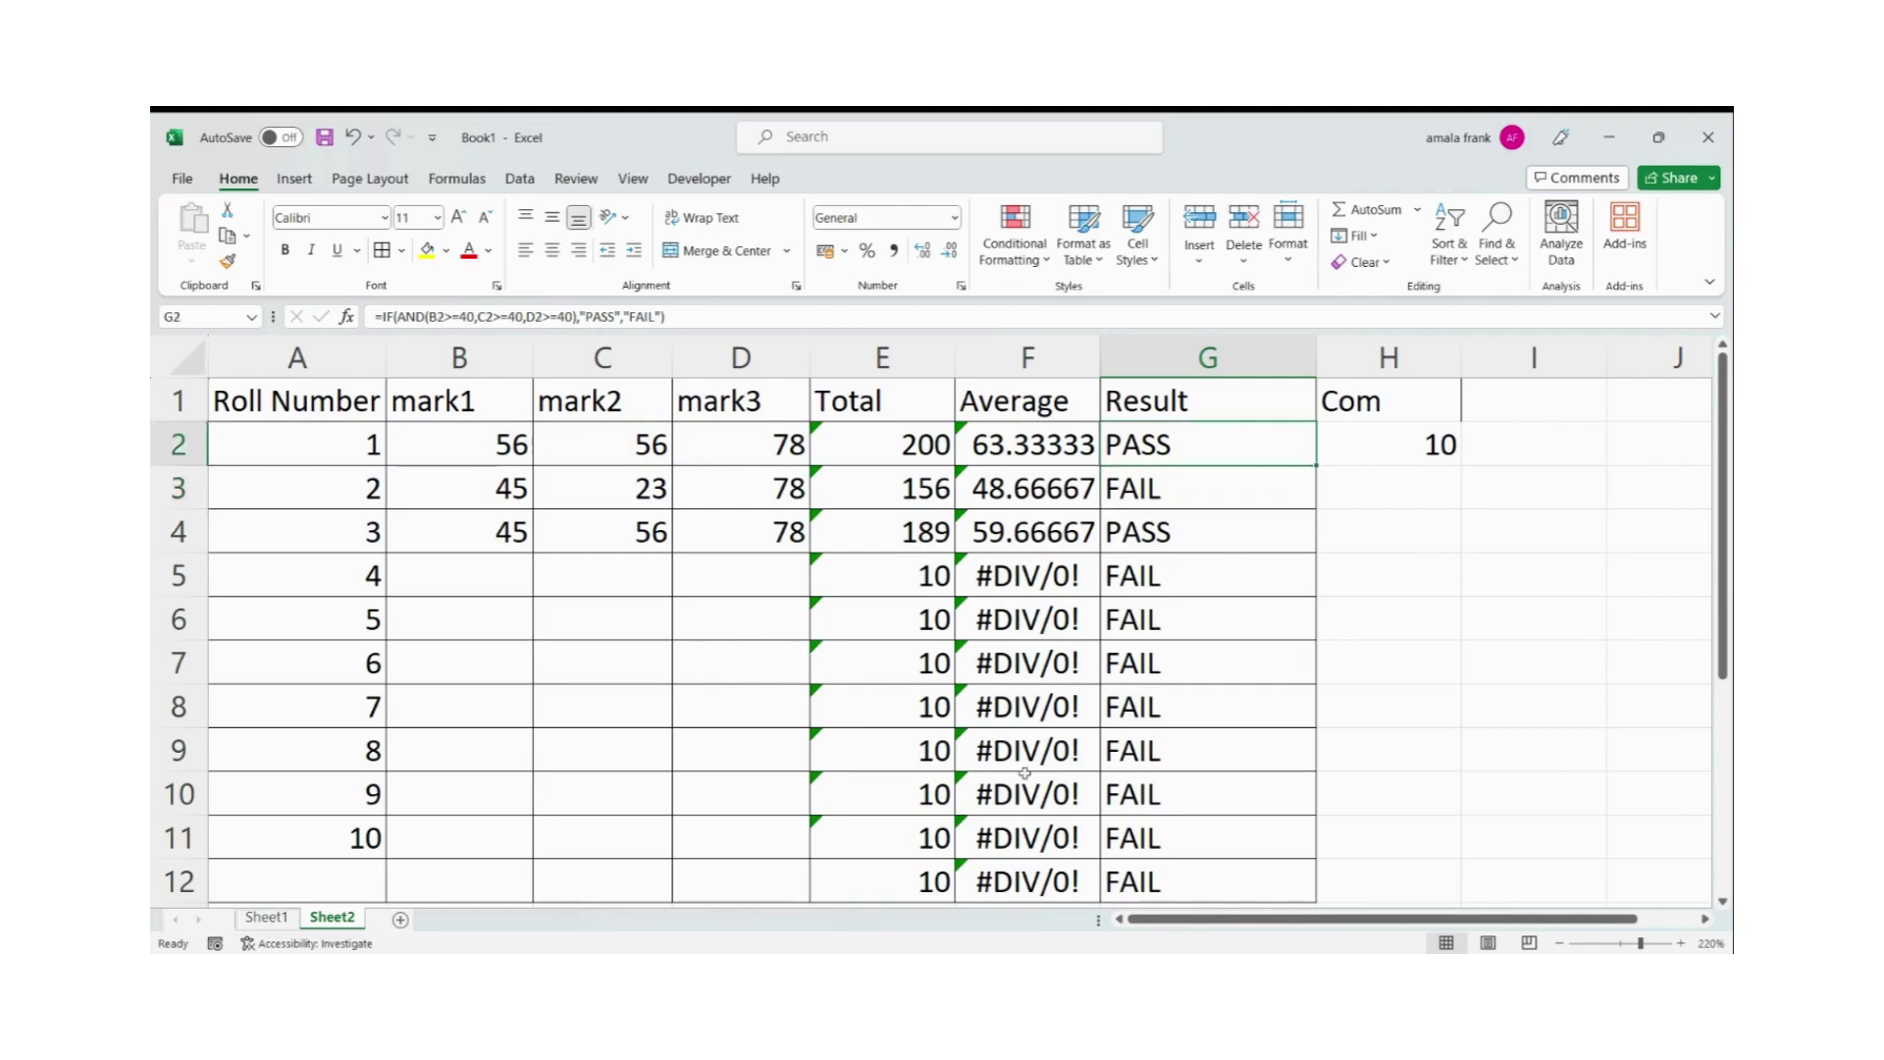